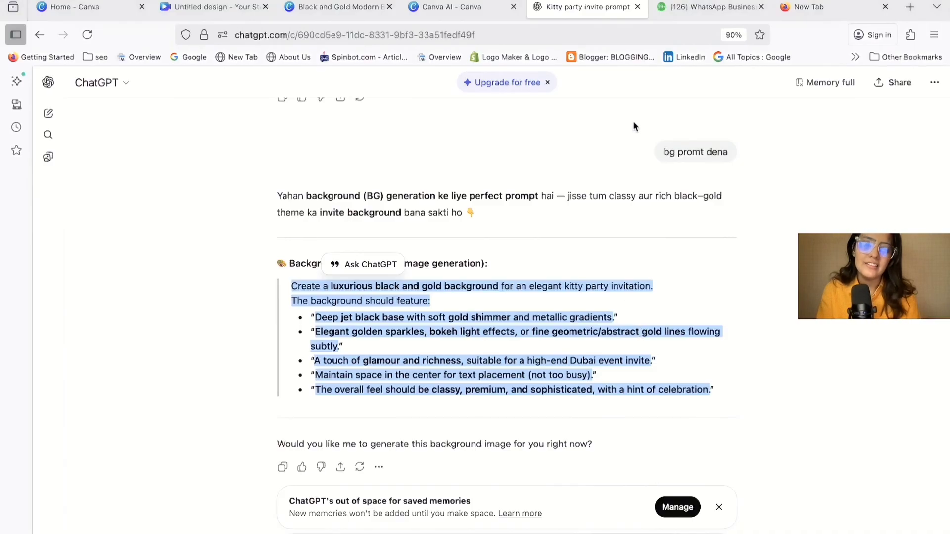
# Review the kitty party invitation prompt and the background prompt in the ChatGPT conversation.
pyautogui.scroll(10, 634, 127)
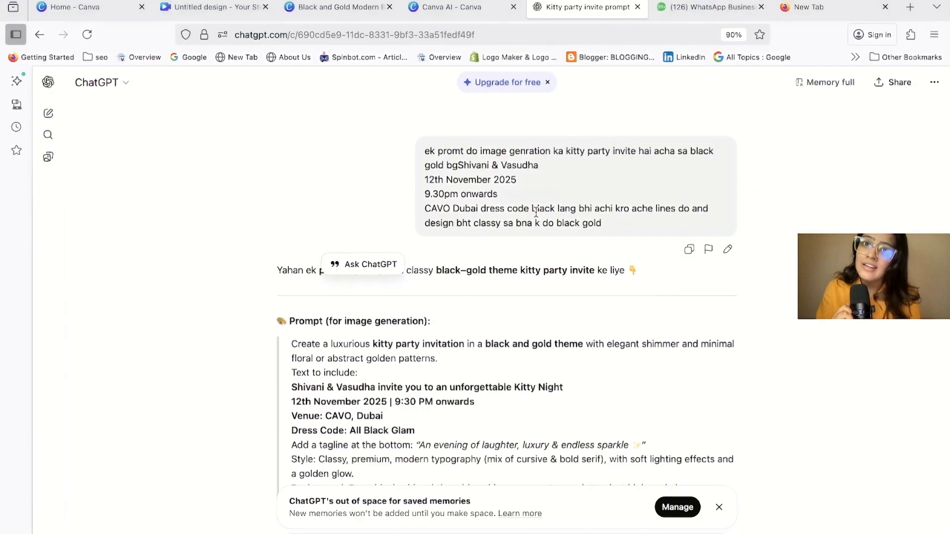
pyautogui.scroll(-3, 523, 342)
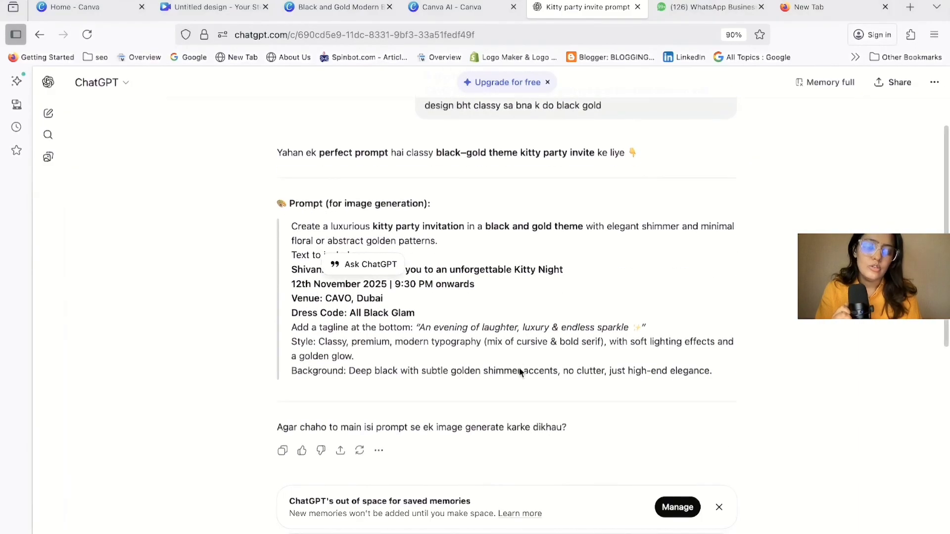
pyautogui.scroll(-5, 426, 343)
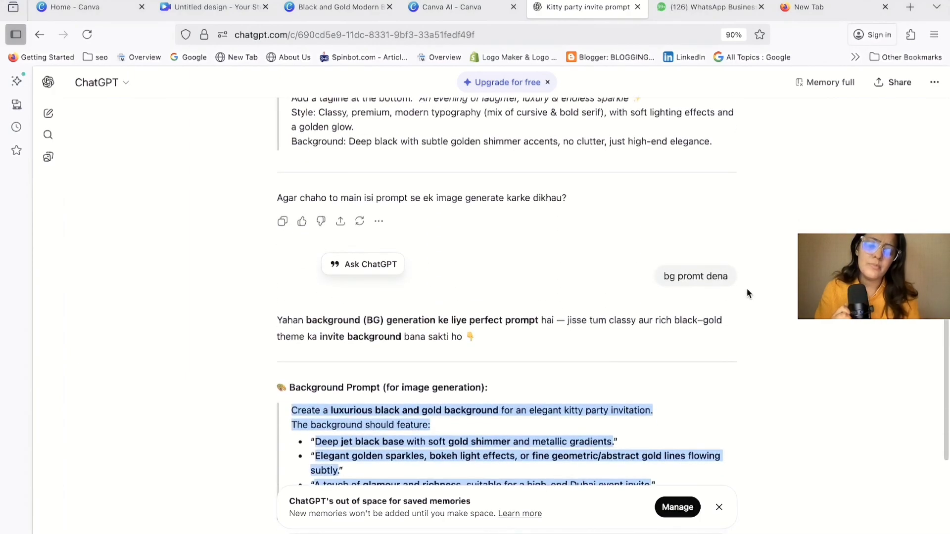
pyautogui.scroll(-2, 545, 336)
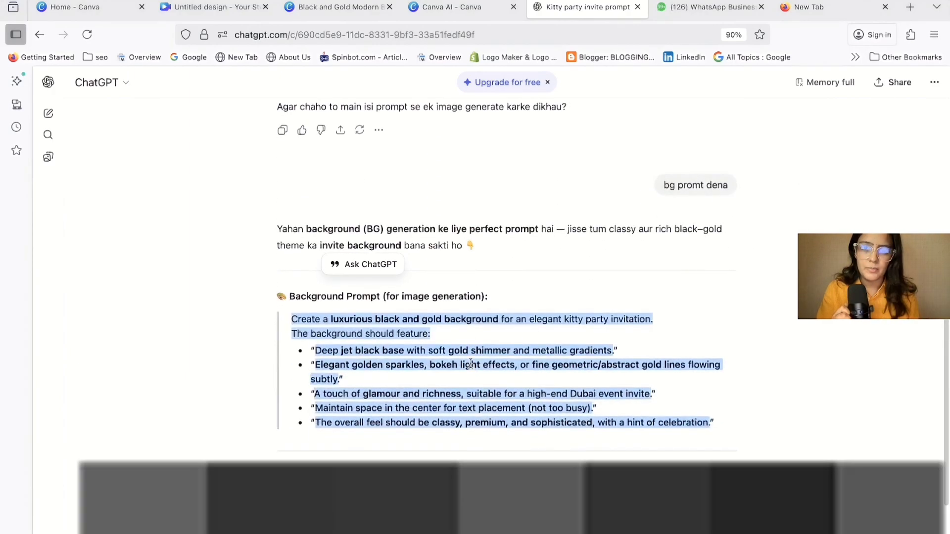
# Switch to Canva and set up a Canva AI request for a social media design in Instagram Story format.
pyautogui.hotkey('ctrl', '1')
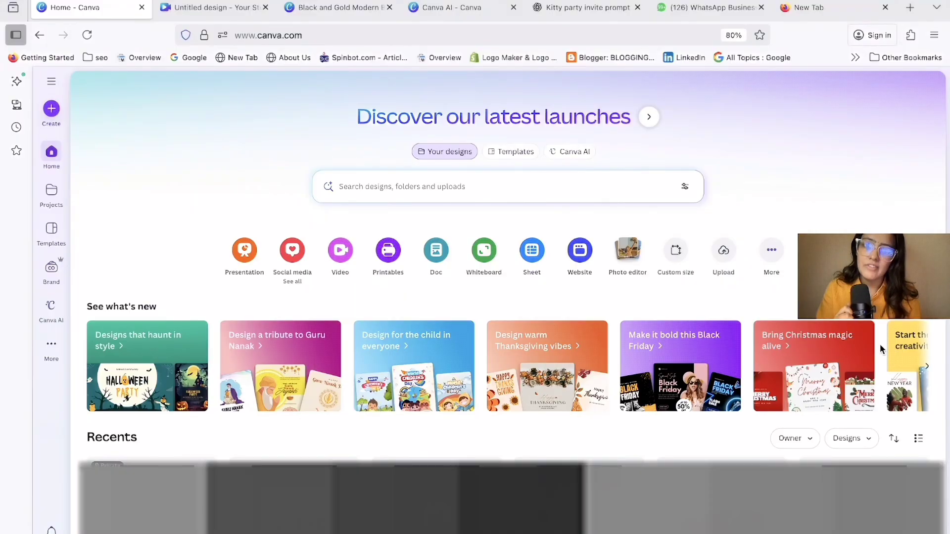
pyautogui.click(575, 154)
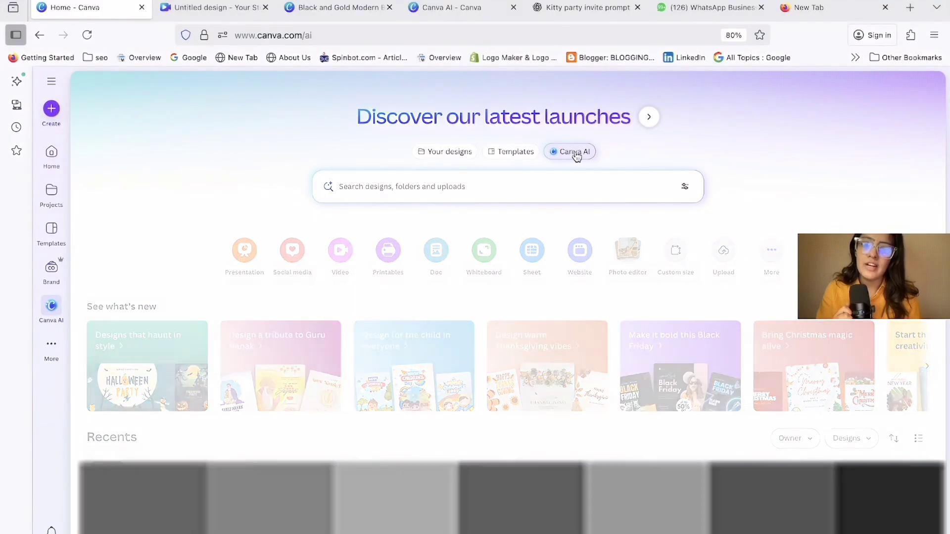
pyautogui.click(276, 246)
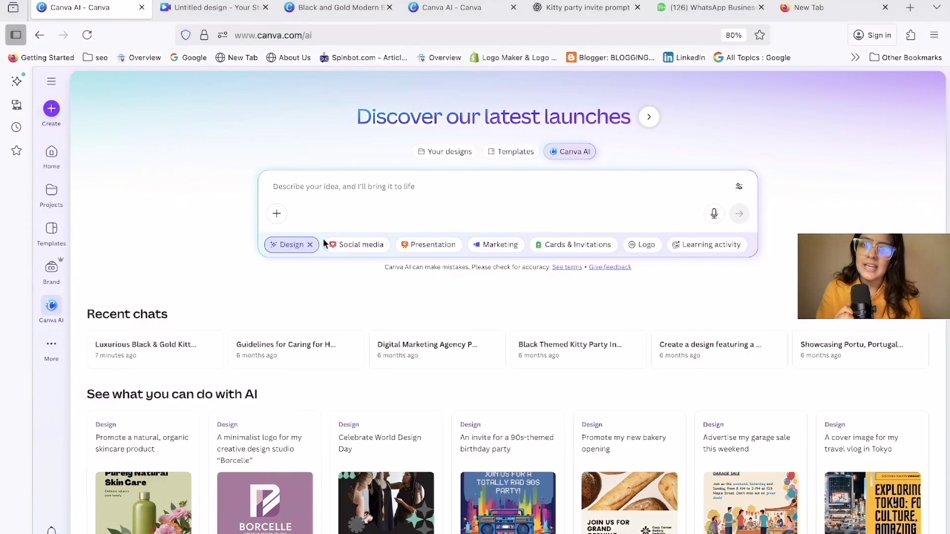
pyautogui.click(339, 248)
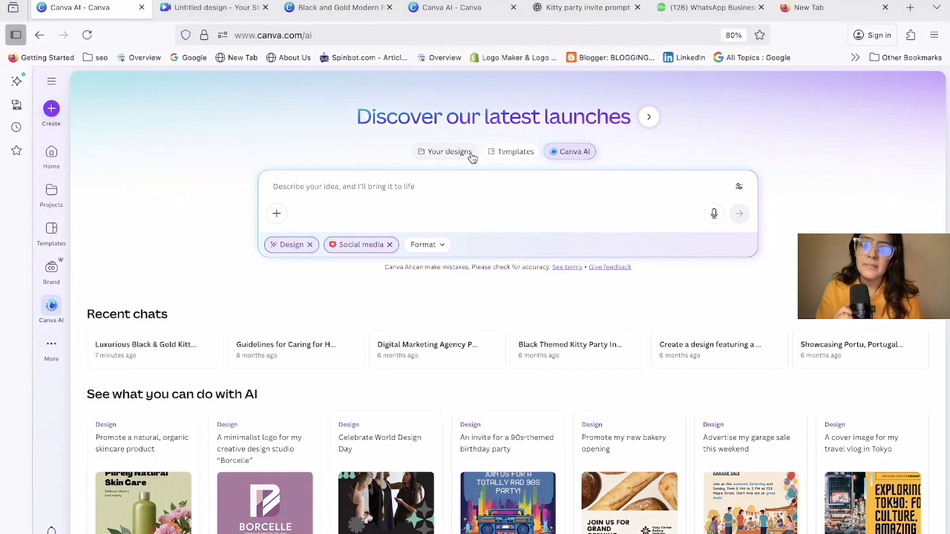
pyautogui.click(431, 245)
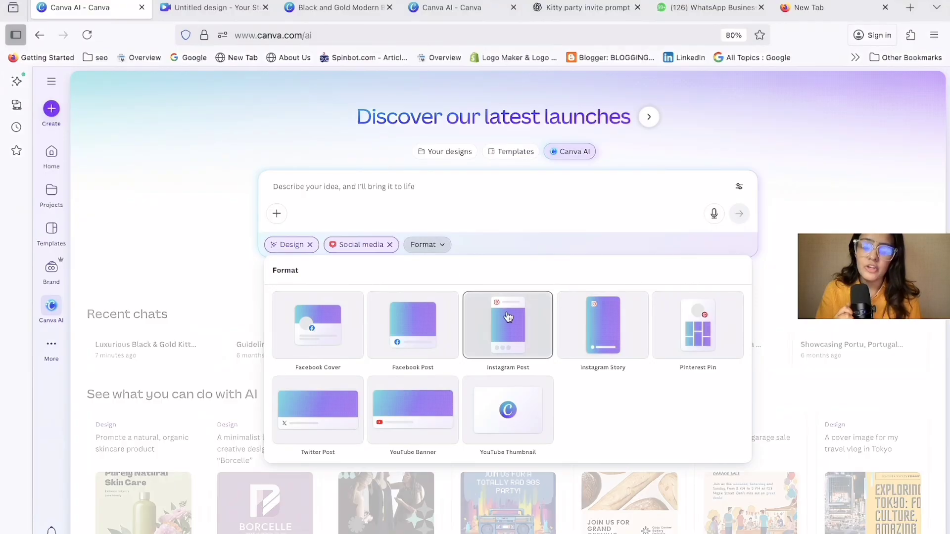
pyautogui.click(608, 321)
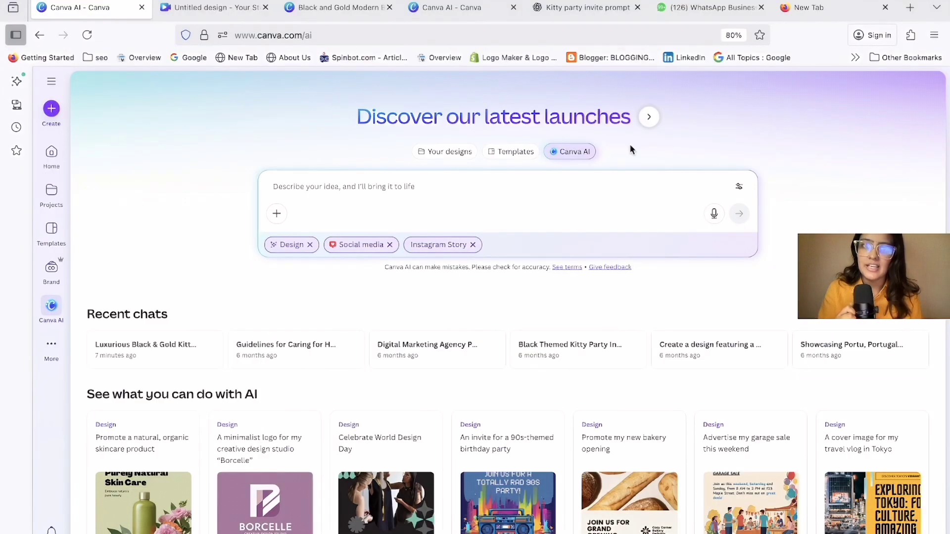
# Switch to ChatGPT and copy the full black-and-gold kitty party invitation prompt, from the theme description to the background line.
pyautogui.click(575, 8)
pyautogui.scroll(6, 502, 254)
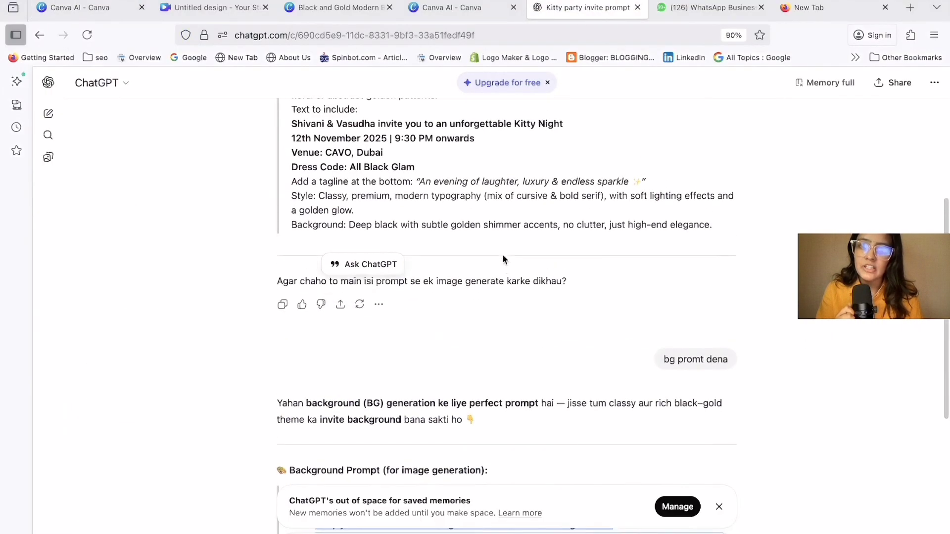
pyautogui.moveTo(291, 230); pyautogui.dragTo(857, 393)
pyautogui.hotkey('ctrl', 'c')
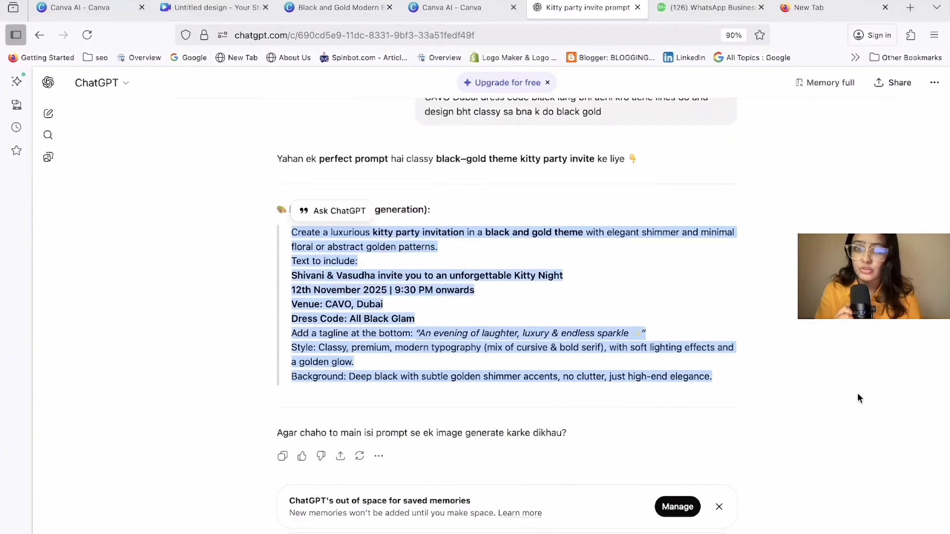
# Paste the copied invitation prompt into the prepared Canva AI Instagram Story request and submit it for generation.
pyautogui.click(450, 8)
pyautogui.click(337, 7)
pyautogui.click(207, 8)
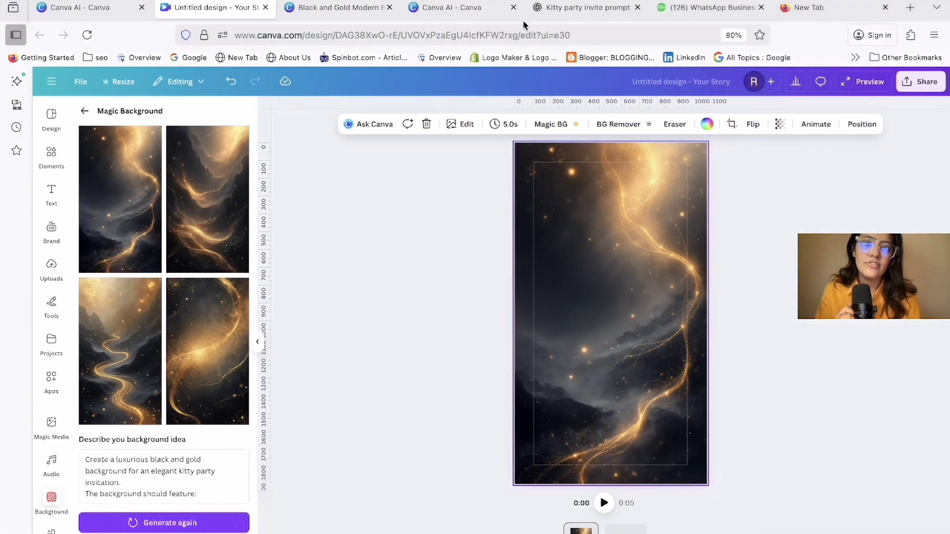
pyautogui.click(471, 10)
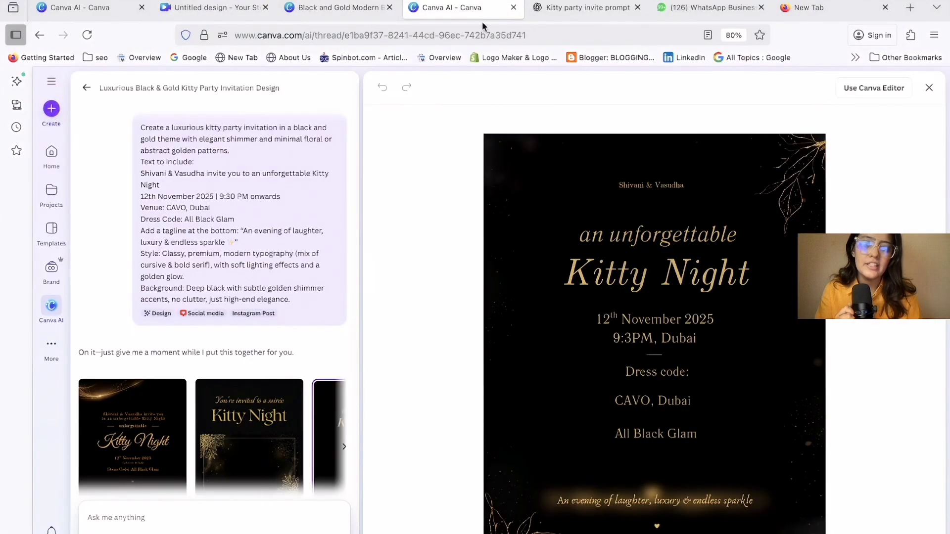
pyautogui.click(91, 14)
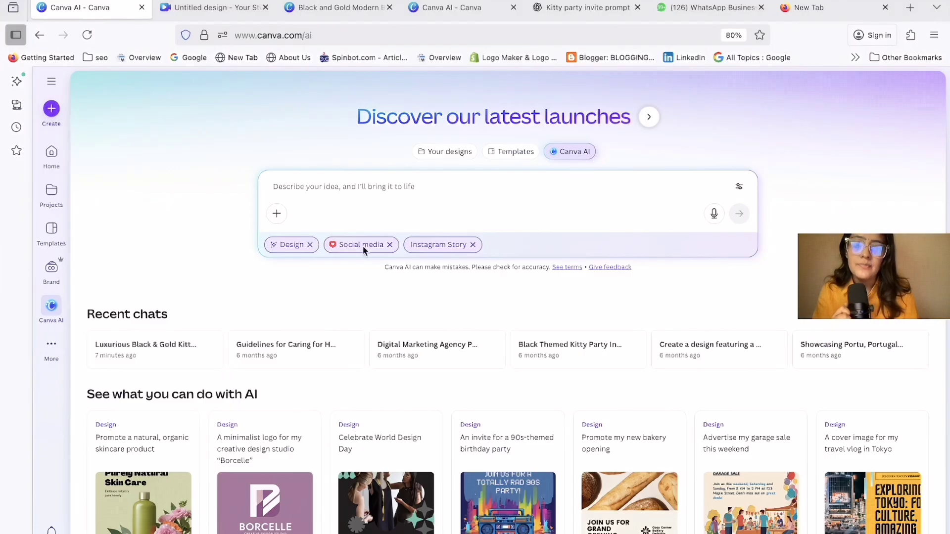
pyautogui.hotkey('ctrl', 'v')
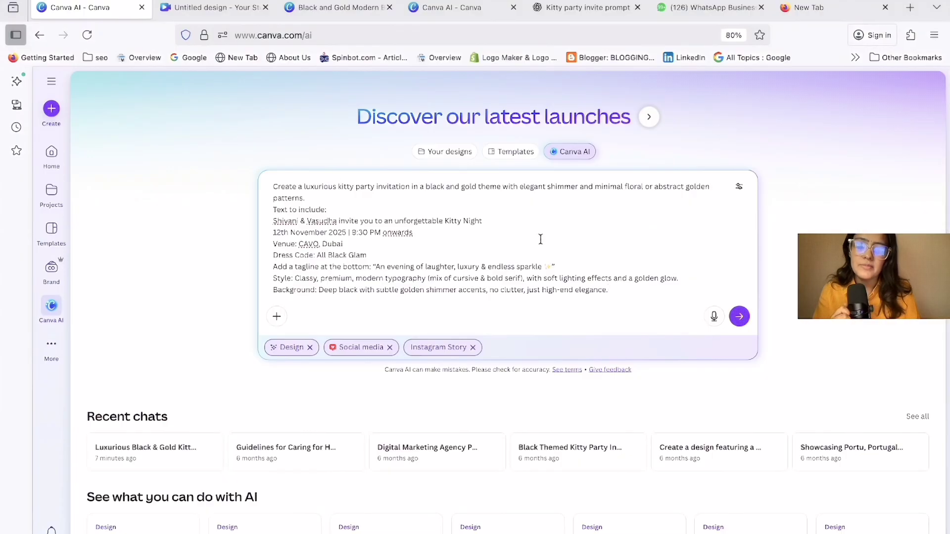
pyautogui.click(739, 316)
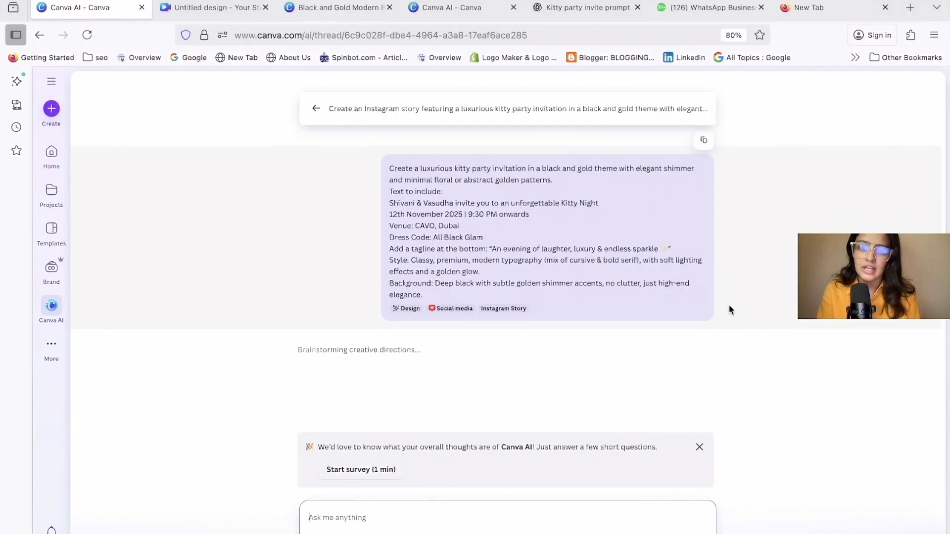
# Open Canva in another browser tab and create a blank Your Story social media design.
pyautogui.click(854, 8)
pyautogui.click(237, 184)
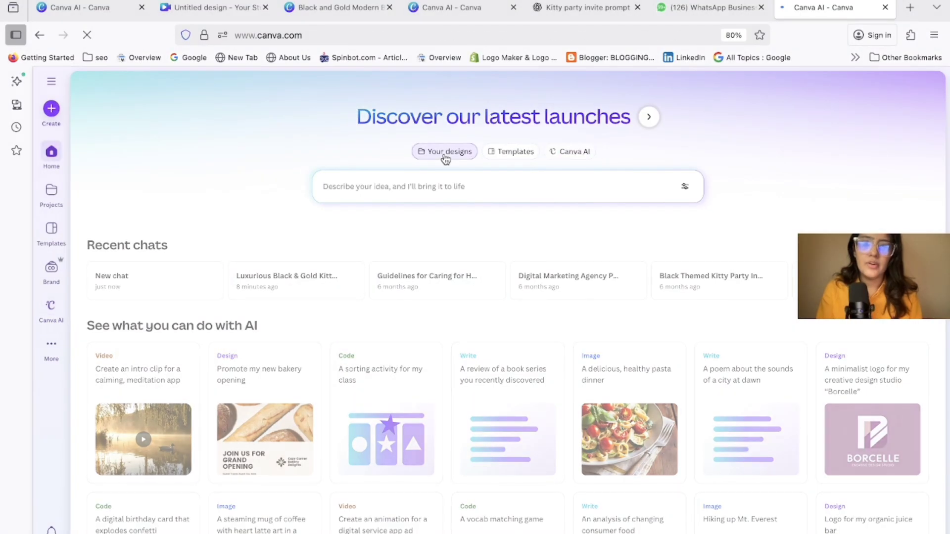
pyautogui.click(418, 278)
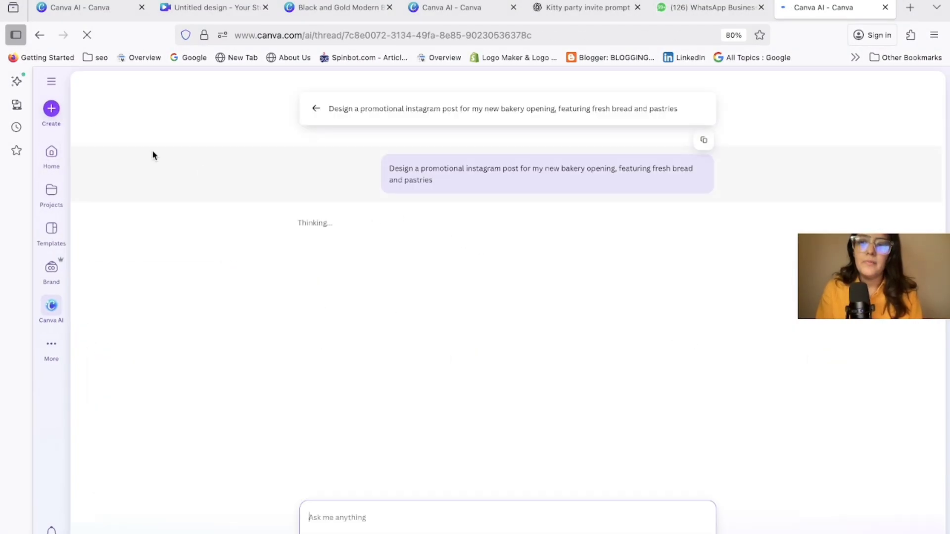
pyautogui.click(56, 157)
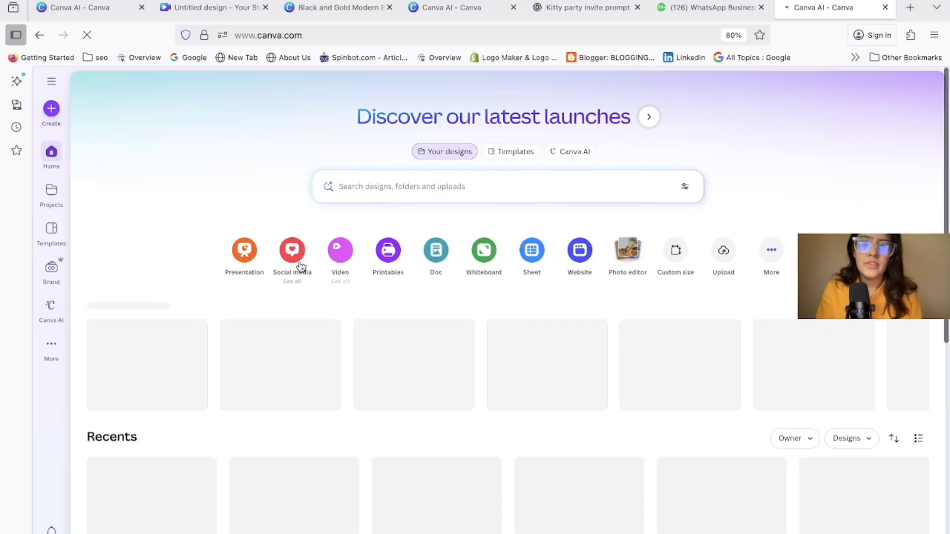
pyautogui.click(292, 255)
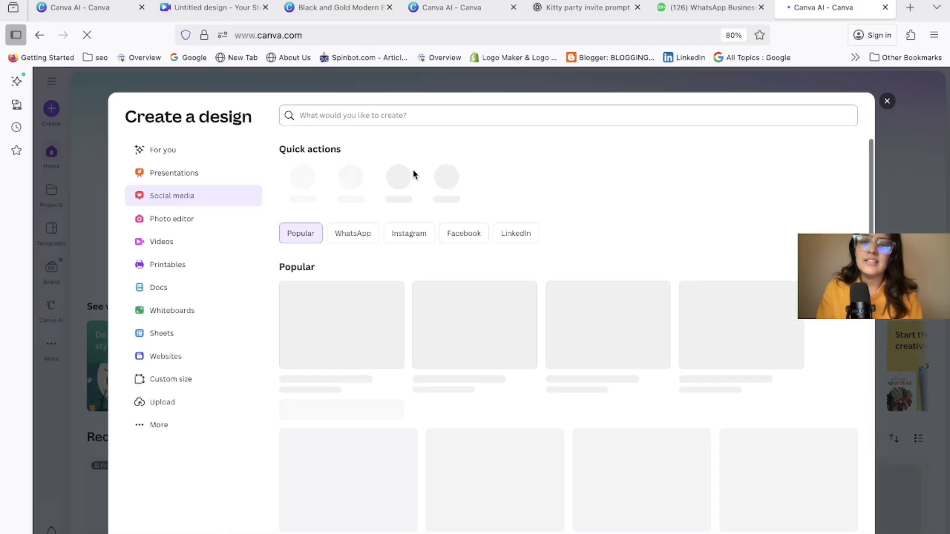
pyautogui.click(352, 320)
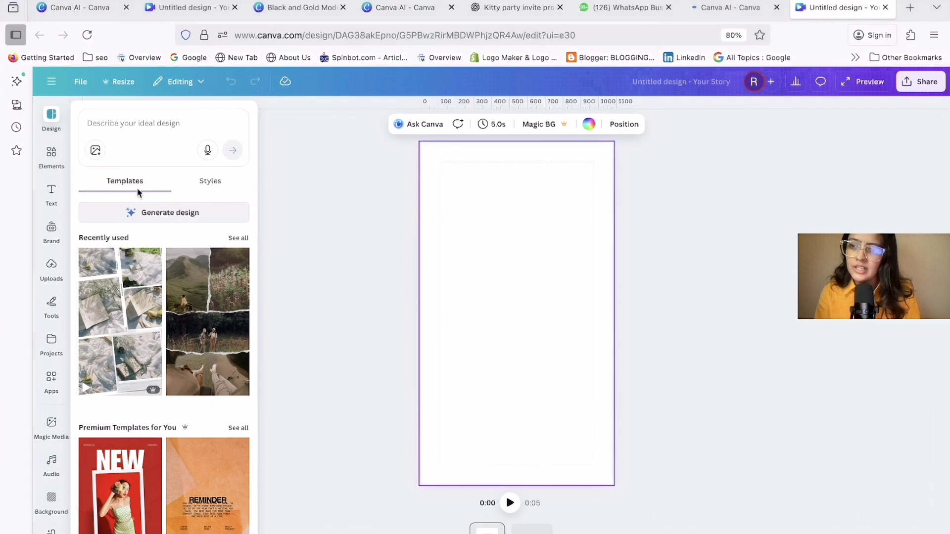
# Open the Magic Background generator for the blank story page.
pyautogui.click(158, 213)
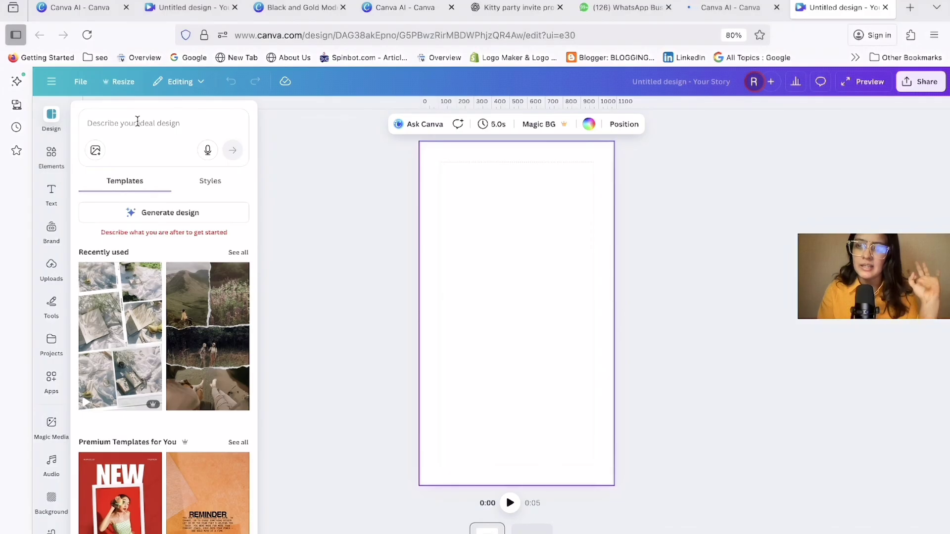
pyautogui.click(54, 155)
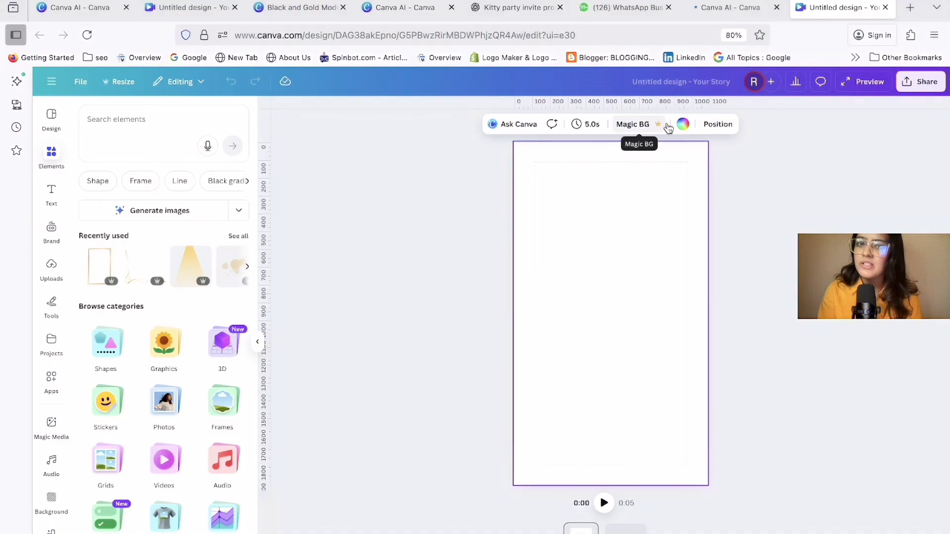
pyautogui.click(634, 124)
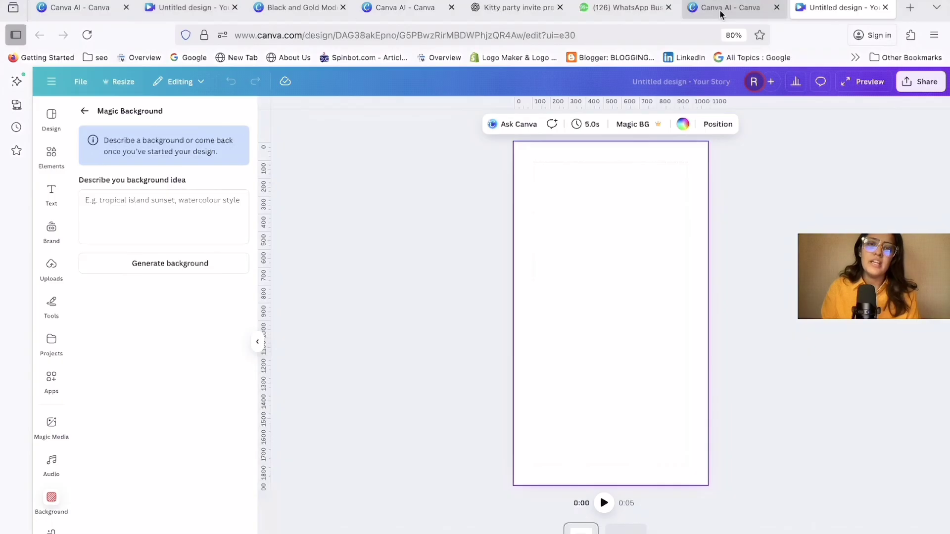
# Switch to ChatGPT and copy the luxurious black and gold background prompt, including all its feature bullets.
pyautogui.click(503, 7)
pyautogui.scroll(-7, 485, 272)
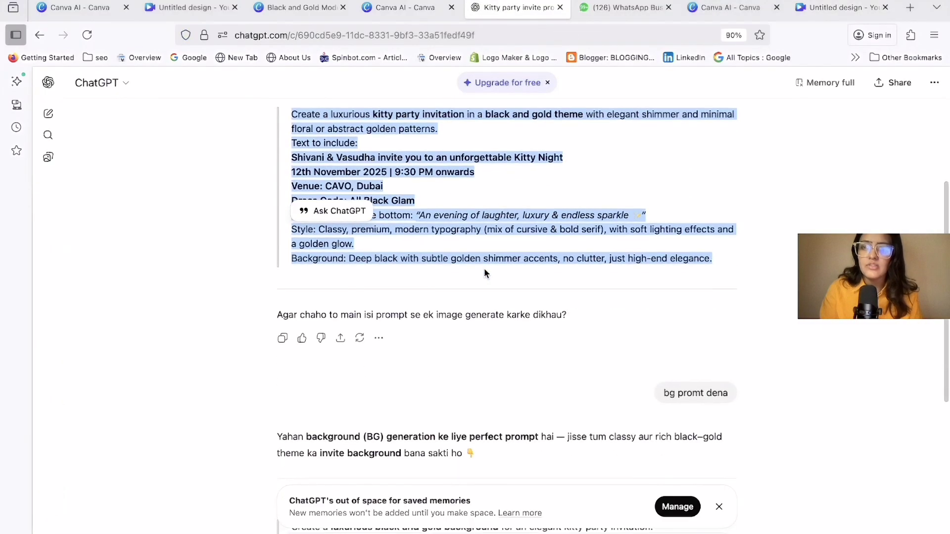
pyautogui.scroll(-1, 379, 273)
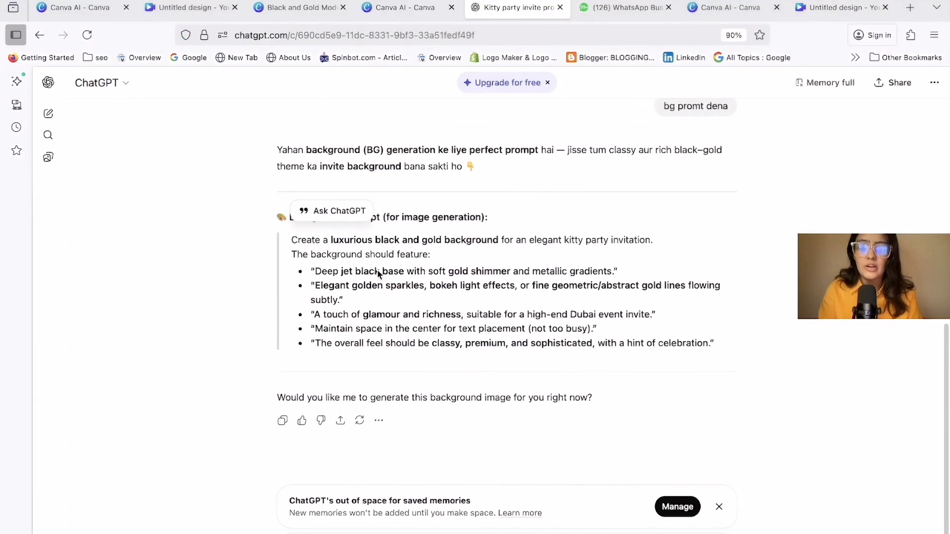
pyautogui.moveTo(292, 240); pyautogui.dragTo(711, 339)
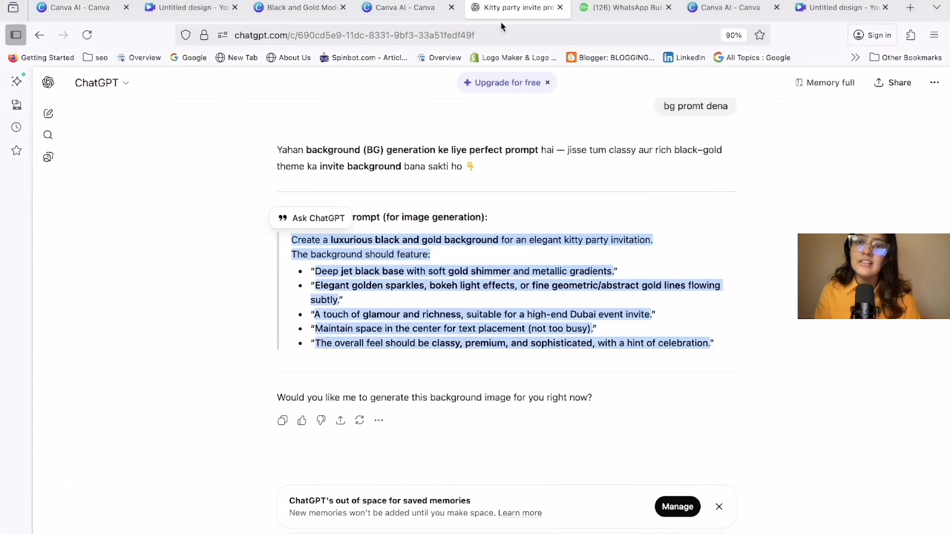
# Paste the background prompt as the Magic Background idea in the blank story design and generate the background.
pyautogui.moveTo(423, 16)
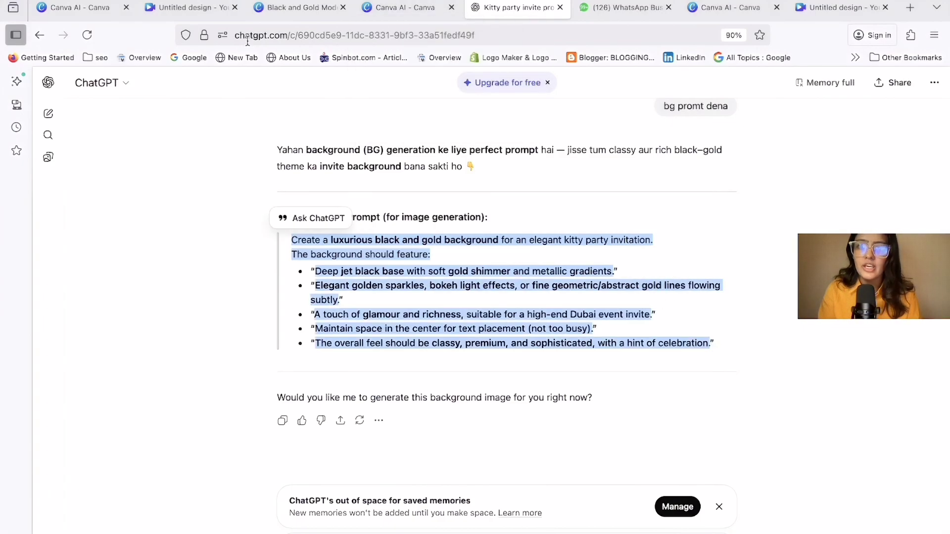
pyautogui.click(834, 11)
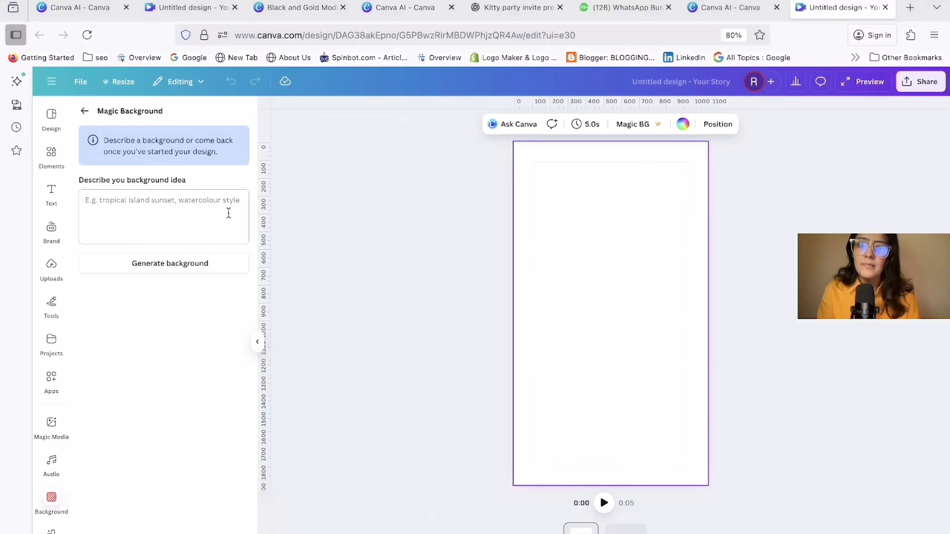
pyautogui.click(179, 204)
pyautogui.hotkey('ctrl', 'v')
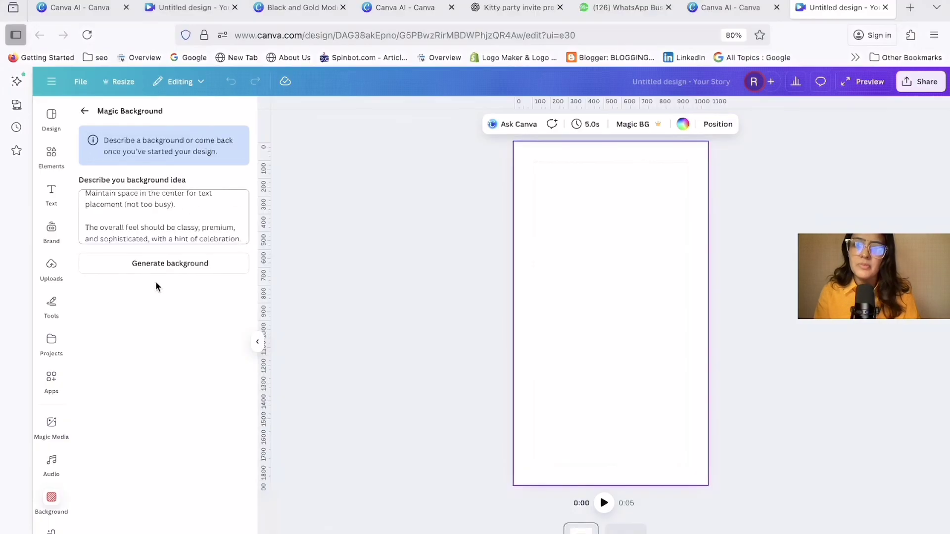
pyautogui.click(155, 263)
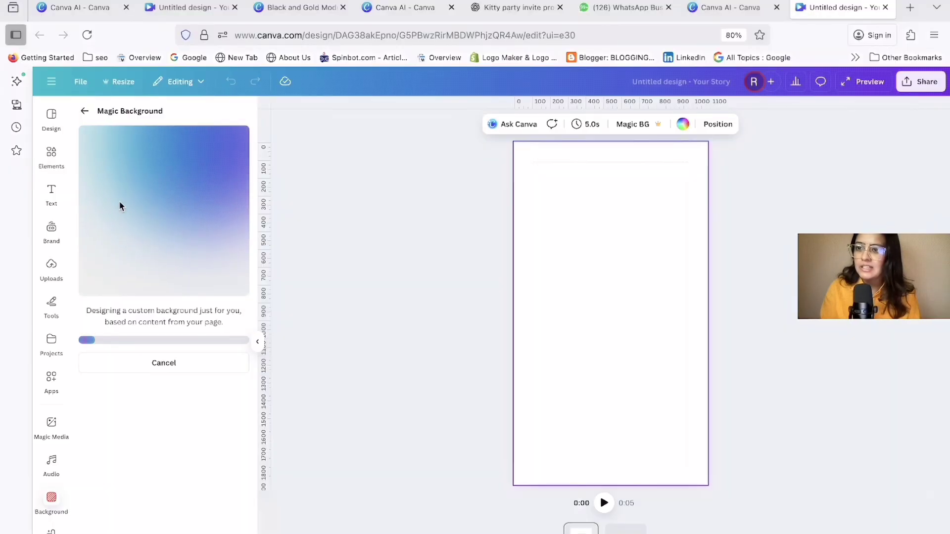
# Return to the generated Instagram Story invitations in Canva AI and preview the second and third designs.
pyautogui.click(49, 11)
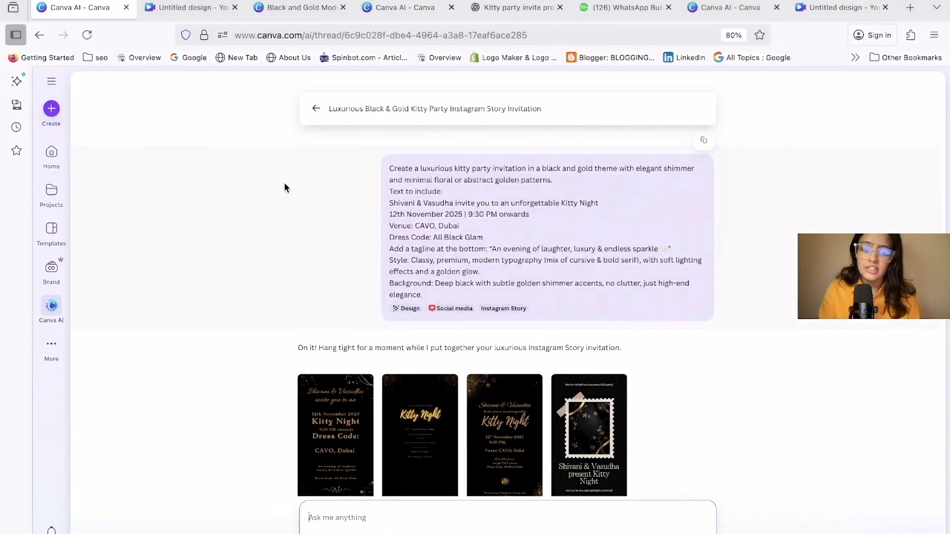
pyautogui.click(437, 316)
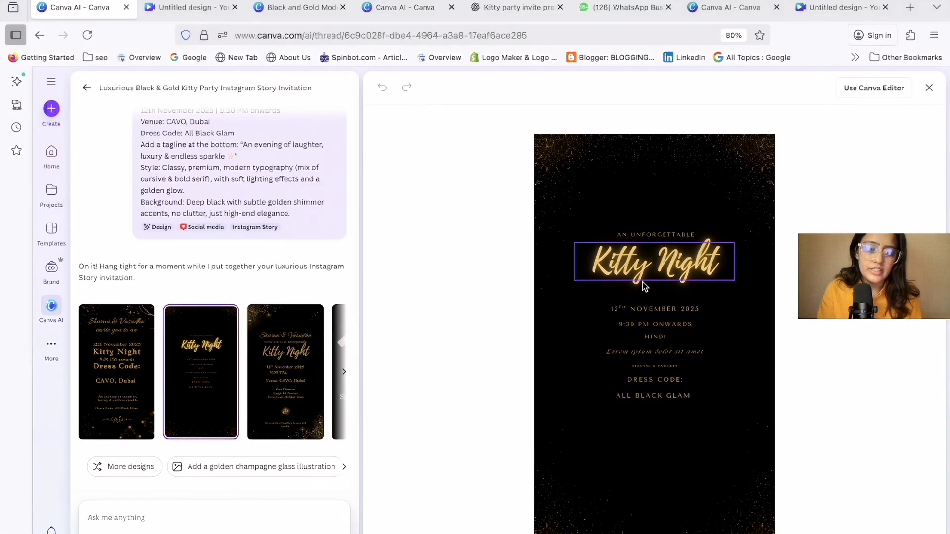
pyautogui.click(277, 402)
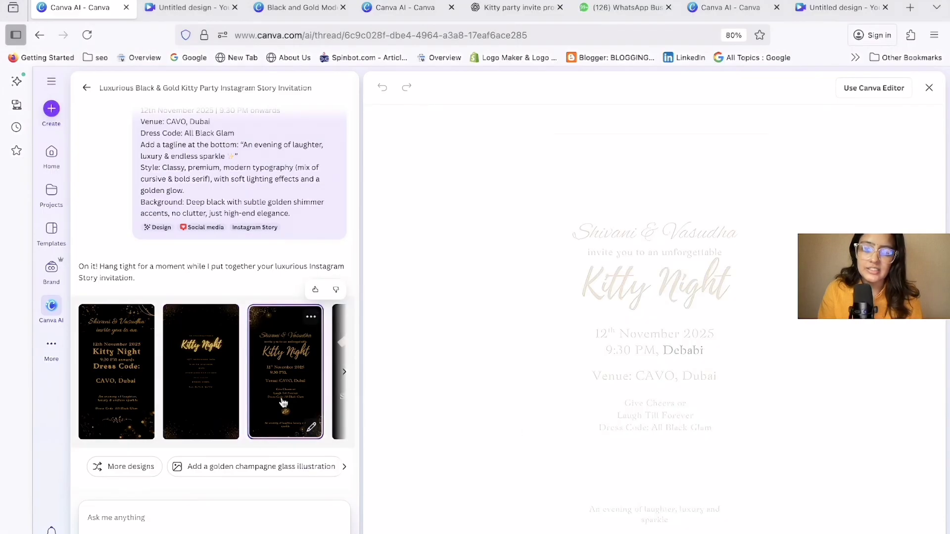
# Preview the fourth generated story invitation and request the suggested golden champagne glass illustration from Canva AI.
pyautogui.click(282, 402)
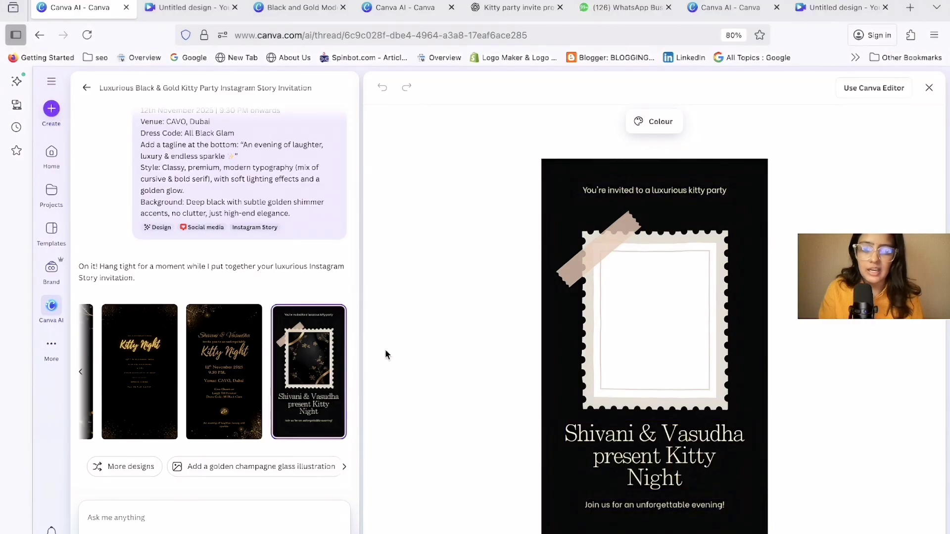
pyautogui.hscroll(-2, 248, 379)
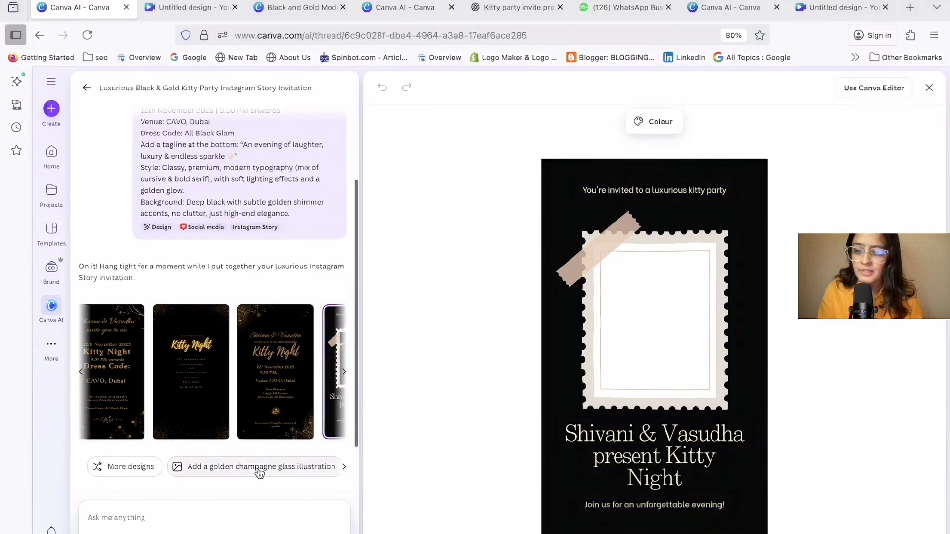
pyautogui.hscroll(2, 260, 473)
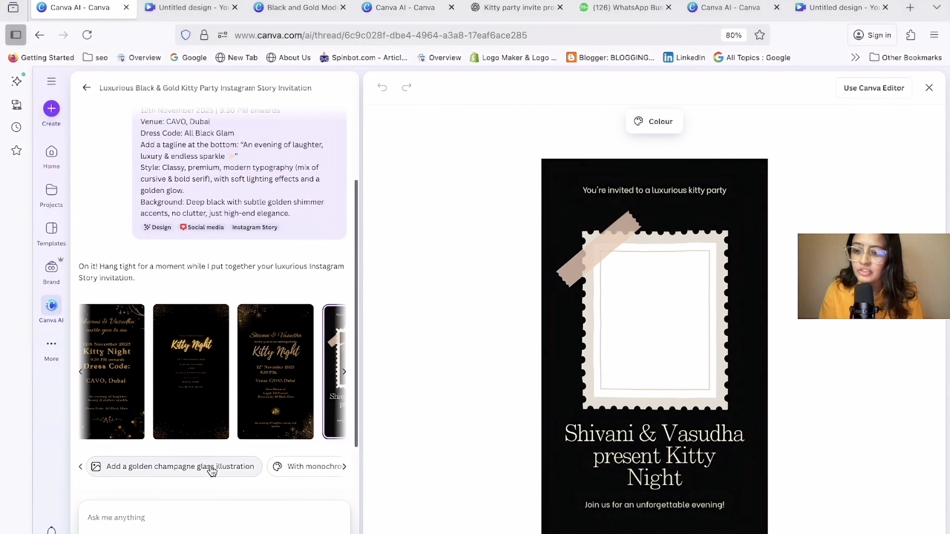
pyautogui.hscroll(2, 211, 470)
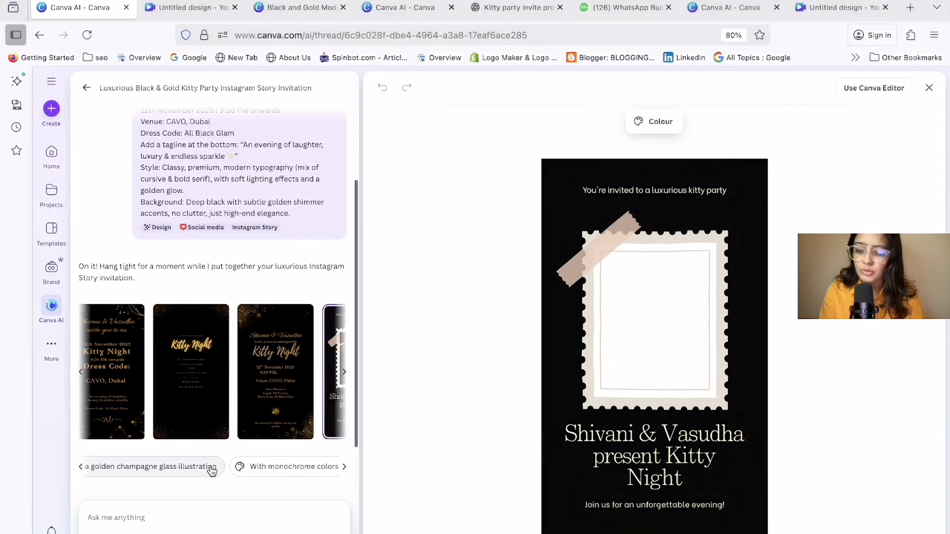
pyautogui.click(218, 468)
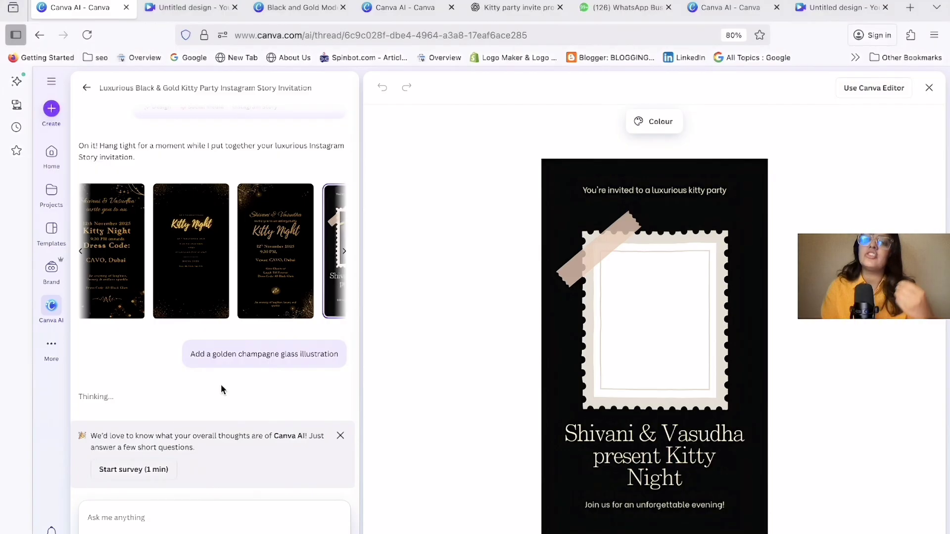
# Preview the second story invitation and check the Magic Background generation in the blank story design.
pyautogui.click(200, 276)
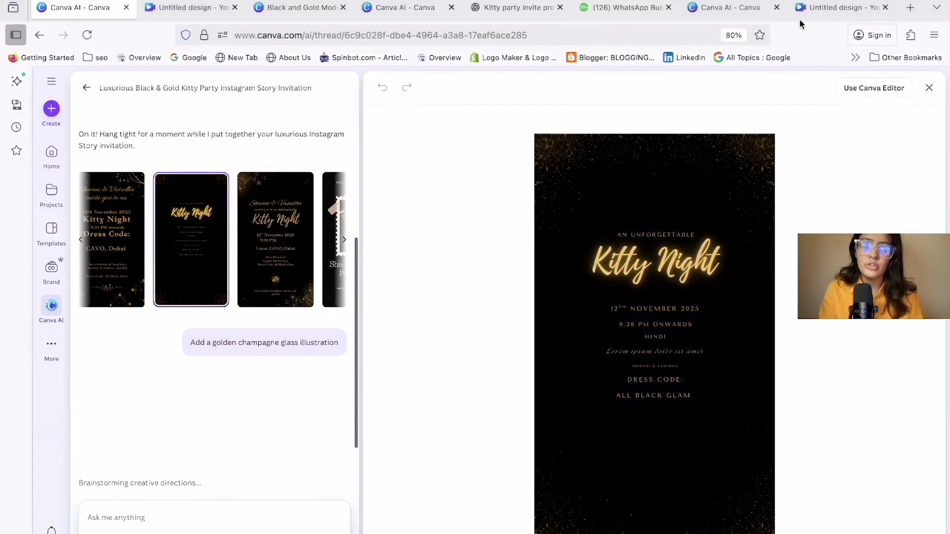
pyautogui.click(827, 10)
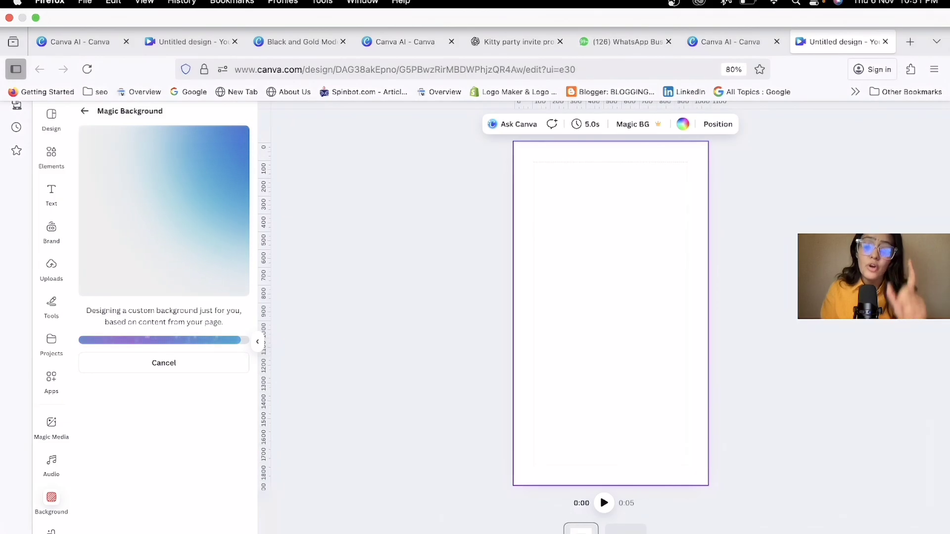
pyautogui.click(74, 42)
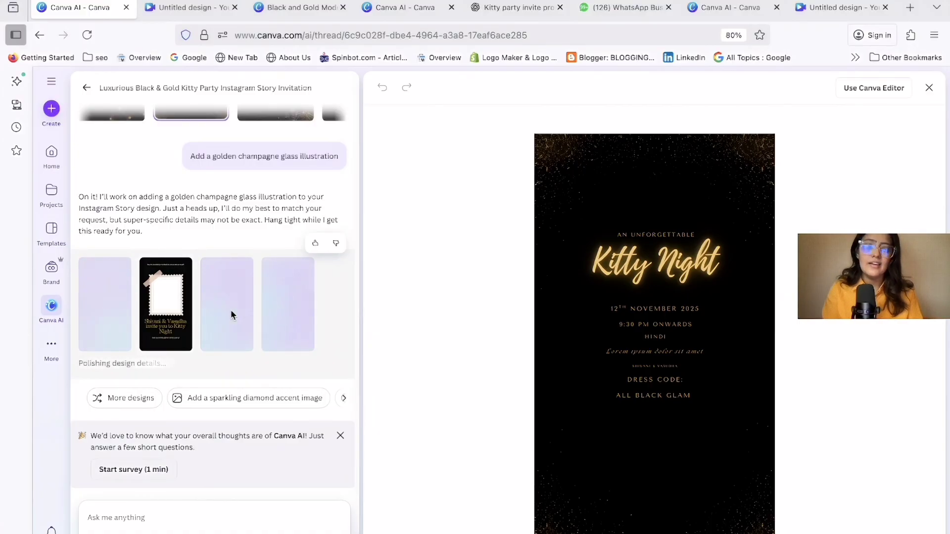
# Open the date, Kitty Night, Lorem ipsum and All Black Glam texts for editing, and recheck the blank story's background generation.
pyautogui.click(643, 309)
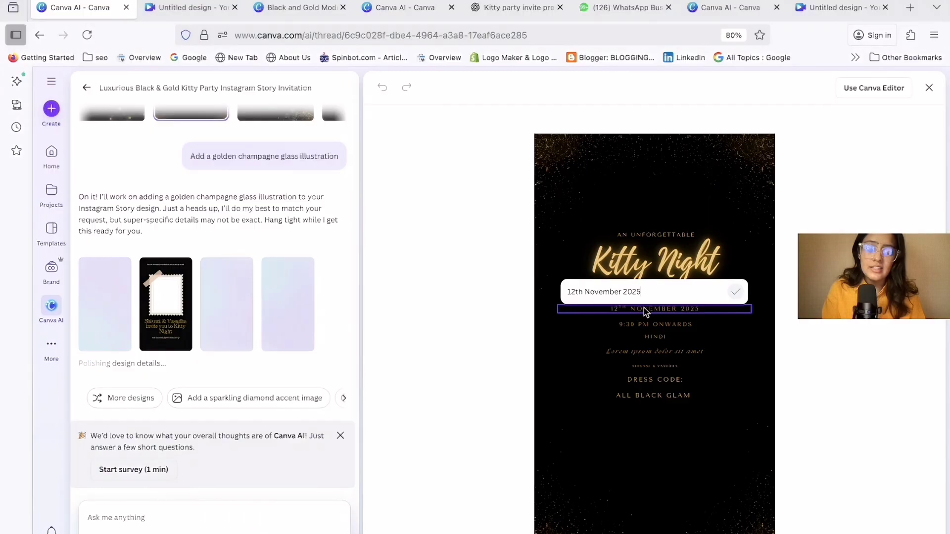
pyautogui.click(623, 264)
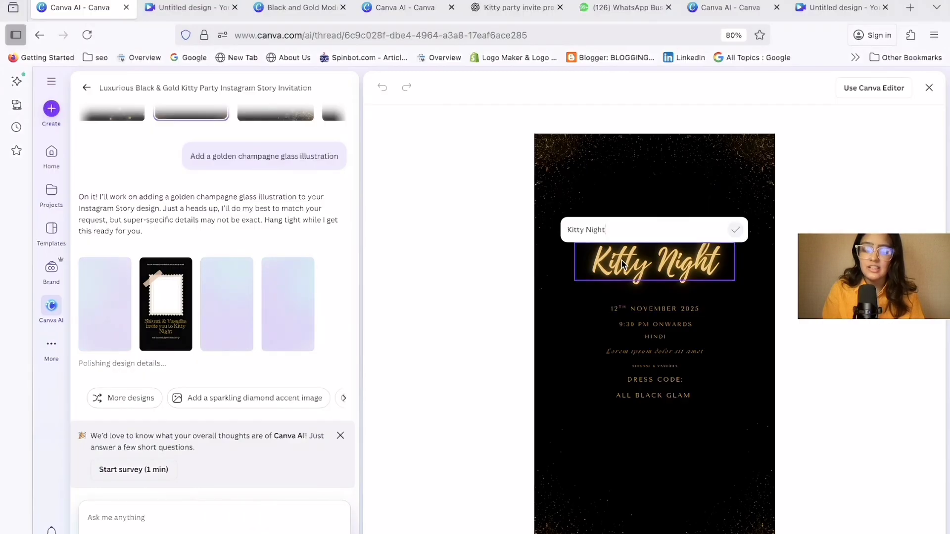
pyautogui.click(640, 352)
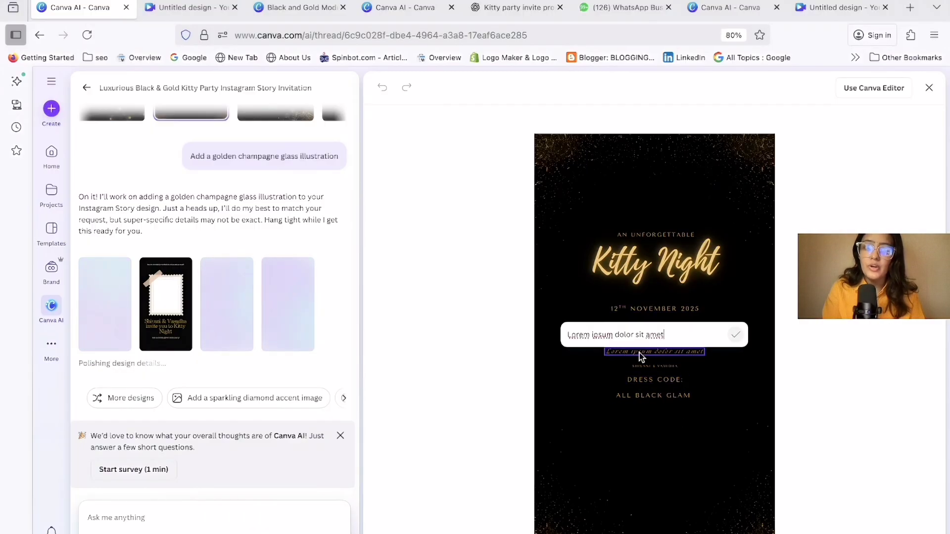
pyautogui.click(638, 397)
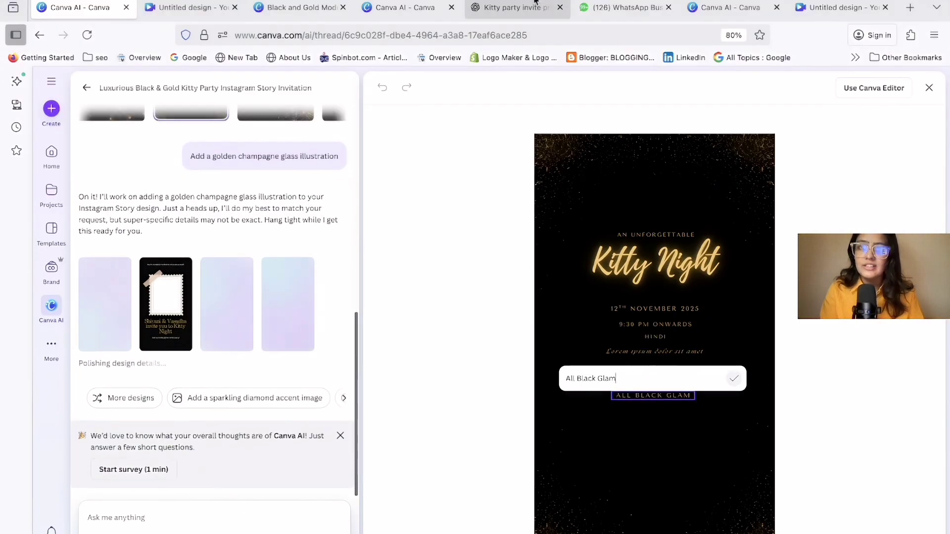
pyautogui.click(821, 11)
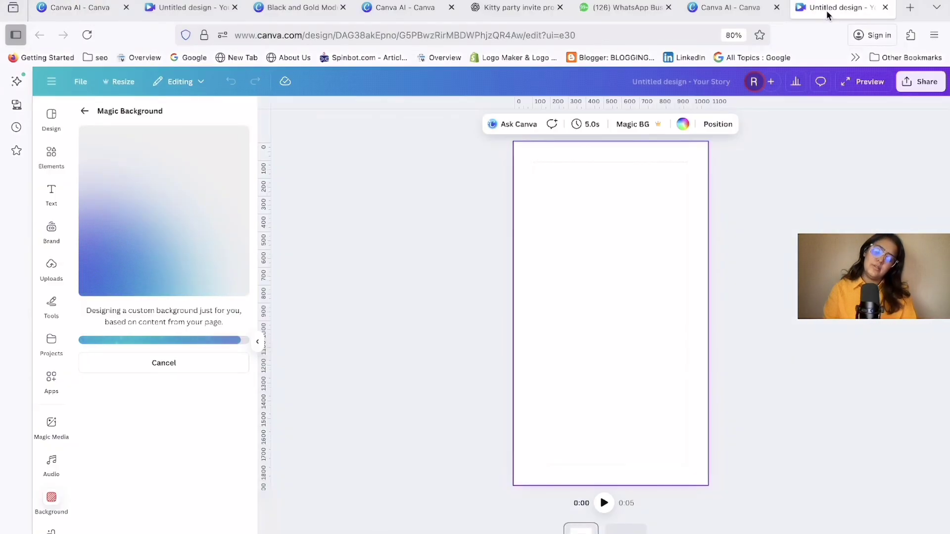
pyautogui.click(84, 10)
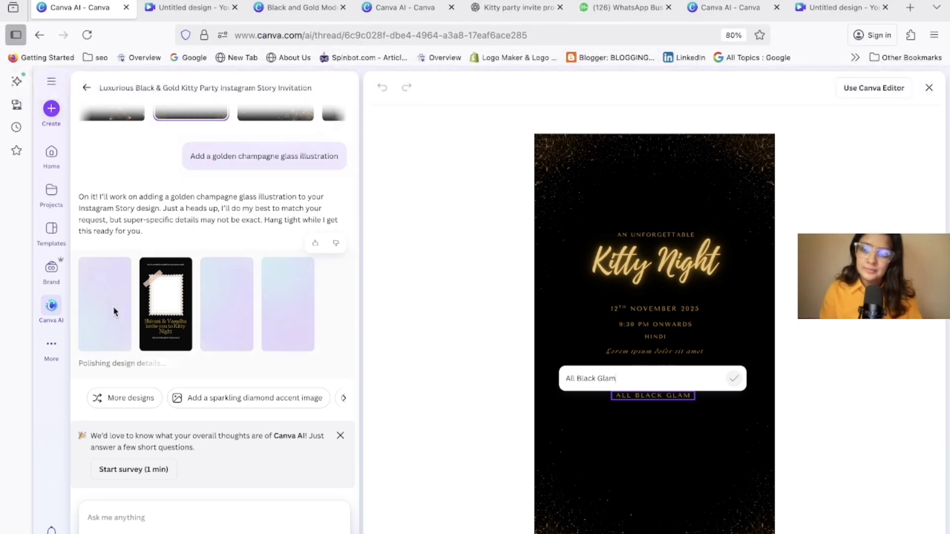
# Dismiss the Canva AI survey and request the suggested sparkling diamond accent image.
pyautogui.click(112, 308)
pyautogui.click(340, 435)
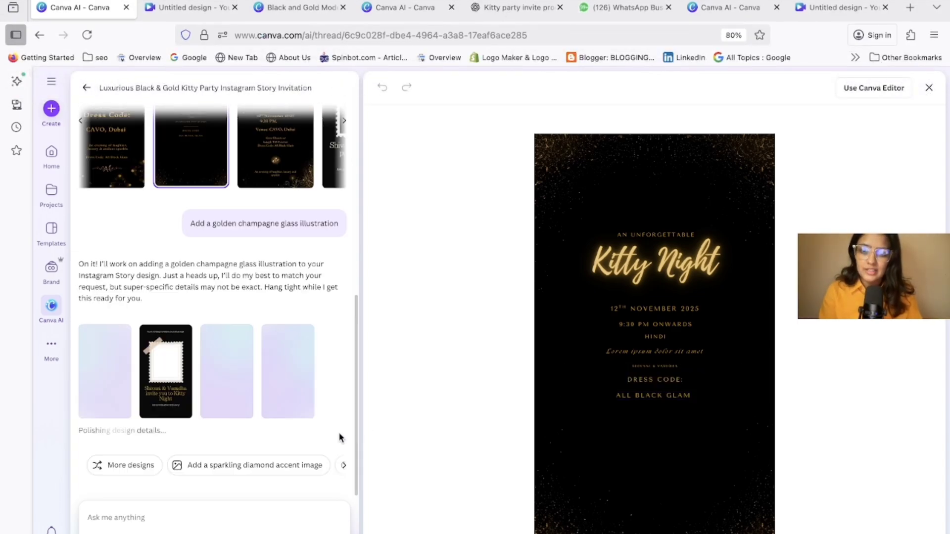
pyautogui.hscroll(2, 236, 478)
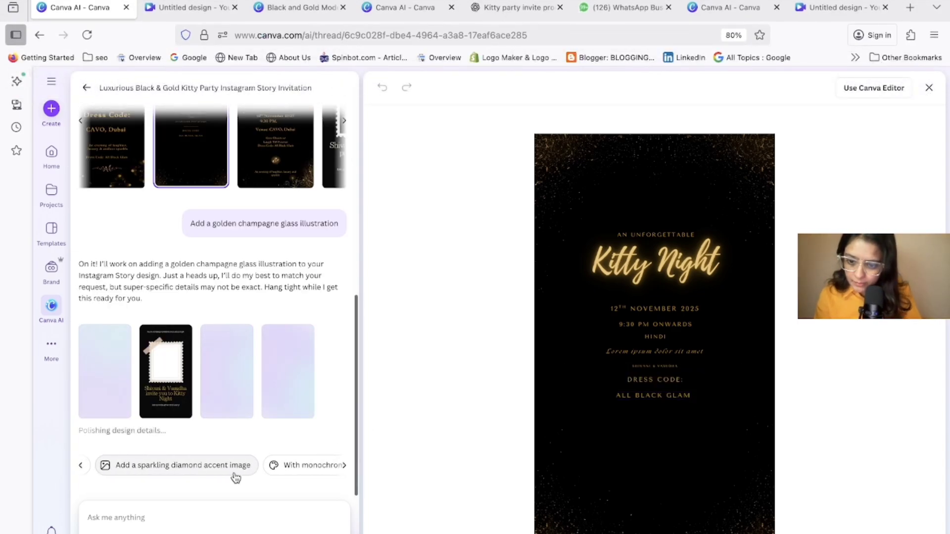
pyautogui.click(198, 466)
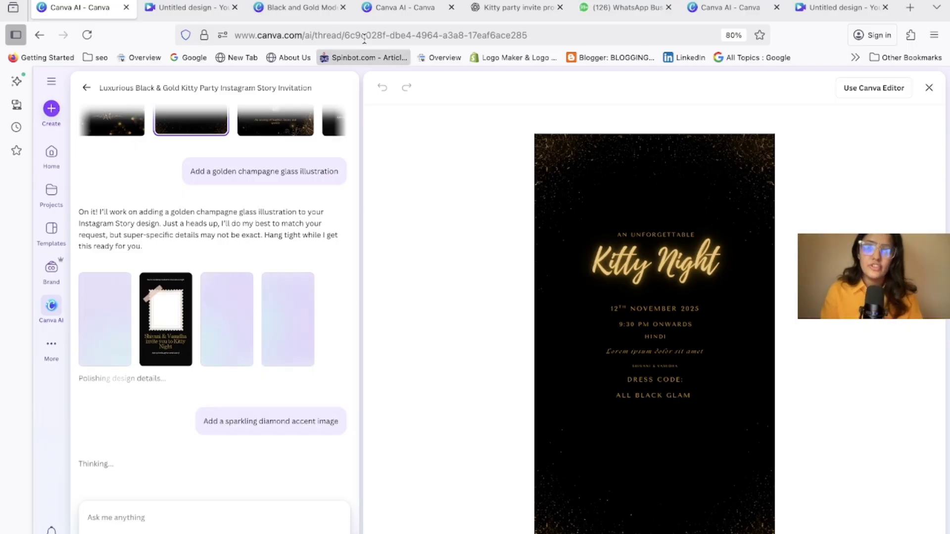
# Review the story designs' Magic Background results and apply a different generated gold-leaf background to page 9 of the Black and Gold Modern Birthday Invitation.
pyautogui.click(823, 12)
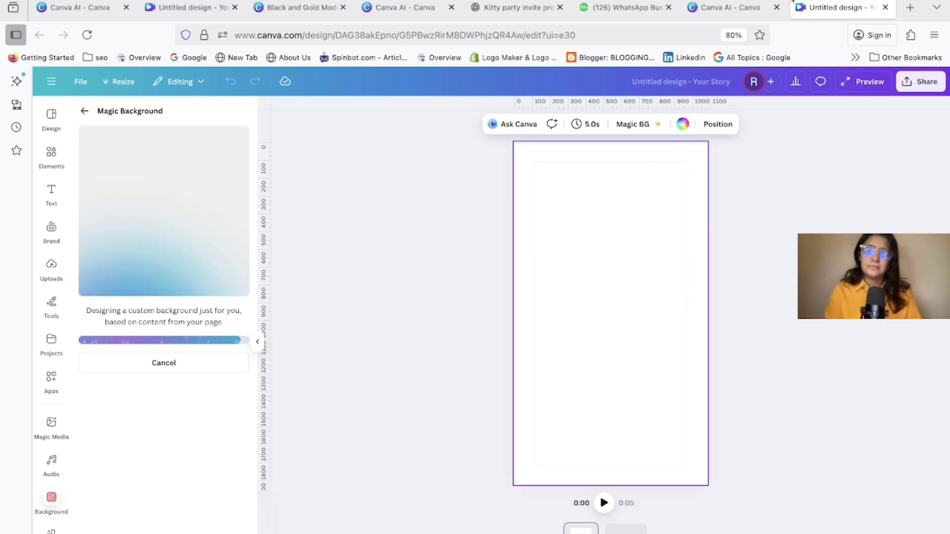
pyautogui.moveTo(176, 10)
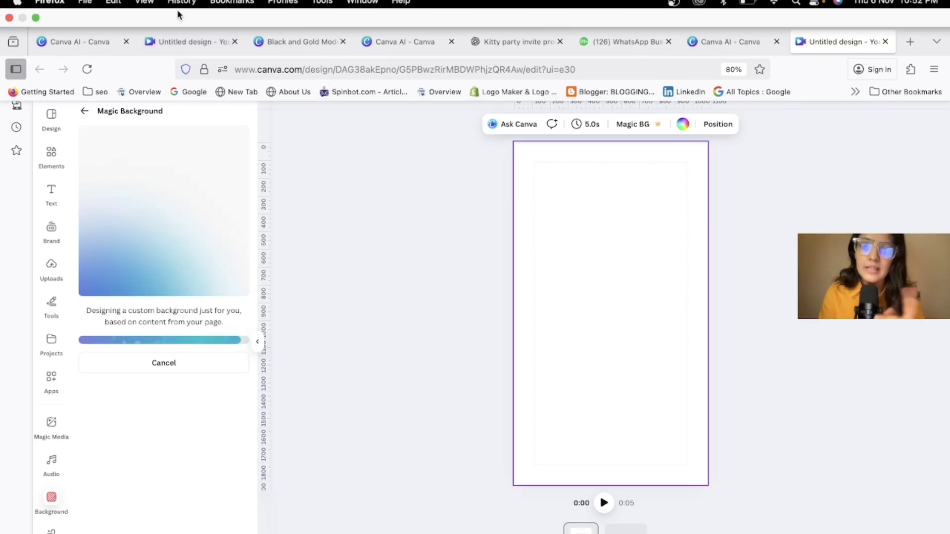
pyautogui.click(188, 42)
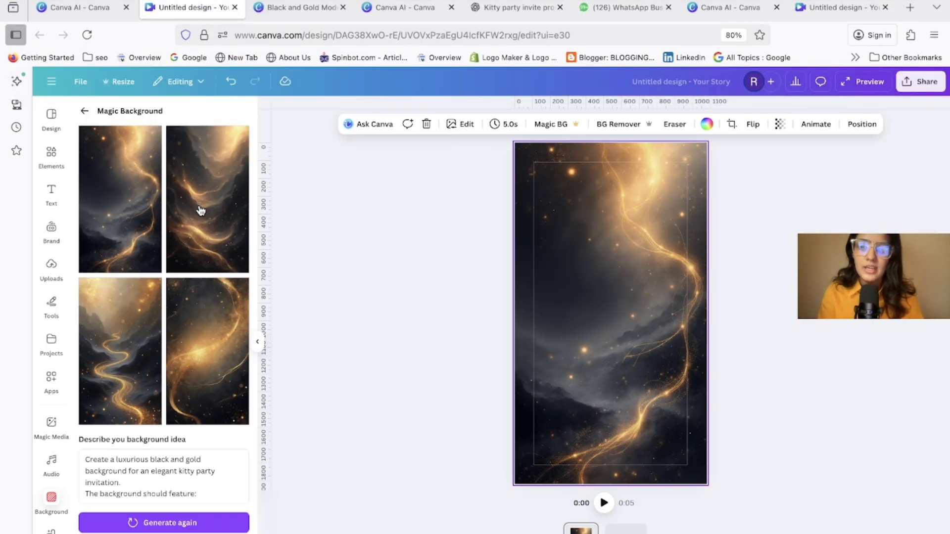
pyautogui.click(290, 9)
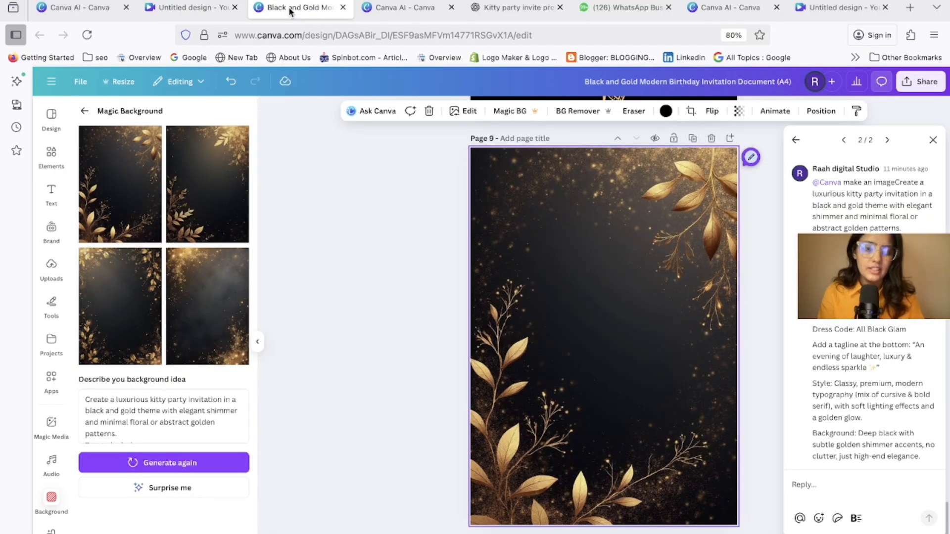
pyautogui.click(212, 316)
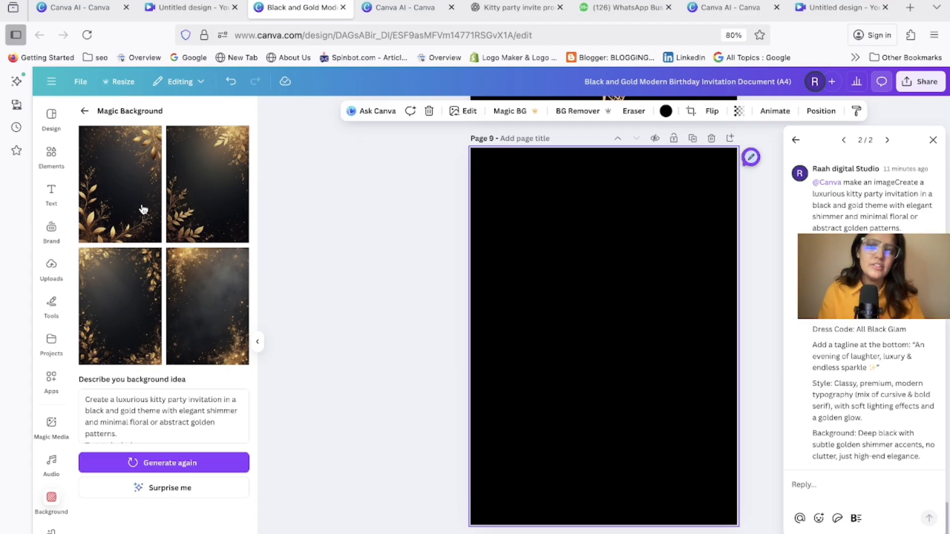
# Compare the generated Instagram Post invitations in the earlier Canva AI thread and look at the generated backgrounds in the story design.
pyautogui.click(410, 8)
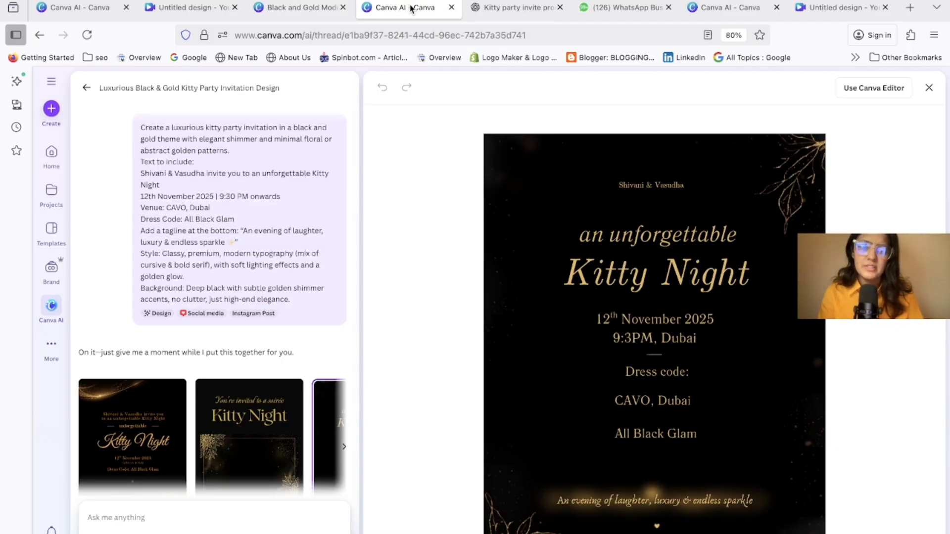
pyautogui.scroll(-2, 322, 445)
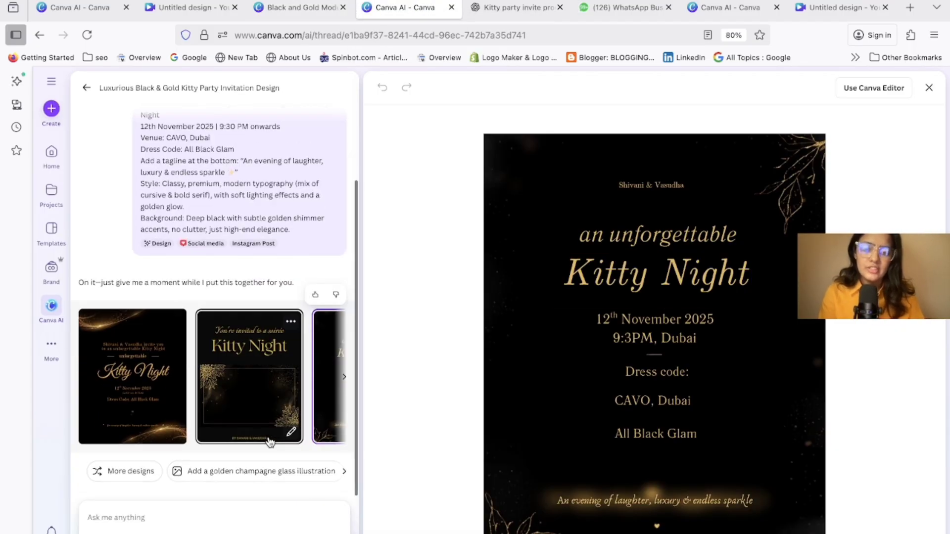
pyautogui.click(248, 384)
pyautogui.click(146, 388)
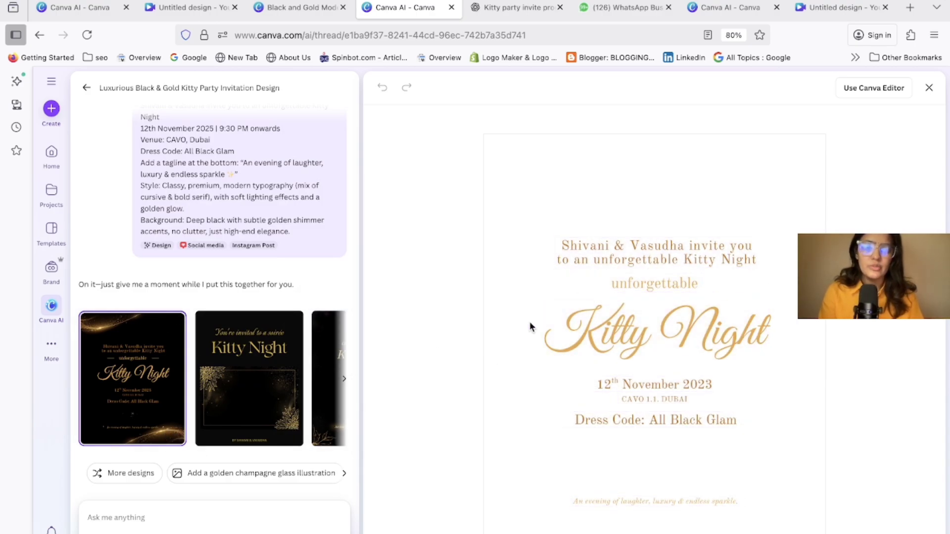
pyautogui.hscroll(5, 263, 397)
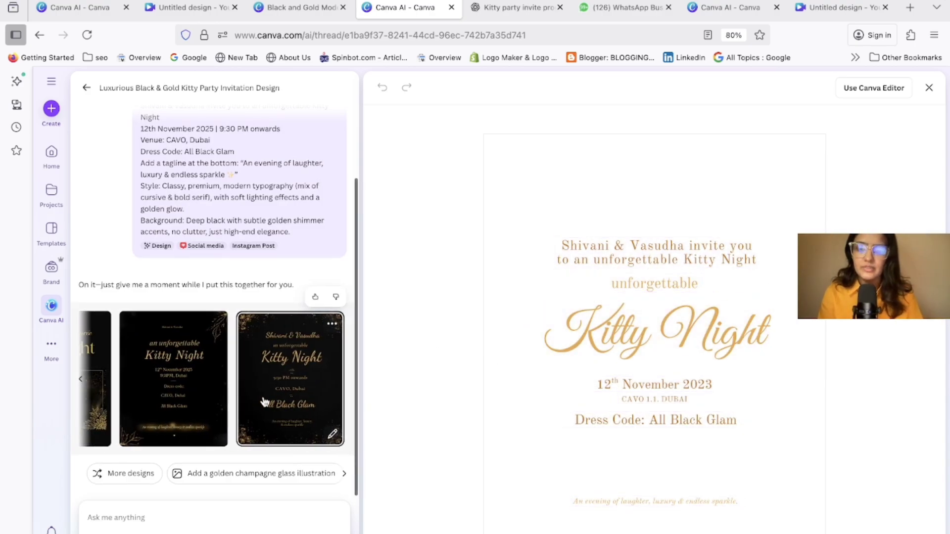
pyautogui.click(287, 405)
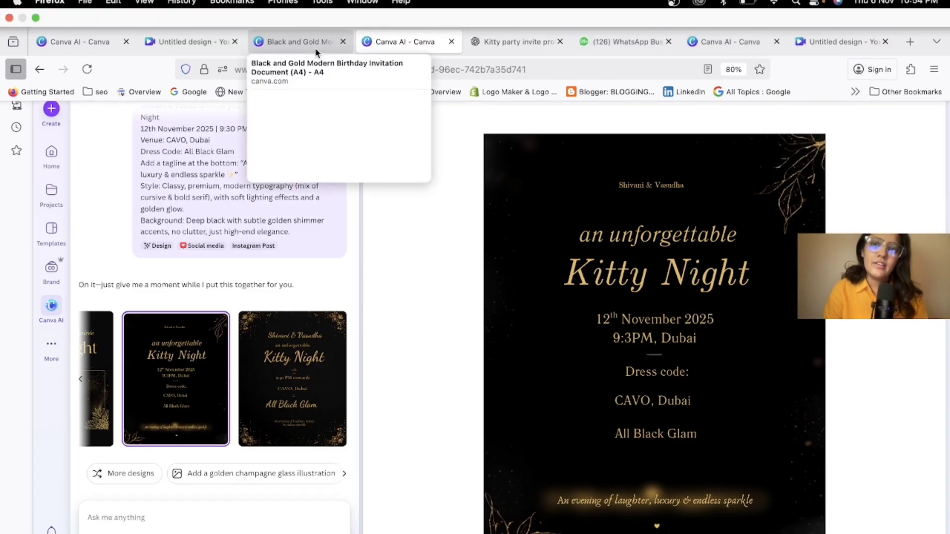
pyautogui.click(828, 43)
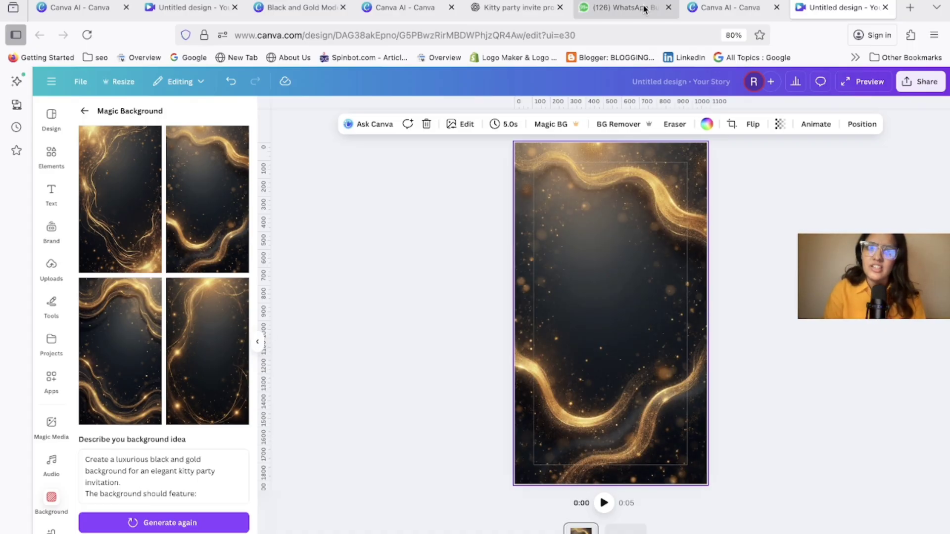
# Switch to ChatGPT, request a modern luxurious black-gold background prompt with blended hues and a purple tone, and copy the full prompt.
pyautogui.click(507, 11)
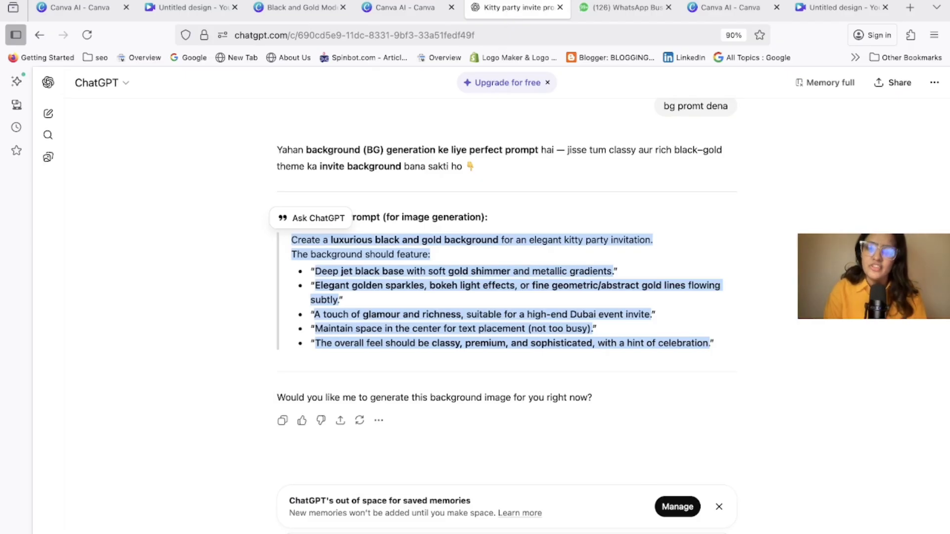
pyautogui.click(515, 300)
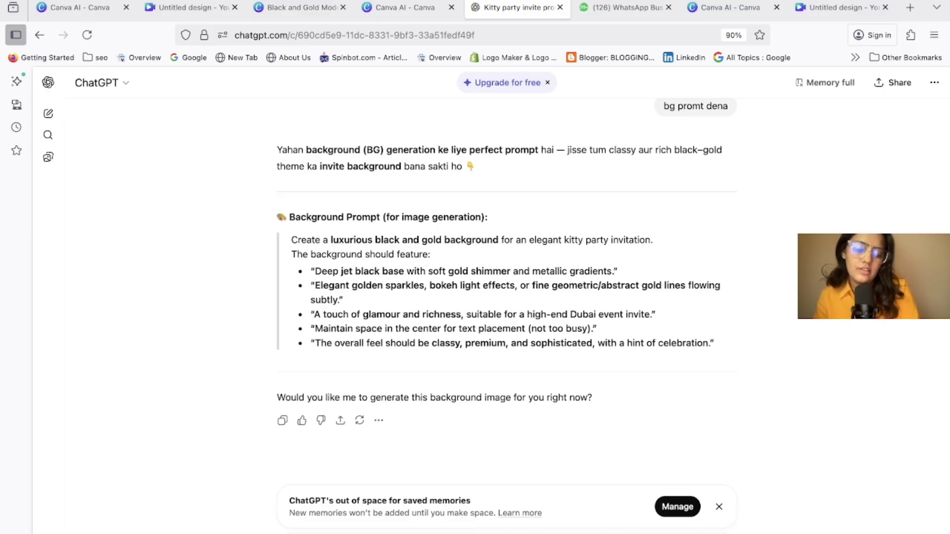
pyautogui.press('Return')
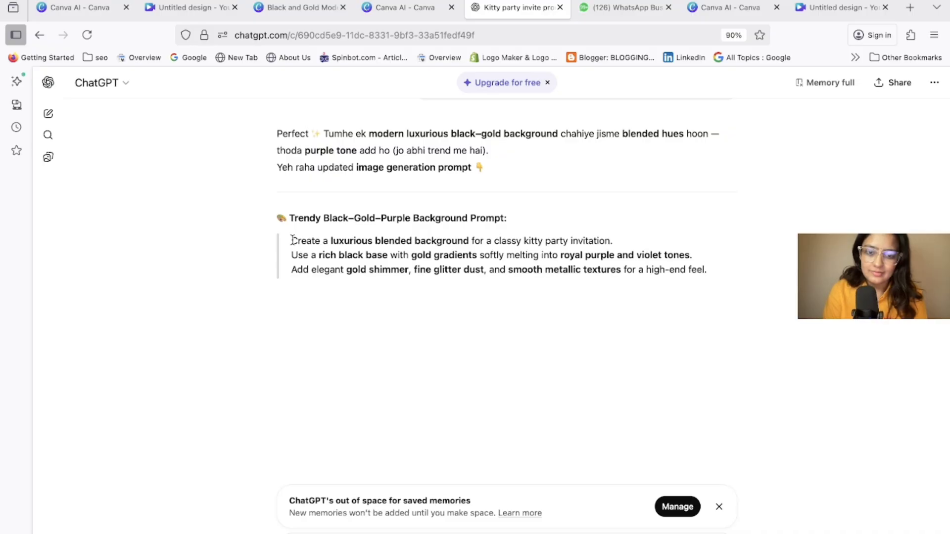
pyautogui.moveTo(292, 240); pyautogui.dragTo(688, 349)
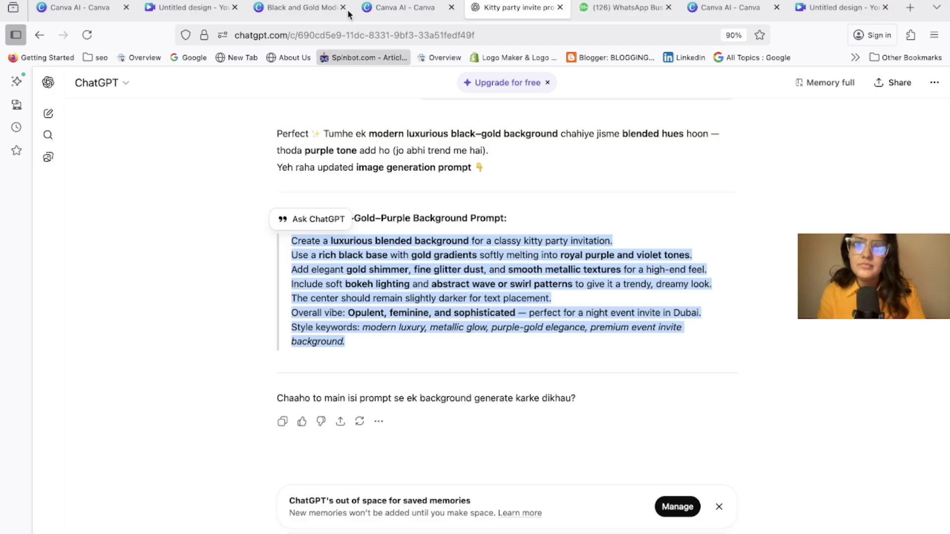
# Switch to the Black and Gold Modern Birthday Invitation and generate new Magic Backgrounds from the copied black-gold-purple prompt.
pyautogui.click(402, 11)
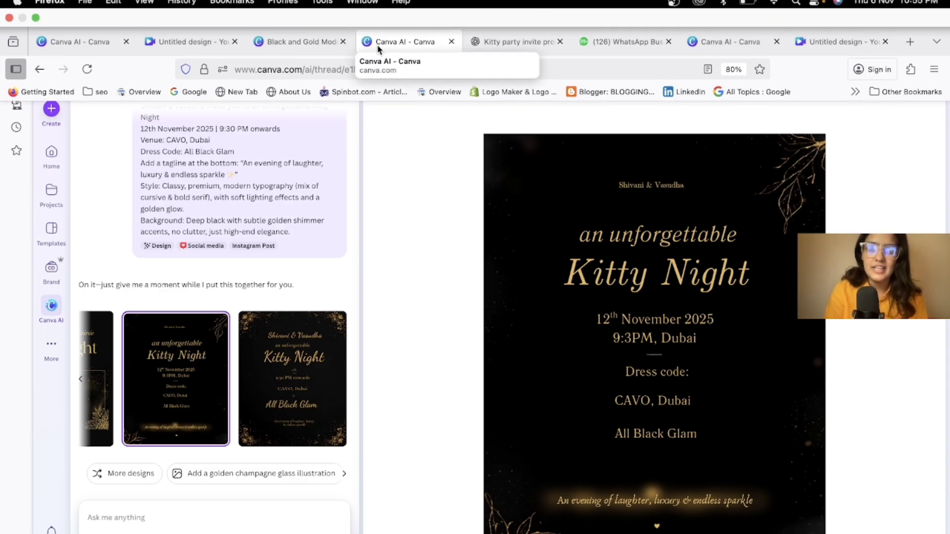
pyautogui.click(288, 7)
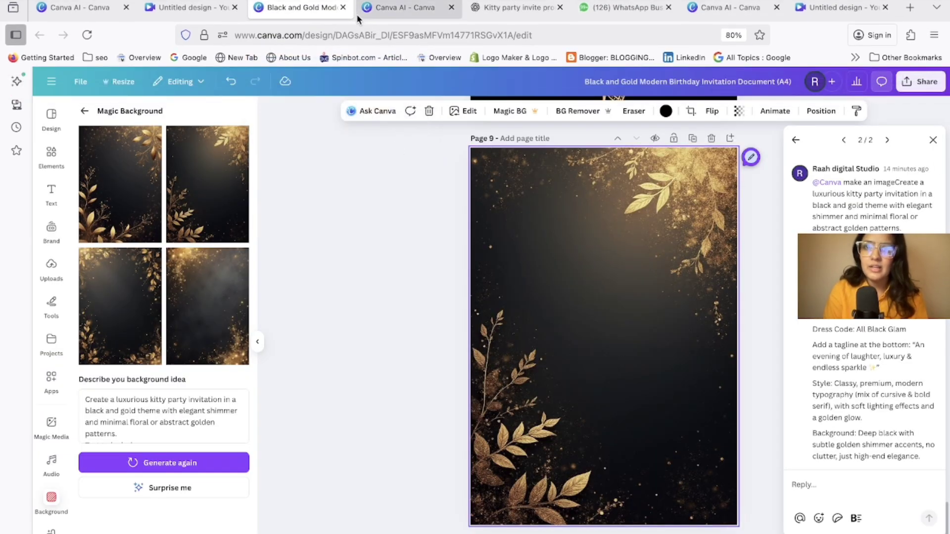
pyautogui.click(188, 490)
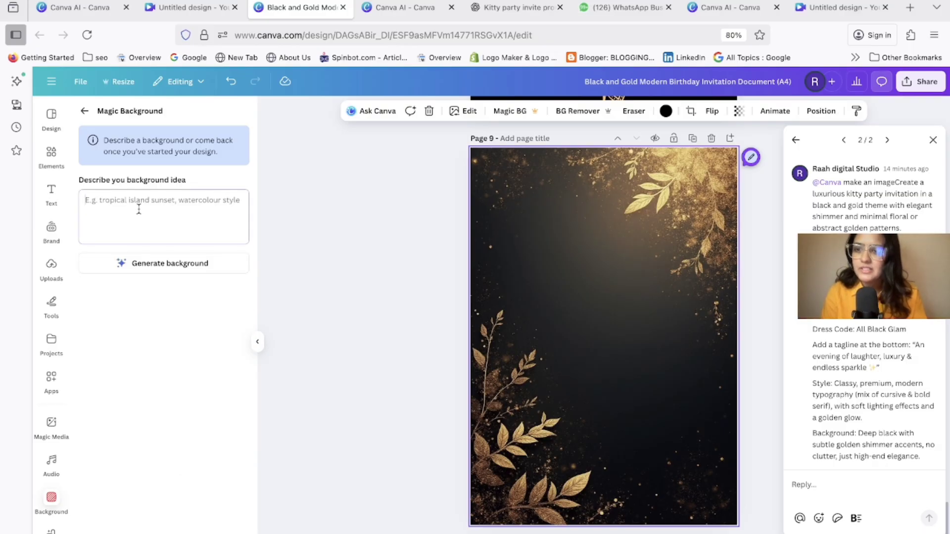
pyautogui.click(139, 210)
pyautogui.hotkey('ctrl', 'v')
pyautogui.click(161, 267)
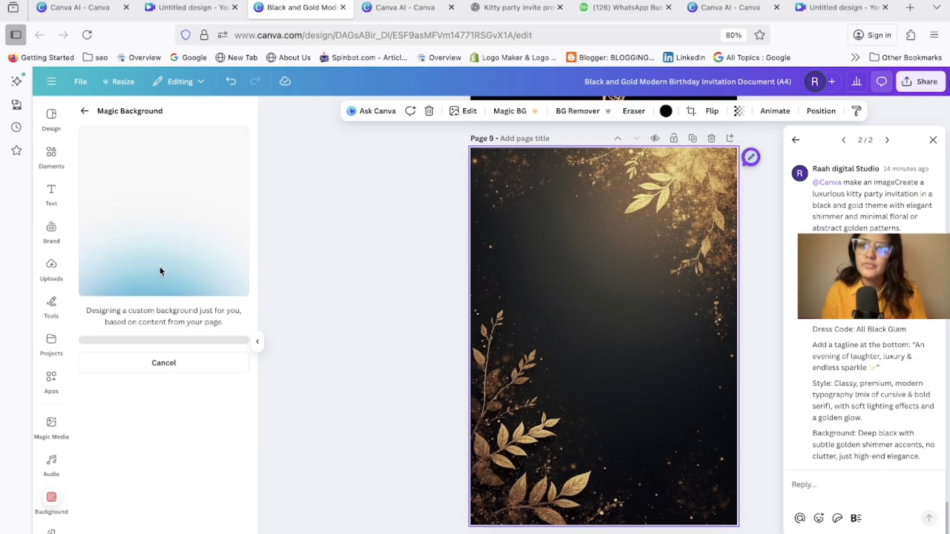
# Close the Instagram Post Canva AI thread and the untitled story design with the winding golden stream background.
pyautogui.click(451, 7)
pyautogui.click(213, 11)
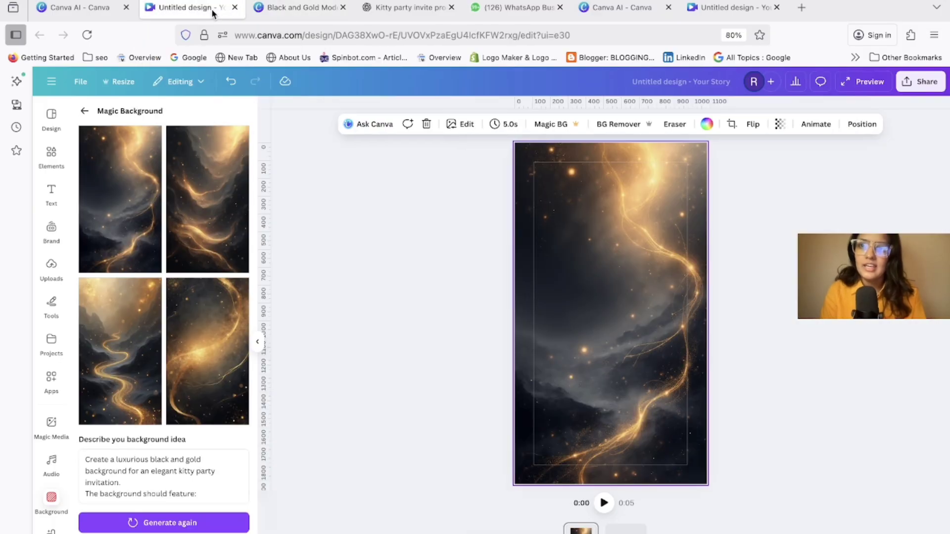
pyautogui.click(235, 8)
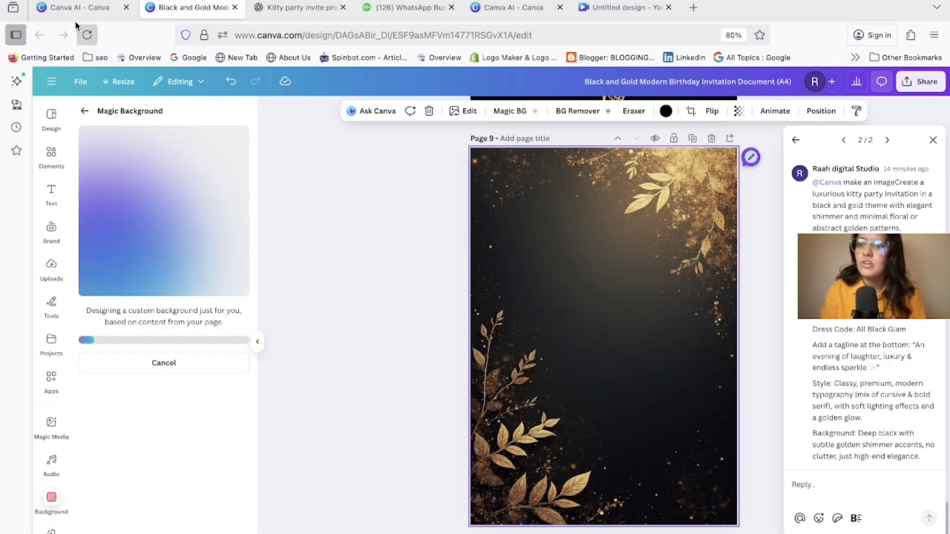
# Compare the diamond accent invitations in the Instagram Story thread and request the suggested gold masquerade mask illustration.
pyautogui.click(77, 10)
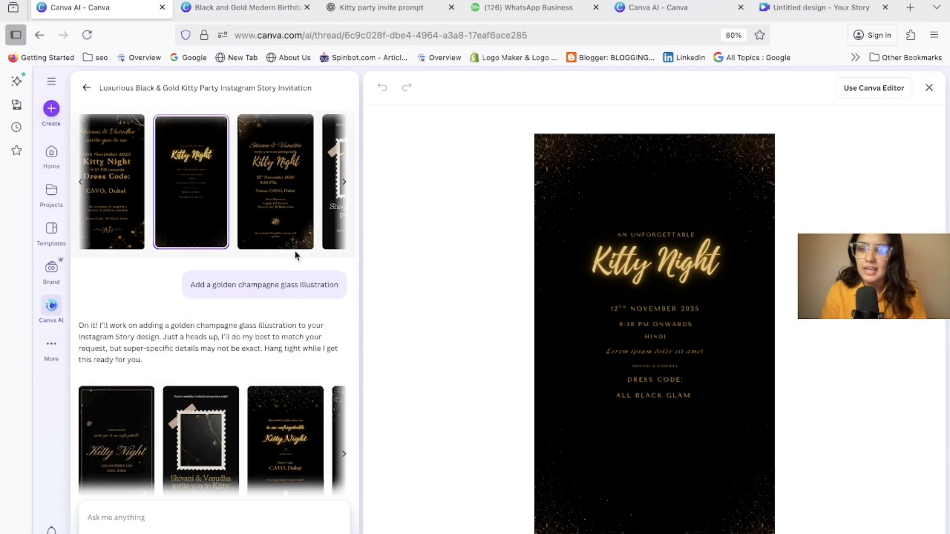
pyautogui.click(212, 385)
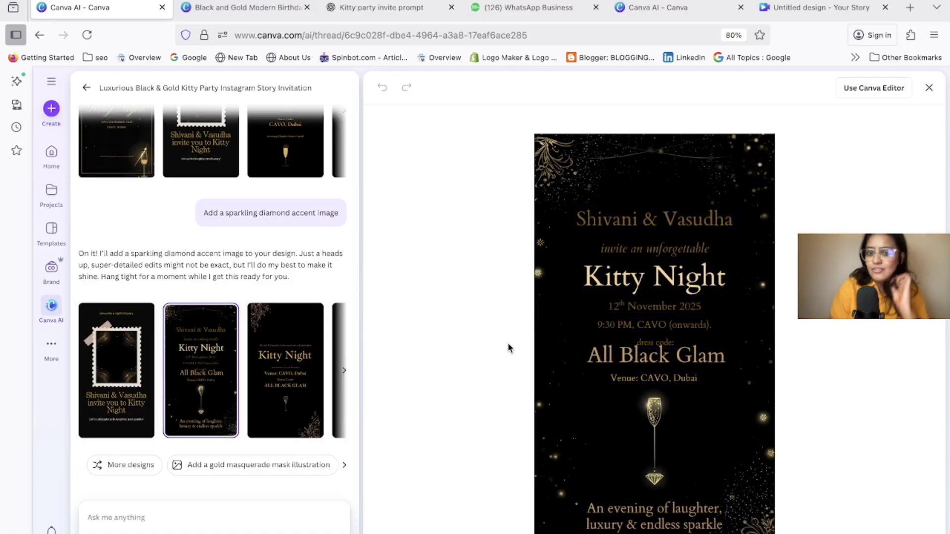
pyautogui.hscroll(3, 285, 396)
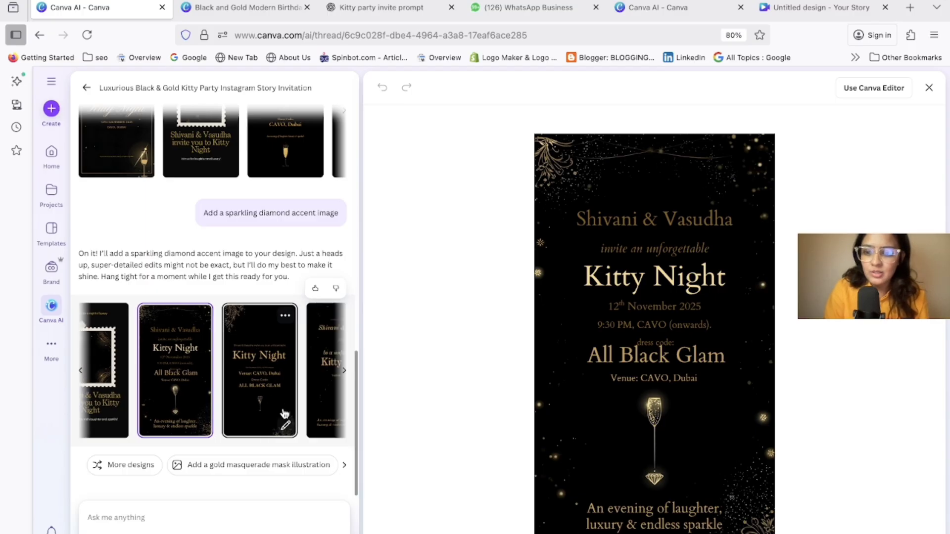
pyautogui.click(326, 416)
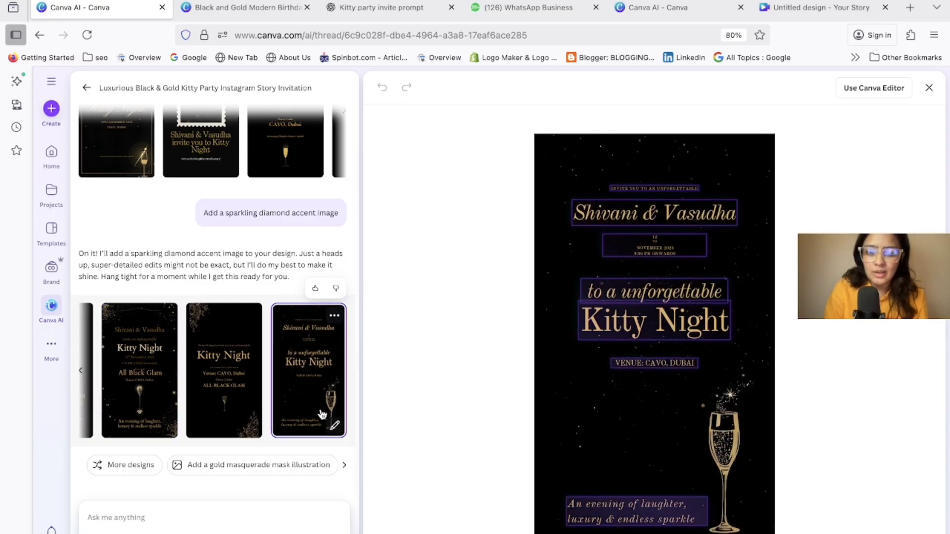
pyautogui.hscroll(-2, 211, 407)
pyautogui.click(211, 407)
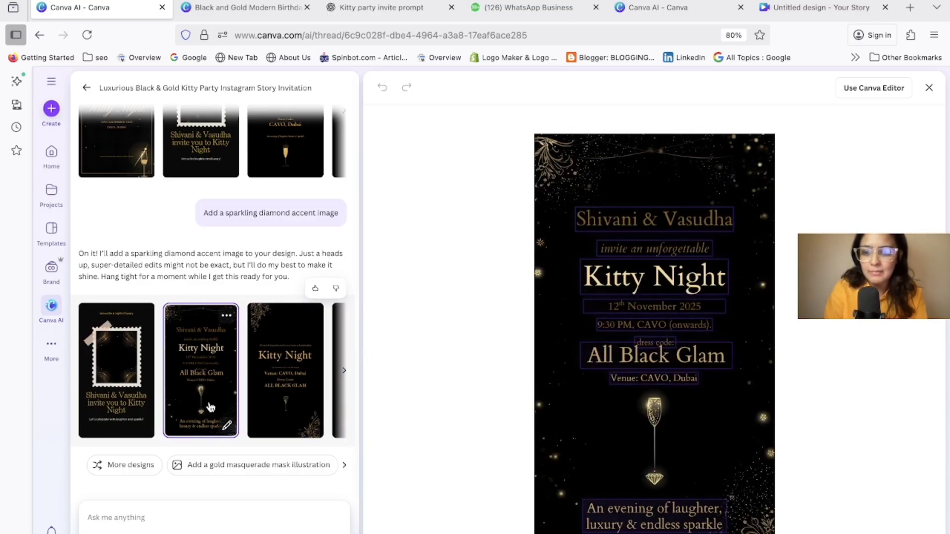
pyautogui.hscroll(2, 211, 471)
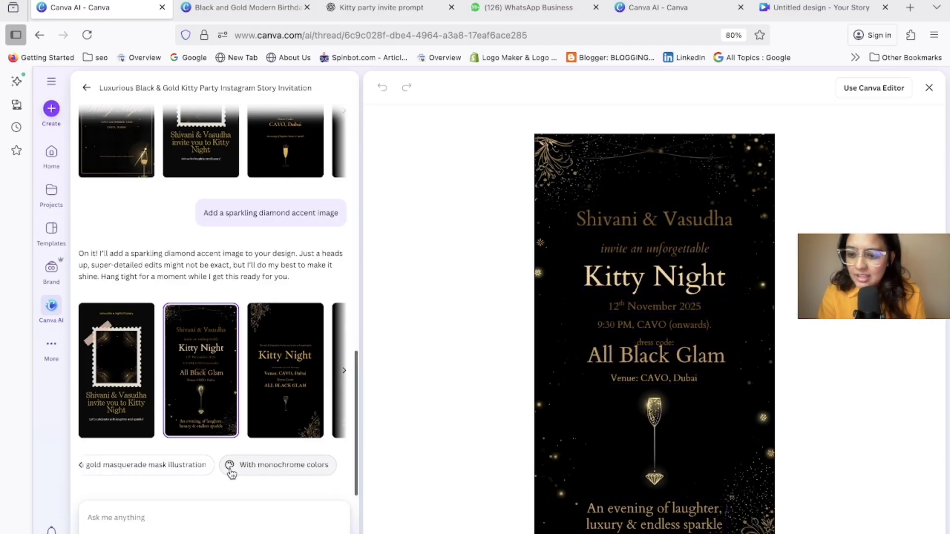
pyautogui.click(173, 465)
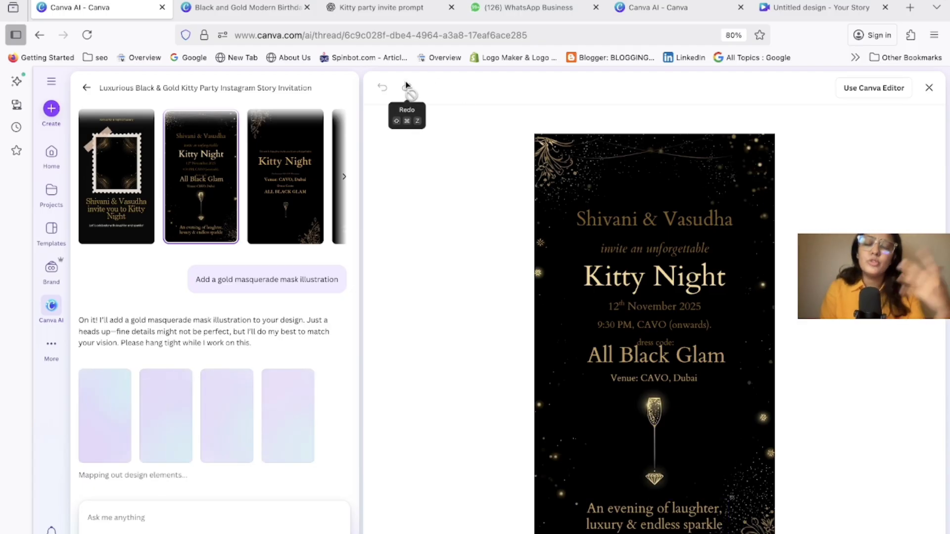
# Apply the generated purple wave background to page 9 of the Black and Gold Modern Birthday Invitation and close that design.
pyautogui.click(229, 7)
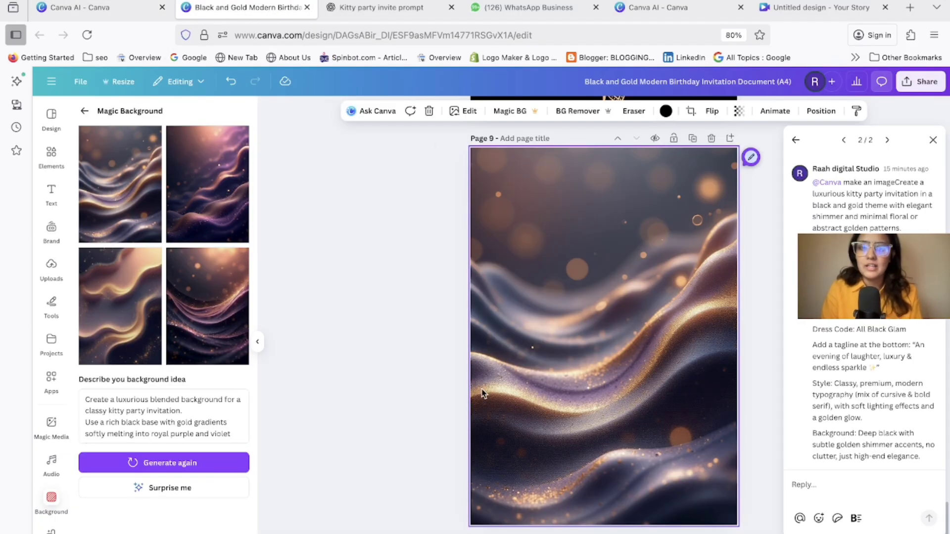
pyautogui.click(203, 207)
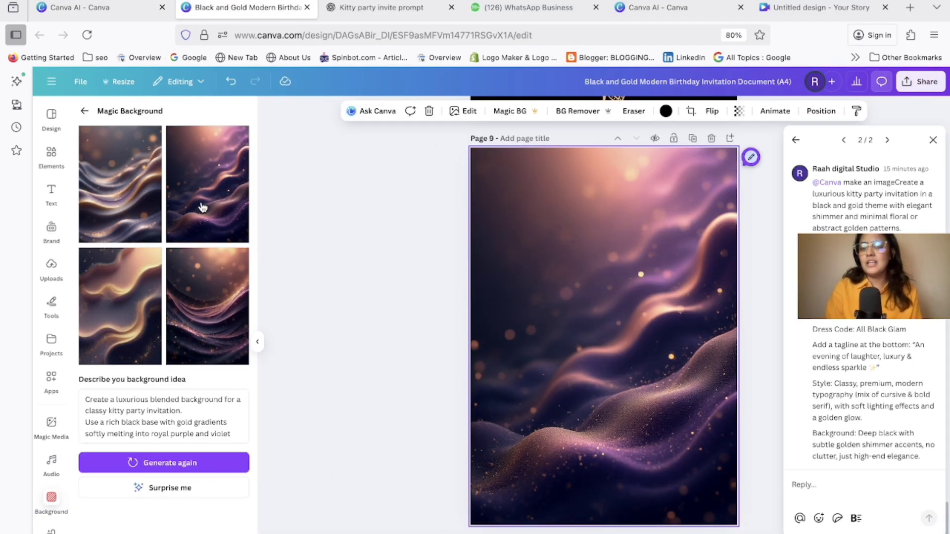
pyautogui.click(308, 8)
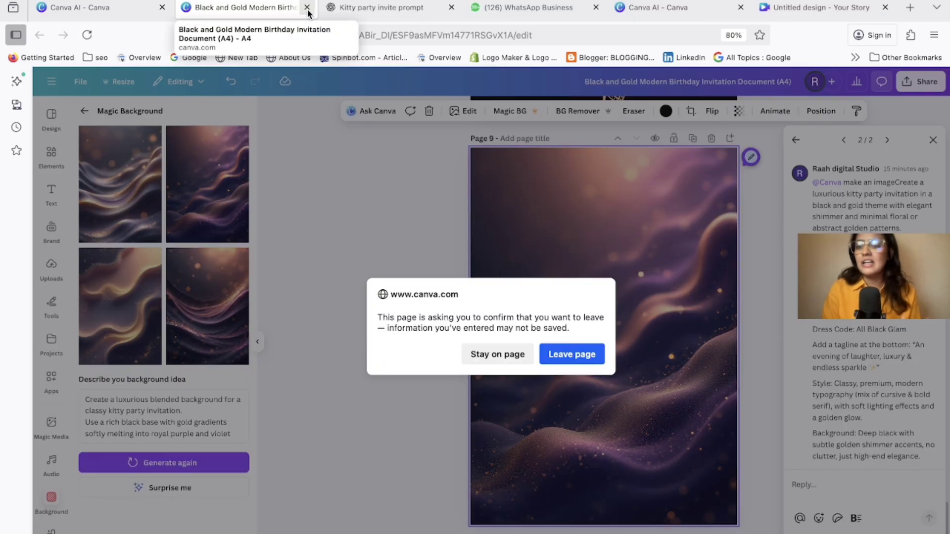
pyautogui.click(602, 356)
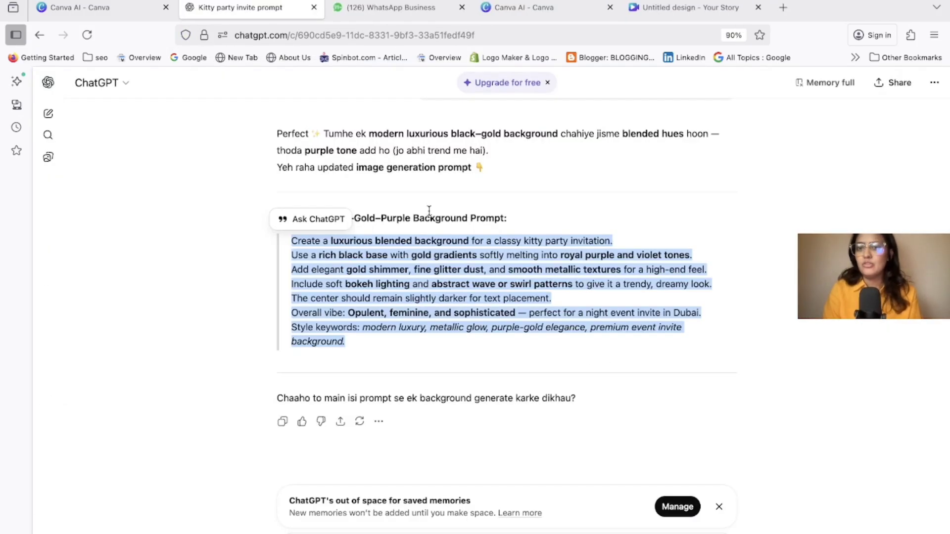
# Look at the remaining story design, then compare the generated masquerade mask invitations in the Canva AI Instagram Story thread.
pyautogui.click(558, 6)
pyautogui.click(688, 10)
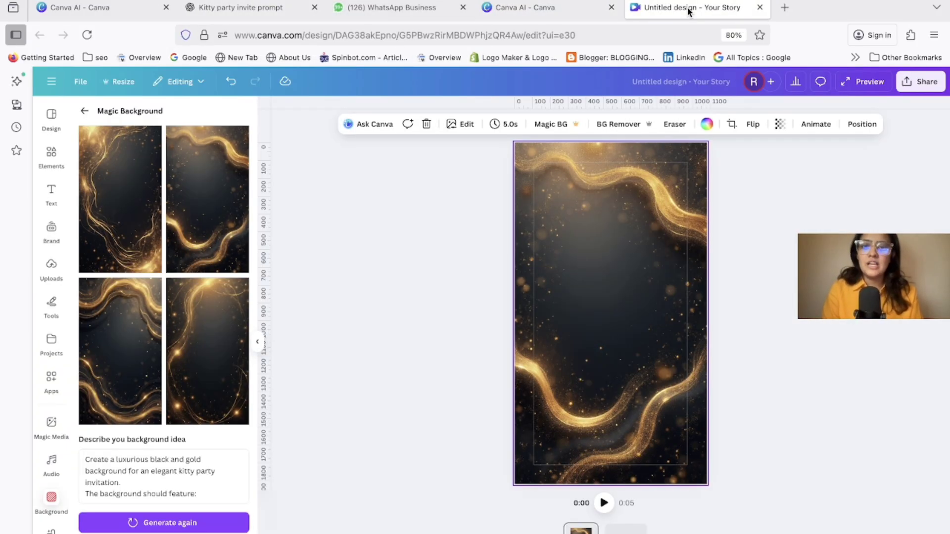
pyautogui.click(72, 14)
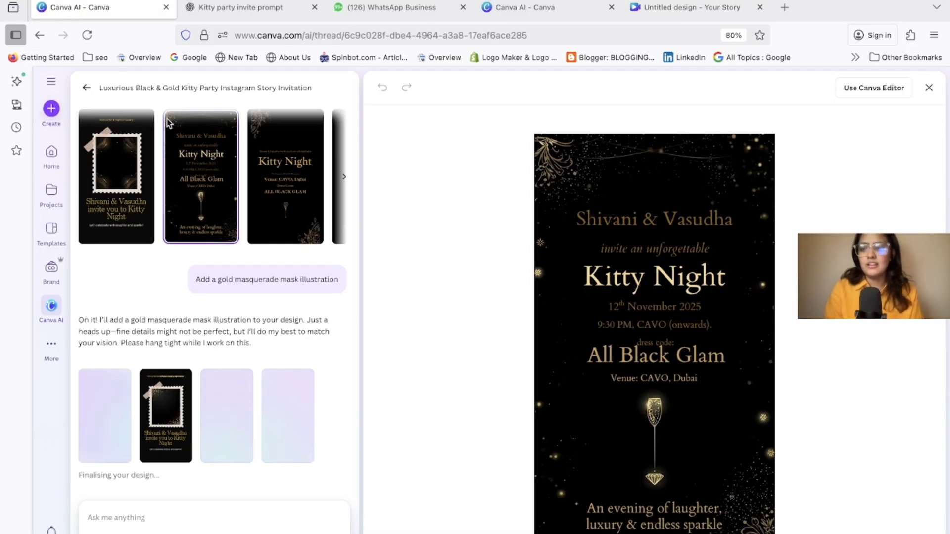
pyautogui.scroll(-1, 281, 406)
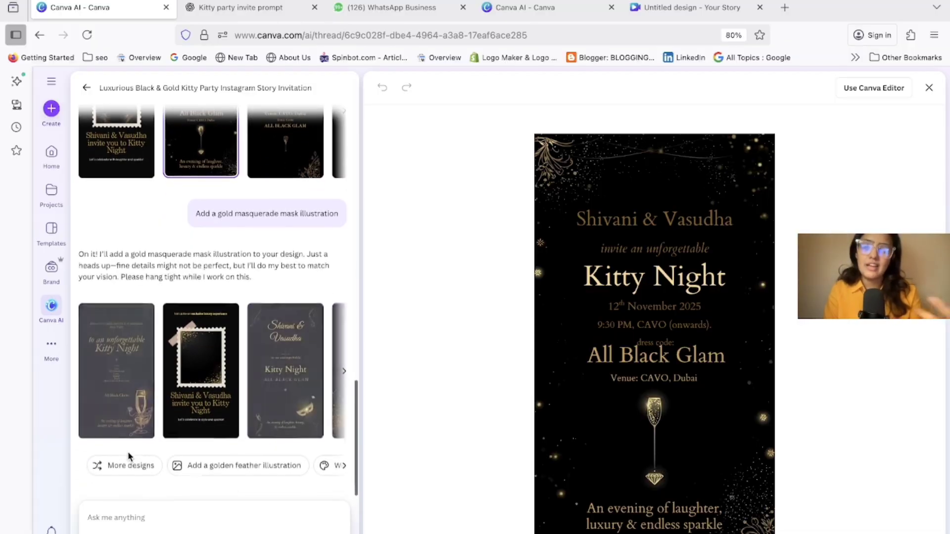
pyautogui.click(306, 415)
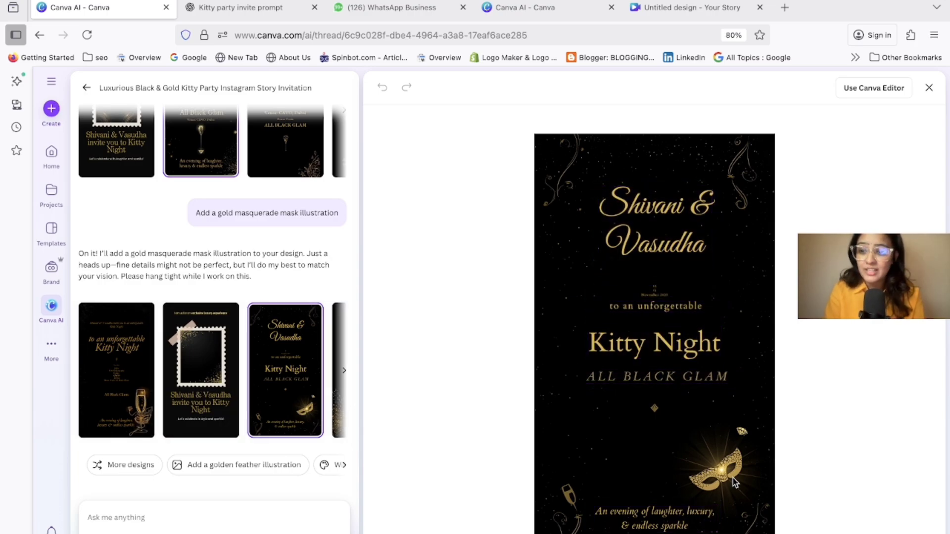
pyautogui.click(344, 370)
pyautogui.click(309, 396)
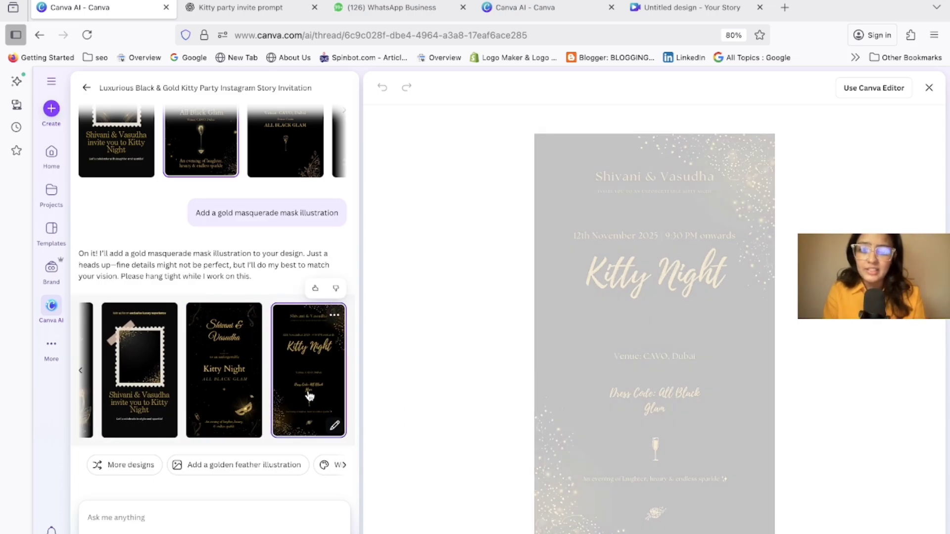
pyautogui.click(253, 398)
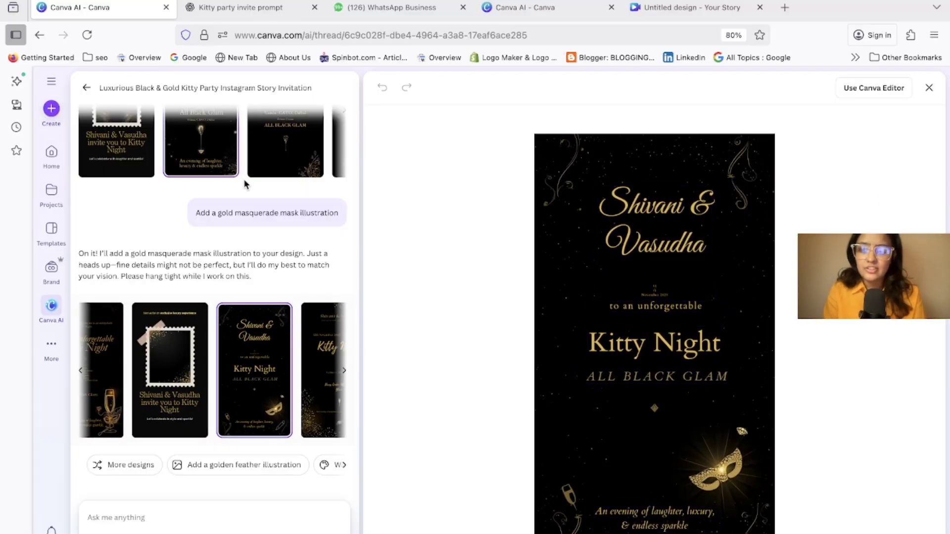
# Open the Kitty Night invitation with the central champagne glass and diamond accent in the Canva editor.
pyautogui.scroll(2, 212, 248)
pyautogui.click(212, 214)
pyautogui.scroll(1, 211, 214)
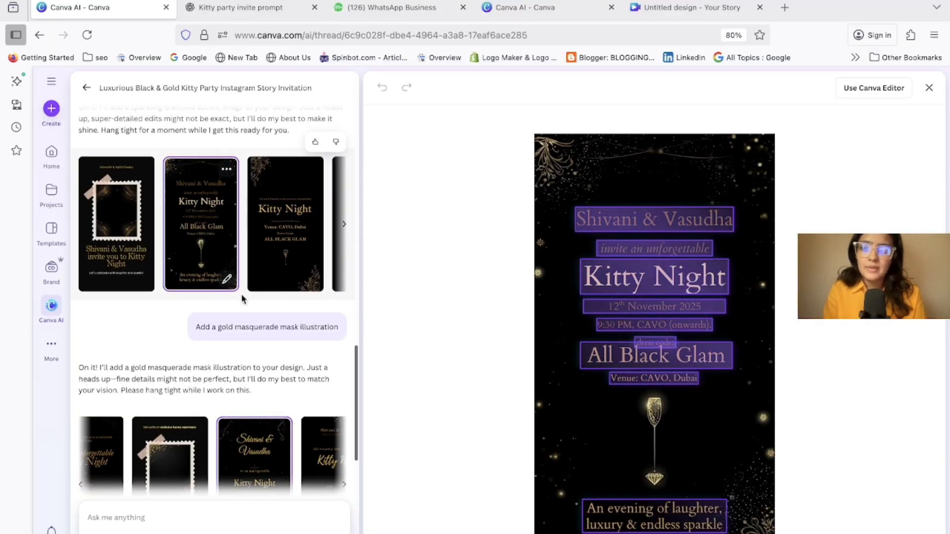
pyautogui.click(858, 89)
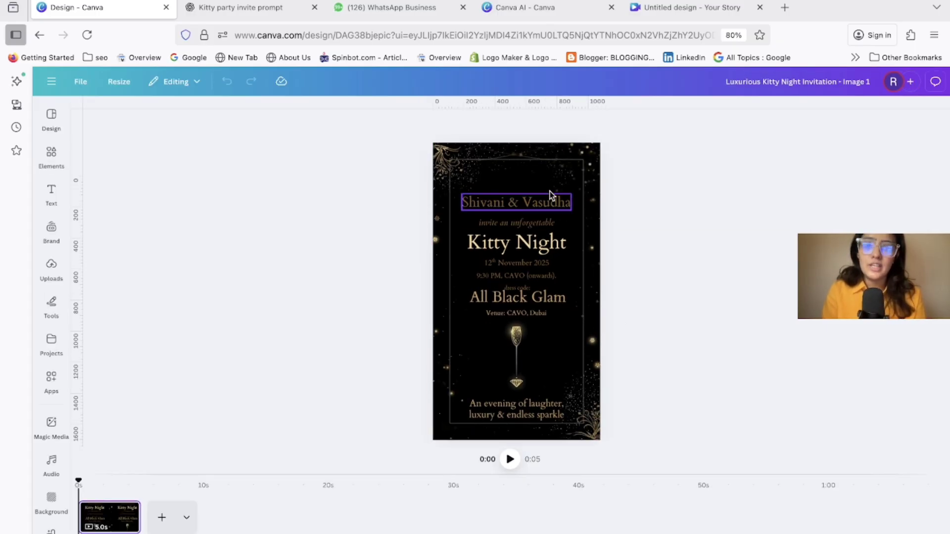
# Ask Canva to suggest improvements for the hosts' names heading and read its reply.
pyautogui.click(534, 203)
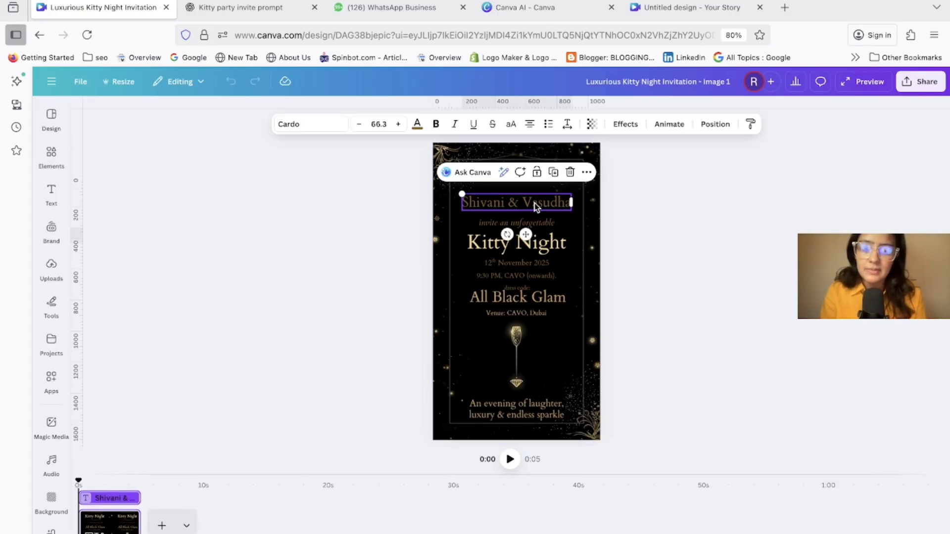
pyautogui.click(468, 173)
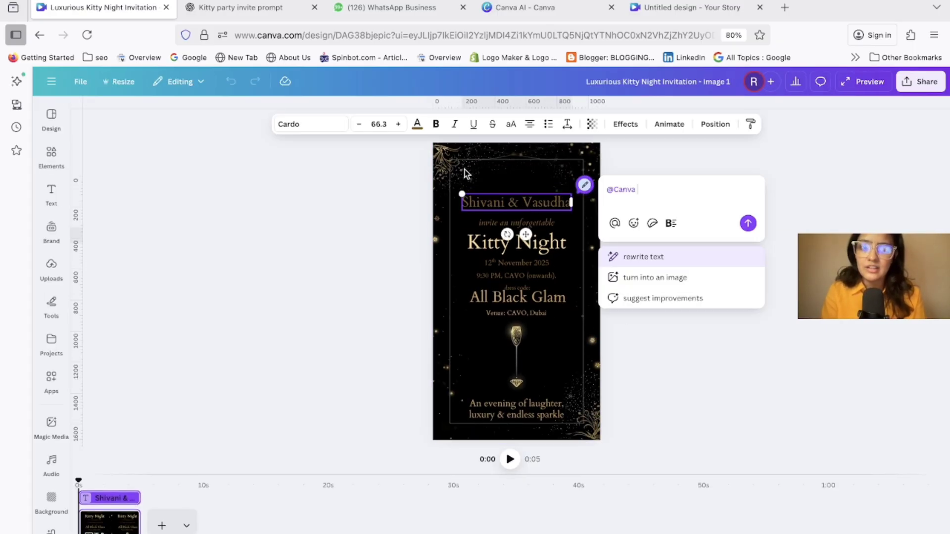
pyautogui.click(663, 300)
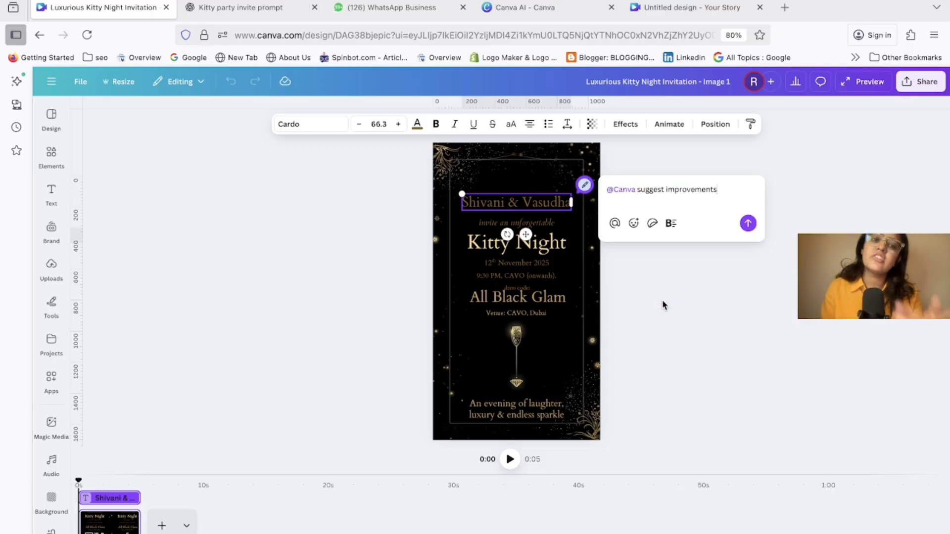
pyautogui.click(748, 224)
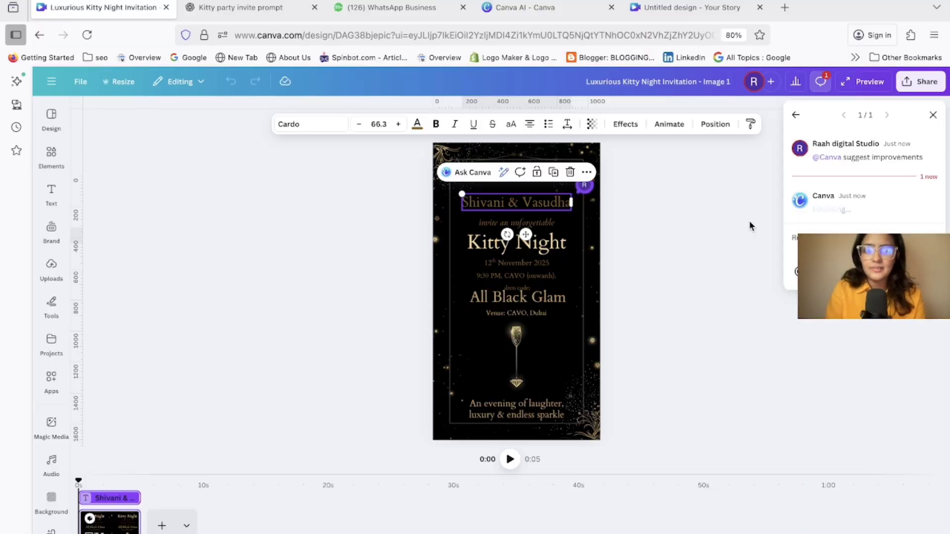
pyautogui.click(587, 421)
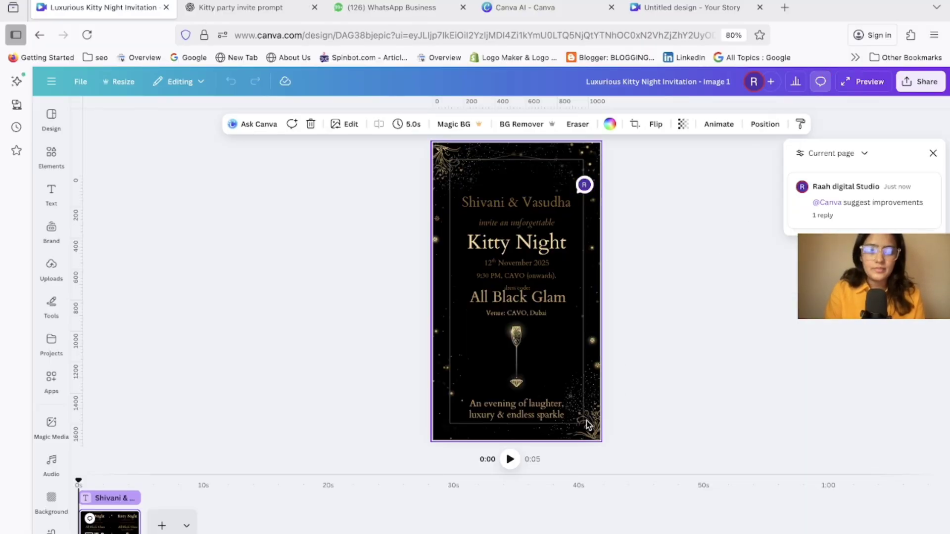
pyautogui.click(827, 200)
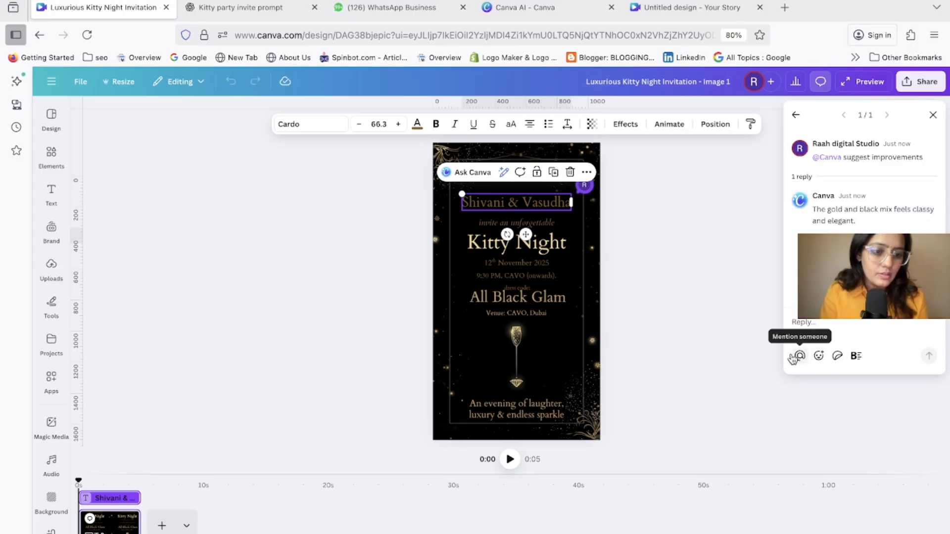
pyautogui.click(505, 174)
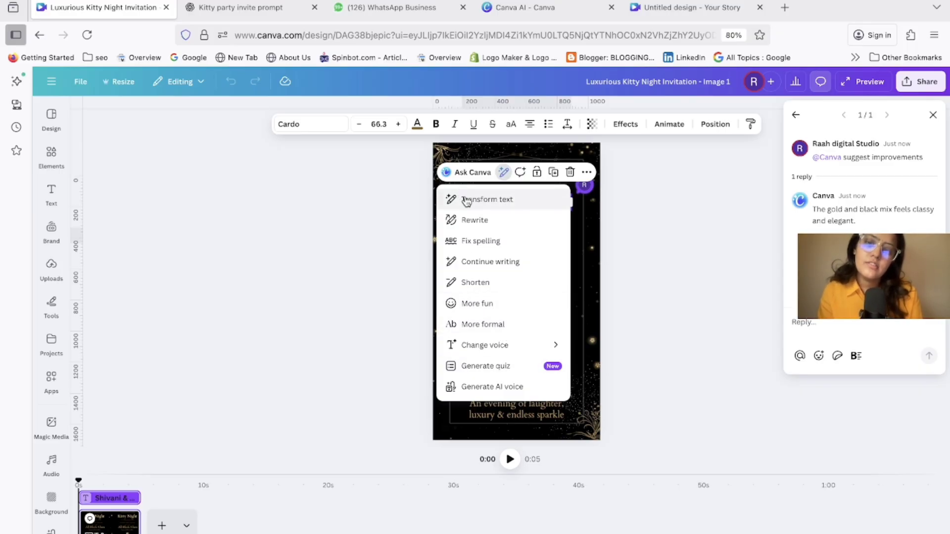
pyautogui.click(466, 200)
pyautogui.click(676, 170)
# Recolour the hosts' names heading with white from the document colours.
pyautogui.click(555, 204)
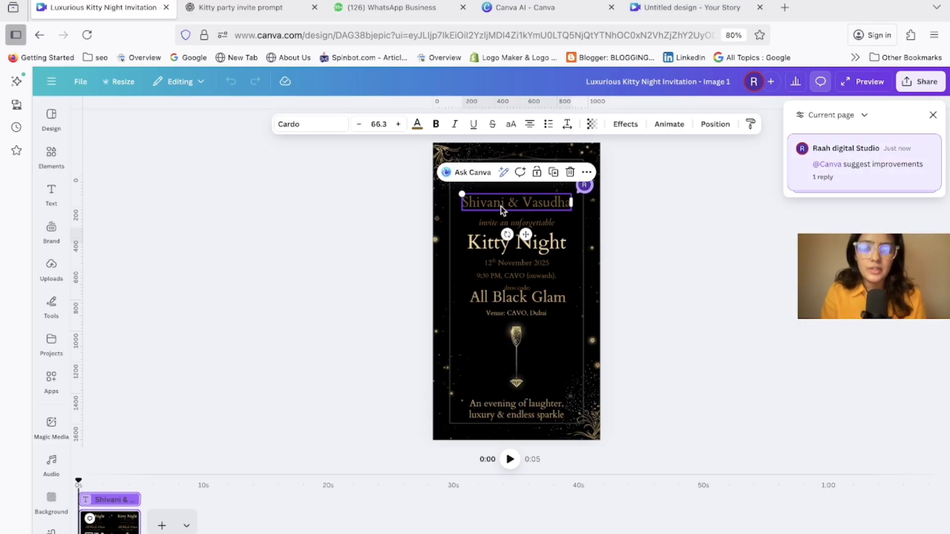
pyautogui.click(419, 124)
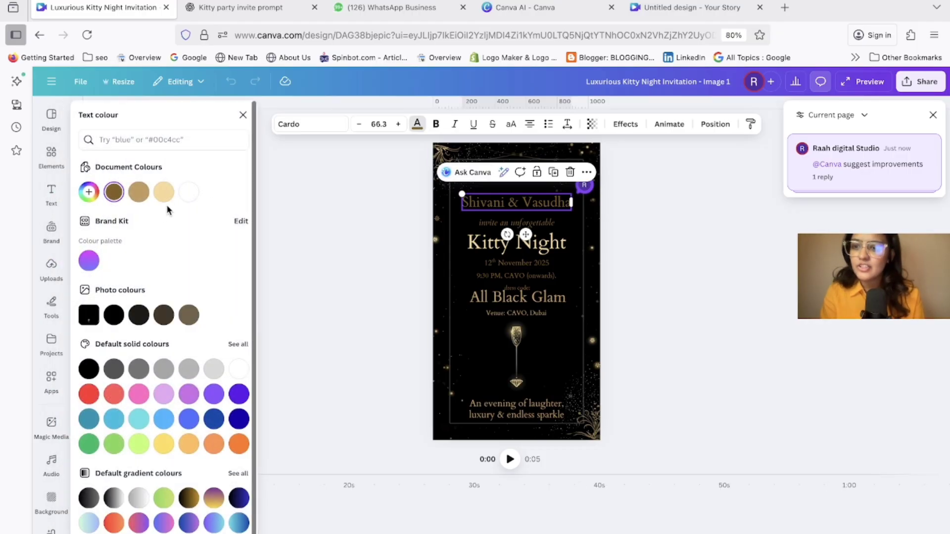
pyautogui.click(164, 193)
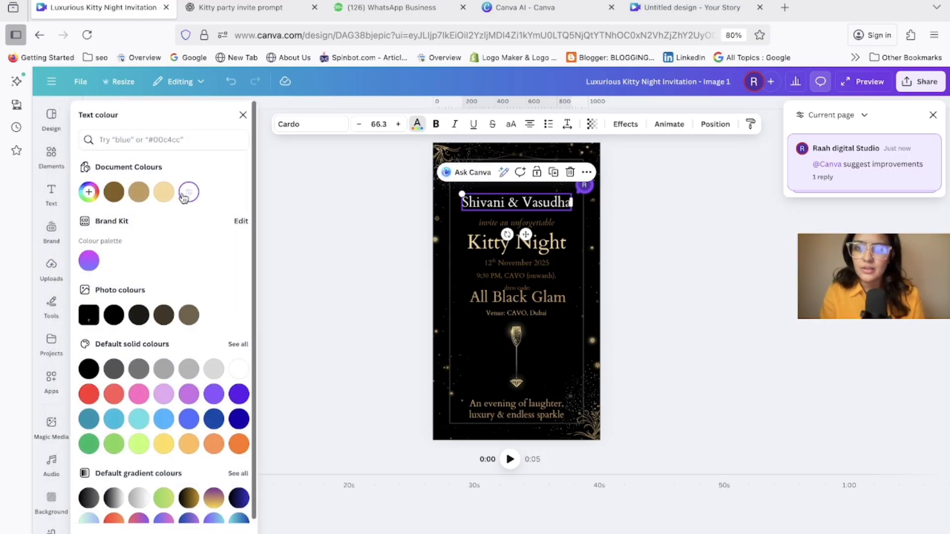
# Italicise the hosts' names heading and recolour the "invite an unforgettable" line with the pale gold document colour.
pyautogui.click(452, 125)
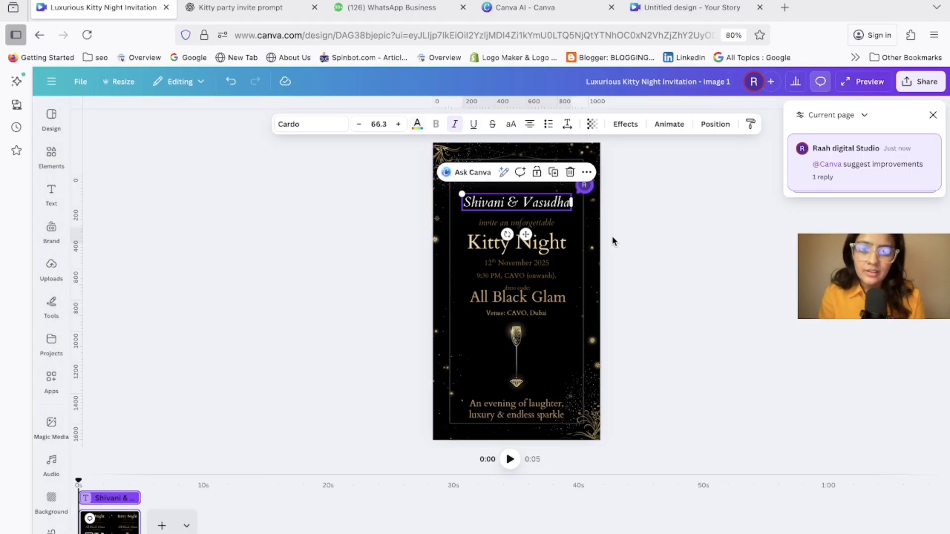
pyautogui.click(518, 223)
pyautogui.click(417, 124)
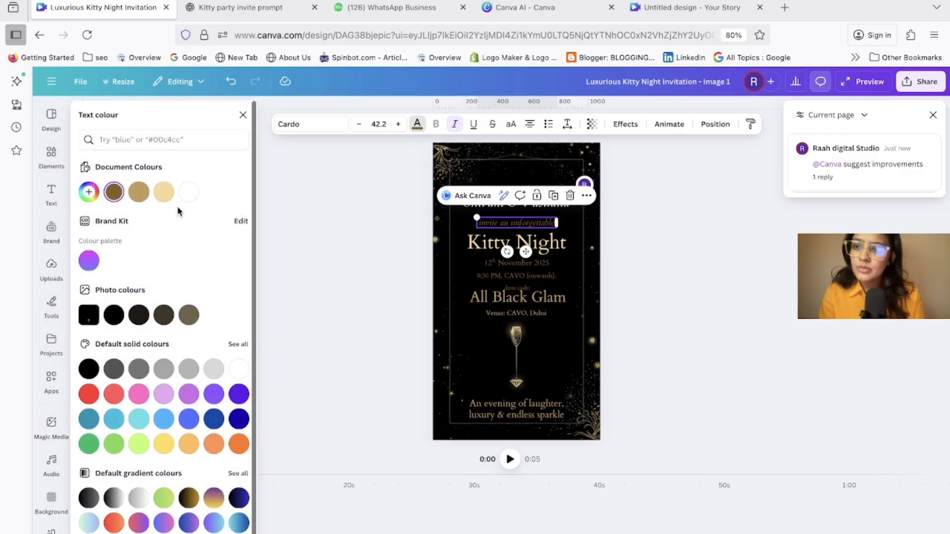
pyautogui.click(164, 192)
pyautogui.click(377, 257)
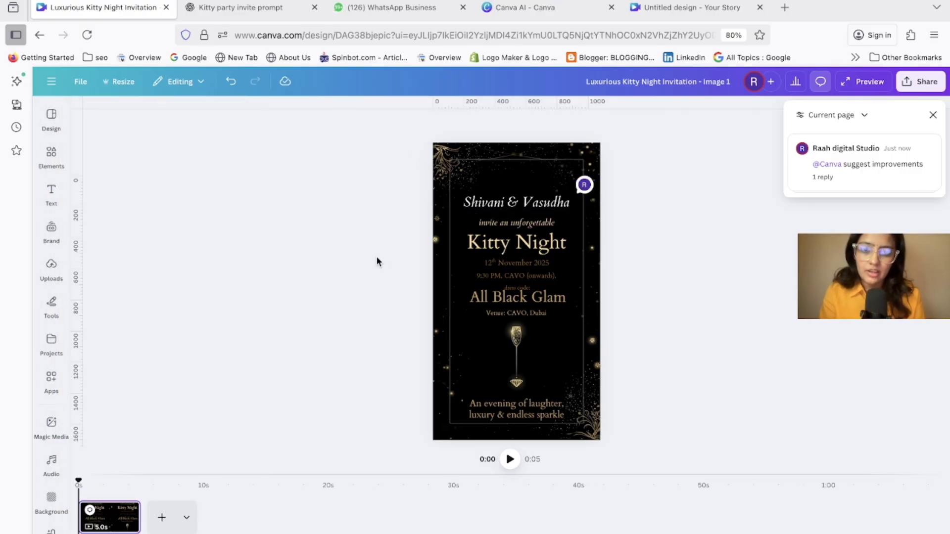
# Italicise the "Kitty Night" title.
pyautogui.click(516, 250)
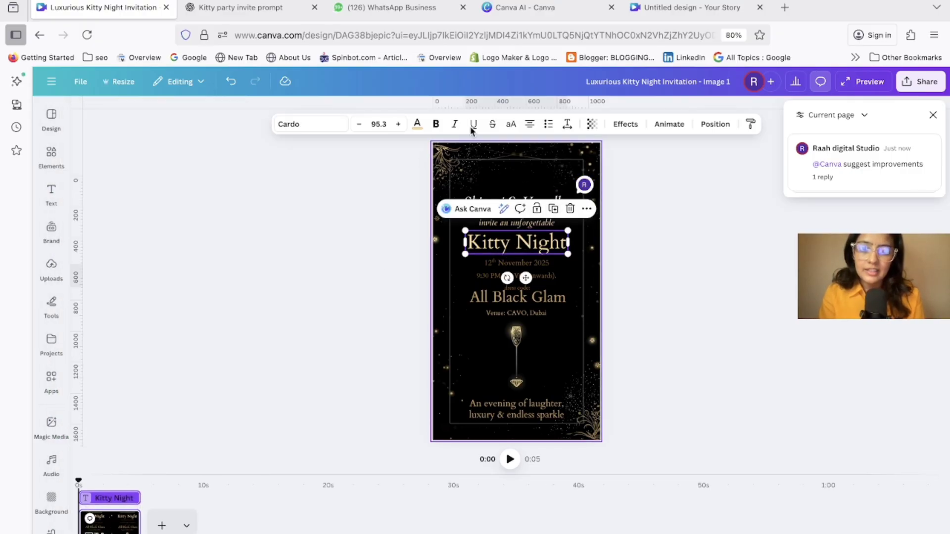
pyautogui.click(456, 123)
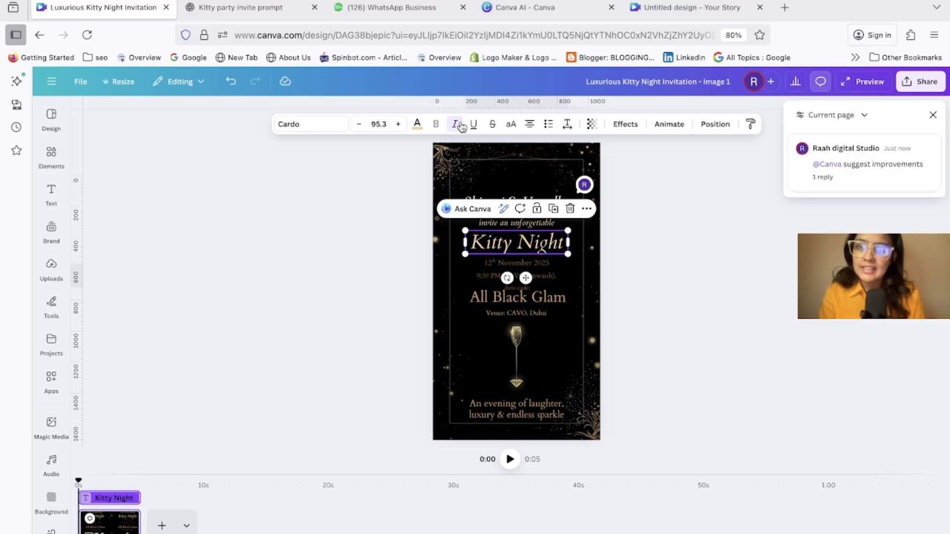
pyautogui.click(619, 299)
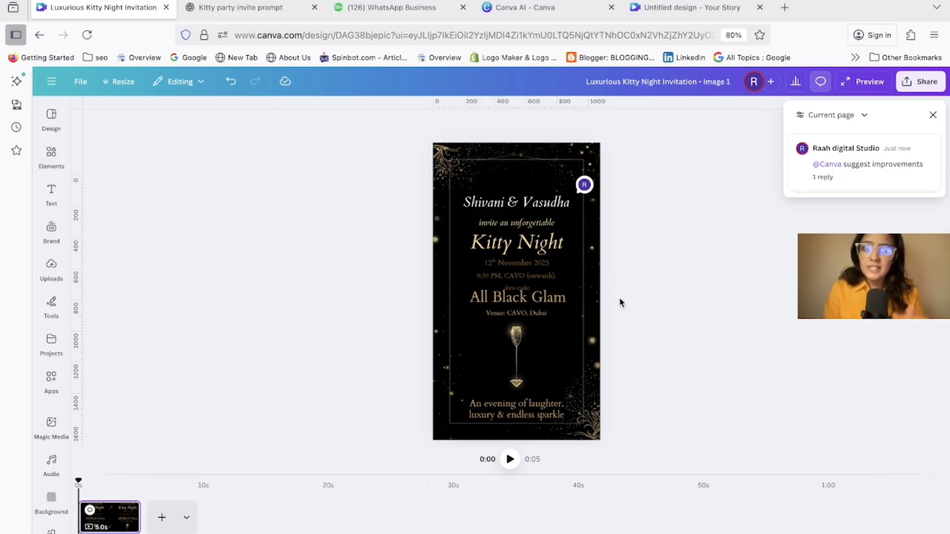
# Extract the champagne glass and diamond from the background image with Magic Grab, brushing over them as the selection.
pyautogui.click(515, 370)
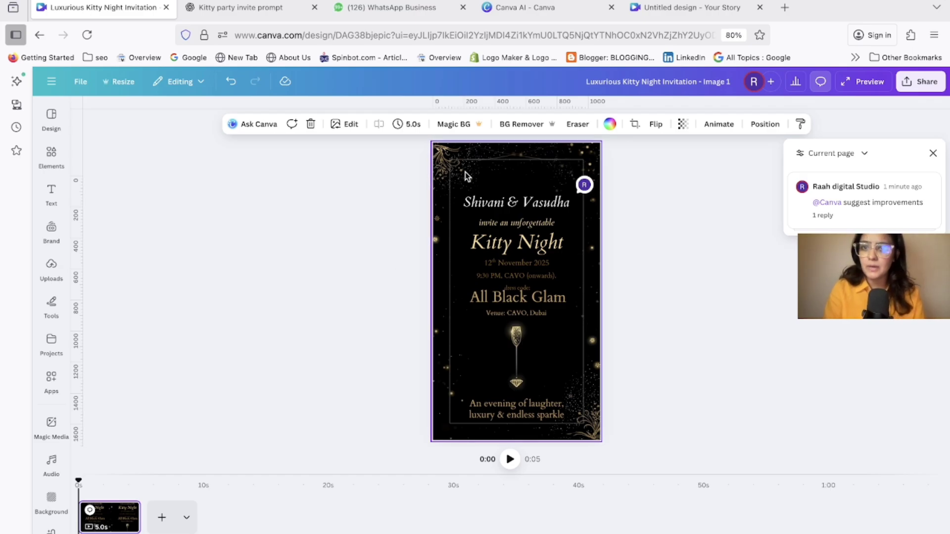
pyautogui.click(636, 343)
pyautogui.click(460, 377)
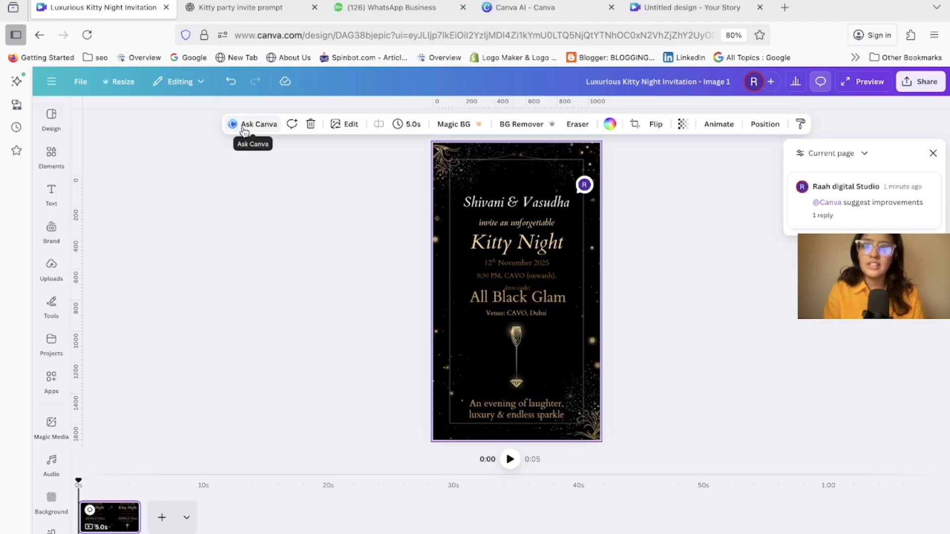
pyautogui.click(345, 125)
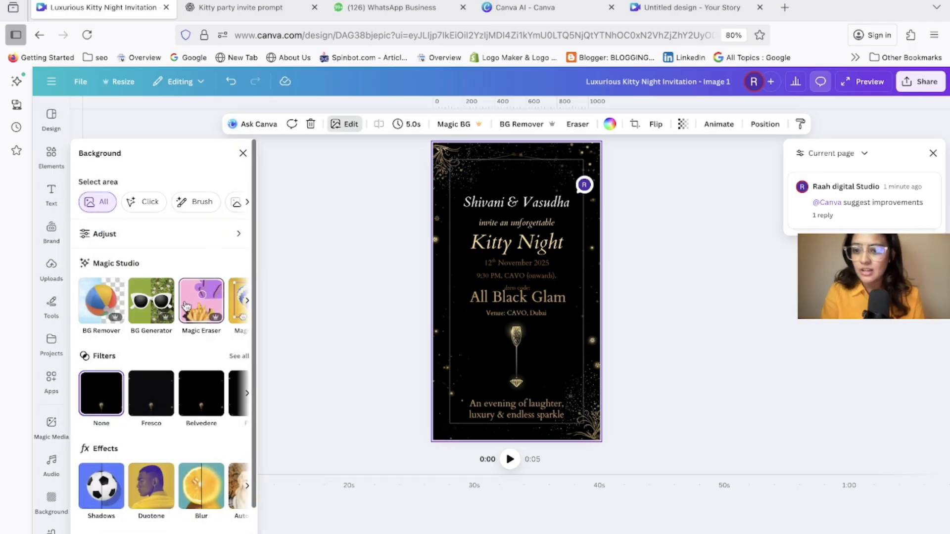
pyautogui.hscroll(2, 186, 305)
pyautogui.click(184, 307)
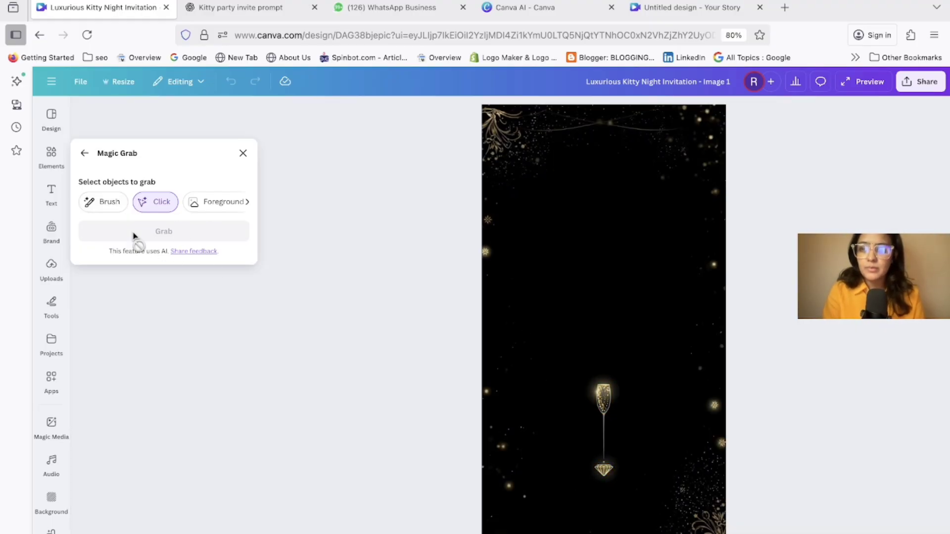
pyautogui.click(114, 205)
pyautogui.moveTo(613, 400); pyautogui.dragTo(603, 470)
pyautogui.click(156, 296)
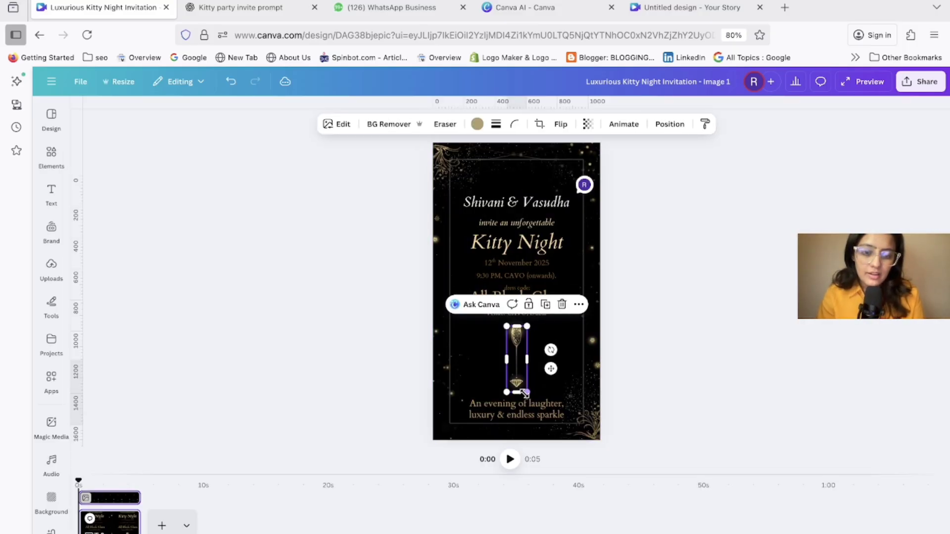
# Remove the background of the grabbed glass and diamond, and place the slightly enlarged element along the invitation's right edge.
pyautogui.moveTo(527, 393); pyautogui.dragTo(567, 527)
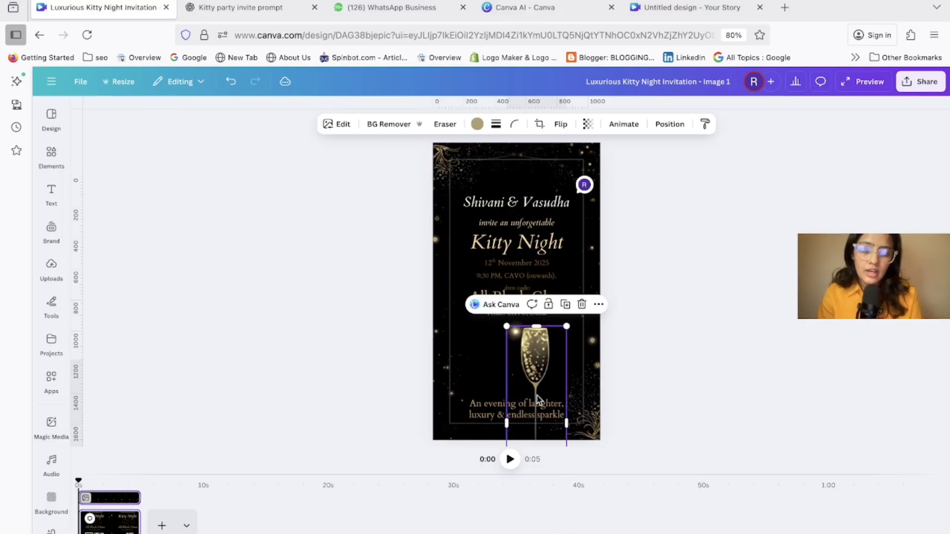
pyautogui.moveTo(538, 400); pyautogui.dragTo(514, 293)
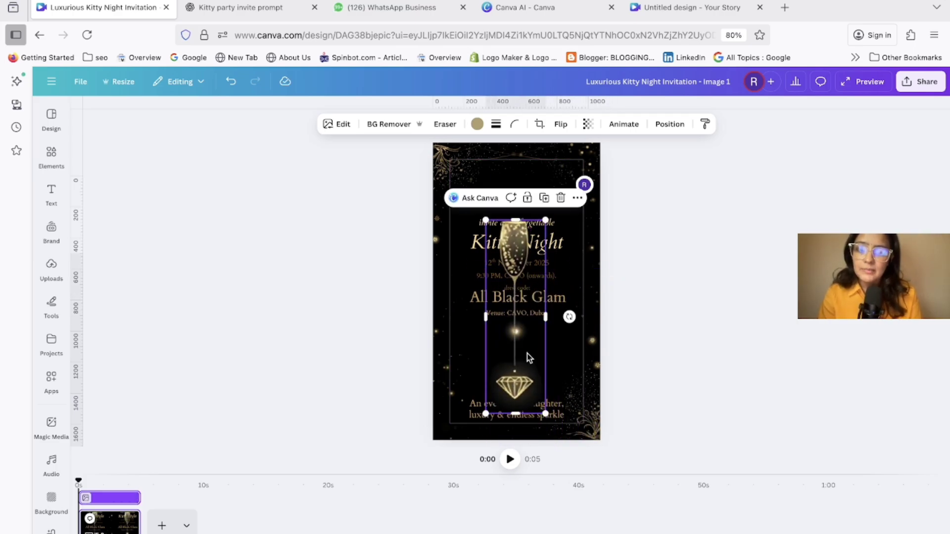
pyautogui.click(391, 124)
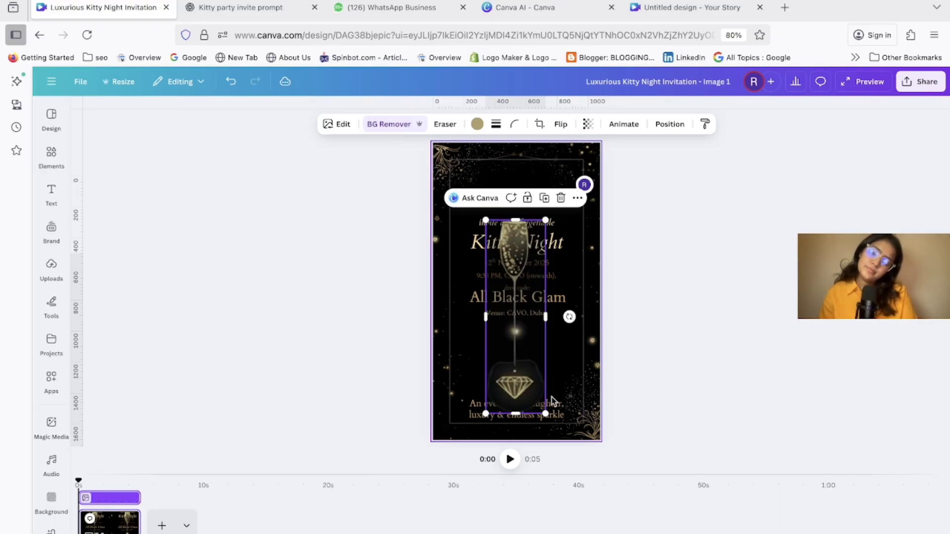
pyautogui.moveTo(546, 414); pyautogui.dragTo(521, 334)
pyautogui.moveTo(498, 285); pyautogui.dragTo(569, 352)
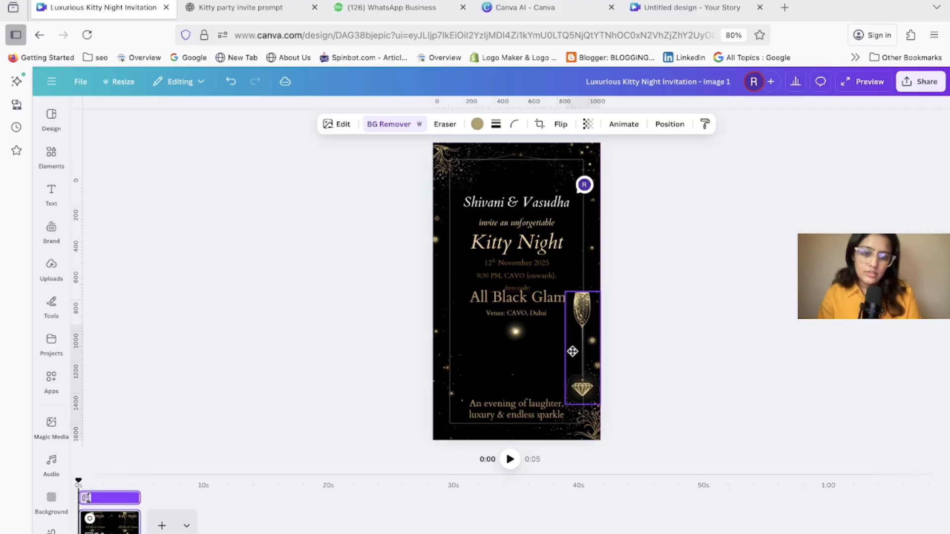
pyautogui.click(439, 217)
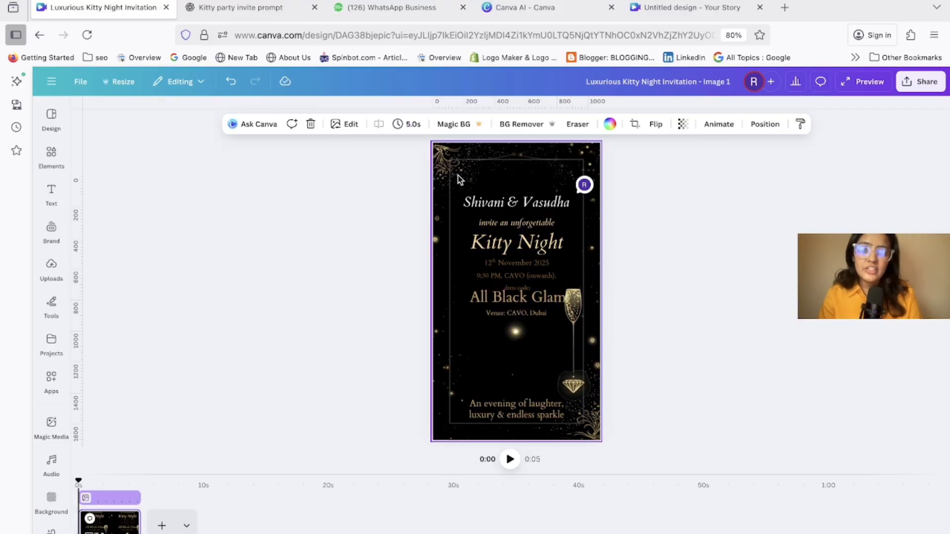
# Search the elements for "black corner gradient" and add the horizontal black fade graphic to the invitation.
pyautogui.click(51, 155)
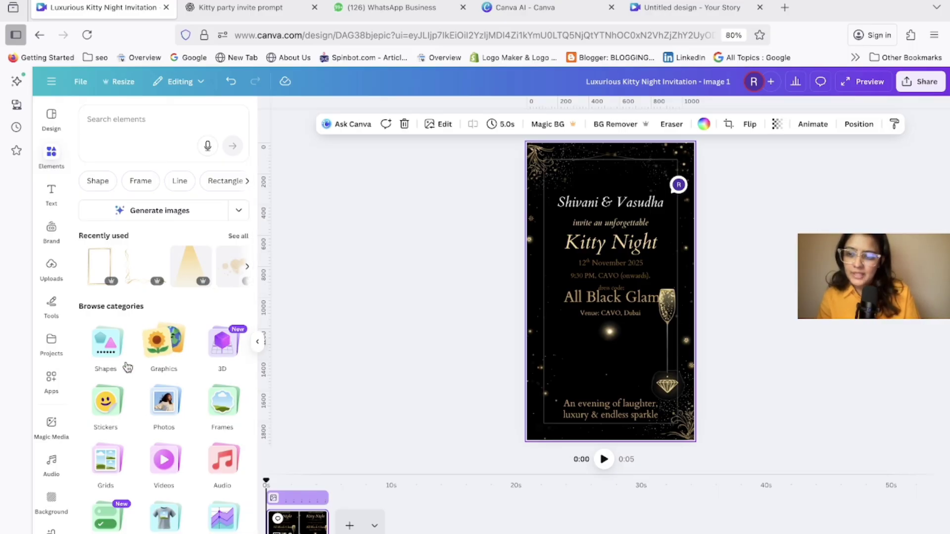
pyautogui.scroll(-1, 163, 422)
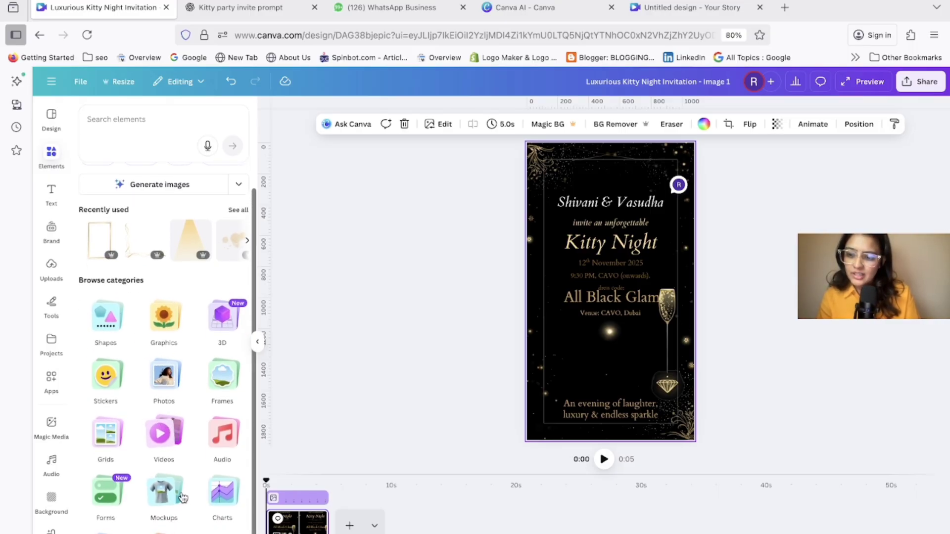
pyautogui.scroll(1, 164, 421)
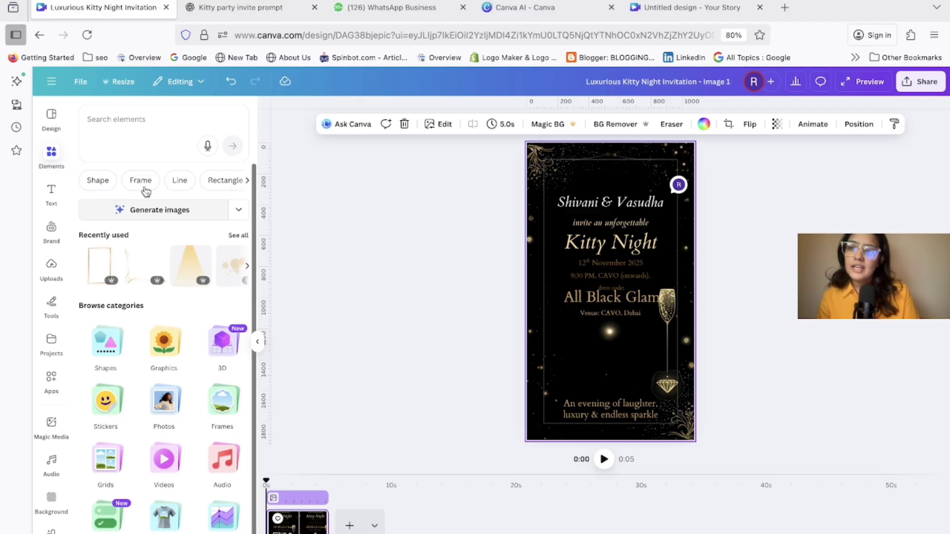
pyautogui.hscroll(5, 176, 185)
pyautogui.click(133, 123)
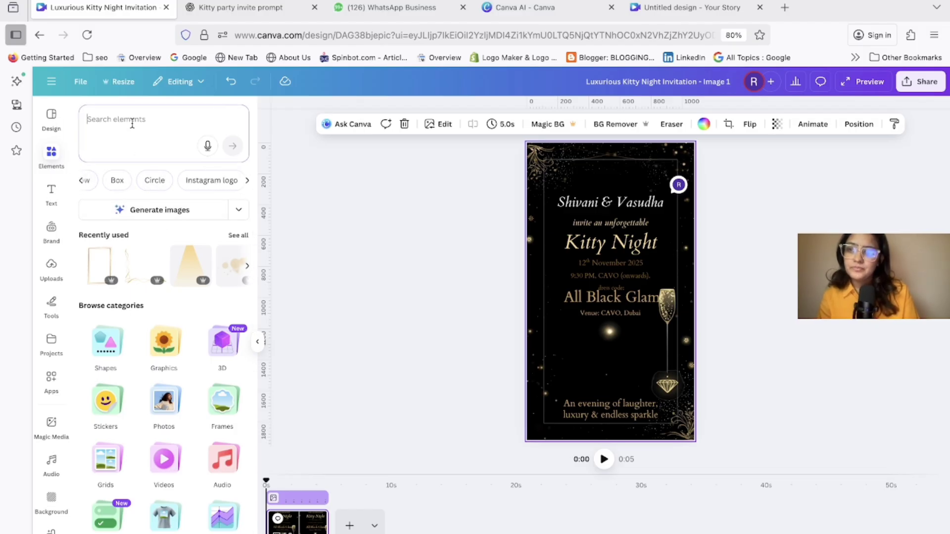
pyautogui.write('bls')
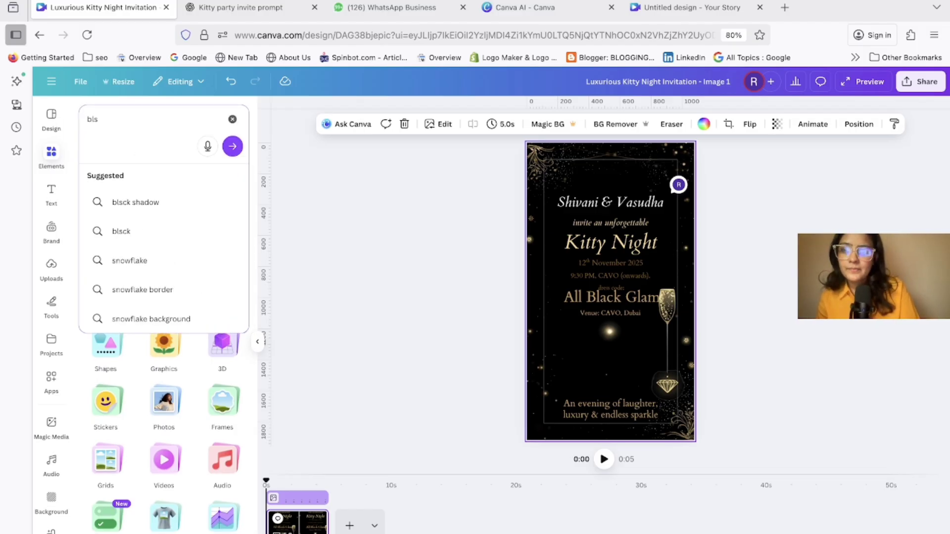
pyautogui.press('BackSpace')
pyautogui.write('a')
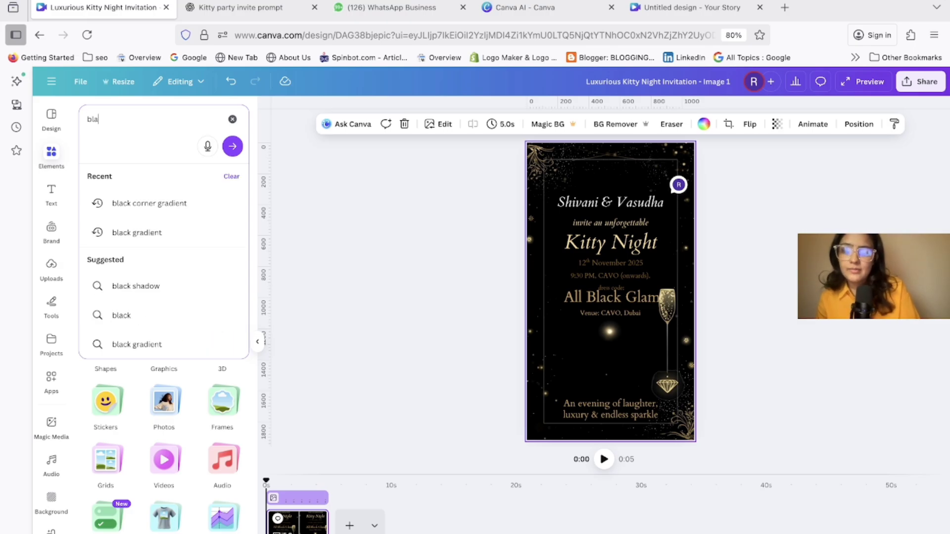
pyautogui.click(155, 202)
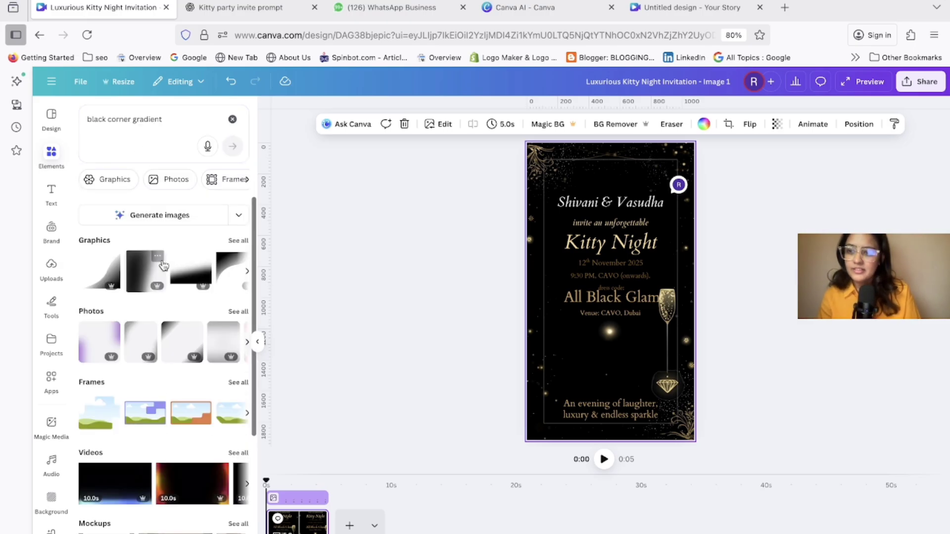
pyautogui.click(198, 275)
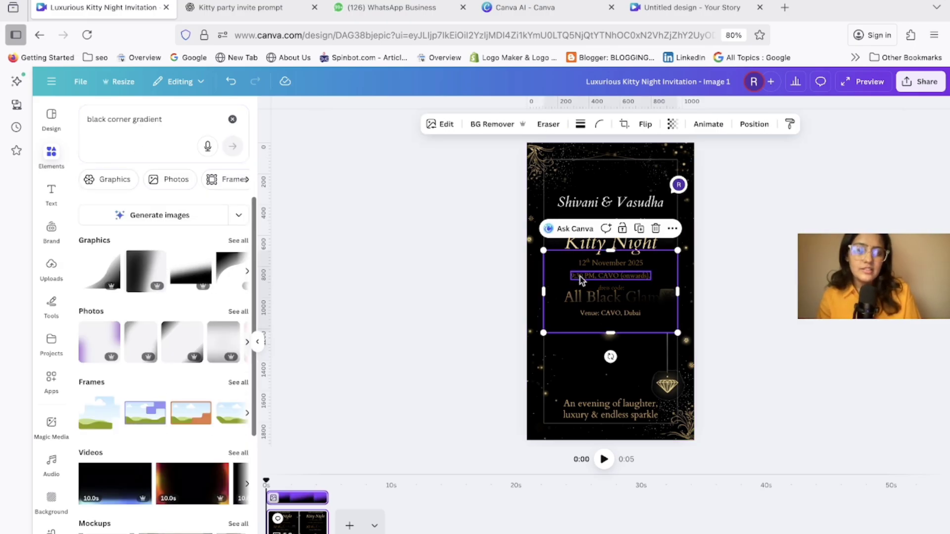
# Enlarge the black gradient to about 1480 × 909 px over the invitation's lower part and send it backward behind the text and glass.
pyautogui.moveTo(601, 312); pyautogui.dragTo(601, 423)
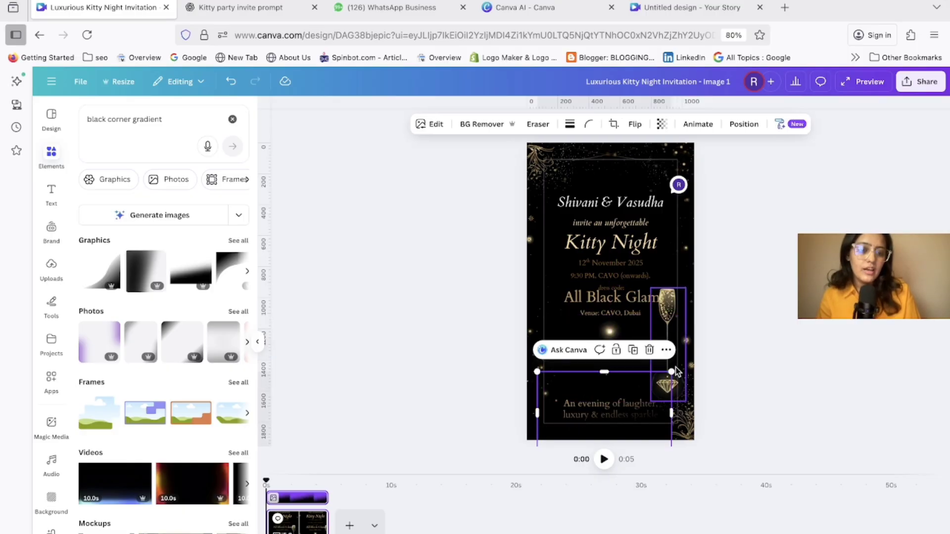
pyautogui.moveTo(673, 371); pyautogui.dragTo(749, 297)
pyautogui.click(742, 125)
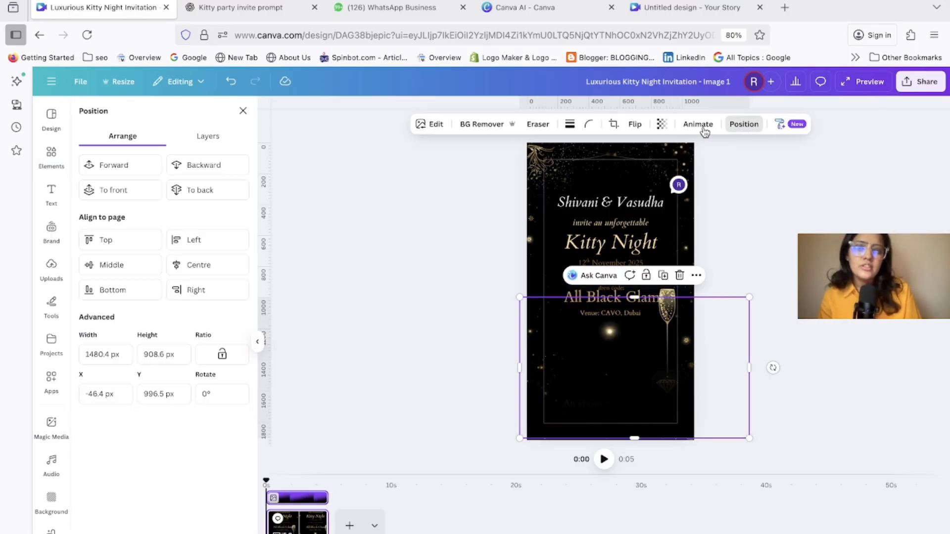
pyautogui.click(228, 163)
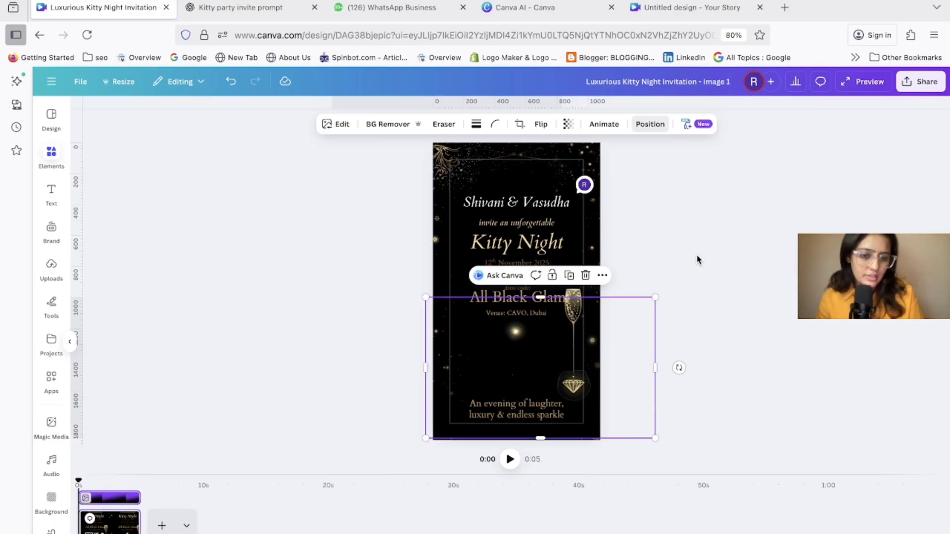
pyautogui.click(696, 254)
# Duplicate the black gradient, place the copy over the invitation's upper part and flip it vertically.
pyautogui.click(616, 347)
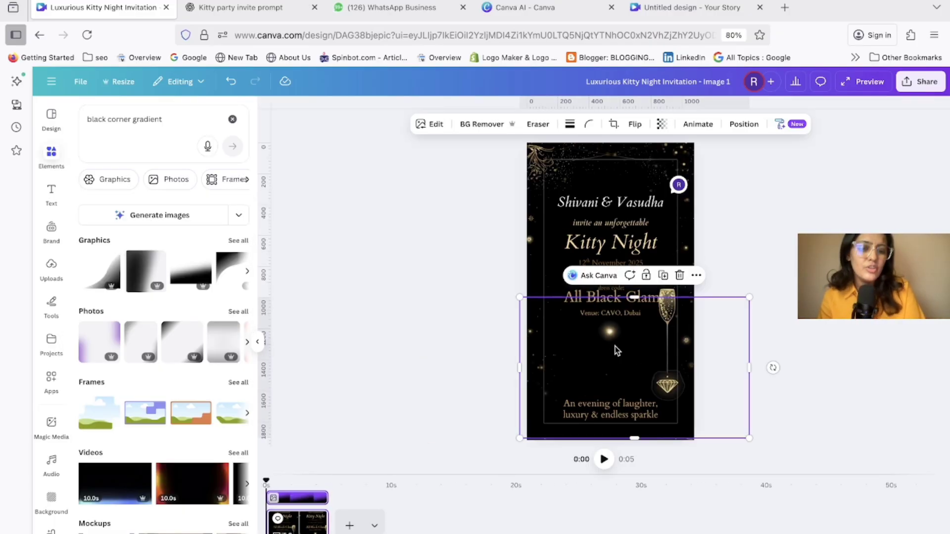
pyautogui.hotkey('ctrl', 'z')
pyautogui.moveTo(625, 369); pyautogui.dragTo(597, 208)
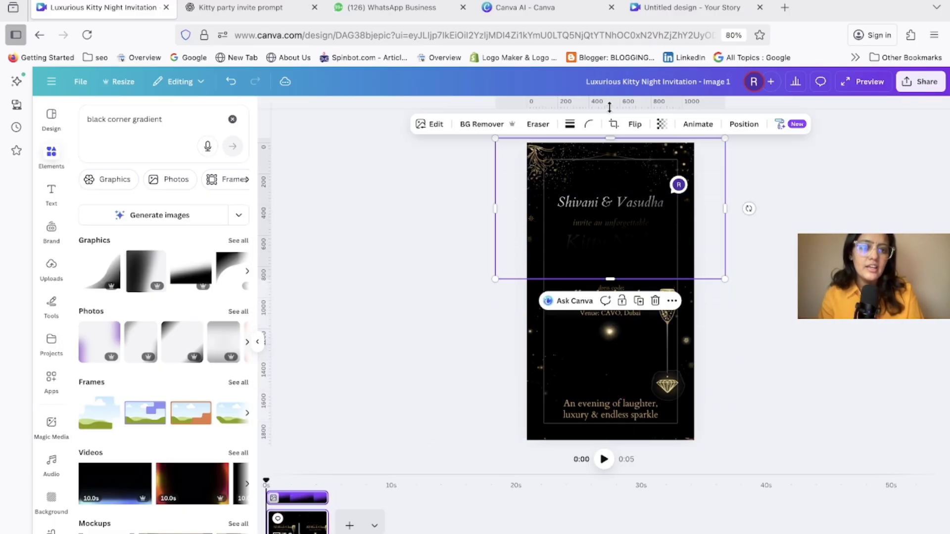
pyautogui.click(635, 124)
pyautogui.click(639, 179)
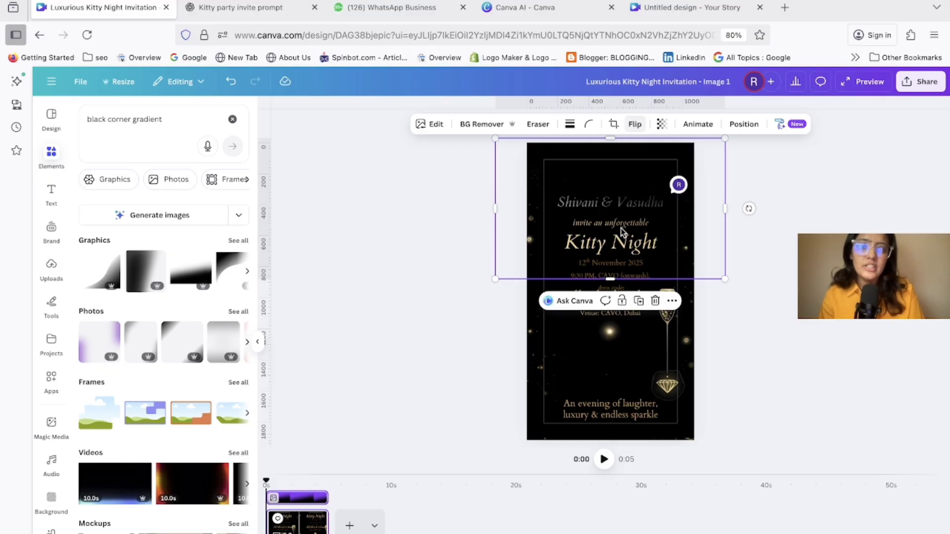
pyautogui.moveTo(623, 231)
pyautogui.mouseDown()
pyautogui.moveTo(623, 243)
pyautogui.moveTo(624, 219)
pyautogui.mouseUp()
# Send the upper gradient copy backward behind the invitation text.
pyautogui.click(744, 124)
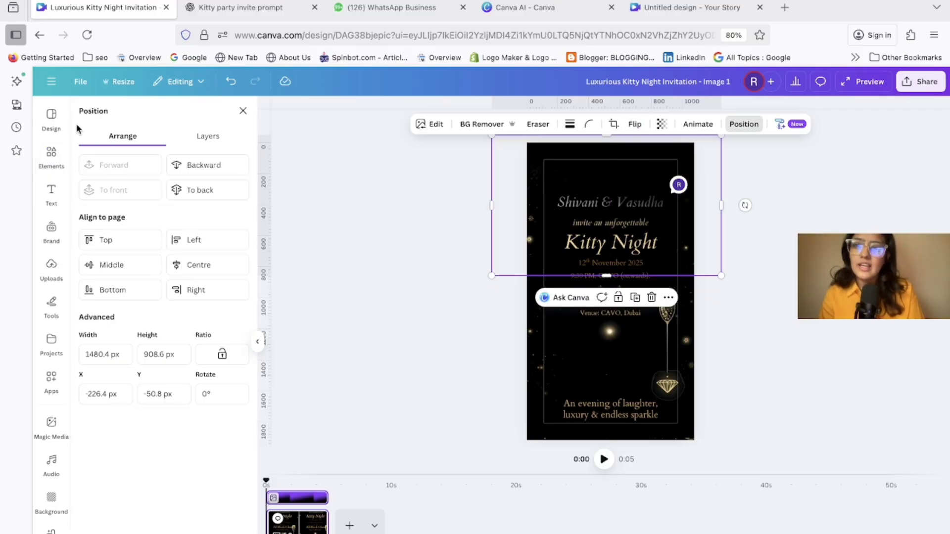
pyautogui.click(218, 169)
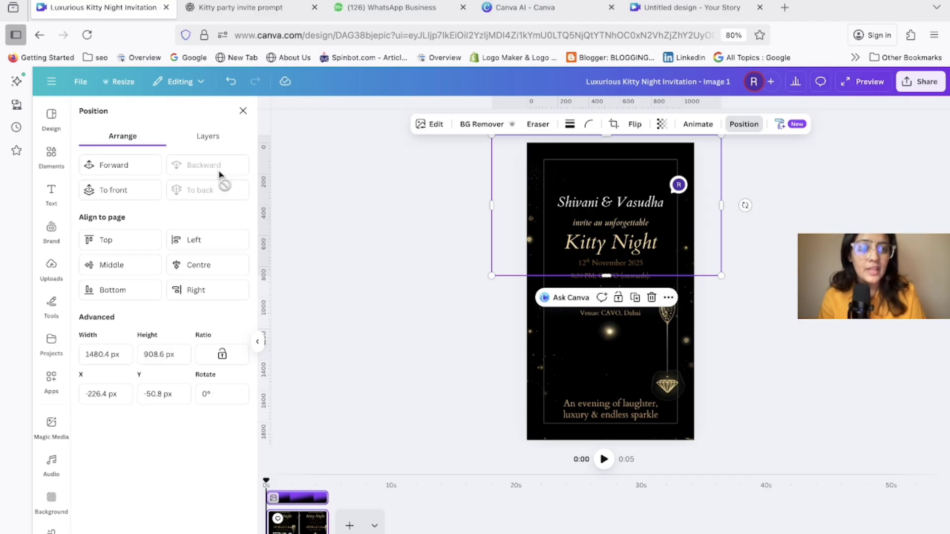
pyautogui.click(396, 301)
# Enlarge the champagne glass and move it to the invitation's right edge, partly beyond the page.
pyautogui.click(664, 388)
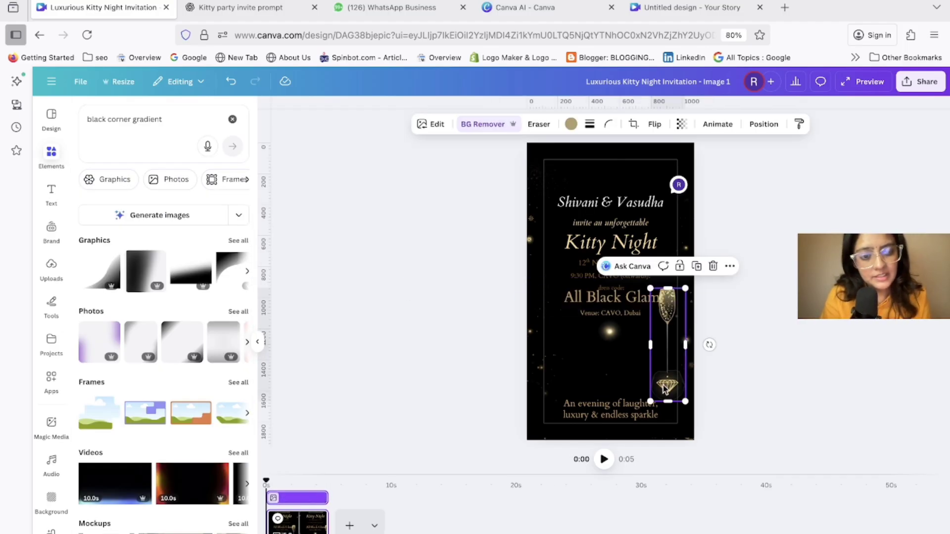
pyautogui.moveTo(650, 401); pyautogui.dragTo(630, 466)
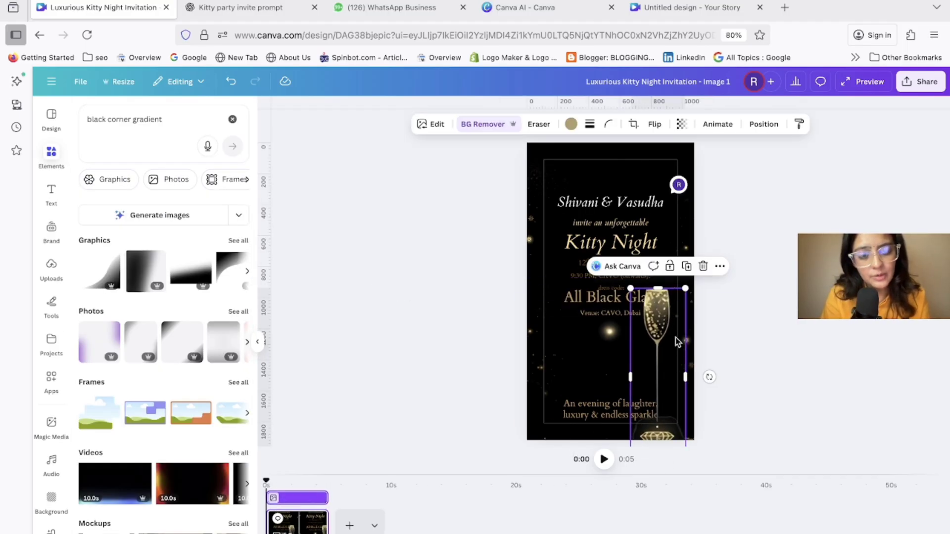
pyautogui.moveTo(676, 338); pyautogui.dragTo(612, 298)
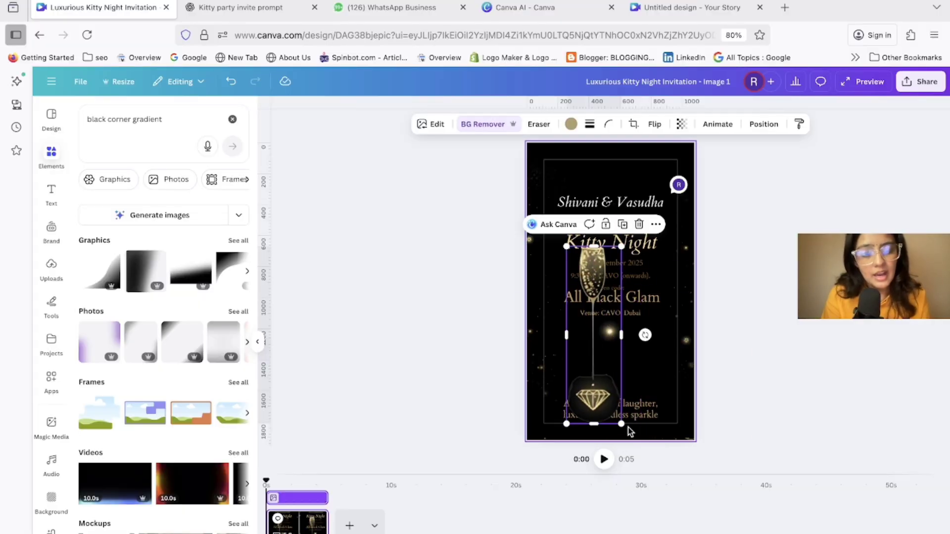
pyautogui.moveTo(646, 335); pyautogui.dragTo(712, 345)
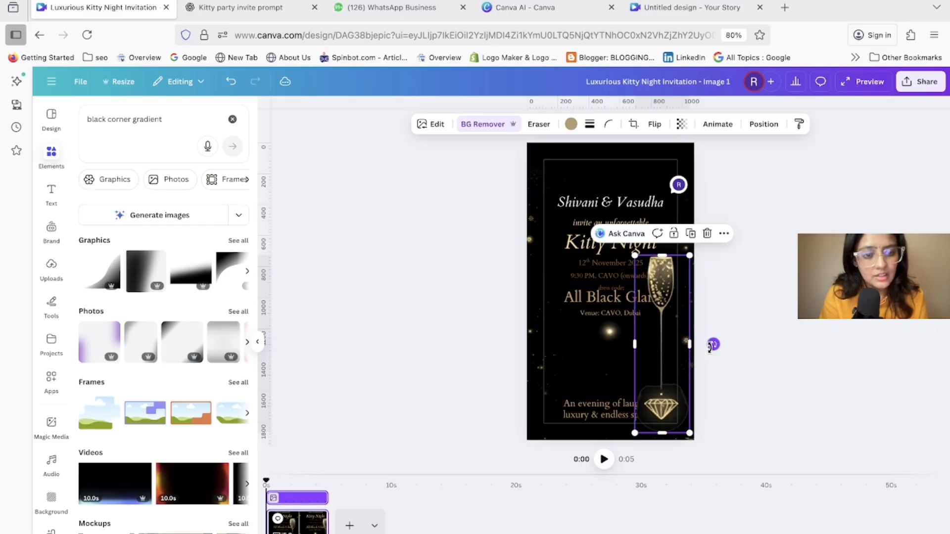
pyautogui.moveTo(651, 317); pyautogui.dragTo(672, 320)
# Shrink the champagne glass to about 320 px wide and set it beside the "All Black Glam" text at the right edge.
pyautogui.click(658, 253)
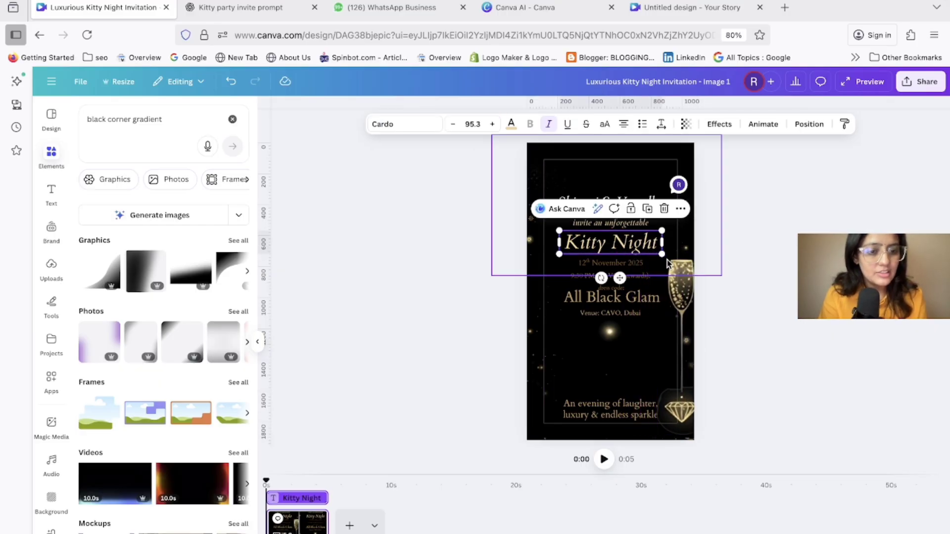
pyautogui.click(685, 331)
pyautogui.moveTo(653, 256); pyautogui.dragTo(662, 268)
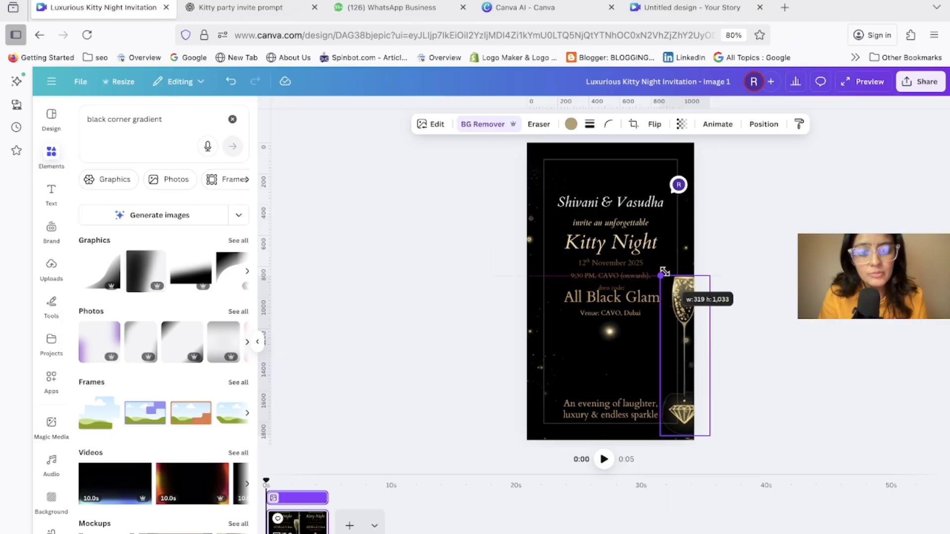
pyautogui.moveTo(675, 304); pyautogui.dragTo(676, 307)
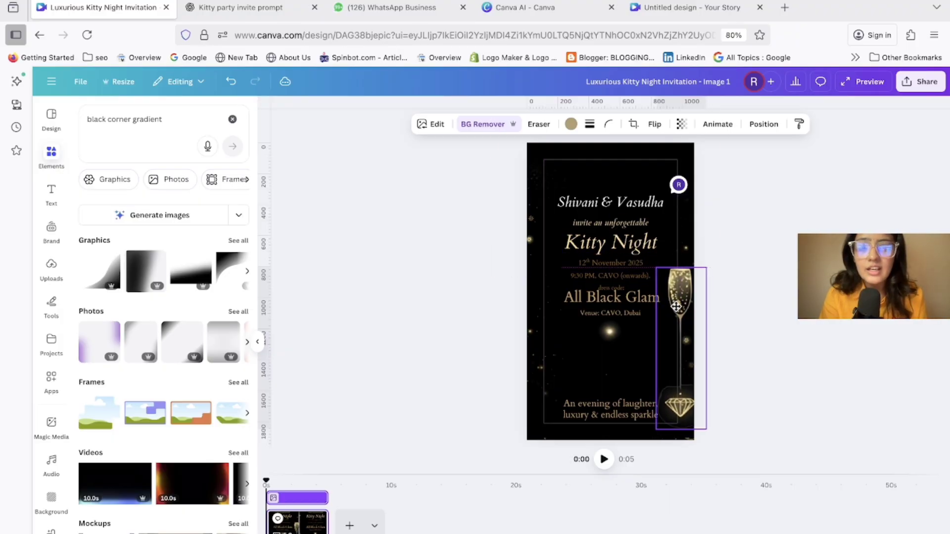
pyautogui.click(737, 317)
# Move the "An evening of laughter" line up below the venue and stretch the lower black gradient upward to about 1480 × 2083 px.
pyautogui.moveTo(564, 414); pyautogui.dragTo(589, 351)
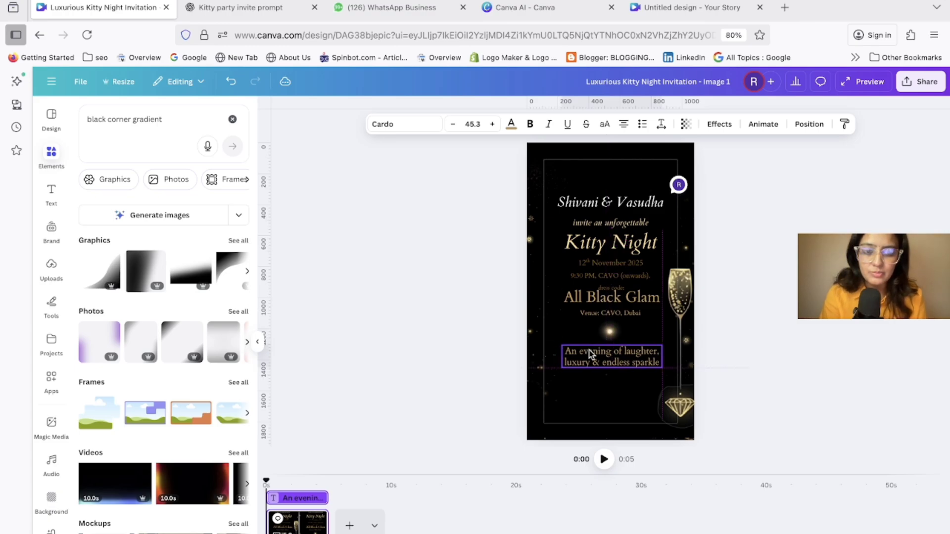
pyautogui.click(587, 394)
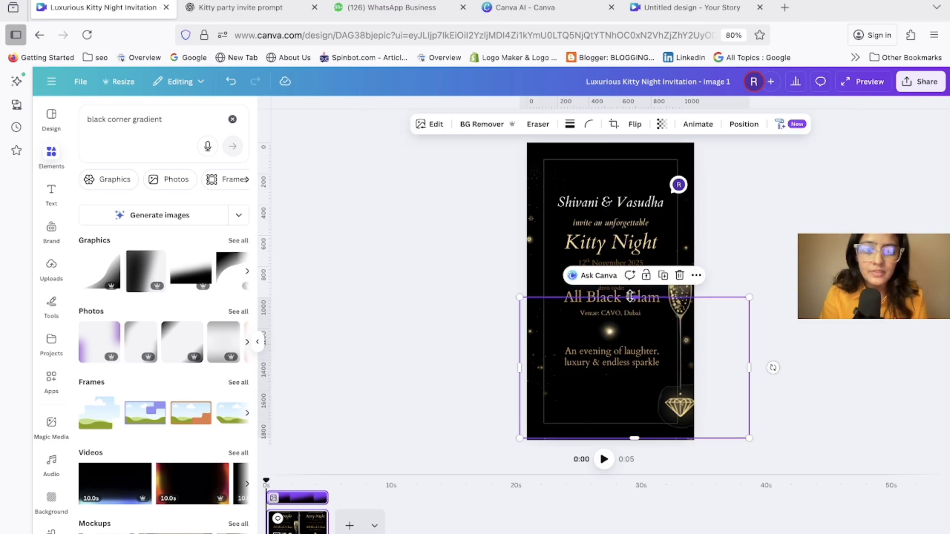
pyautogui.moveTo(631, 296); pyautogui.dragTo(630, 134)
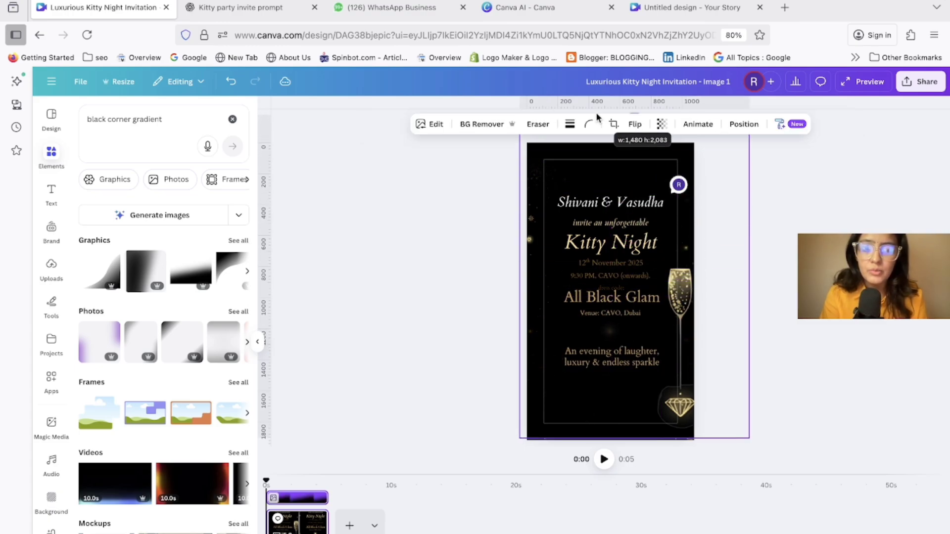
pyautogui.click(757, 215)
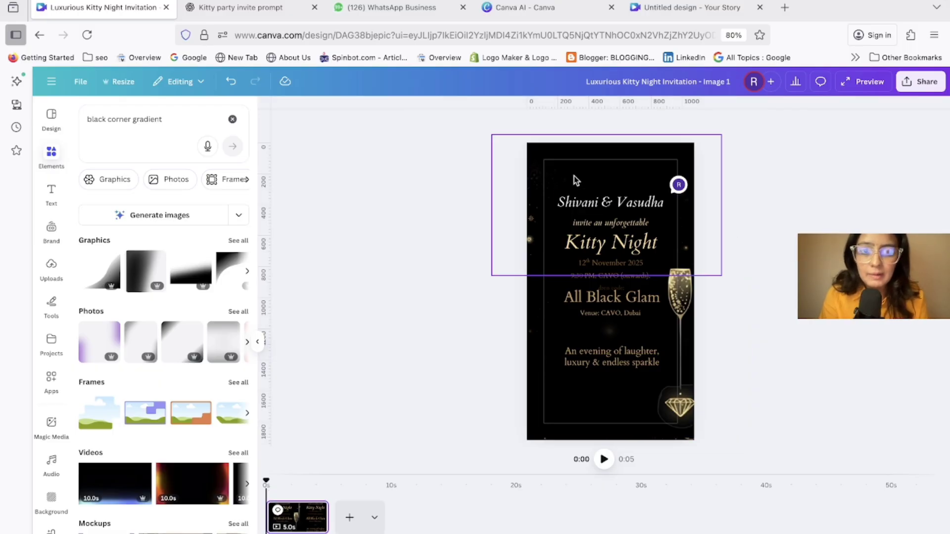
# Search the elements for "shimmer" and list all the graphics results.
pyautogui.click(187, 125)
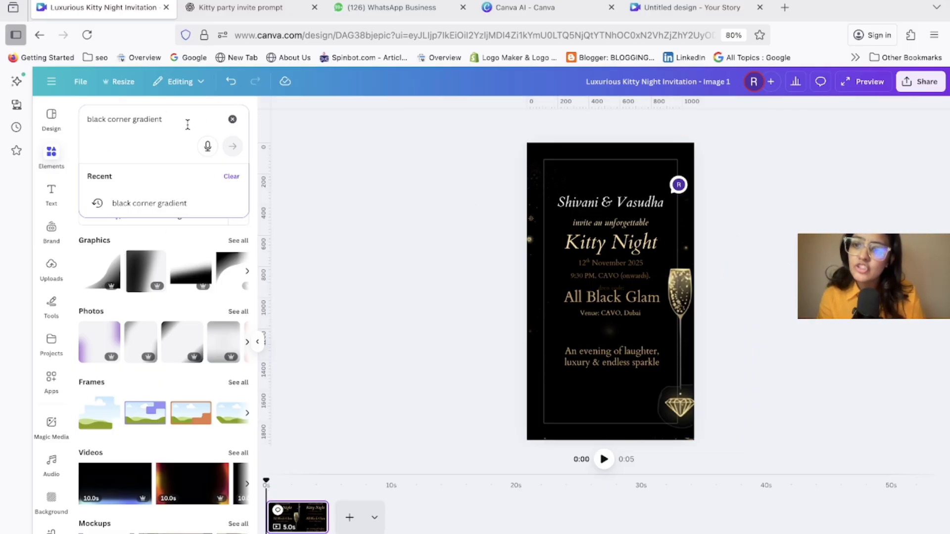
pyautogui.press('BackSpace')
pyautogui.write('sh')
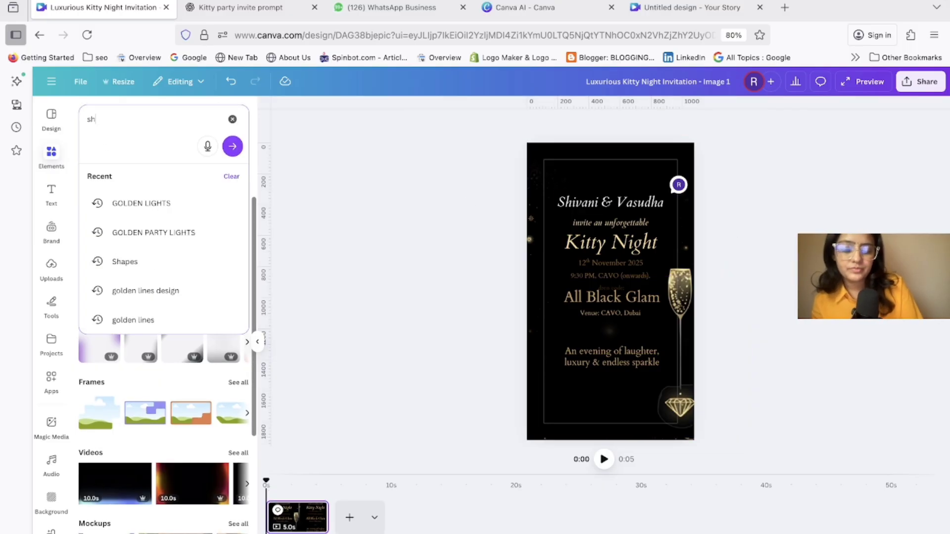
pyautogui.write('immer')
pyautogui.press('Return')
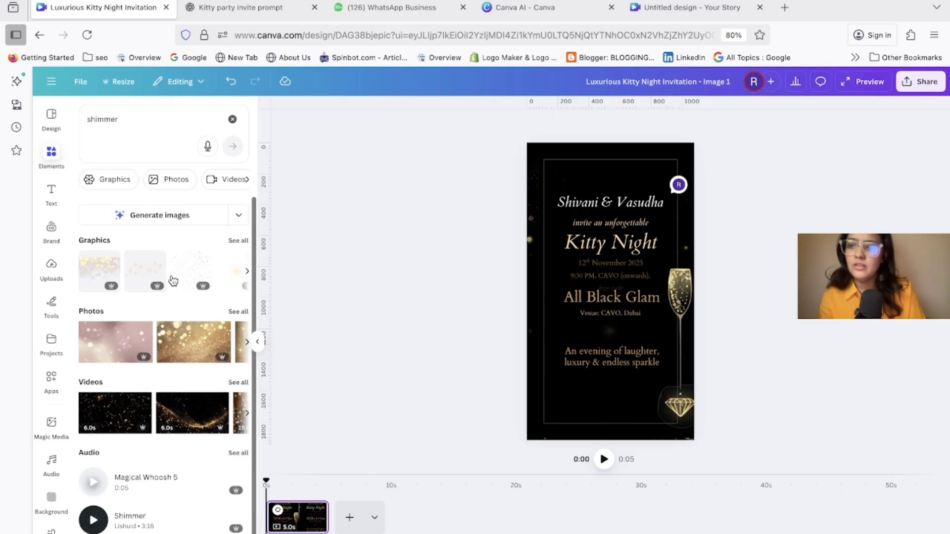
pyautogui.click(247, 241)
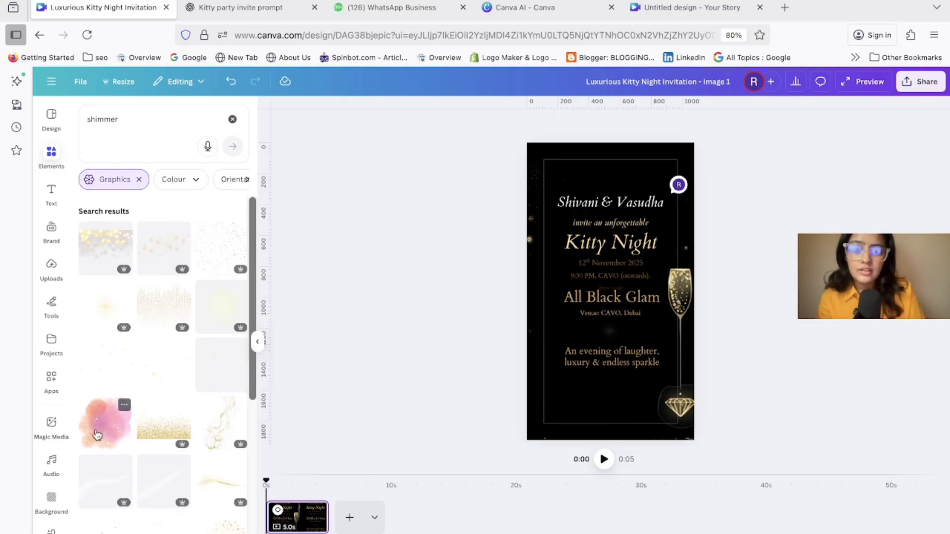
pyautogui.click(97, 435)
pyautogui.click(500, 299)
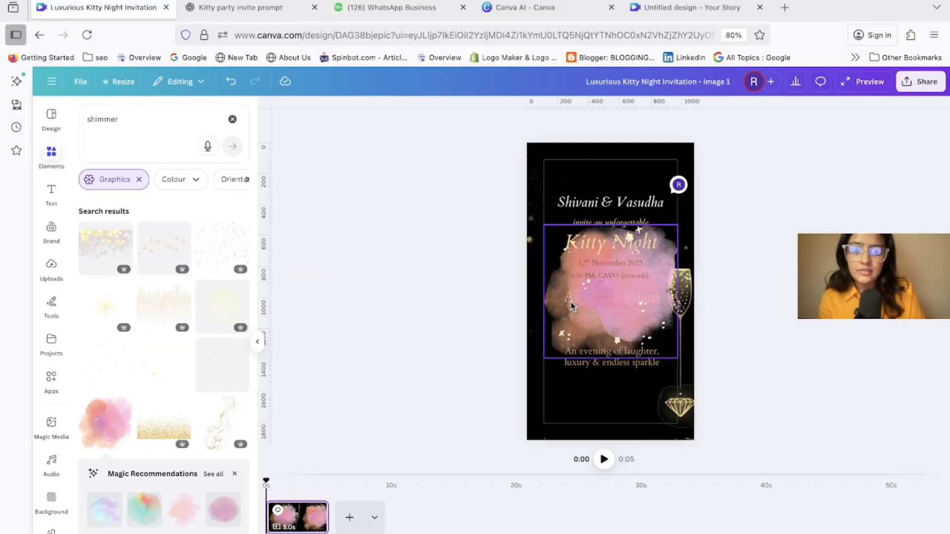
pyautogui.moveTo(572, 306); pyautogui.dragTo(508, 302)
pyautogui.press('Delete')
# Add the gold bokeh lights graphic, enlarge it beyond the page width and place it over the invitation's upper part.
pyautogui.click(110, 252)
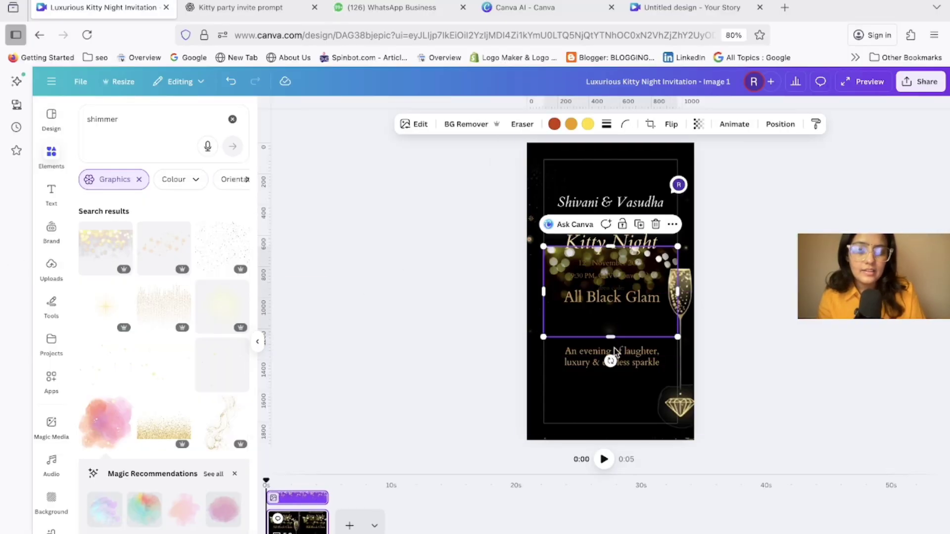
pyautogui.moveTo(544, 338); pyautogui.dragTo(425, 417)
pyautogui.moveTo(529, 318); pyautogui.dragTo(582, 178)
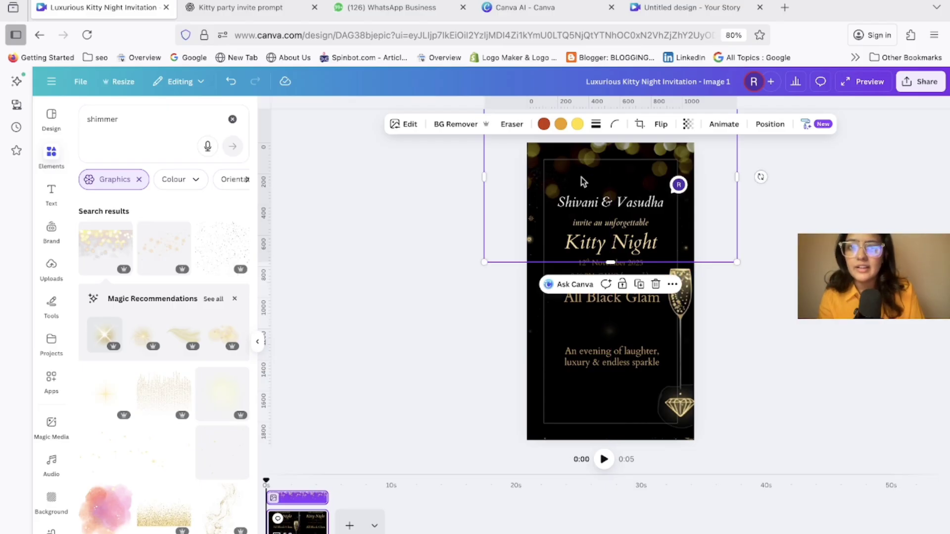
pyautogui.click(759, 177)
# Look through the shimmer graphics and change the element search to "shimmer purple".
pyautogui.scroll(-5, 166, 382)
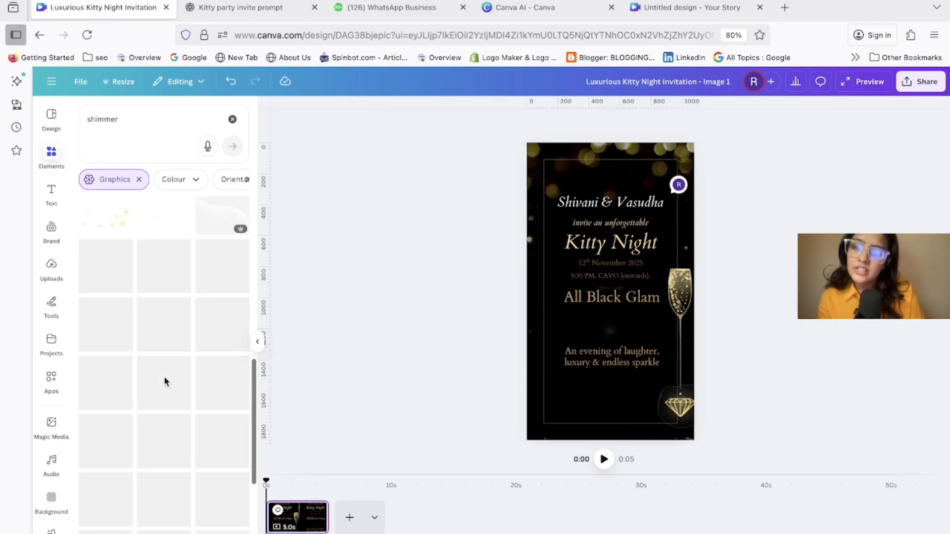
pyautogui.scroll(-3, 165, 382)
pyautogui.scroll(10, 164, 347)
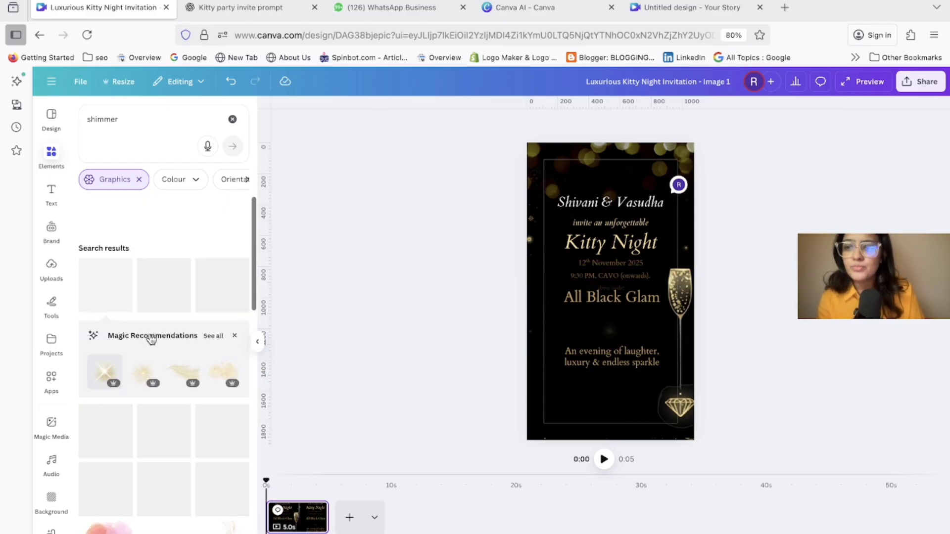
pyautogui.click(128, 122)
pyautogui.write('pu')
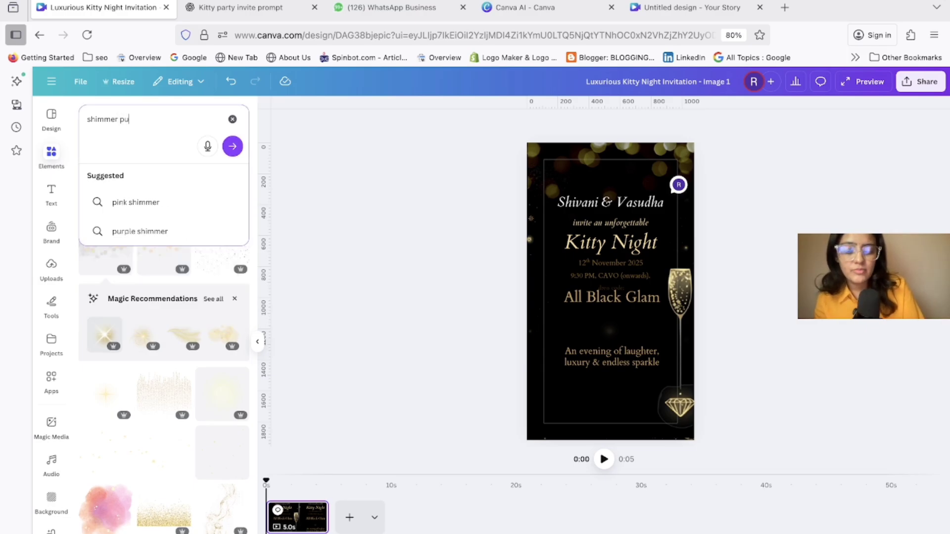
pyautogui.write('rple')
pyautogui.press('Return')
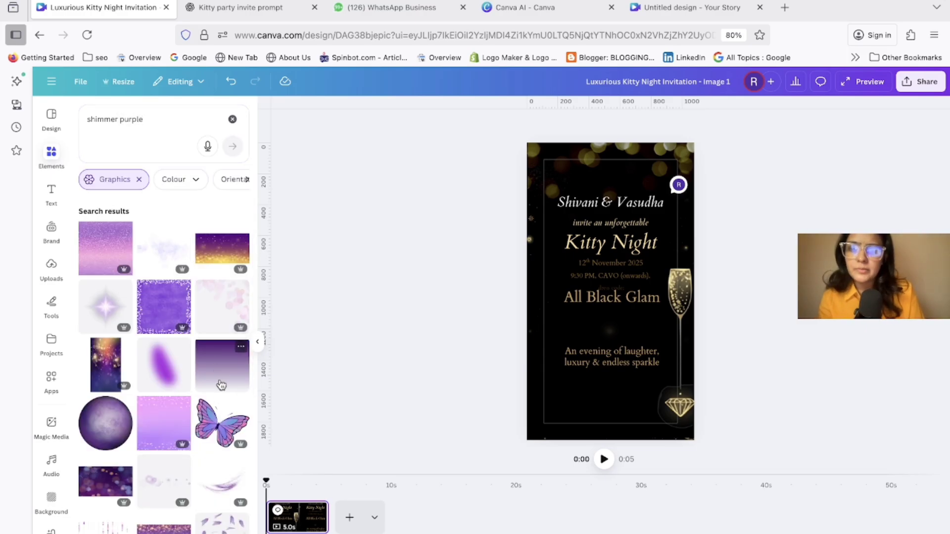
# Add the dark purple fade graphic, enlarge it to about 1405 × 1316 px and position it over the invitation's upper part.
pyautogui.click(231, 378)
pyautogui.moveTo(607, 298); pyautogui.dragTo(574, 181)
pyautogui.moveTo(646, 241); pyautogui.dragTo(729, 313)
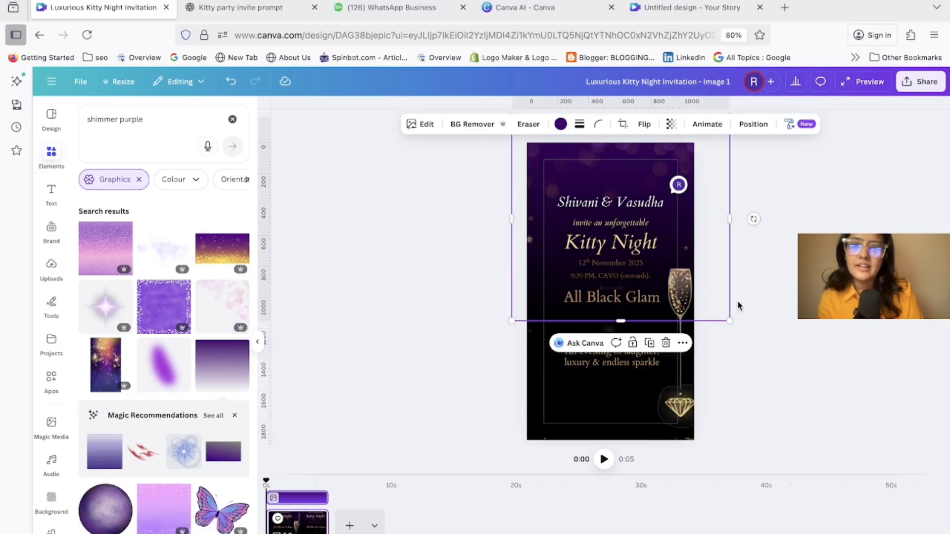
pyautogui.click(753, 273)
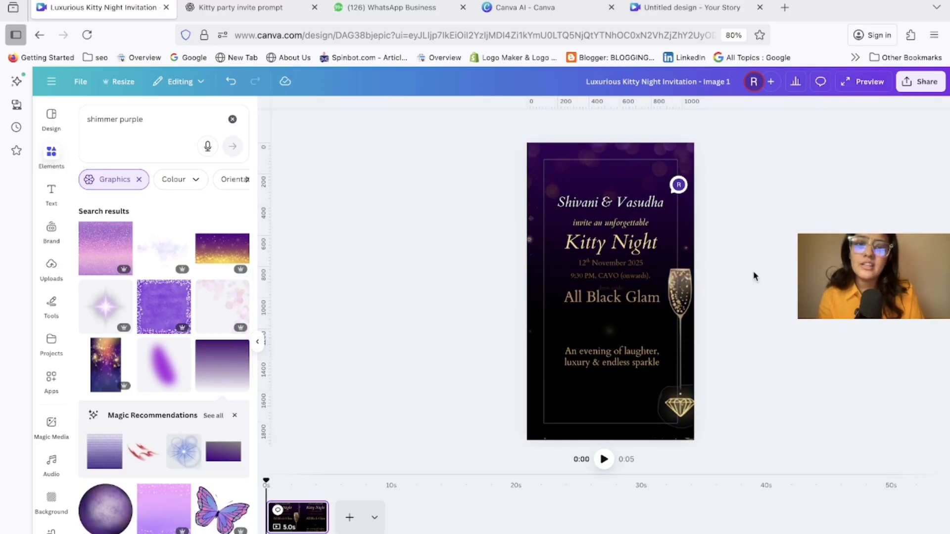
pyautogui.moveTo(577, 167); pyautogui.dragTo(569, 145)
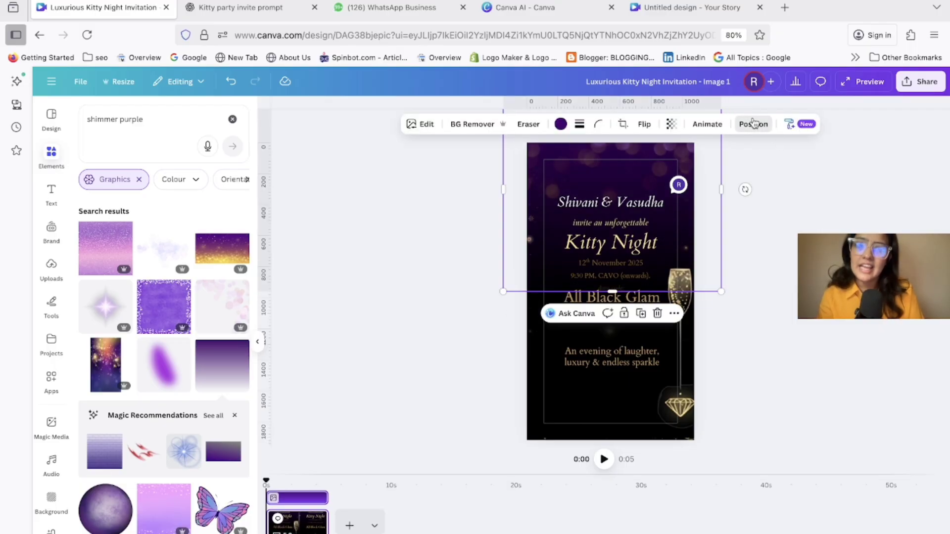
# Send the purple gradient backward behind the gold bokeh lights.
pyautogui.click(753, 124)
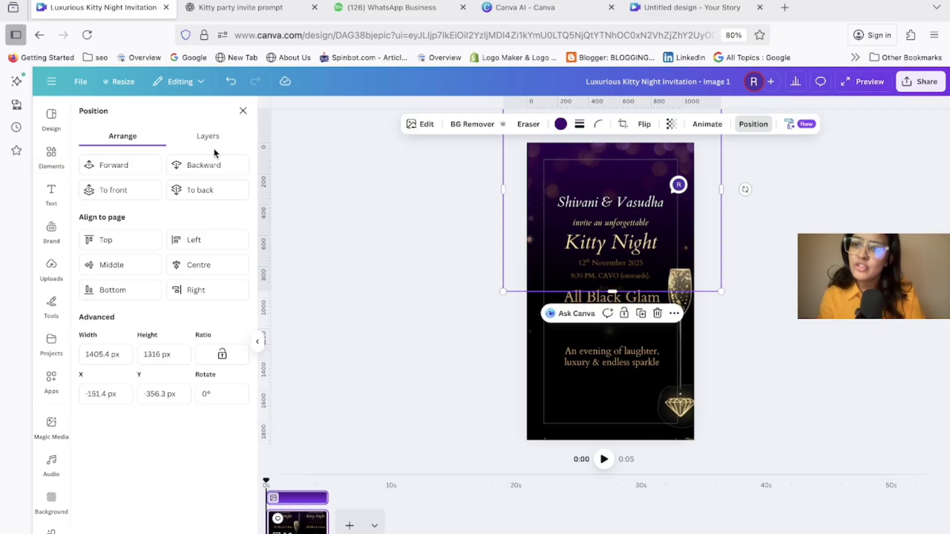
pyautogui.click(144, 166)
pyautogui.click(202, 185)
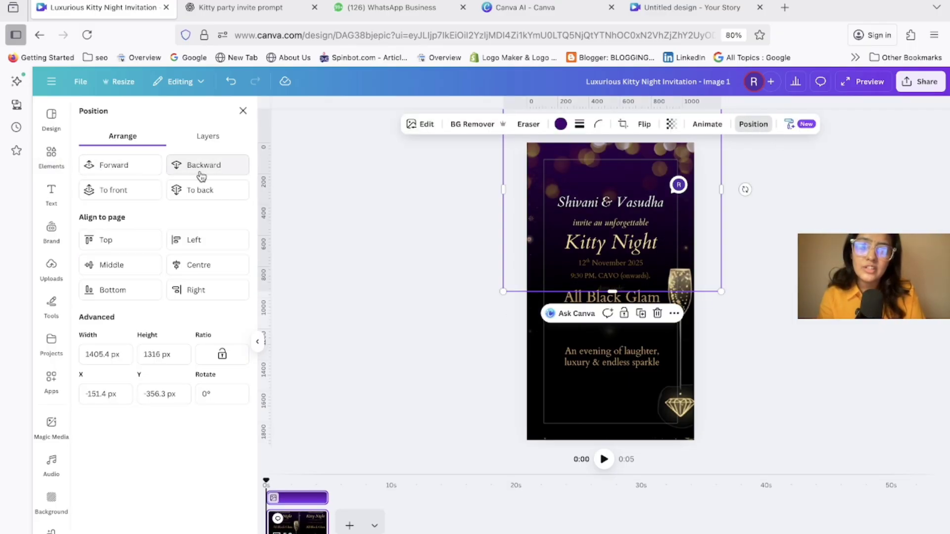
pyautogui.click(400, 231)
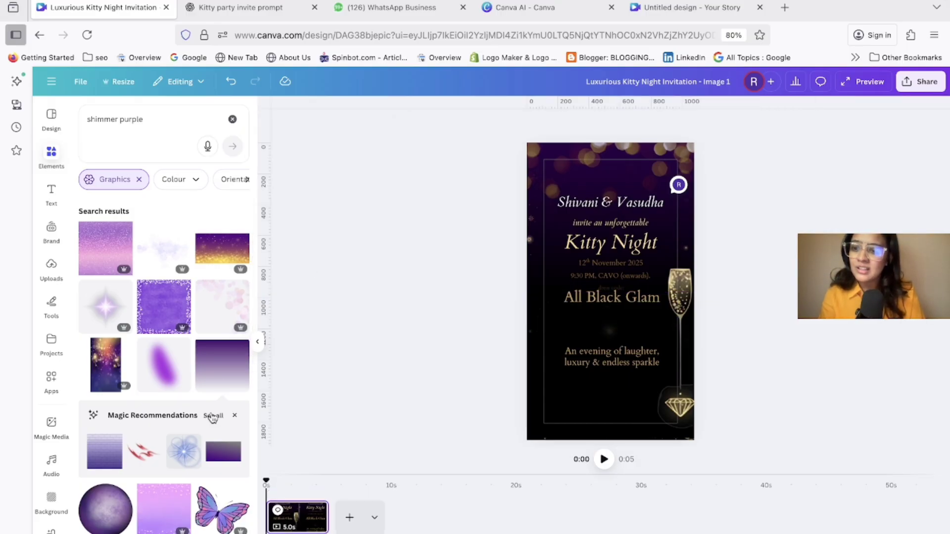
pyautogui.scroll(-2, 212, 417)
pyautogui.scroll(-6, 212, 417)
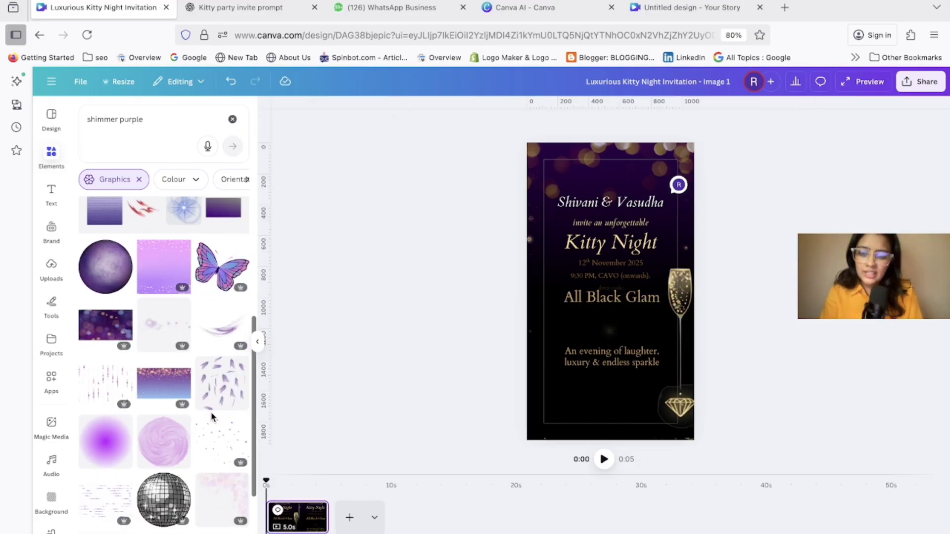
pyautogui.scroll(-6, 211, 410)
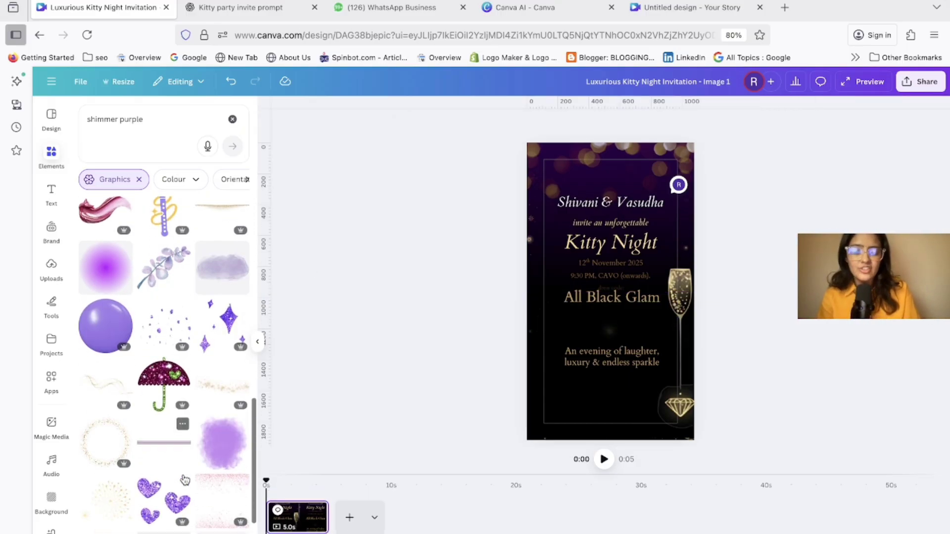
pyautogui.scroll(-3, 183, 478)
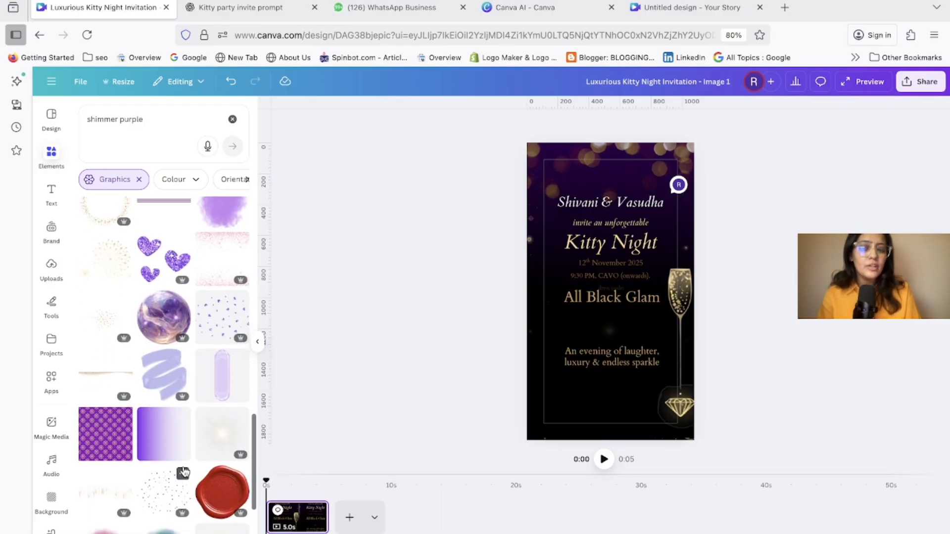
pyautogui.scroll(-6, 226, 436)
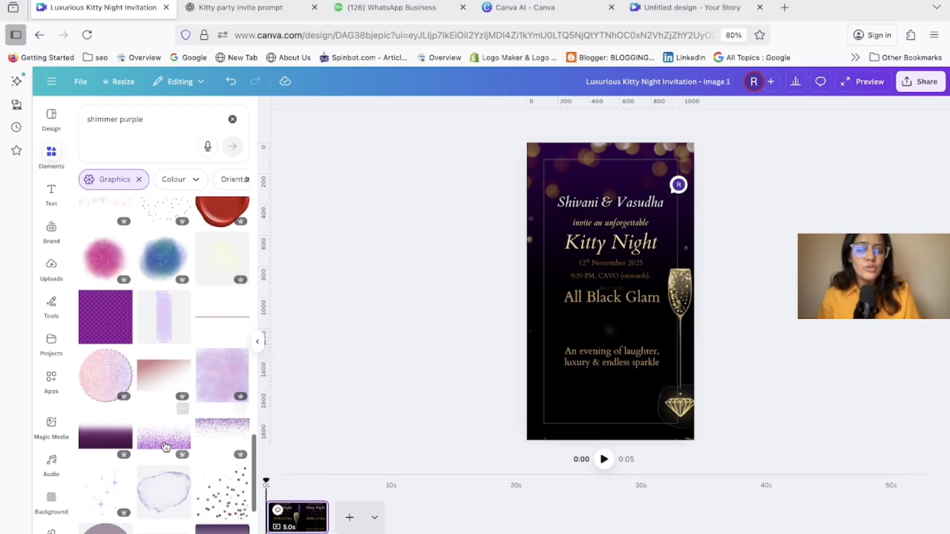
pyautogui.click(95, 444)
pyautogui.moveTo(608, 313); pyautogui.dragTo(588, 416)
pyautogui.press('Delete')
pyautogui.scroll(-5, 134, 365)
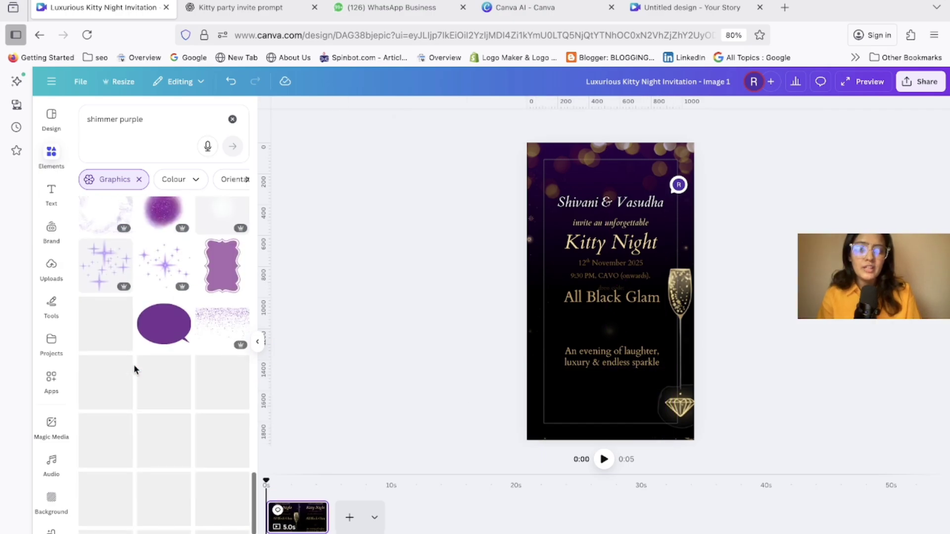
# Nudge the hosts' names line slightly down, closer to the "invite an unforgettable" line.
pyautogui.click(596, 226)
pyautogui.click(791, 256)
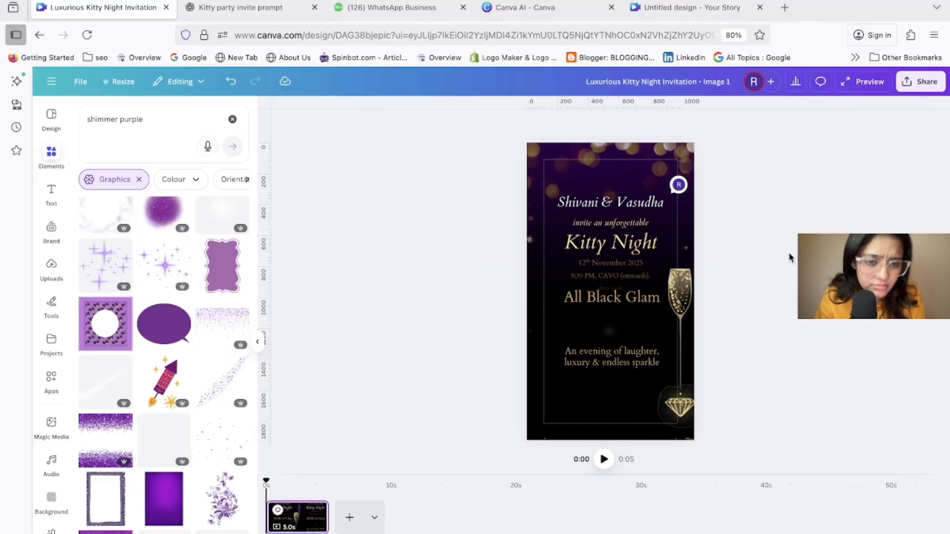
pyautogui.click(628, 201)
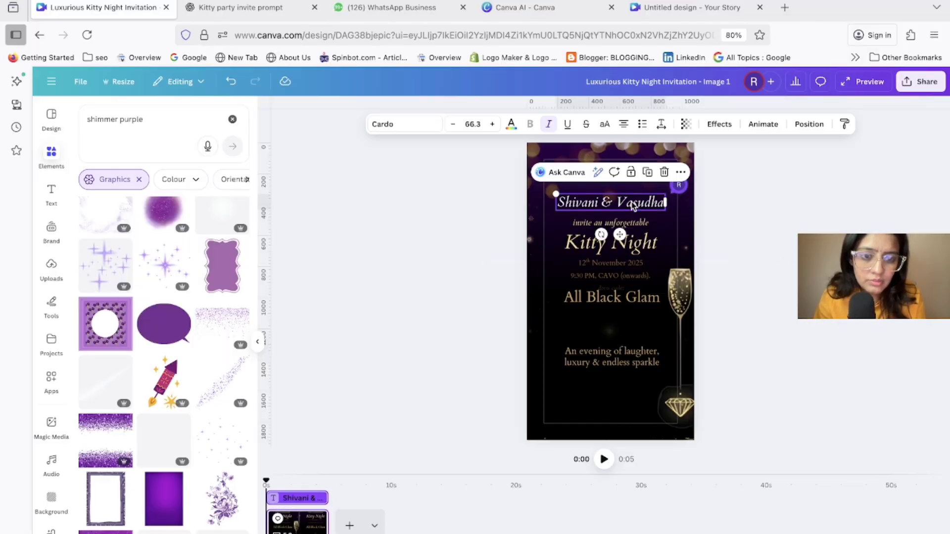
pyautogui.moveTo(628, 201); pyautogui.dragTo(629, 204)
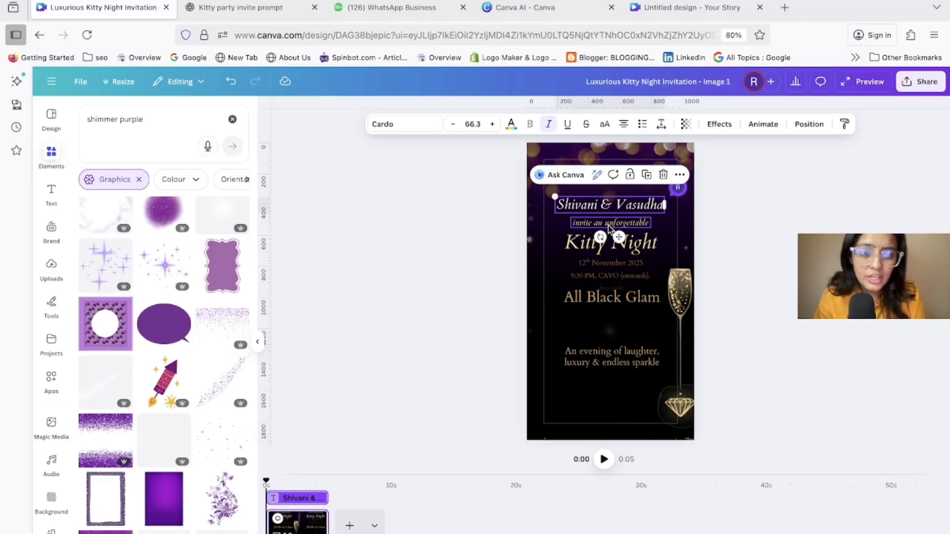
# Change the text colour of the "9:30 PM, CAVO (onwards)." line to white.
pyautogui.click(608, 278)
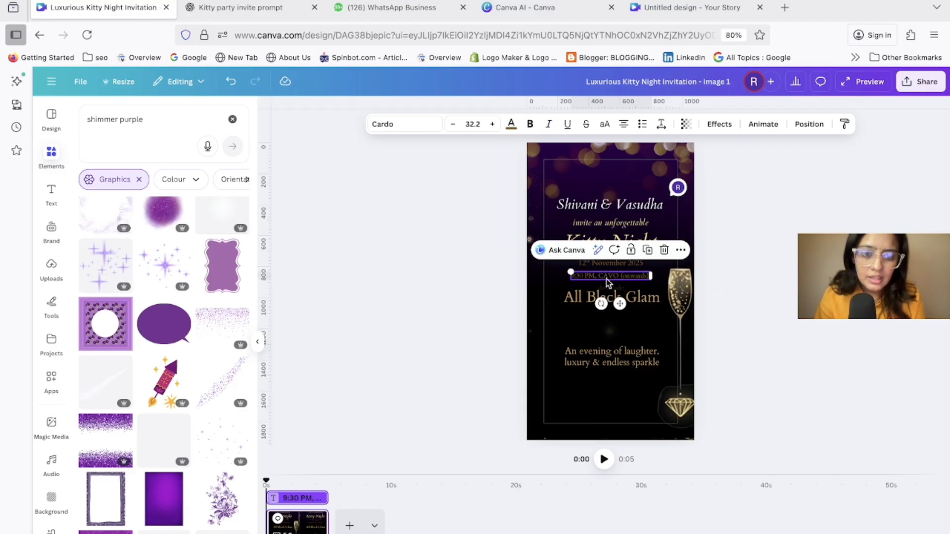
pyautogui.click(511, 124)
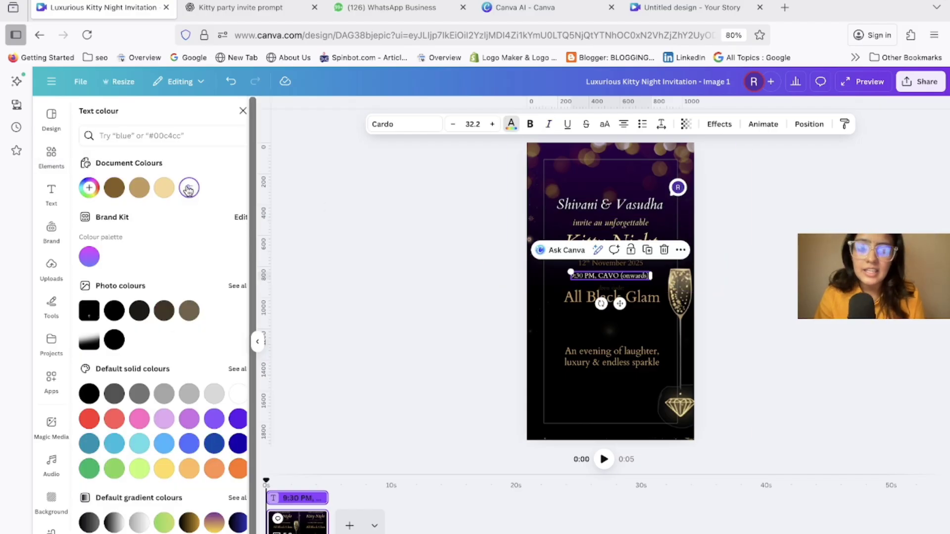
pyautogui.doubleClick(528, 293)
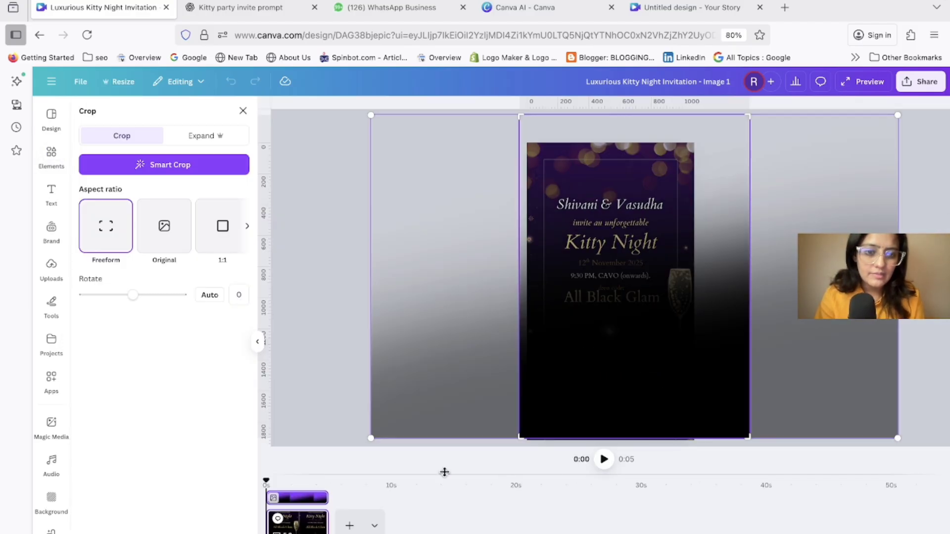
pyautogui.click(313, 268)
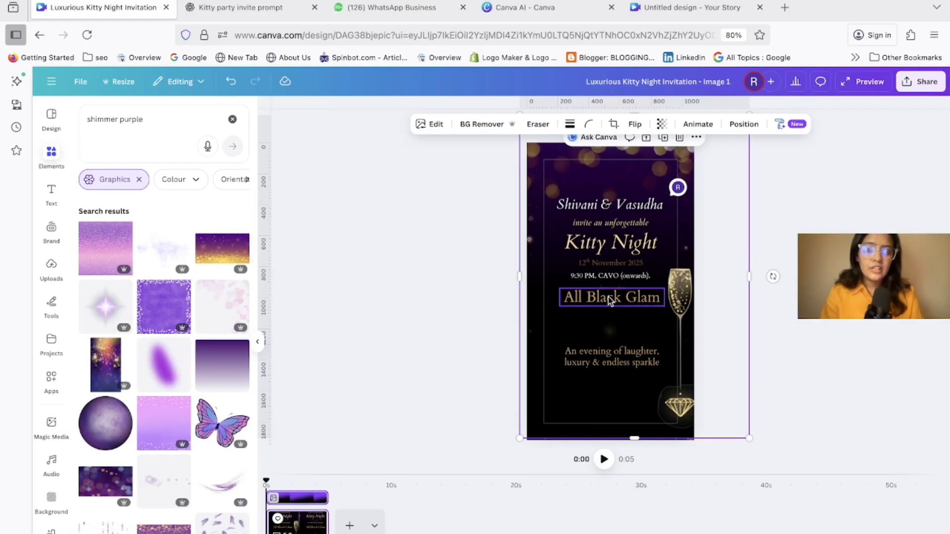
# Move the "All Black Glam", time and date lines off the page and shift the "An evening of laughter" tagline slightly down.
pyautogui.moveTo(610, 300); pyautogui.dragTo(386, 270)
pyautogui.moveTo(629, 363)
pyautogui.mouseDown()
pyautogui.moveTo(629, 354)
pyautogui.moveTo(630, 380)
pyautogui.mouseUp()
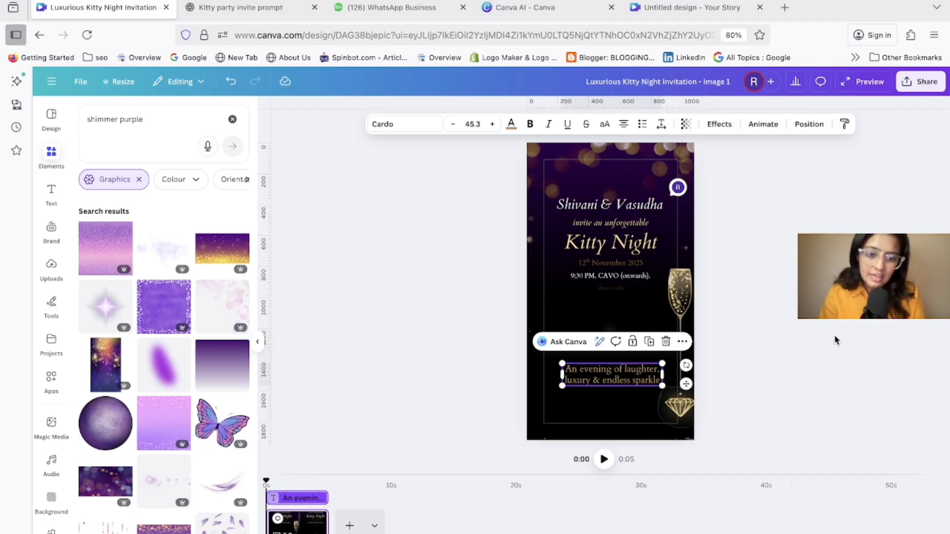
pyautogui.click(836, 342)
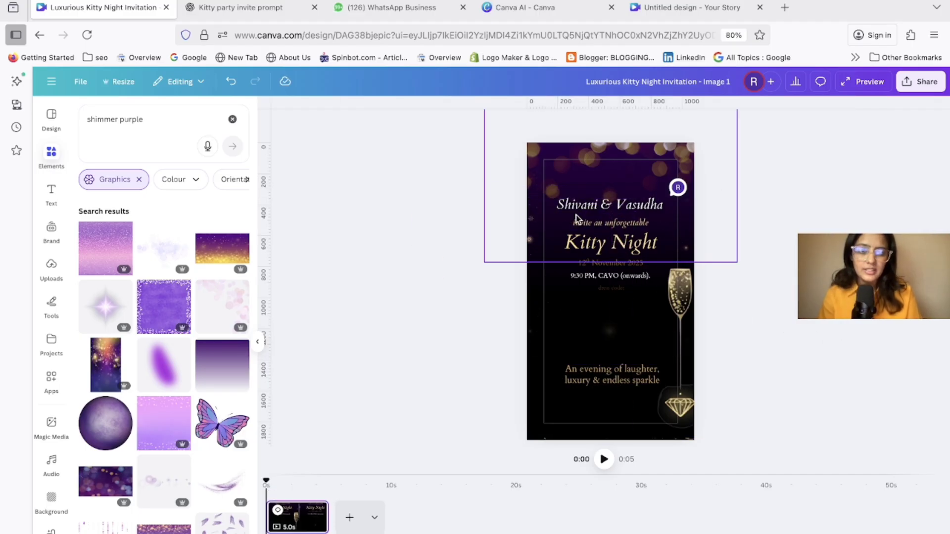
pyautogui.moveTo(614, 276); pyautogui.dragTo(327, 291)
pyautogui.moveTo(618, 262); pyautogui.dragTo(353, 257)
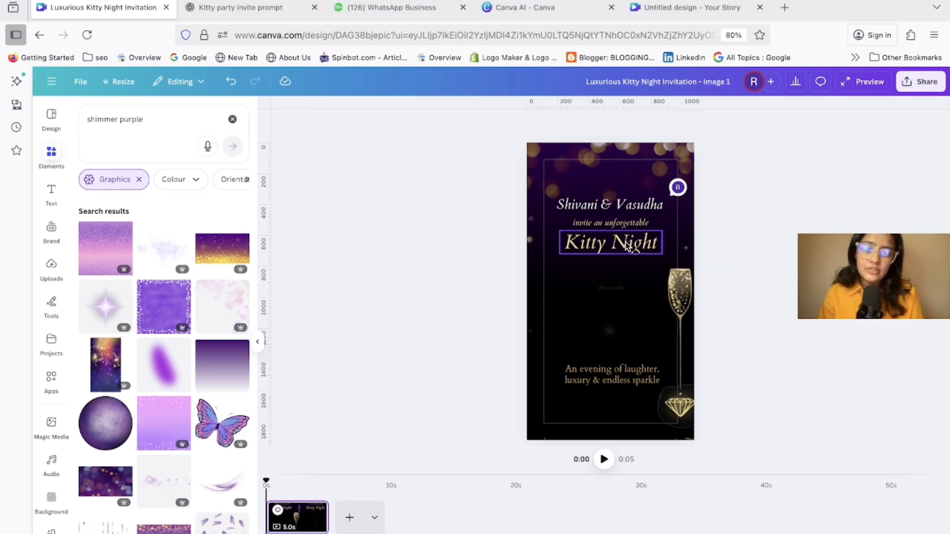
# Lower the "Kitty Night" title, enlarge it to font size 118 and apply the Neon effect at intensity 50.
pyautogui.moveTo(567, 242); pyautogui.dragTo(584, 258)
pyautogui.click(719, 124)
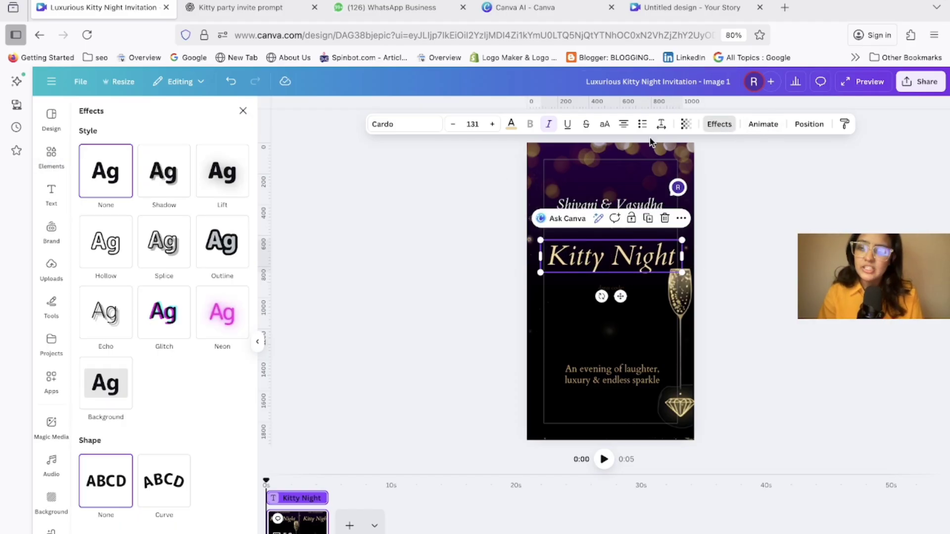
pyautogui.click(229, 313)
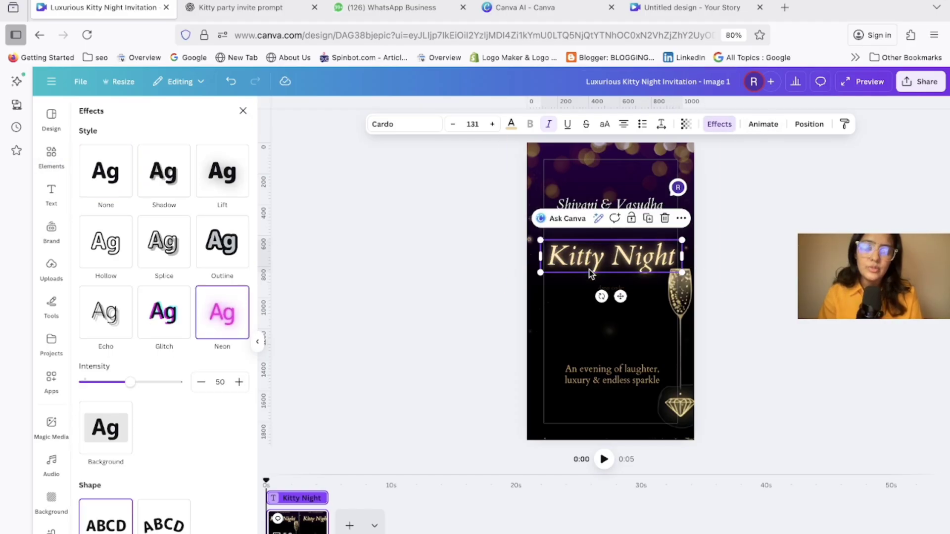
pyautogui.moveTo(541, 241); pyautogui.dragTo(602, 250)
pyautogui.click(756, 273)
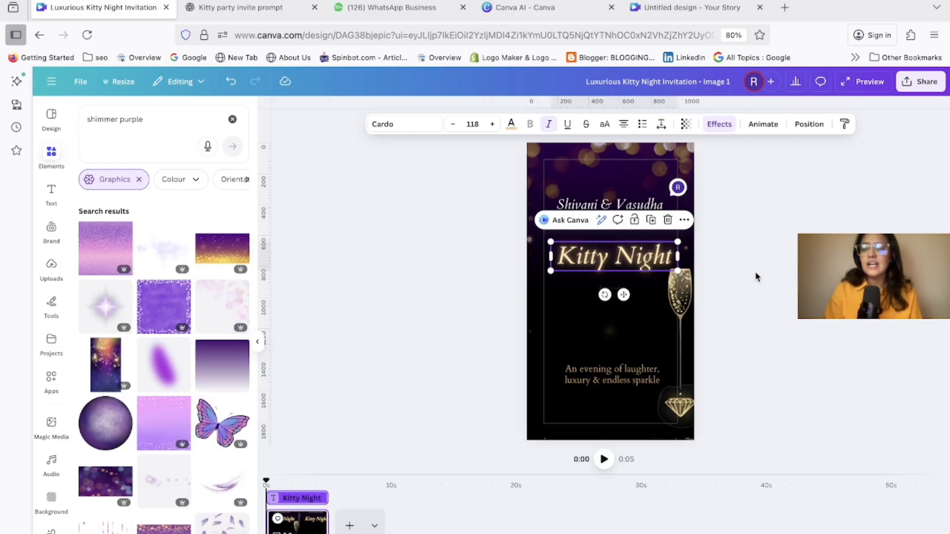
# Open the Black and Gold Modern Birthday Invitation Document (A4) from the recent designs on the Canva home page.
pyautogui.click(531, 9)
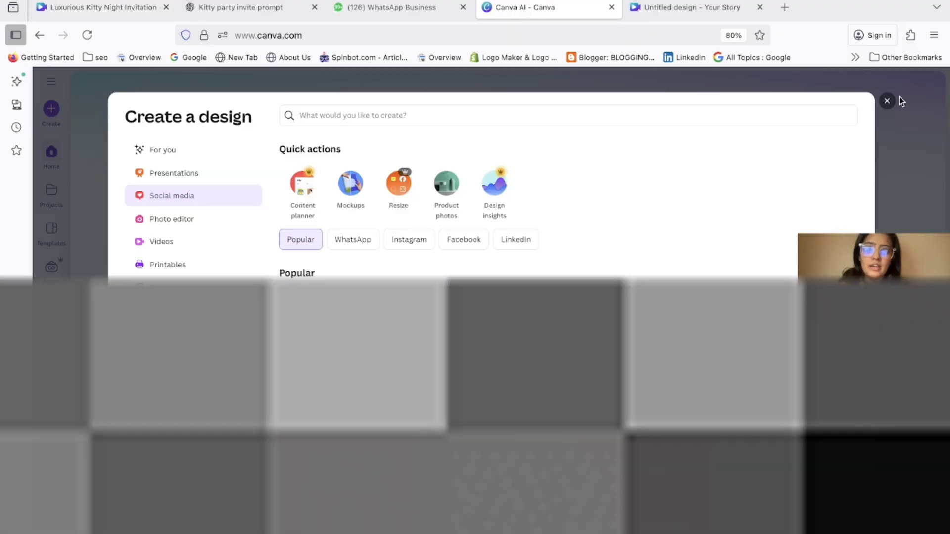
pyautogui.click(899, 97)
pyautogui.scroll(-4, 509, 302)
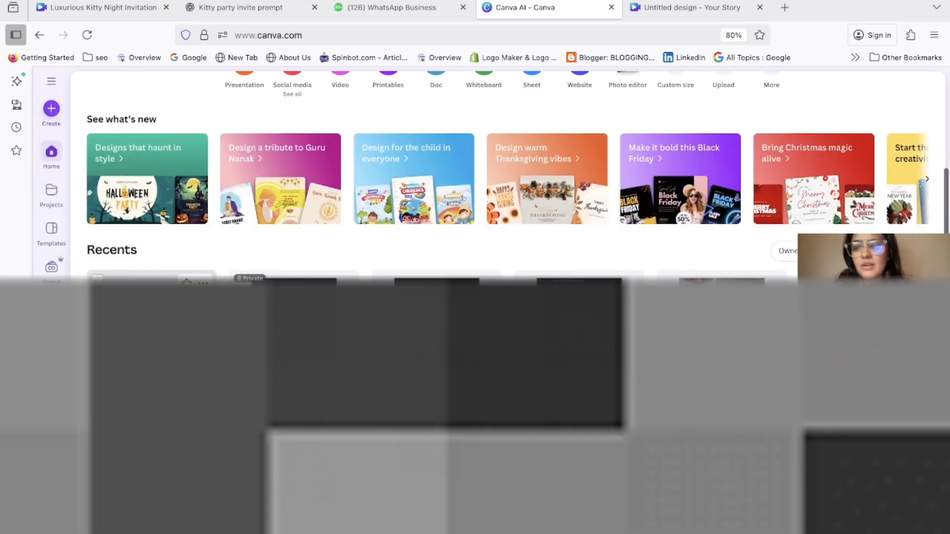
pyautogui.click(153, 322)
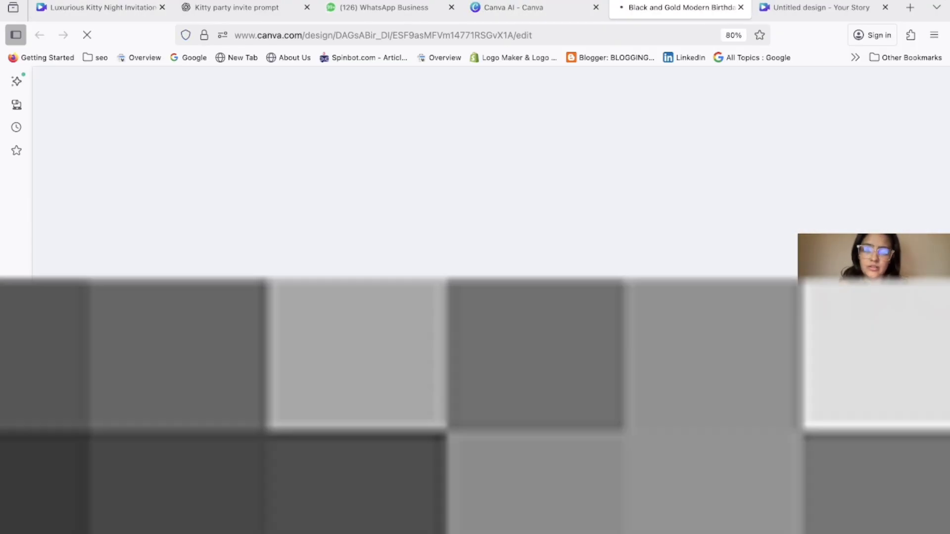
# Copy the weekday, date and time block with its divider lines from page 3 of the birthday invitation document.
pyautogui.scroll(-20, 510, 307)
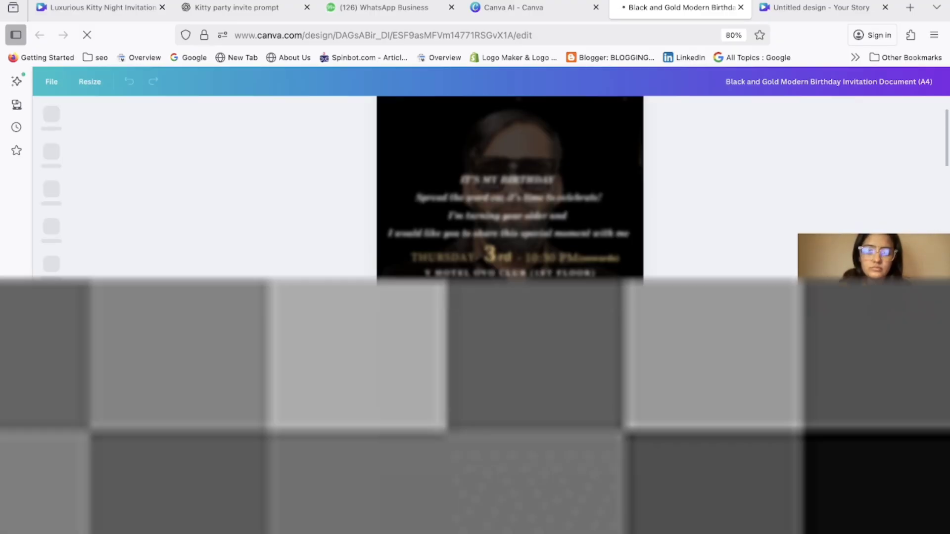
pyautogui.scroll(1, 510, 307)
pyautogui.scroll(17, 509, 307)
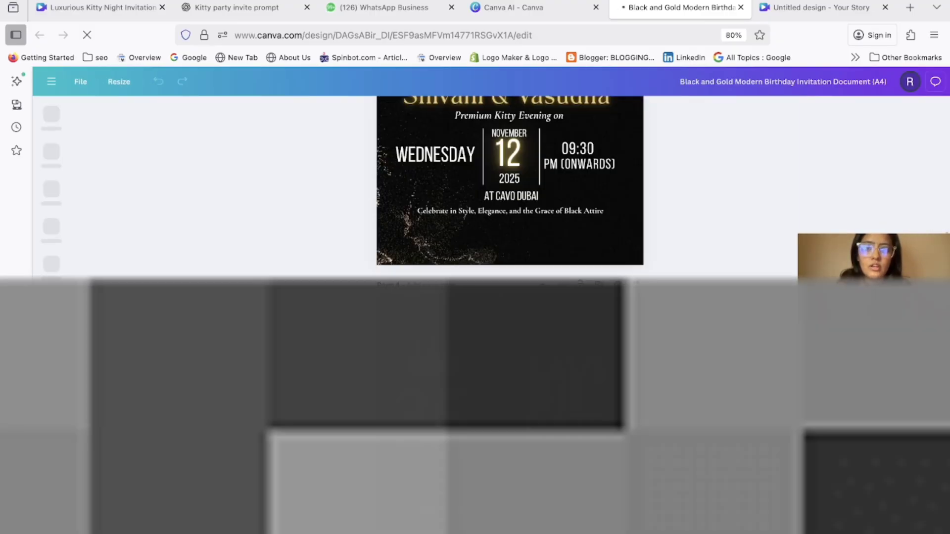
pyautogui.scroll(-2, 510, 307)
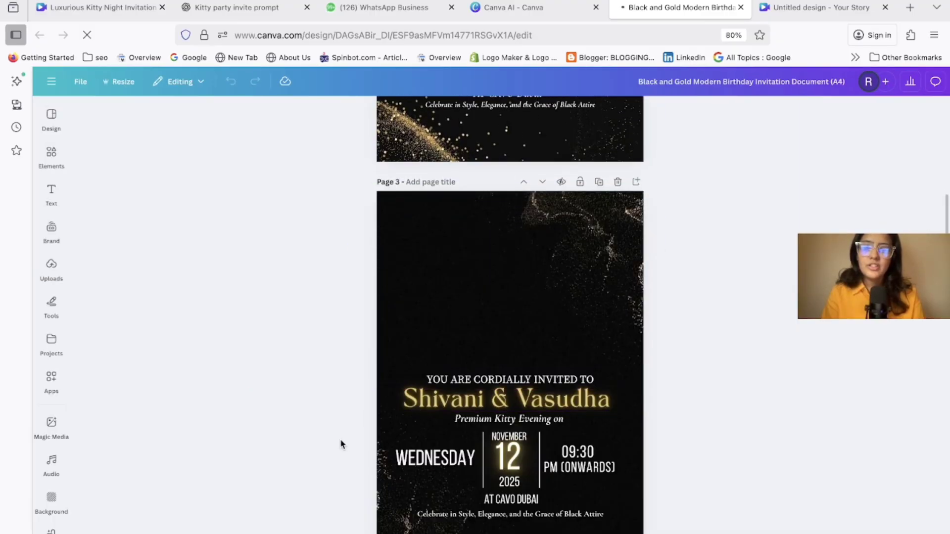
pyautogui.moveTo(587, 427); pyautogui.dragTo(690, 488)
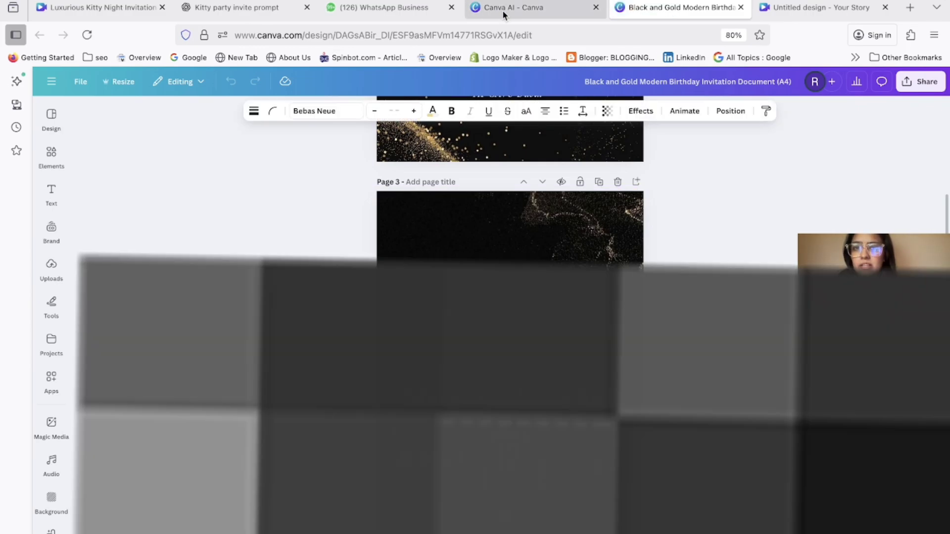
# Paste the weekday, date and time block into the Kitty Night invitation, enlarge it and place it centred below the title.
pyautogui.click(503, 11)
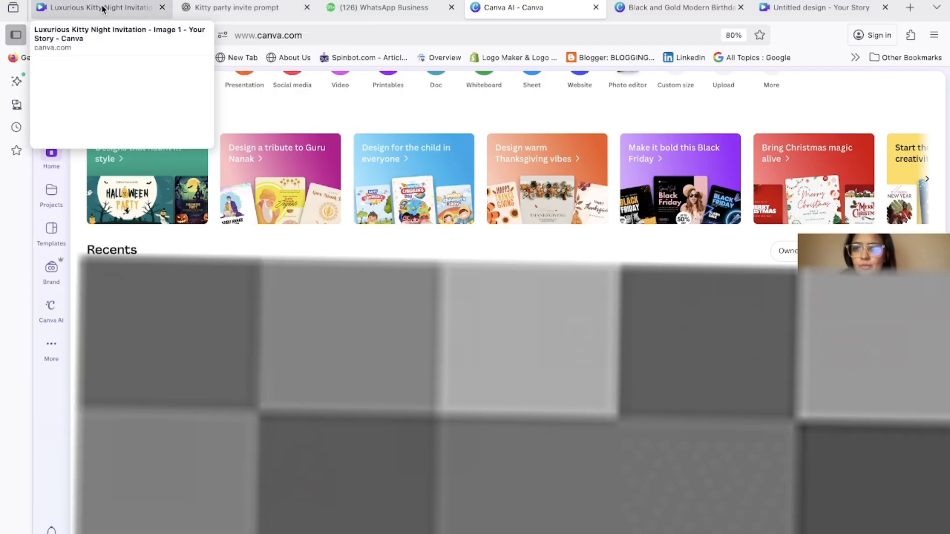
pyautogui.click(97, 7)
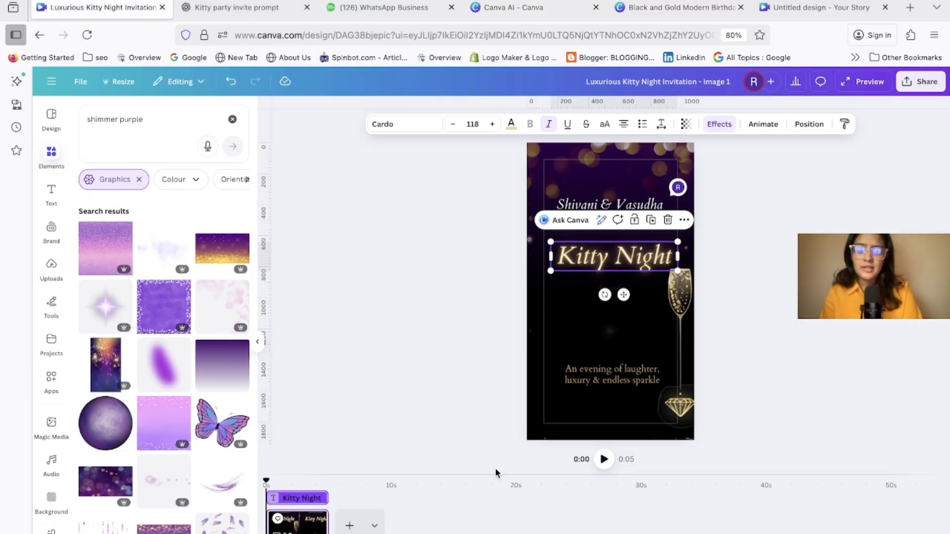
pyautogui.hotkey('ctrl', 'v')
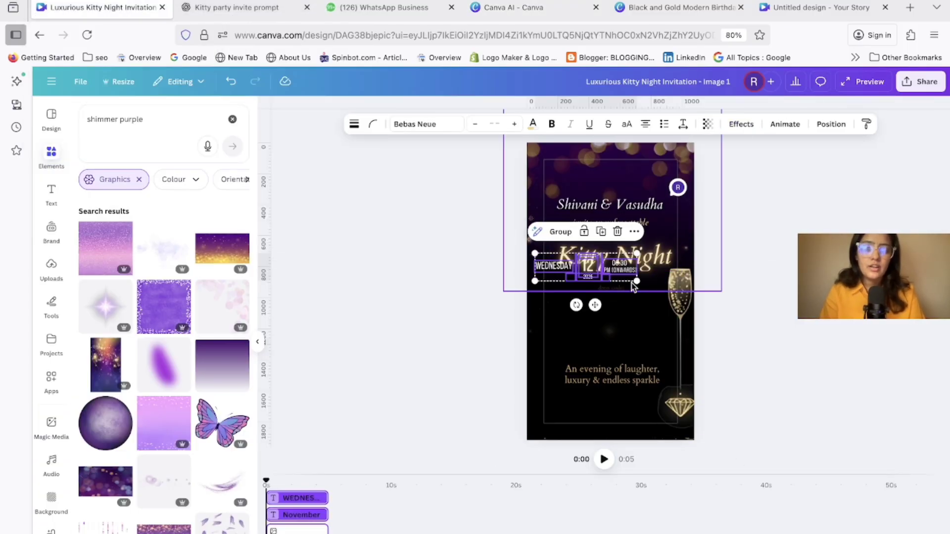
pyautogui.moveTo(636, 281); pyautogui.dragTo(694, 297)
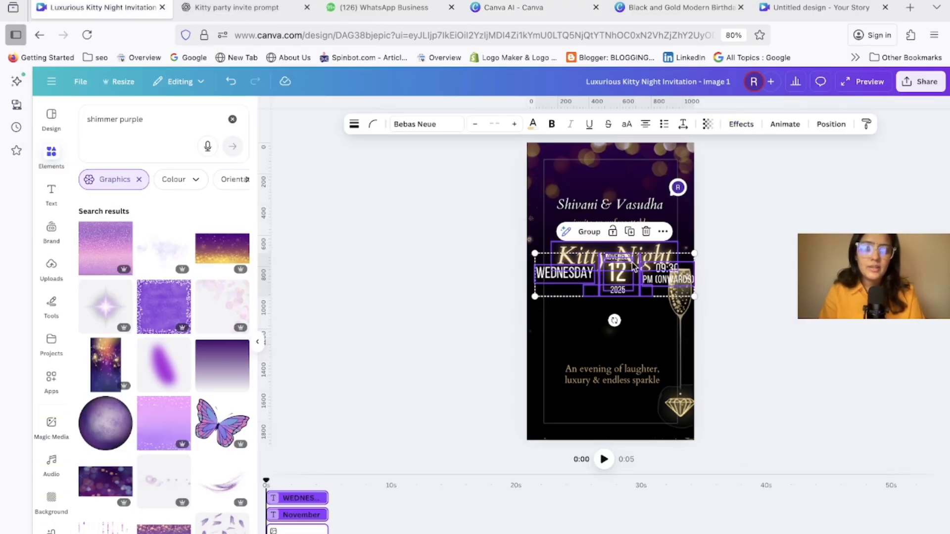
pyautogui.moveTo(634, 265); pyautogui.dragTo(634, 300)
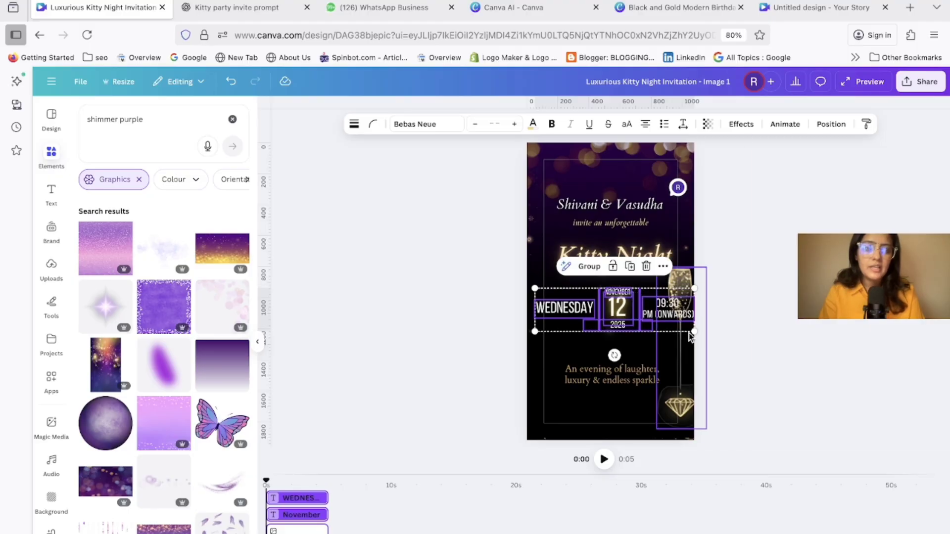
pyautogui.moveTo(694, 332); pyautogui.dragTo(674, 329)
pyautogui.moveTo(619, 306); pyautogui.dragTo(631, 310)
pyautogui.click(787, 289)
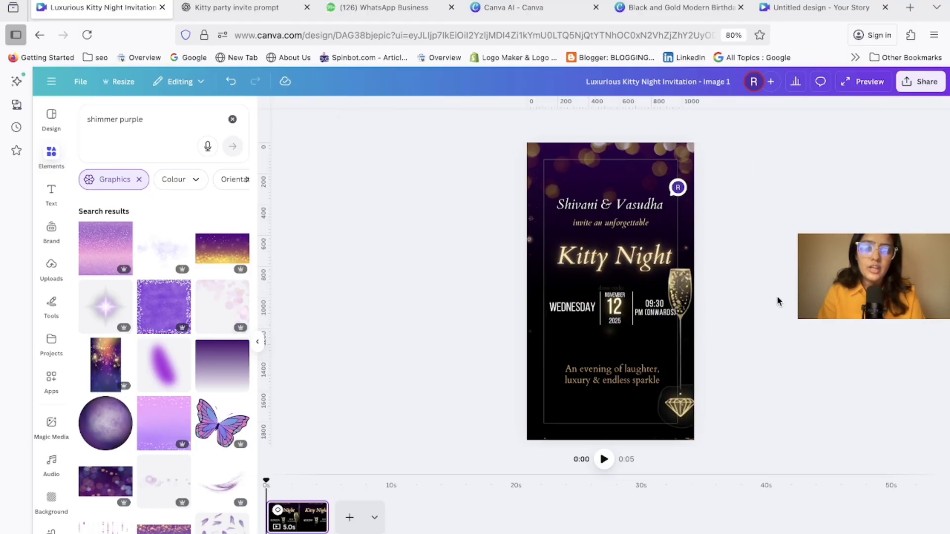
# Move the purple gradient off the page and the champagne glass to the invitation's lower-left corner.
pyautogui.click(693, 319)
pyautogui.moveTo(693, 319); pyautogui.dragTo(699, 330)
pyautogui.moveTo(708, 264); pyautogui.dragTo(948, 458)
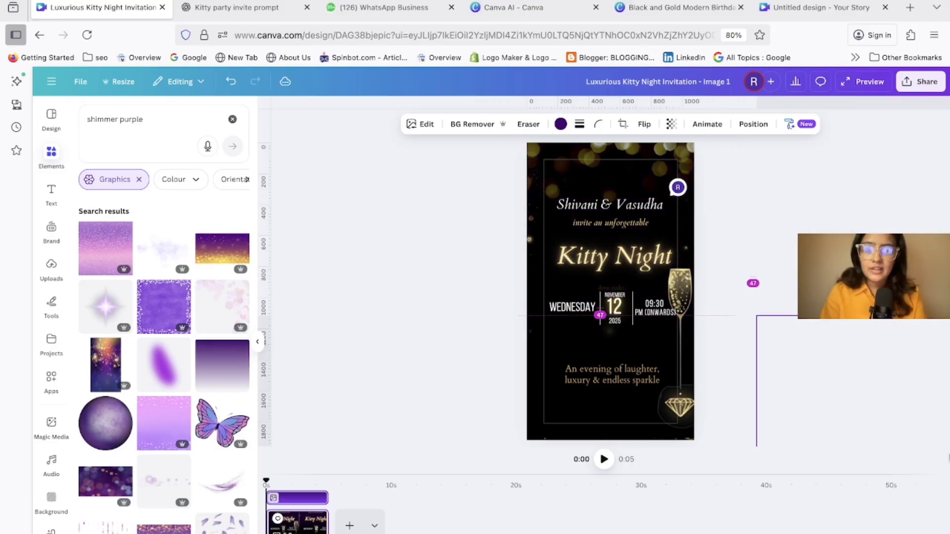
pyautogui.moveTo(678, 302); pyautogui.dragTo(535, 415)
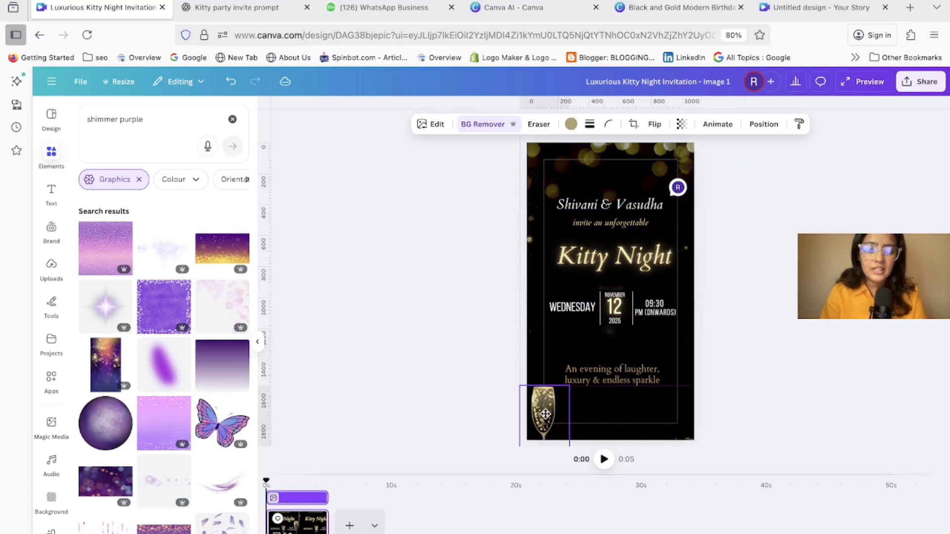
# Shift the "09:30 PM (onwards)" text slightly up and to the right within the date block.
pyautogui.click(653, 308)
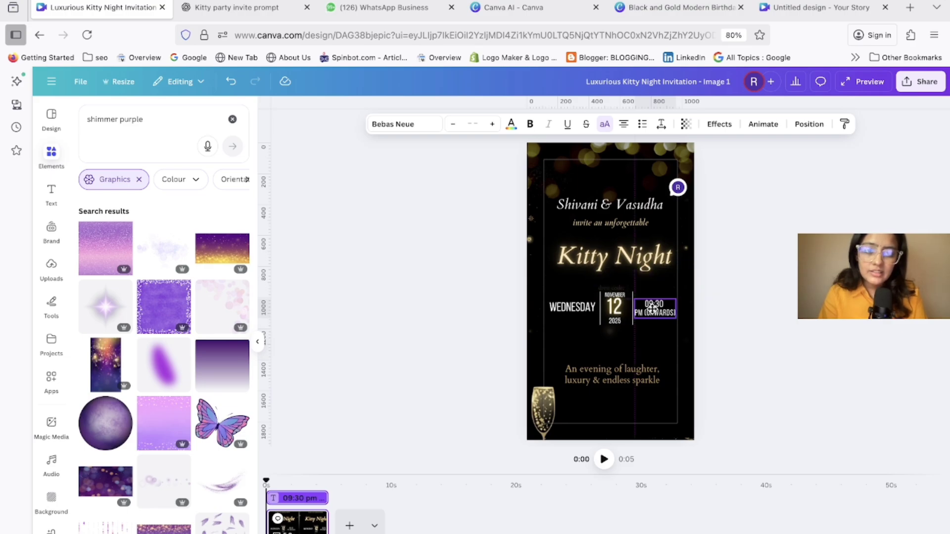
pyautogui.click(749, 297)
pyautogui.click(662, 305)
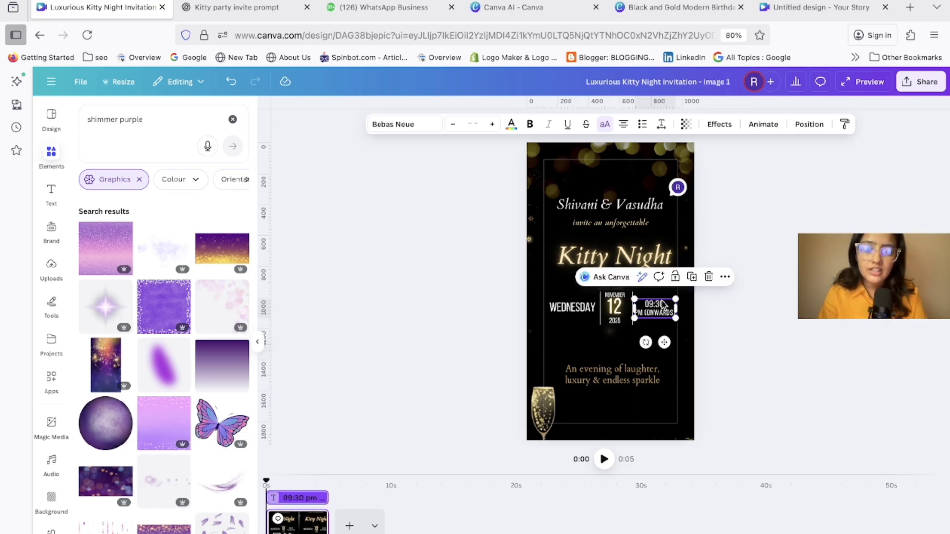
pyautogui.moveTo(659, 316); pyautogui.dragTo(662, 313)
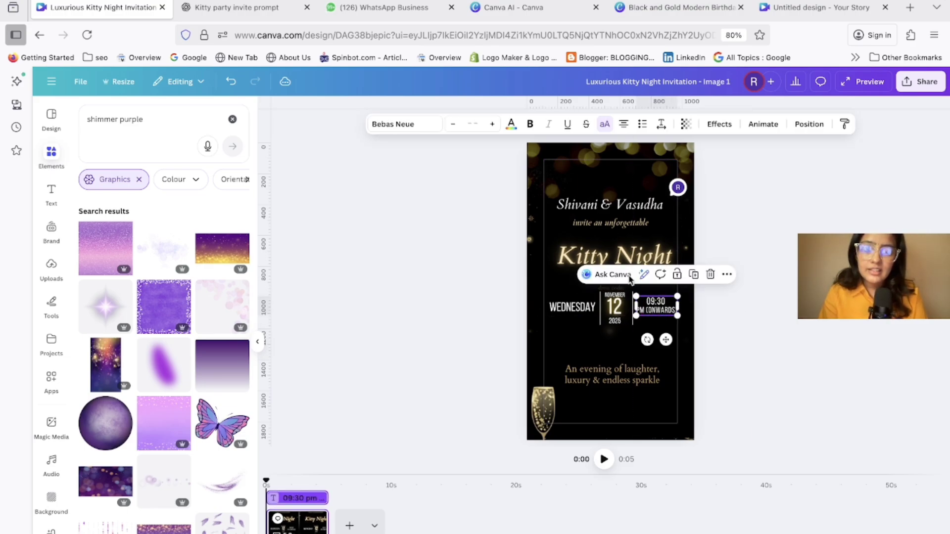
# Ask Canva to suggest improvements for the "09:30 PM (onwards)" text and return to the design.
pyautogui.click(614, 274)
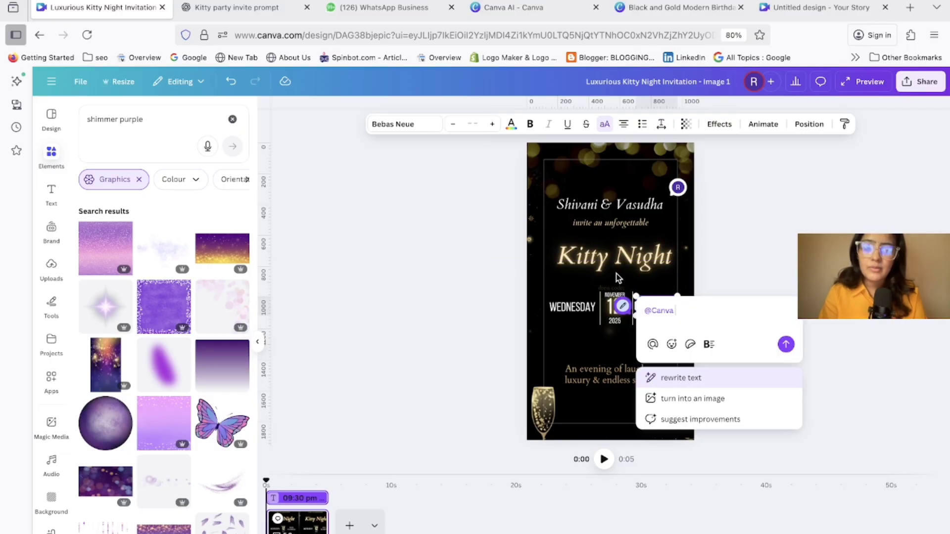
pyautogui.click(700, 419)
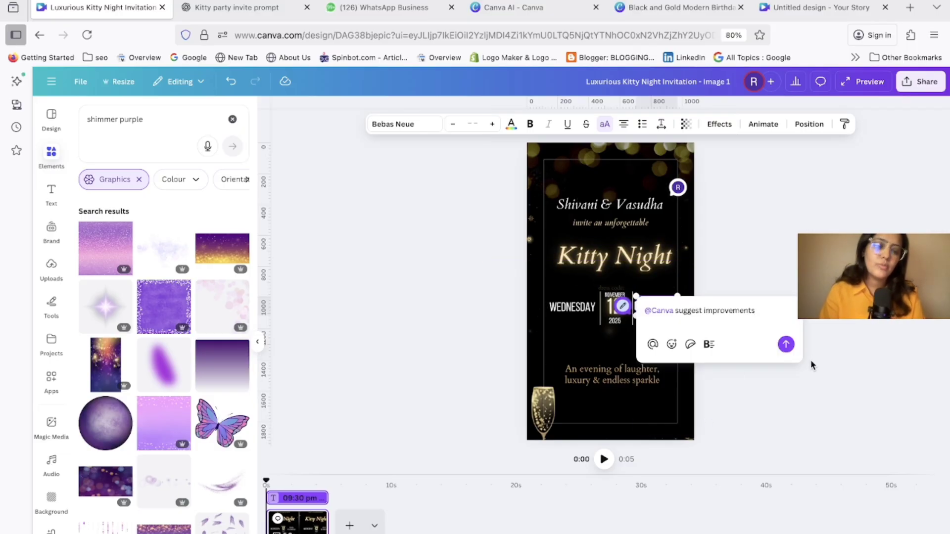
pyautogui.click(786, 344)
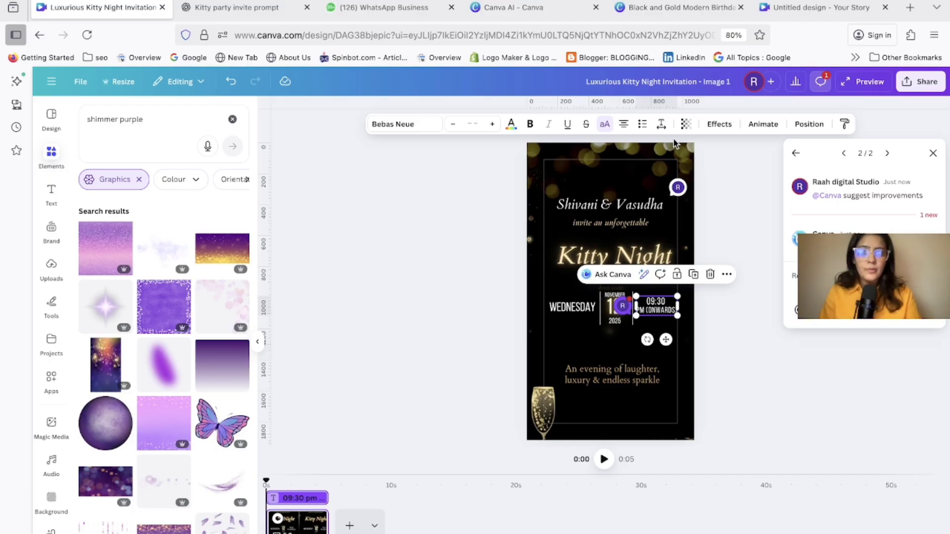
pyautogui.click(604, 225)
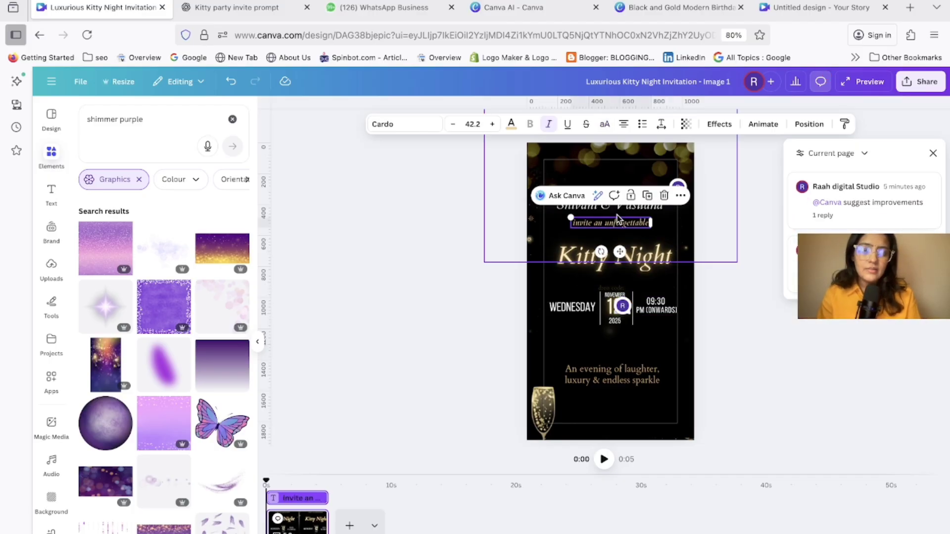
# Ask Canva to rewrite the "invite an unforgettable" line along the lines of "invites you".
pyautogui.click(568, 195)
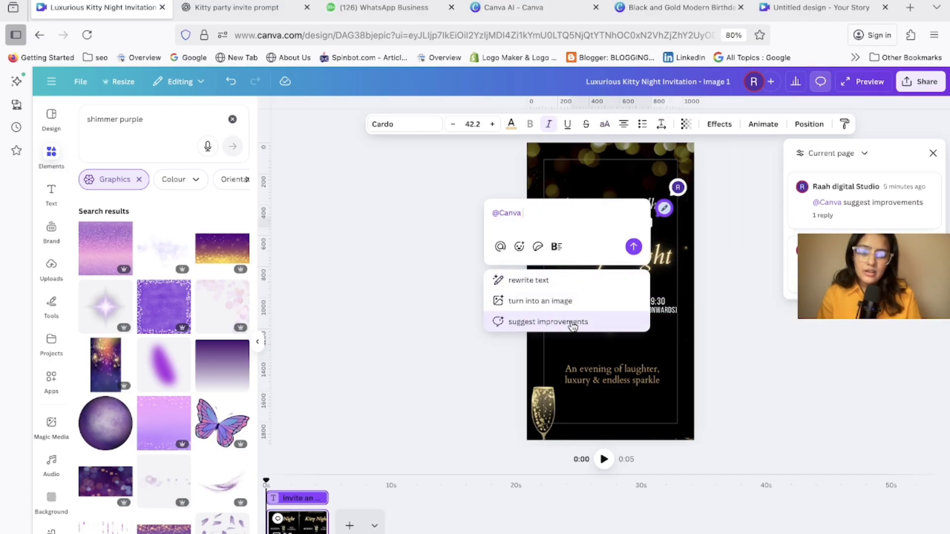
pyautogui.click(544, 280)
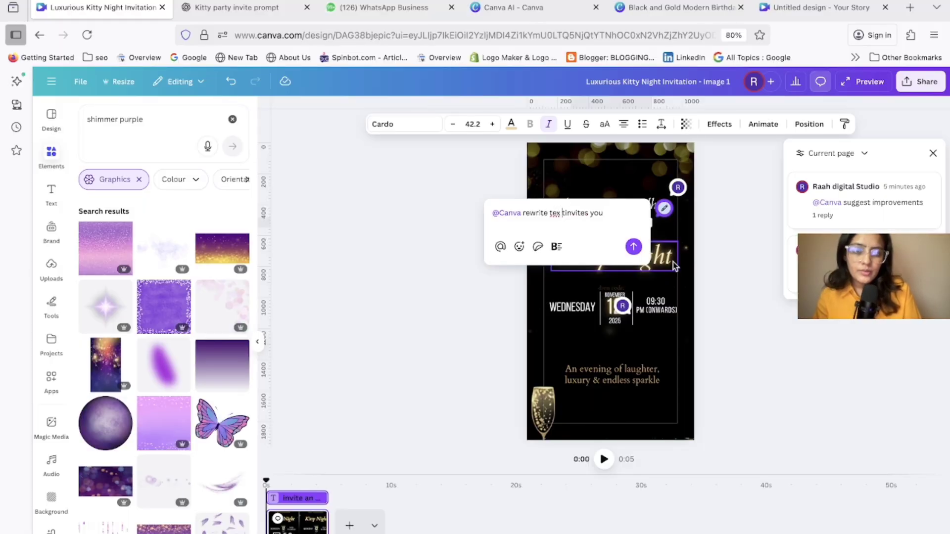
pyautogui.click(633, 246)
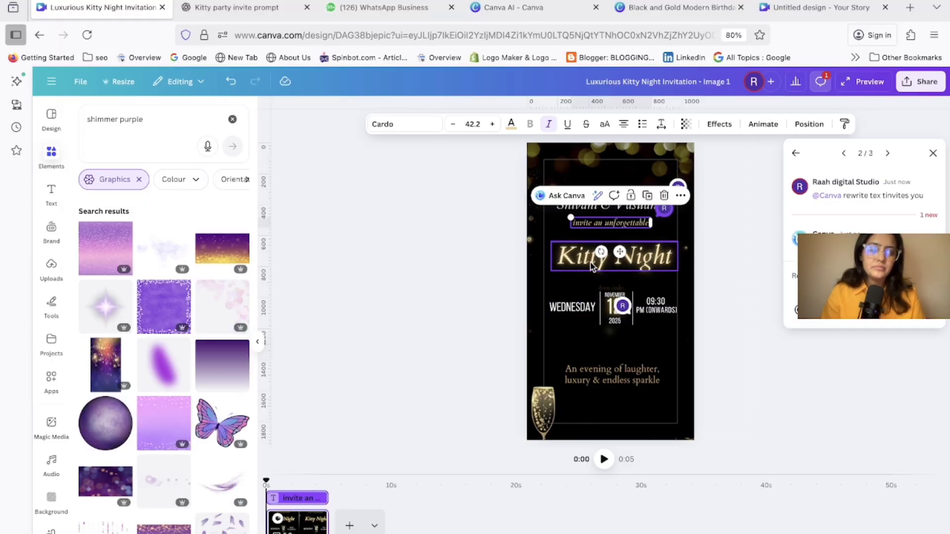
pyautogui.click(570, 263)
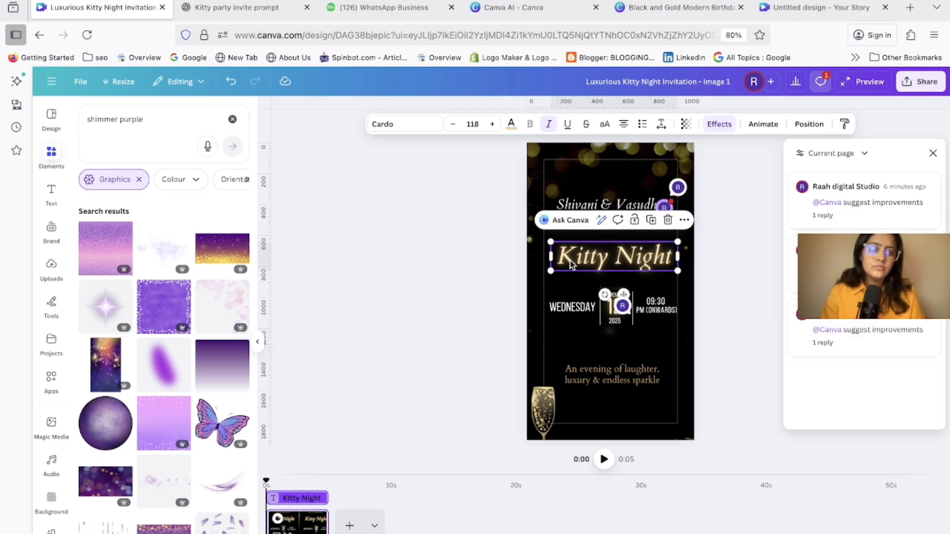
# Review Canva's comment replies and replace the "invite an unforgettable" line with the suggestion "cordially invite you".
pyautogui.click(854, 342)
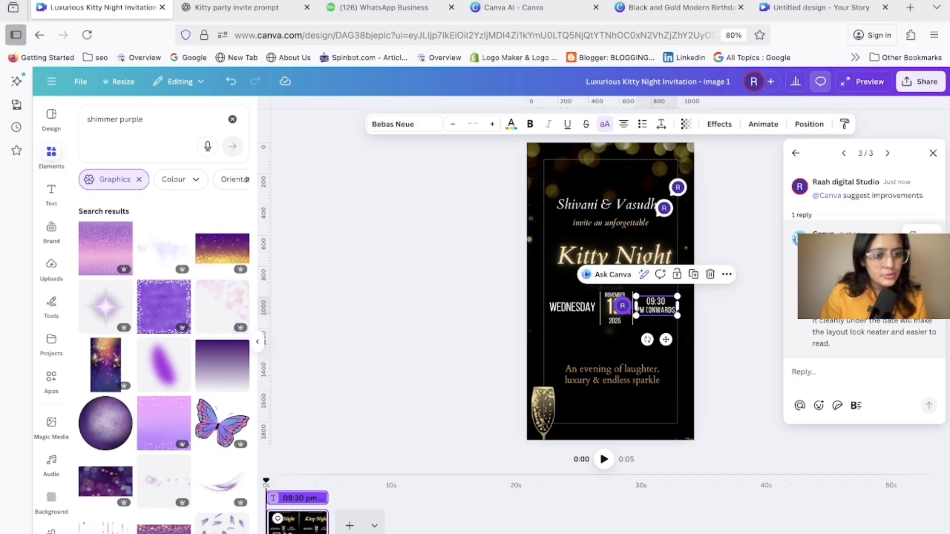
pyautogui.click(633, 247)
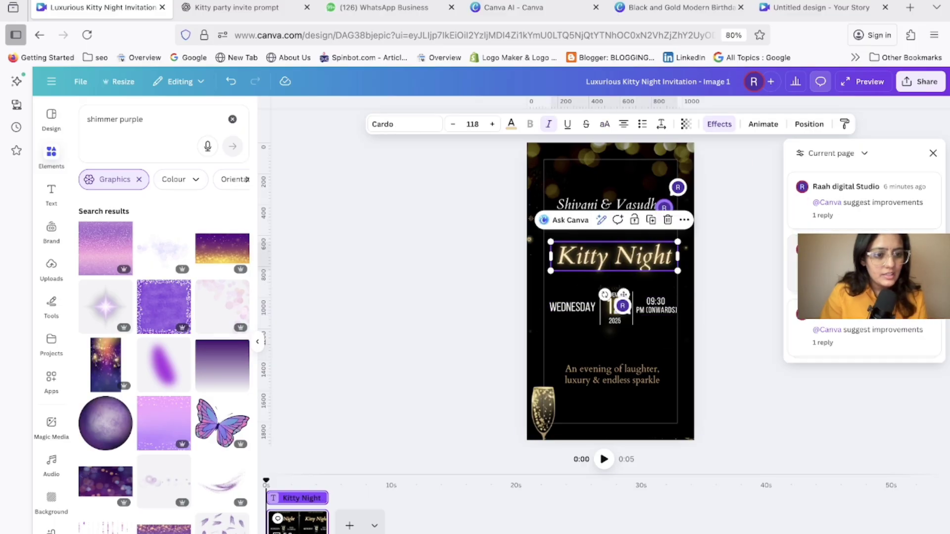
pyautogui.click(664, 208)
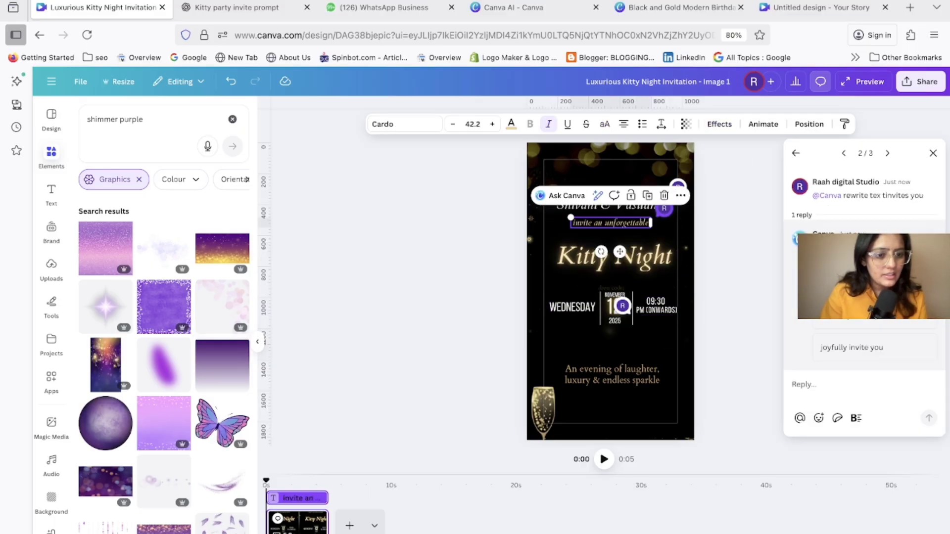
pyautogui.click(853, 320)
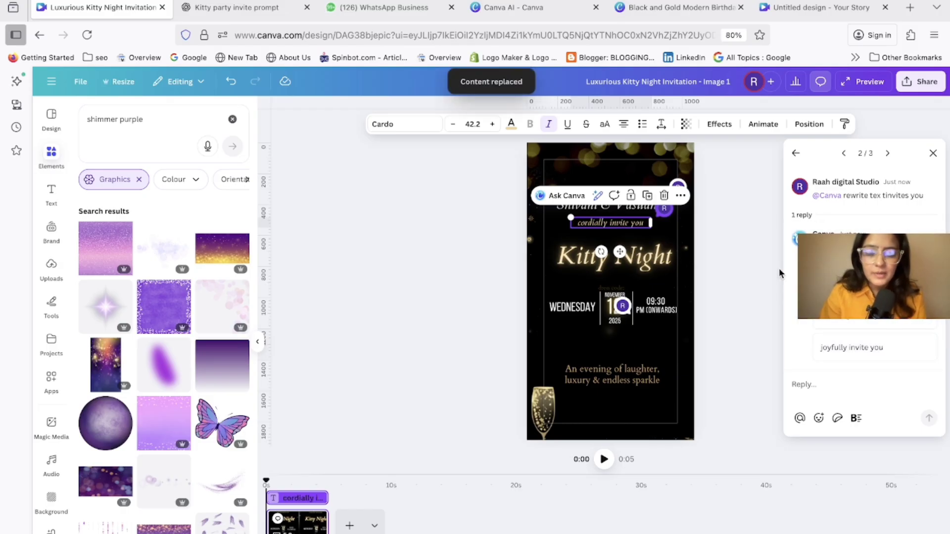
pyautogui.click(744, 251)
pyautogui.click(679, 251)
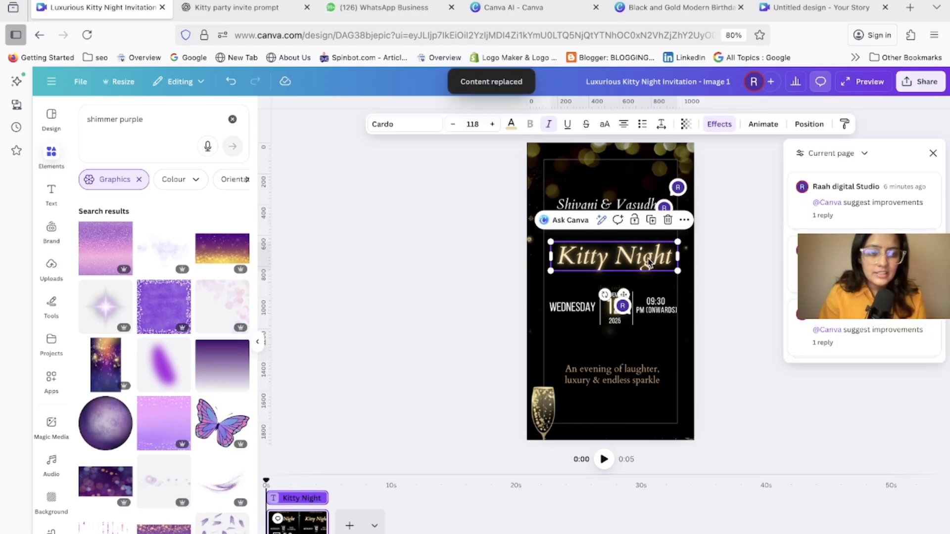
# Review Canva's reply on the hosts' names line, and ask Canva to suggest improvements for the "Kitty Night" title.
pyautogui.click(823, 217)
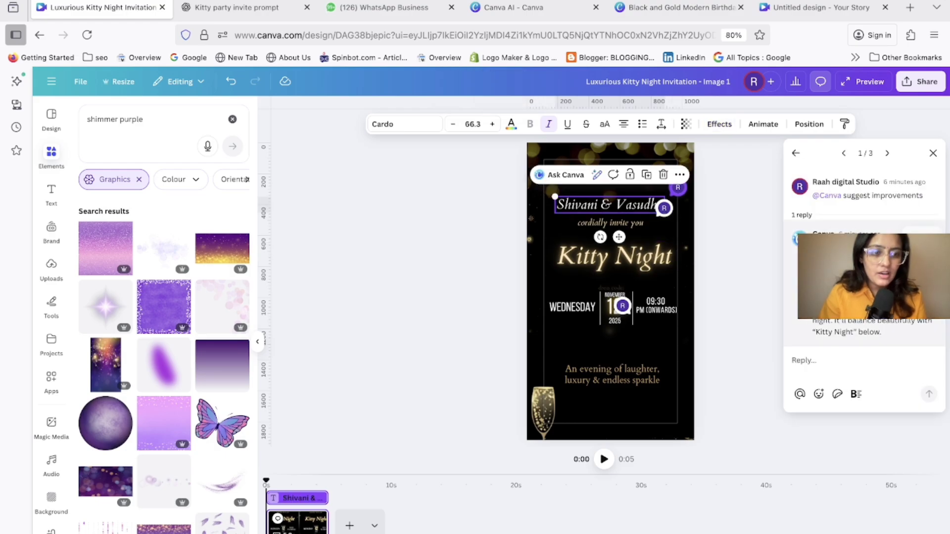
pyautogui.click(608, 255)
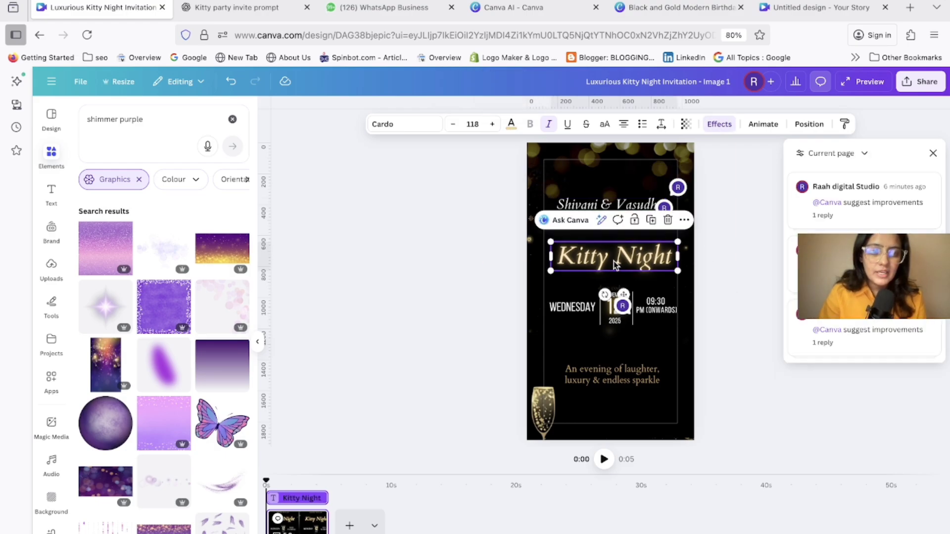
pyautogui.click(583, 220)
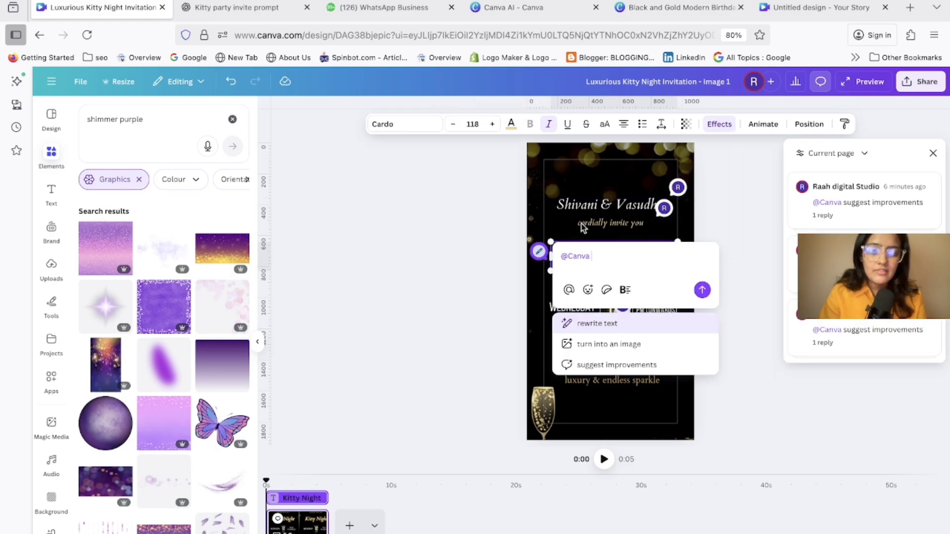
pyautogui.click(631, 365)
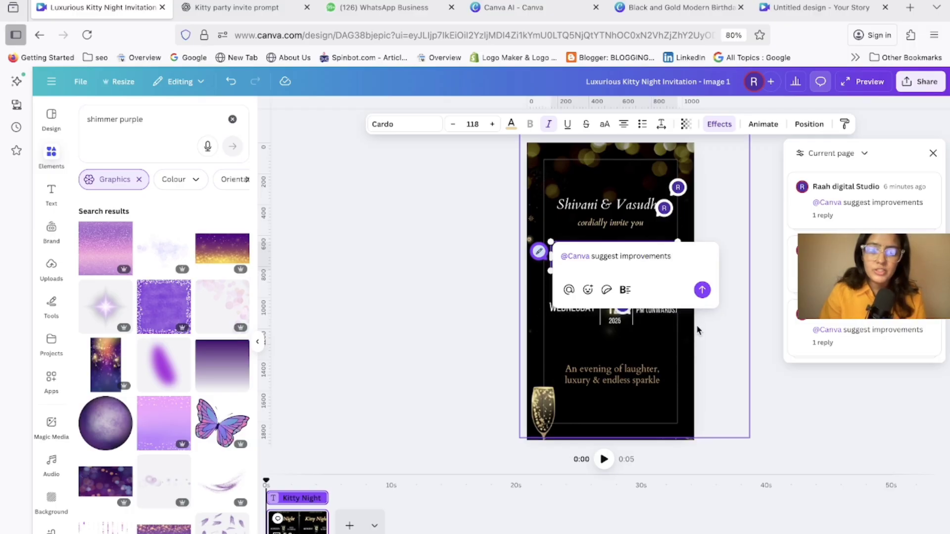
pyautogui.click(701, 290)
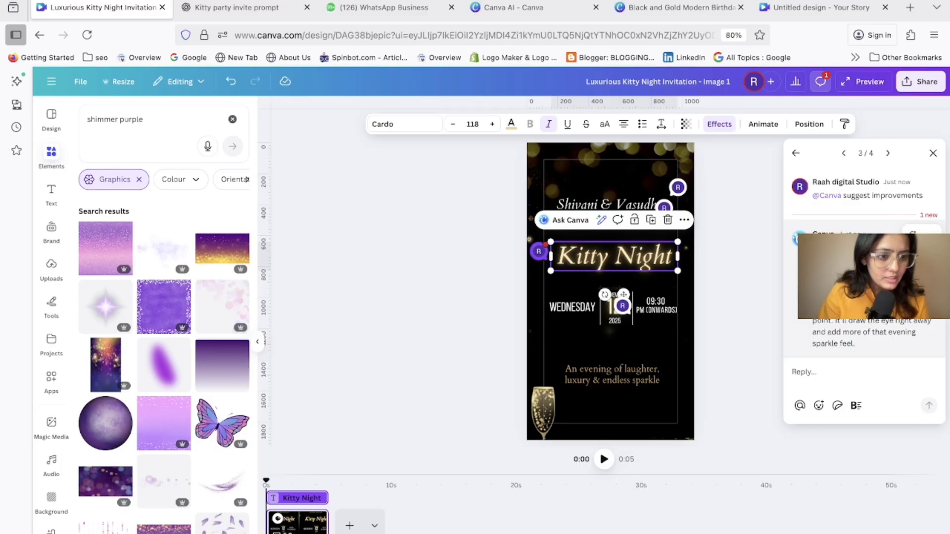
# Enlarge the "Kitty Night" title slightly and shift it a little lower on the invitation.
pyautogui.click(742, 275)
pyautogui.click(583, 249)
pyautogui.moveTo(548, 243); pyautogui.dragTo(538, 239)
pyautogui.moveTo(590, 252); pyautogui.dragTo(590, 257)
pyautogui.click(746, 238)
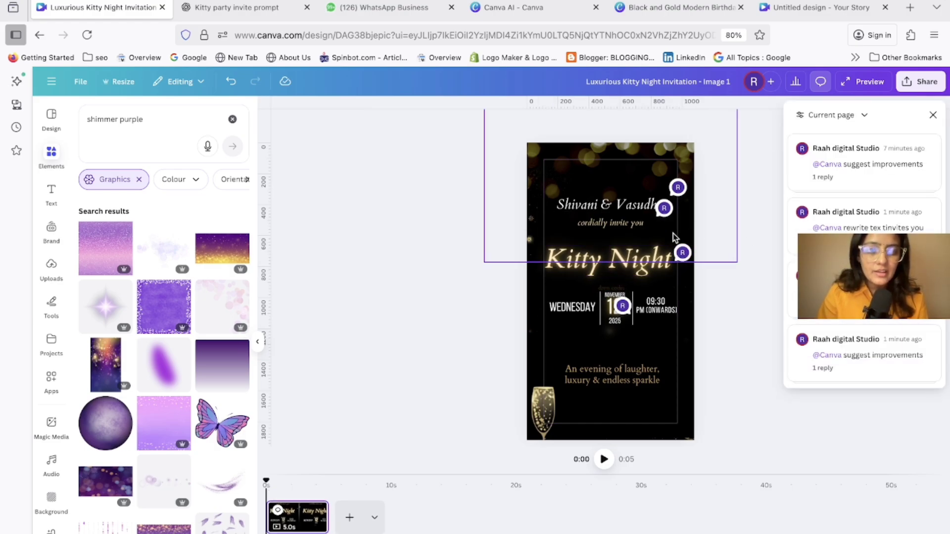
# Enlarge "cordially invite you" slightly and move it and the hosts' names line down closer to the "Kitty Night" title.
pyautogui.click(581, 233)
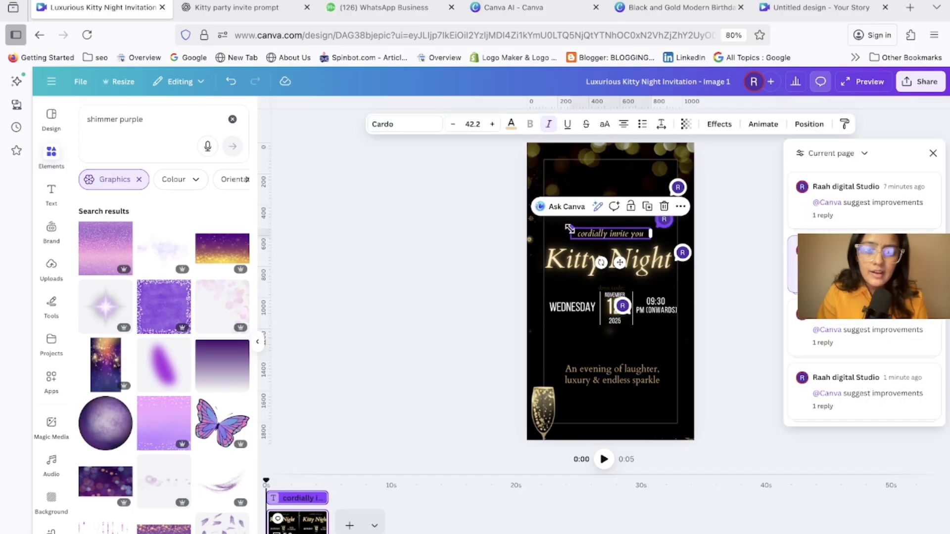
pyautogui.moveTo(569, 229); pyautogui.dragTo(618, 241)
pyautogui.click(740, 188)
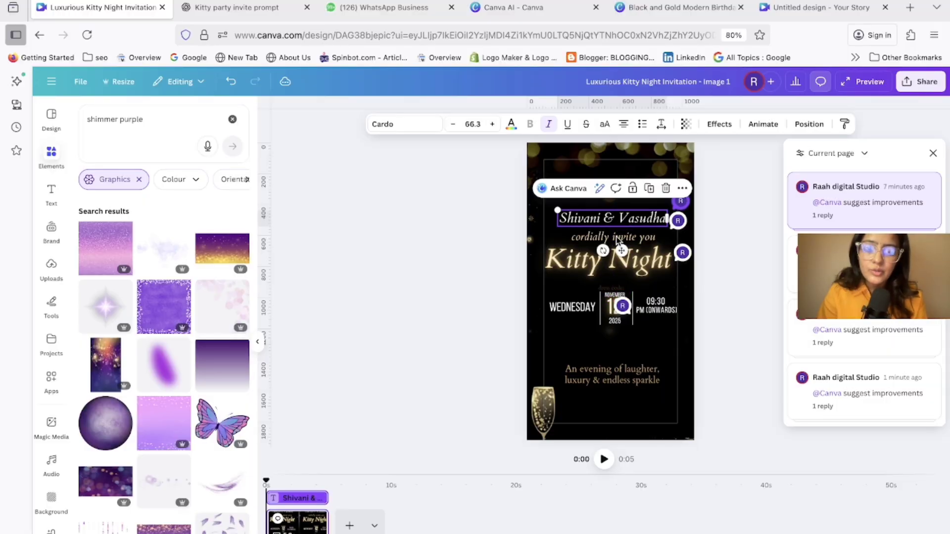
pyautogui.click(569, 307)
pyautogui.moveTo(568, 307); pyautogui.dragTo(563, 302)
pyautogui.hotkey('ctrl', 'z')
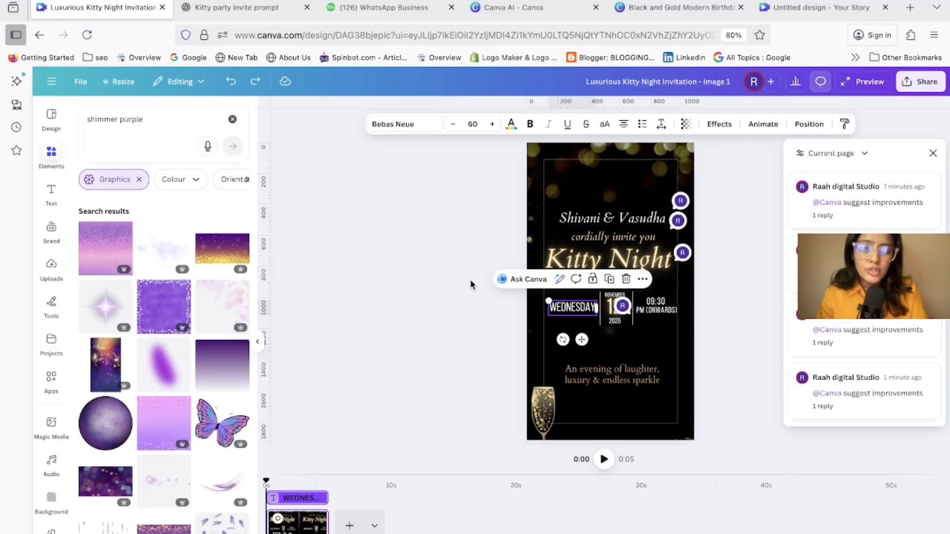
# Move the whole weekday, date and time block slightly up towards the "Kitty Night" title.
pyautogui.moveTo(474, 281); pyautogui.dragTo(733, 327)
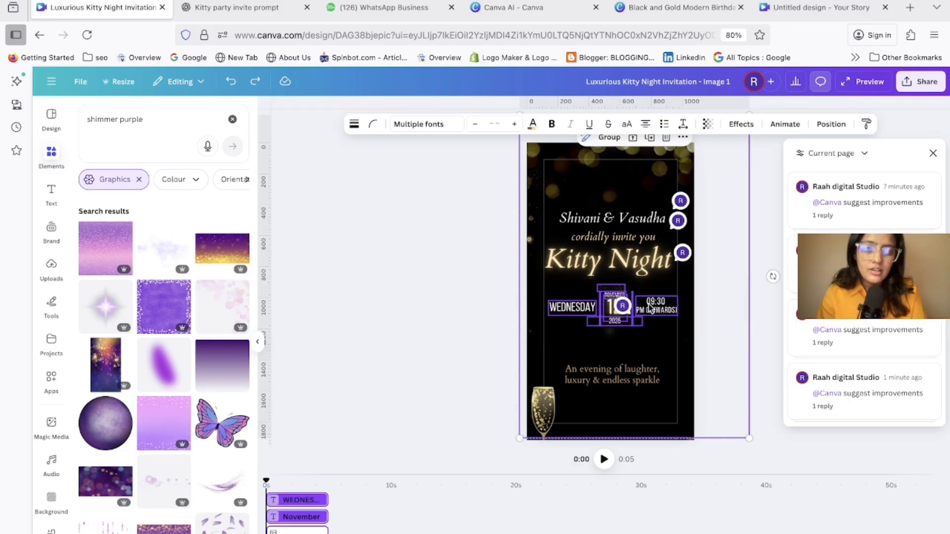
pyautogui.moveTo(474, 288); pyautogui.dragTo(638, 307)
pyautogui.click(445, 294)
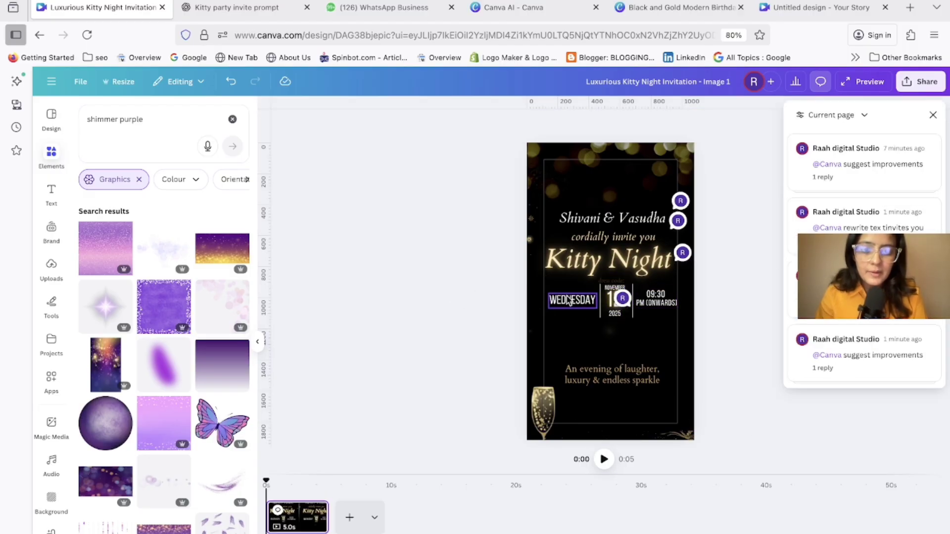
# Enlarge the "09:30 PM (onwards)" text to font size 55.1 and place it beside the date divider.
pyautogui.click(568, 297)
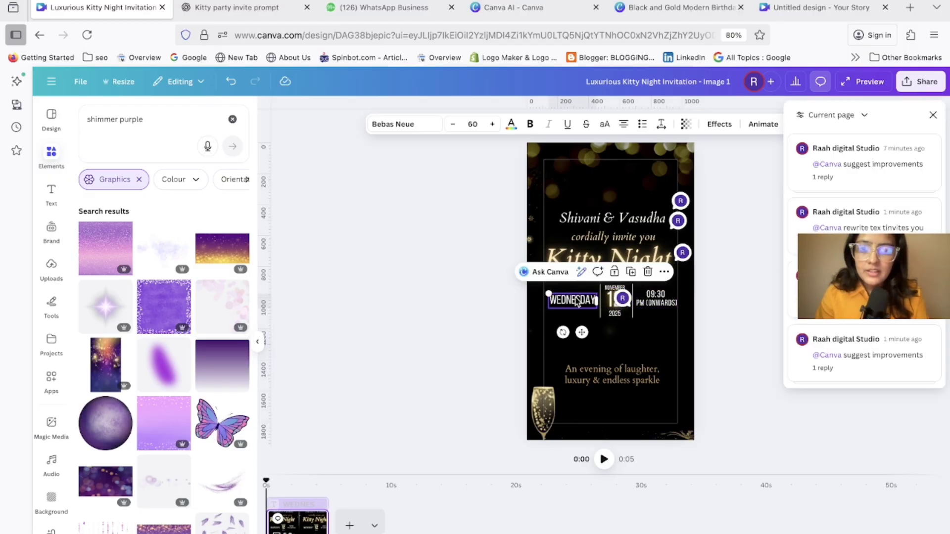
pyautogui.click(659, 302)
pyautogui.click(469, 124)
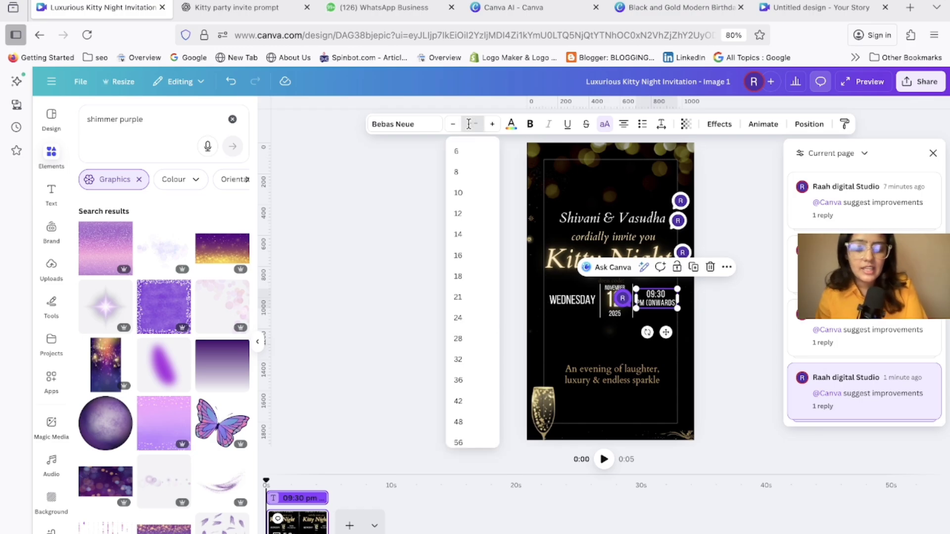
pyautogui.click(382, 187)
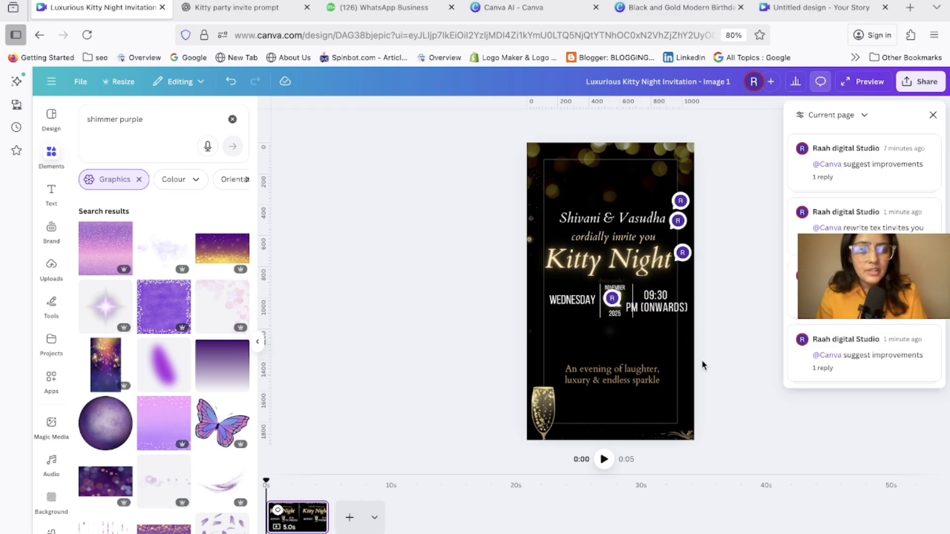
pyautogui.click(627, 288)
pyautogui.moveTo(626, 290); pyautogui.dragTo(667, 306)
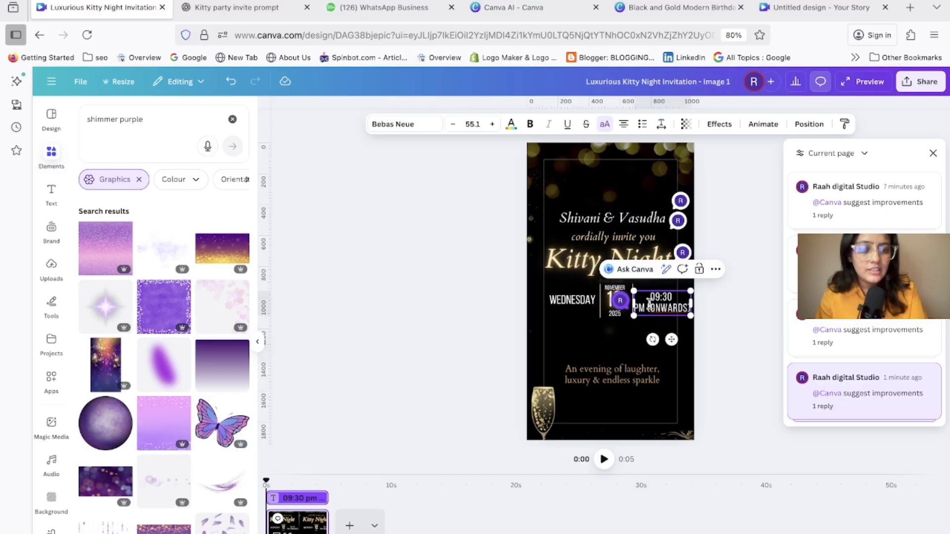
# Reword the time text as "09:30 PM" on the first line and "ONWARDS" without brackets on the second.
pyautogui.press('BackSpace')
pyautogui.press('BackSpace')
pyautogui.press('BackSpace')
pyautogui.press('BackSpace')
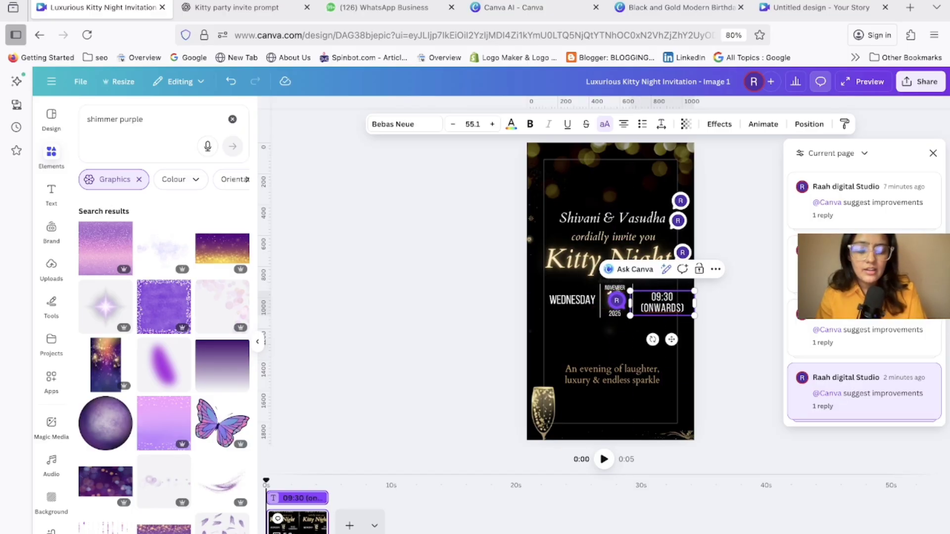
pyautogui.write('PM')
pyautogui.press('BackSpace')
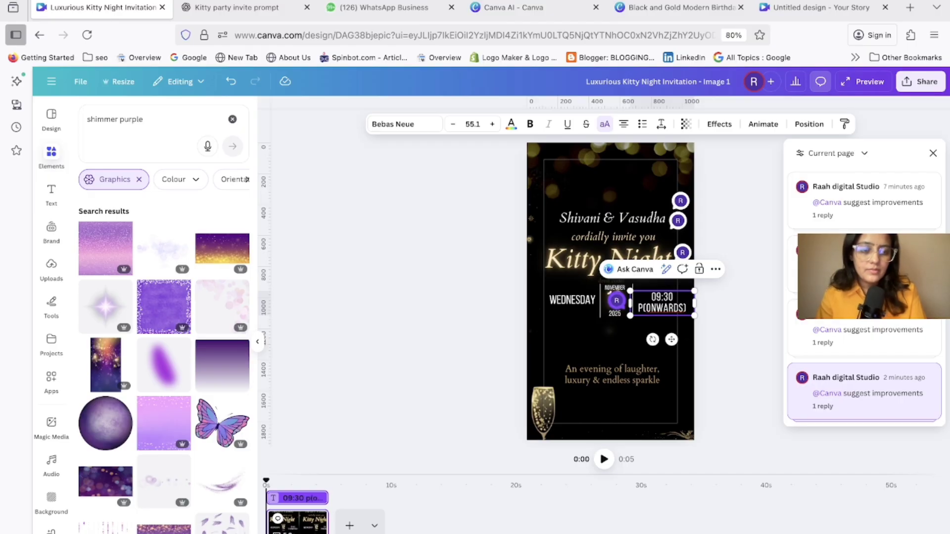
pyautogui.press('BackSpace')
pyautogui.write('PM')
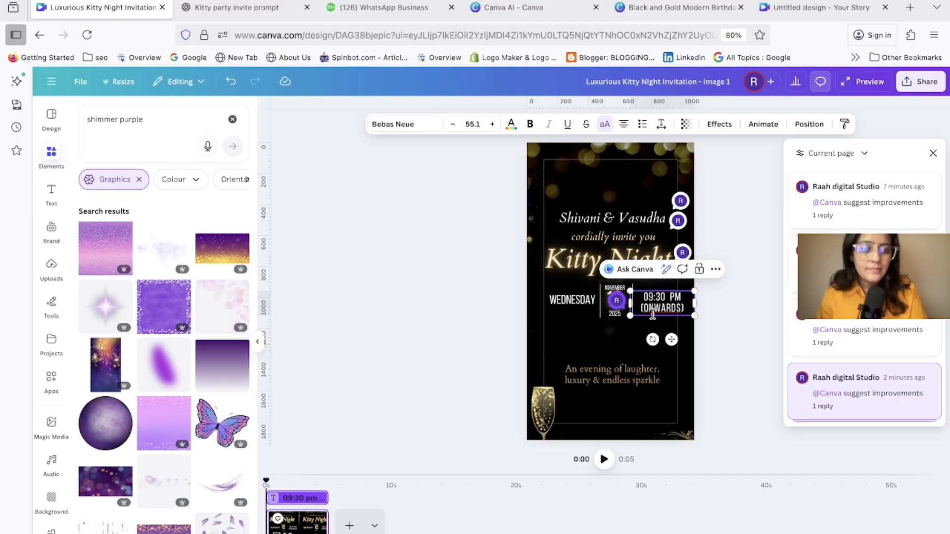
pyautogui.press('Delete')
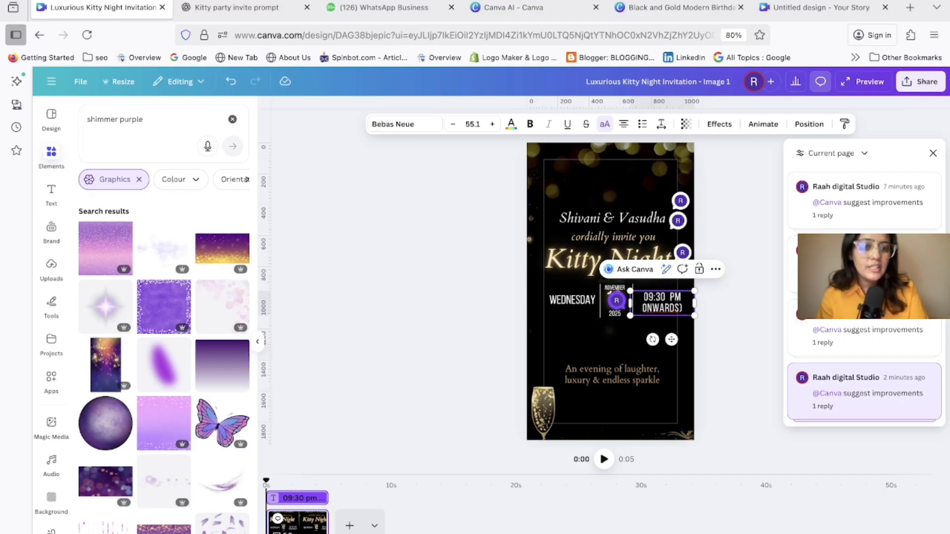
pyautogui.press('BackSpace')
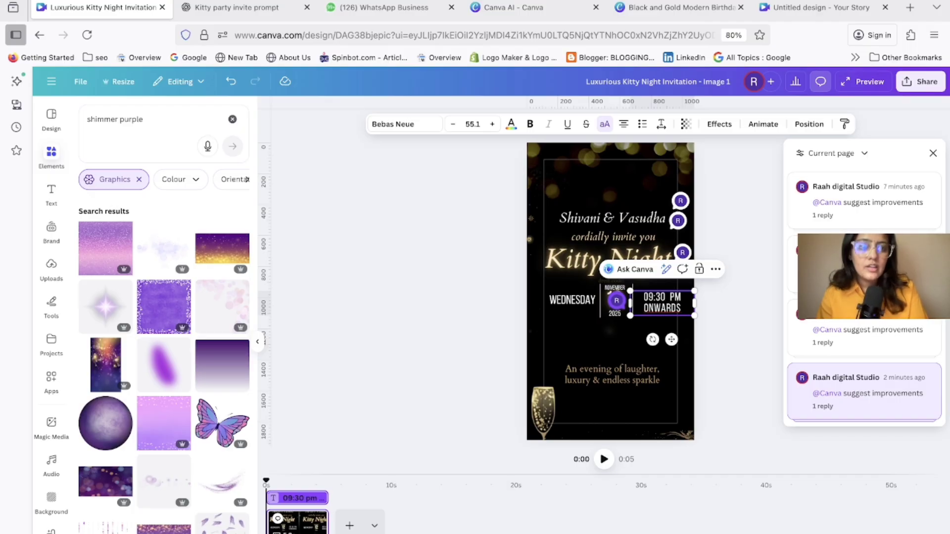
# Nudge the "09:30 PM ONWARDS" text slightly up and to the left within the date block.
pyautogui.click(709, 324)
pyautogui.moveTo(654, 301); pyautogui.dragTo(652, 298)
pyautogui.click(752, 297)
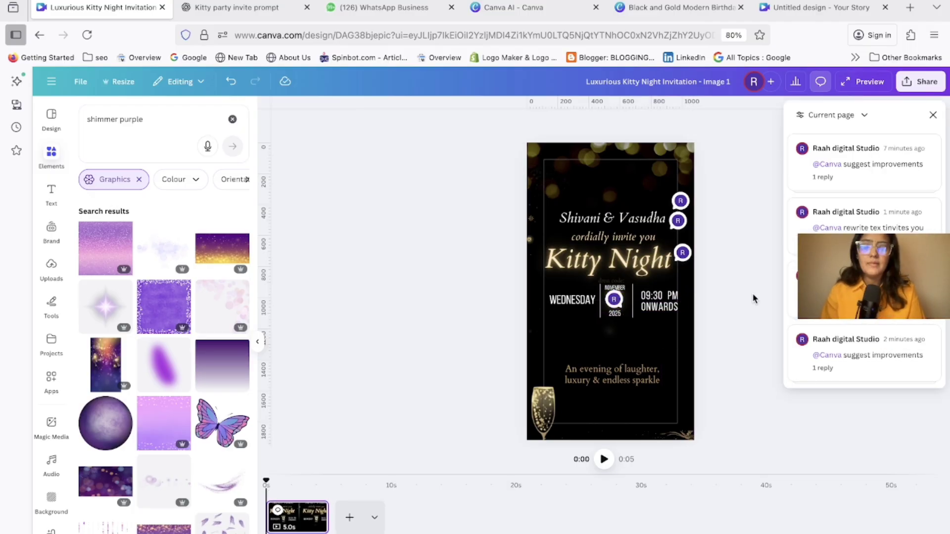
# Select the whole weekday, date and time block and move it slightly left to centre it on the invitation.
pyautogui.click(561, 297)
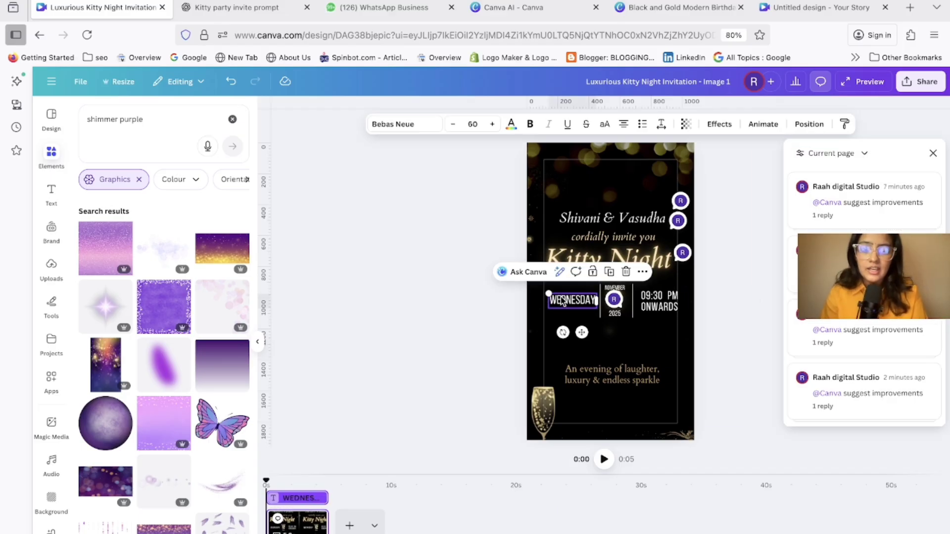
pyautogui.moveTo(485, 287); pyautogui.dragTo(748, 355)
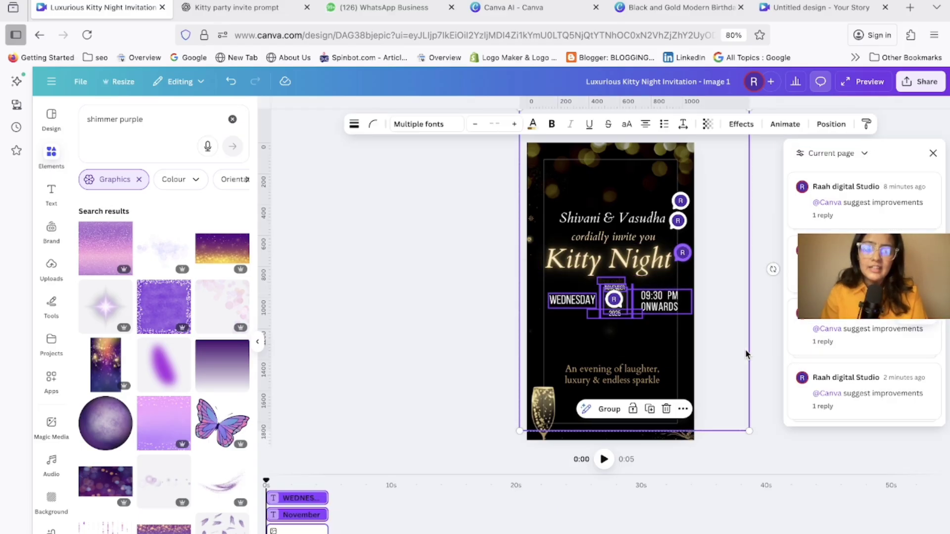
pyautogui.moveTo(657, 295); pyautogui.dragTo(650, 293)
pyautogui.click(695, 320)
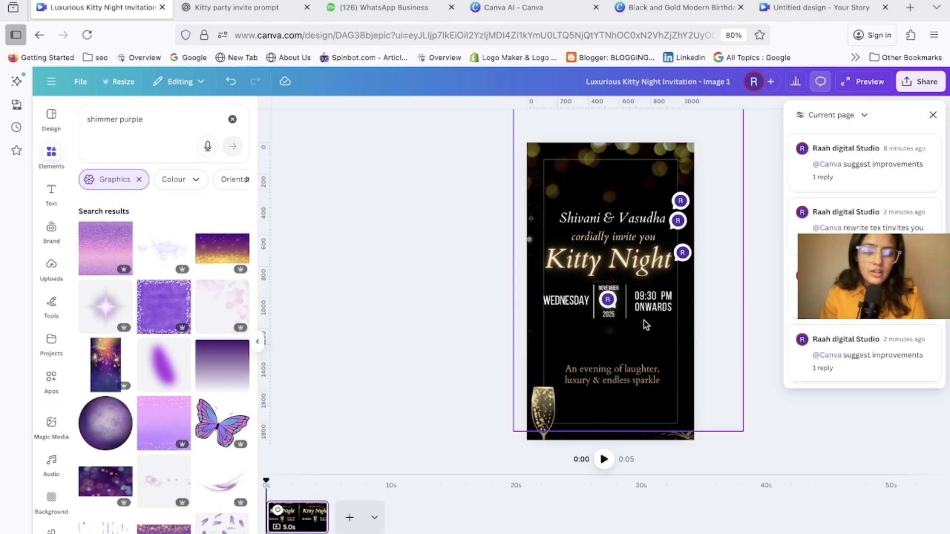
# Open Canva's comment on the time text and close the "Untitled design - Your Story" browser tab.
pyautogui.click(609, 301)
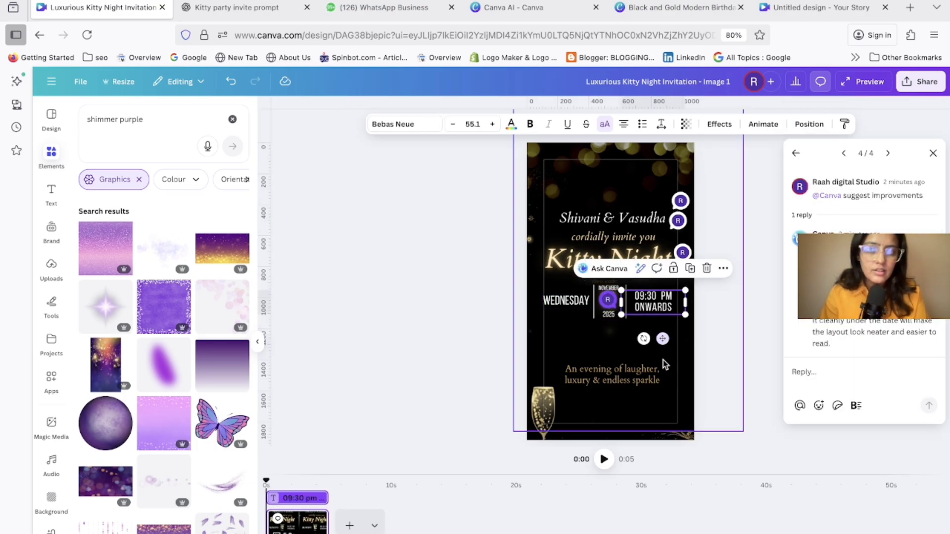
pyautogui.click(885, 7)
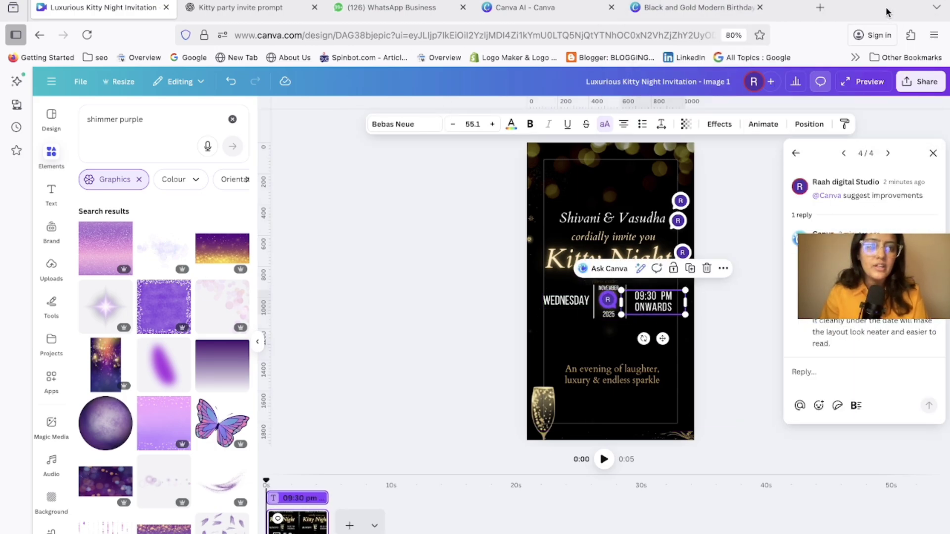
# Close the "Black and Gold Modern Birthday" and "Canva AI" browser tabs and deselect the time text.
pyautogui.click(760, 8)
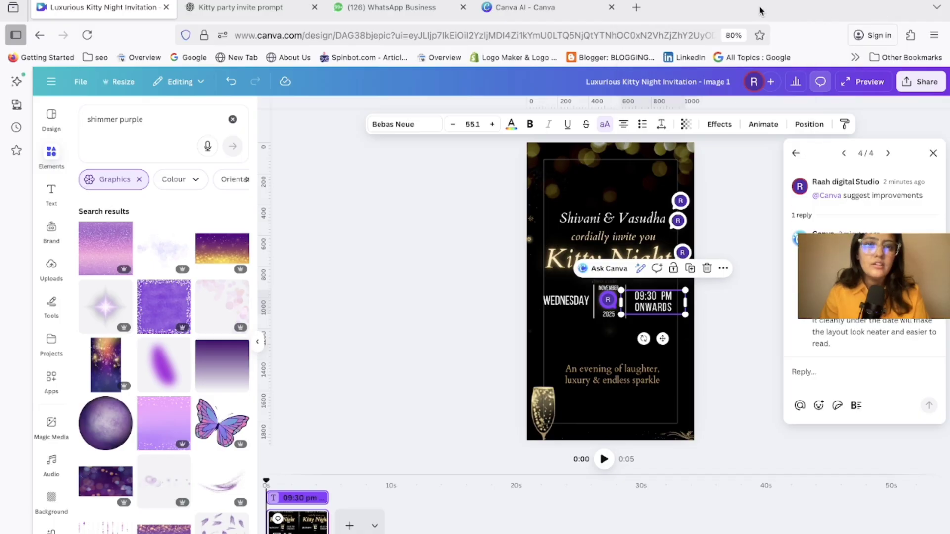
pyautogui.click(616, 10)
pyautogui.click(475, 370)
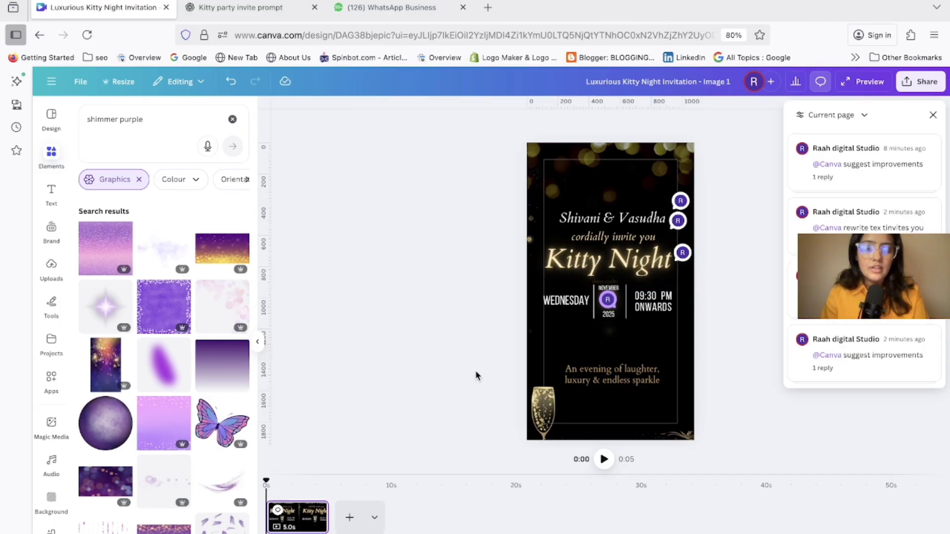
# Recolour the "09:30 PM ONWARDS" and "WEDNESDAY" texts with the light gold yellow from the document colours.
pyautogui.click(649, 308)
pyautogui.click(512, 123)
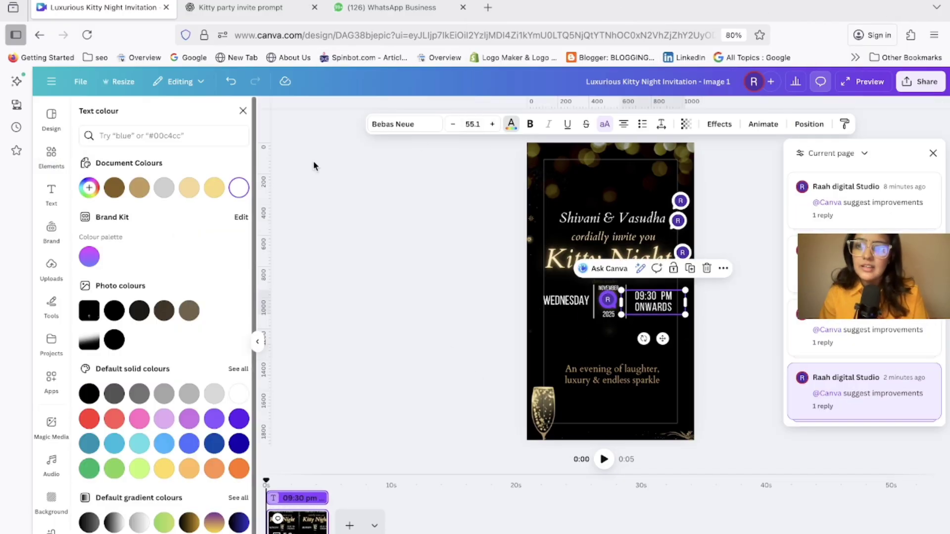
pyautogui.click(566, 301)
pyautogui.click(213, 190)
pyautogui.click(455, 256)
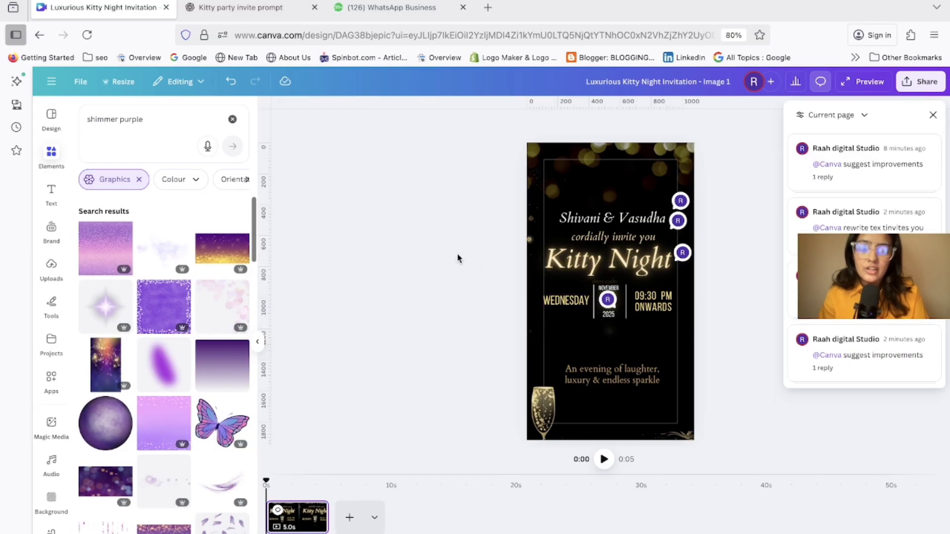
# Move the "An evening of laughter, luxury & endless sparkle" tagline up closer beneath the date block.
pyautogui.click(631, 380)
pyautogui.moveTo(631, 380); pyautogui.dragTo(629, 351)
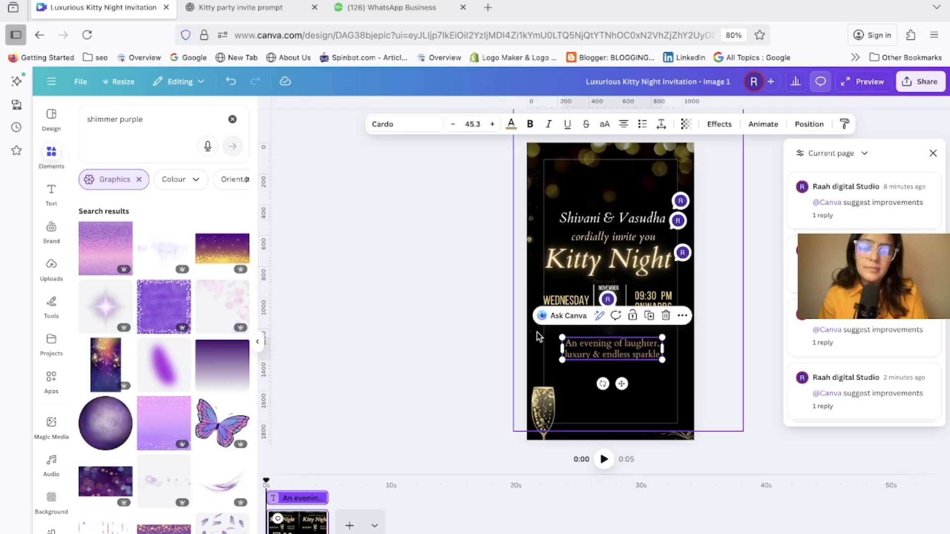
pyautogui.click(536, 333)
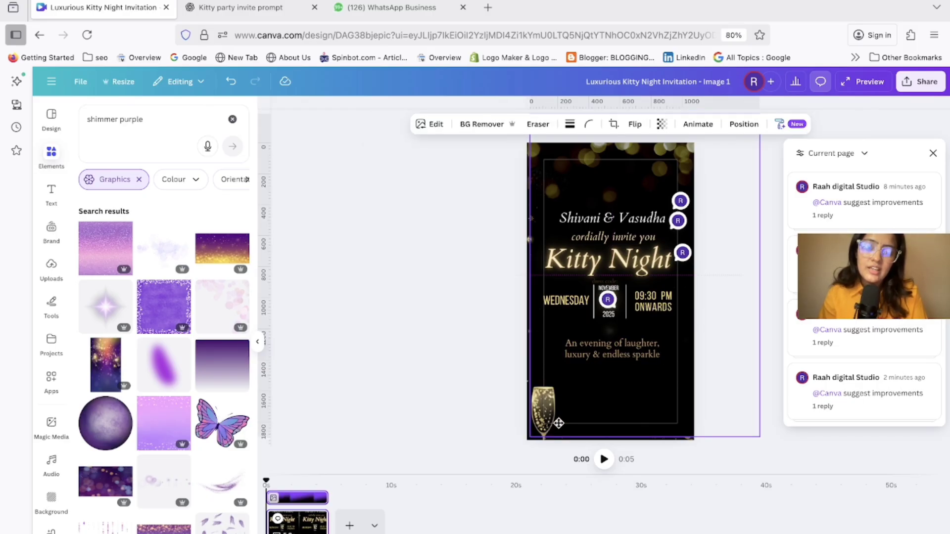
pyautogui.click(440, 399)
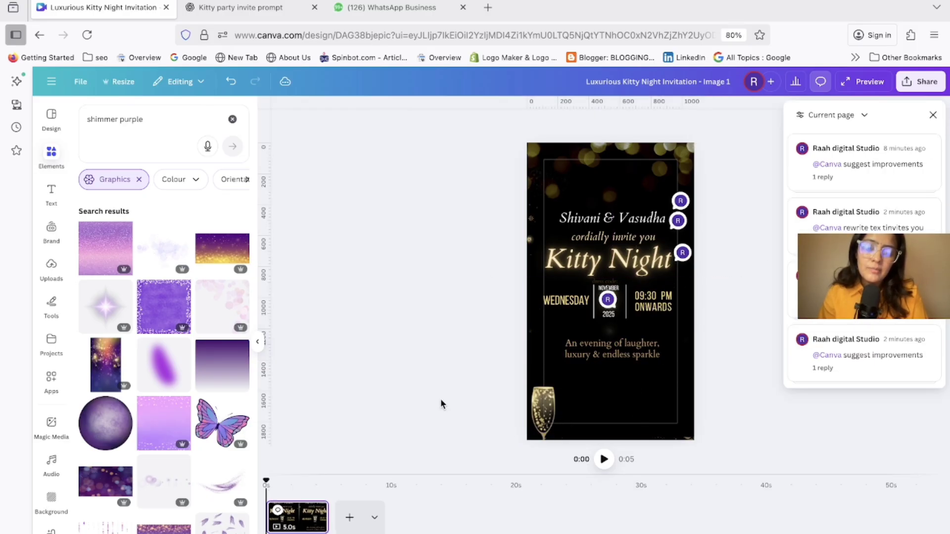
# Raise the champagne glass along the invitation's left edge until it is fully shown and place a matching copy at the right edge.
pyautogui.click(539, 411)
pyautogui.moveTo(540, 411); pyautogui.dragTo(532, 350)
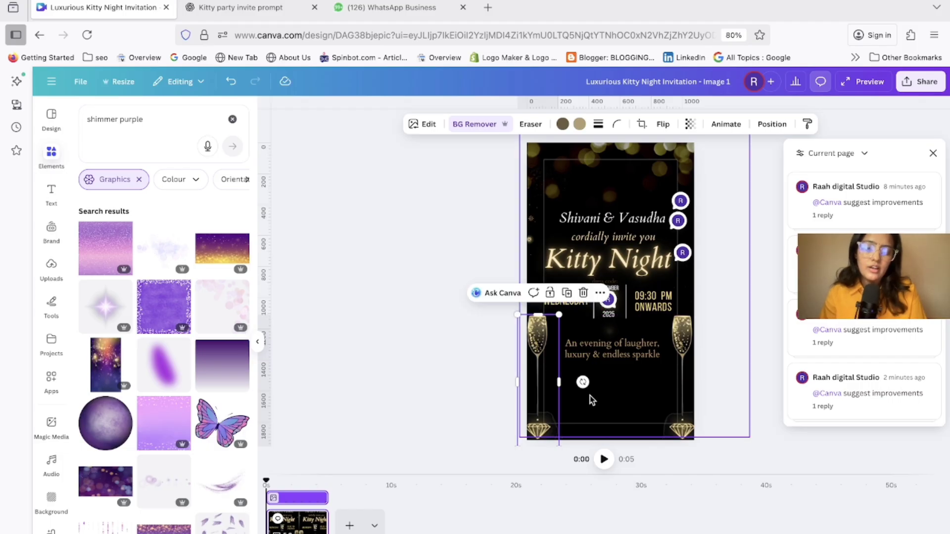
# Tilt the left champagne glass clockwise, shrink it and place it in the invitation's upper-left corner.
pyautogui.moveTo(583, 382); pyautogui.dragTo(576, 403)
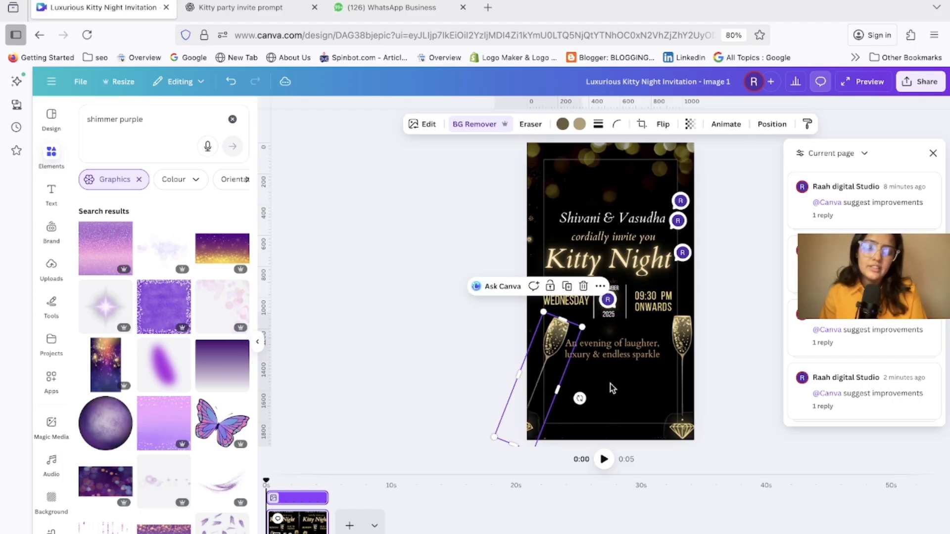
pyautogui.moveTo(541, 343); pyautogui.dragTo(546, 217)
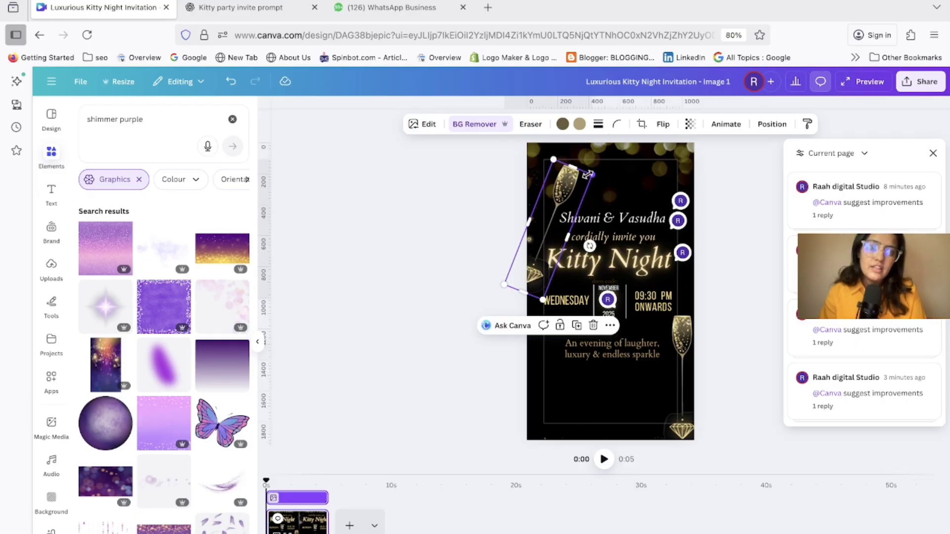
pyautogui.moveTo(591, 175); pyautogui.dragTo(552, 200)
pyautogui.moveTo(539, 247); pyautogui.dragTo(534, 200)
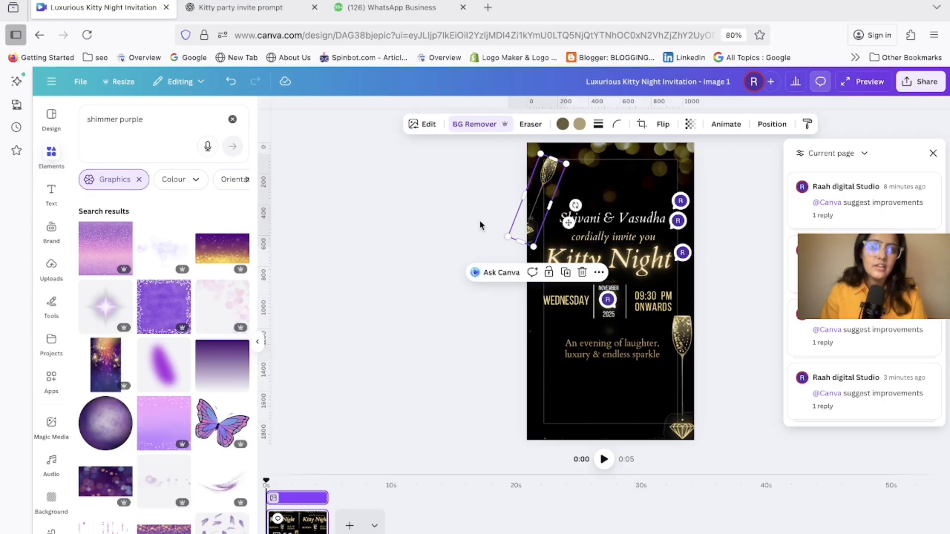
# Replace the right-edge champagne glass with a copy of the small tilted one in the invitation's lower-right corner, leaning it counter-clockwise.
pyautogui.click(480, 224)
pyautogui.click(682, 363)
pyautogui.moveTo(682, 363); pyautogui.dragTo(544, 166)
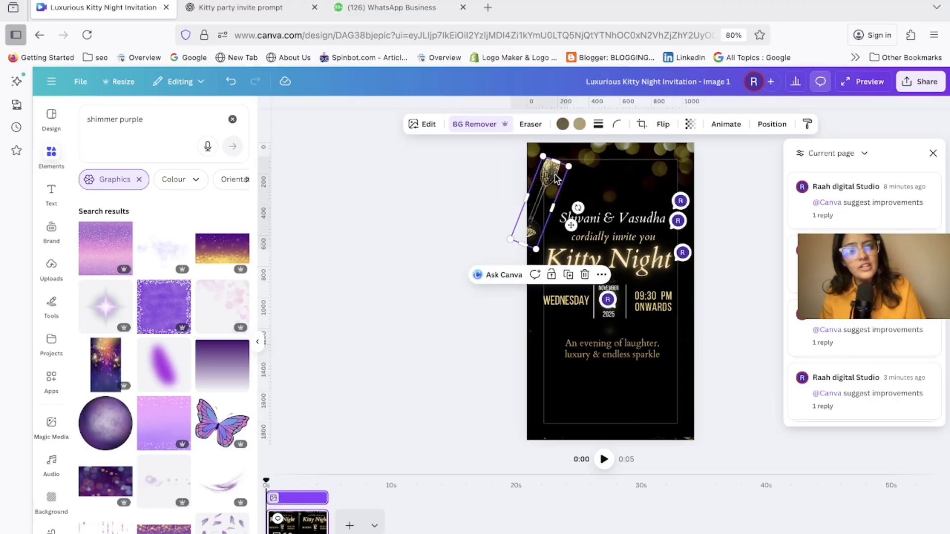
pyautogui.hotkey('ctrl', 'z')
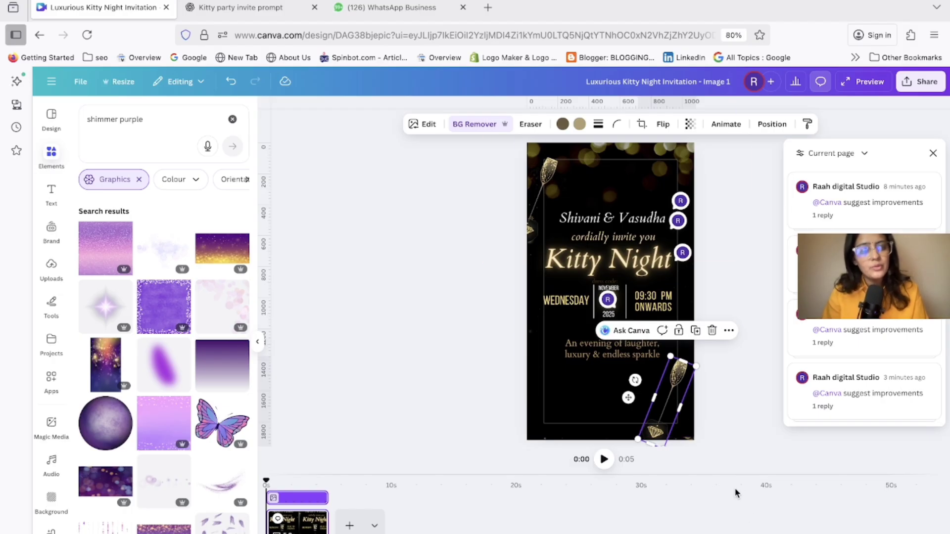
pyautogui.moveTo(635, 380); pyautogui.dragTo(682, 409)
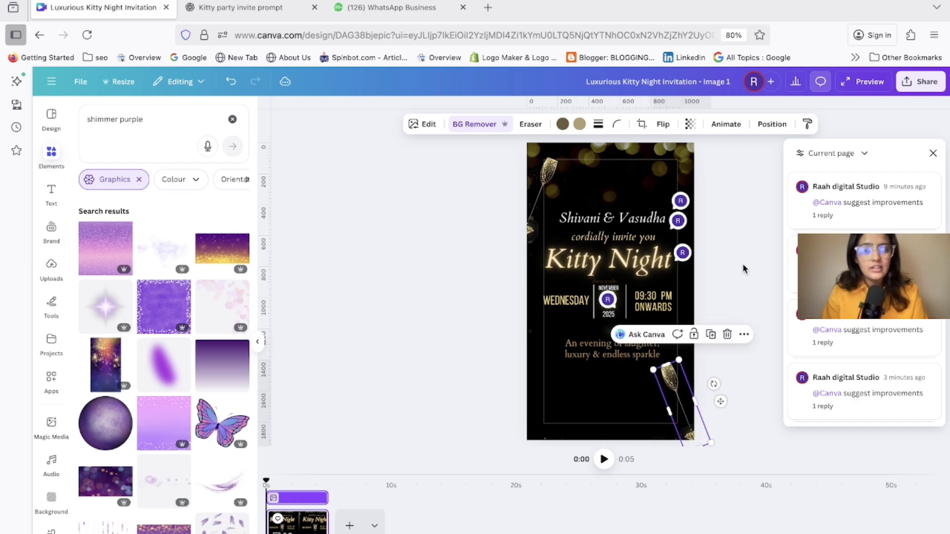
pyautogui.click(742, 264)
# Select the tilted champagne glass in the invitation's upper-left corner.
pyautogui.click(546, 187)
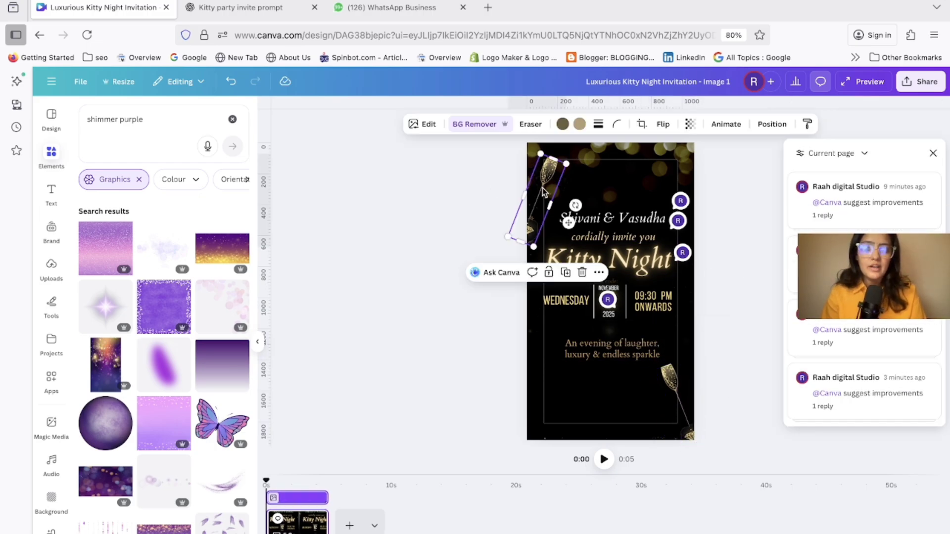
# Shrink the lower champagne glass graphic and position it against the invitation's right edge, level with the area below the tagline.
pyautogui.click(672, 382)
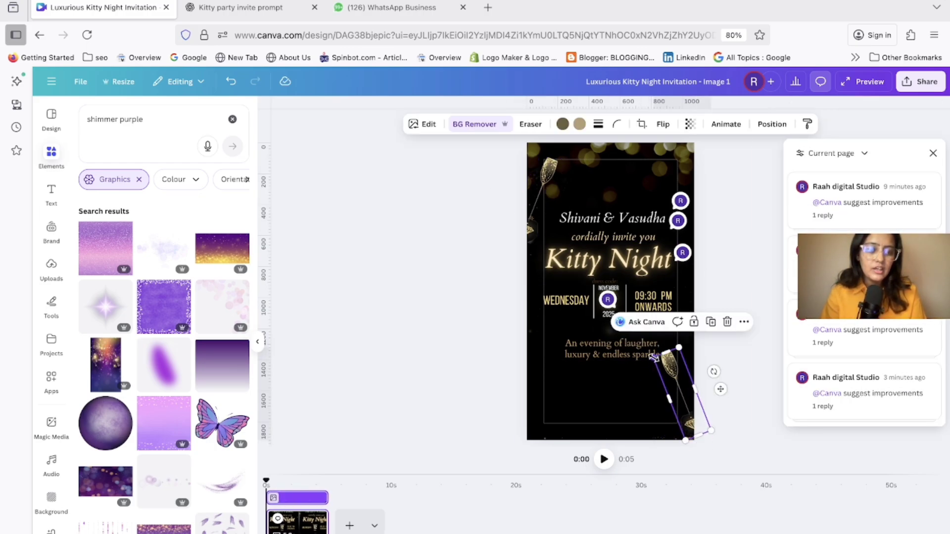
pyautogui.moveTo(653, 357); pyautogui.dragTo(677, 366)
pyautogui.click(696, 341)
pyautogui.click(686, 389)
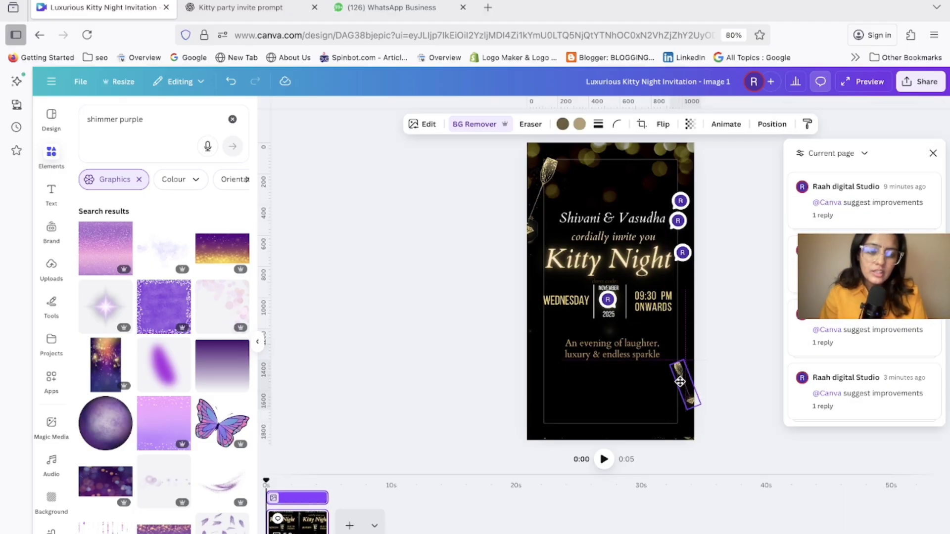
pyautogui.click(714, 269)
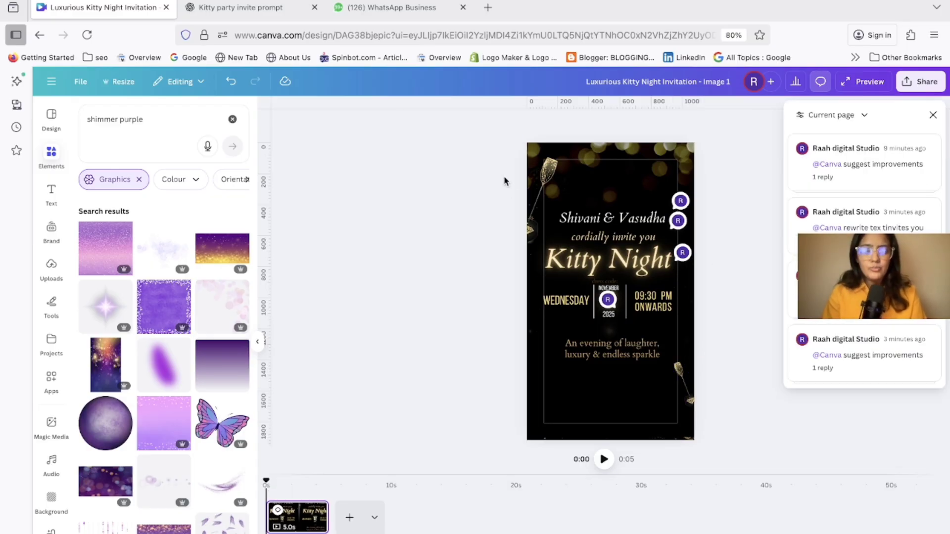
# Nudge the "An evening of laughter, luxury & endless sparkle" tagline up slightly and recolour it white.
pyautogui.click(627, 352)
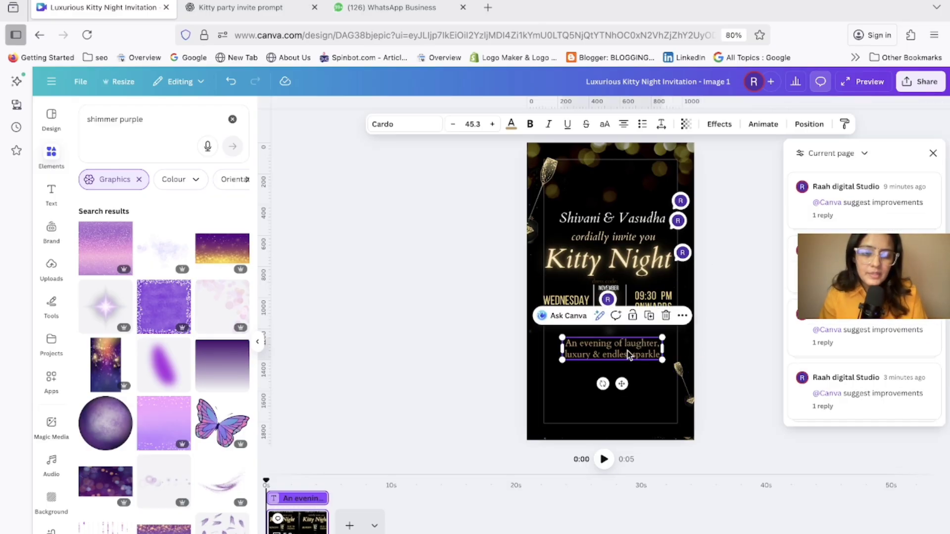
pyautogui.moveTo(627, 351); pyautogui.dragTo(628, 348)
pyautogui.click(509, 124)
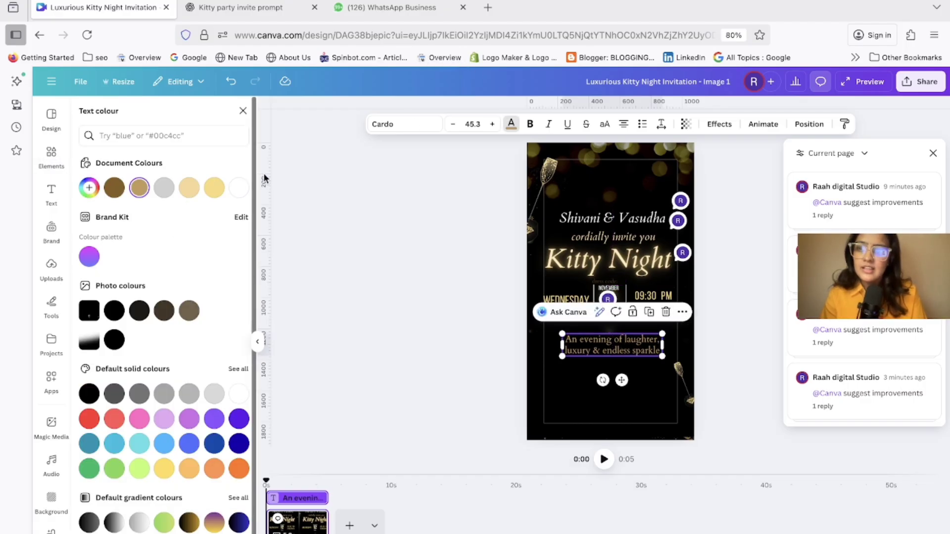
pyautogui.click(241, 190)
pyautogui.click(351, 309)
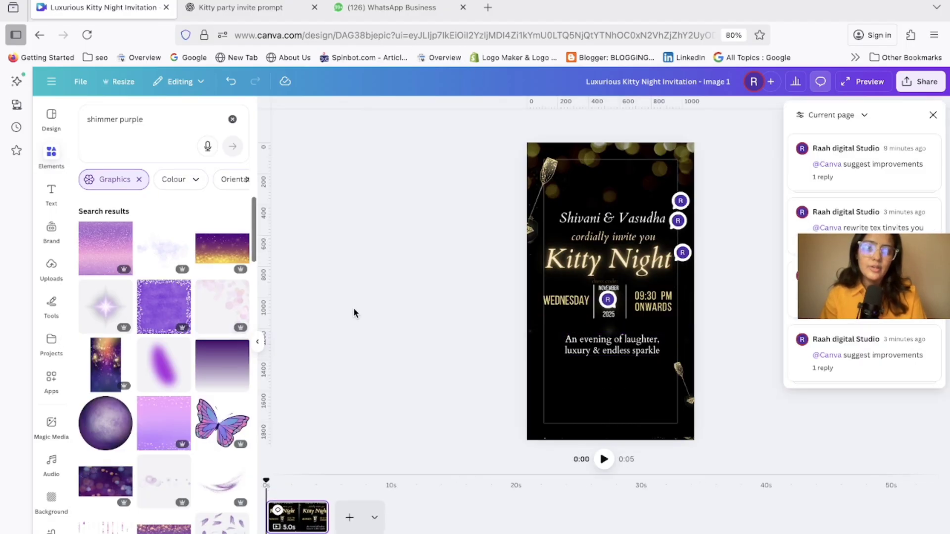
# Move the hosts' names line slightly closer to "cordially invite you" and reload the design page.
pyautogui.click(609, 222)
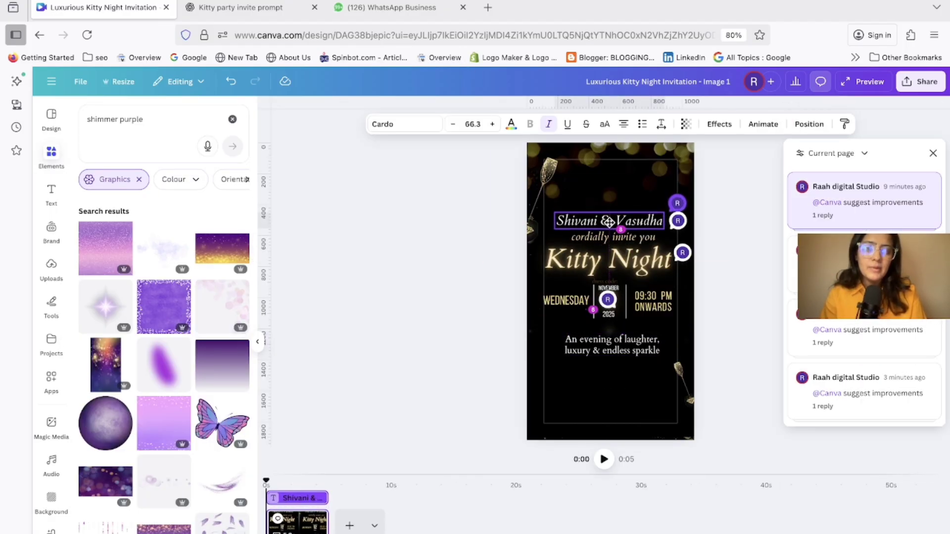
pyautogui.click(463, 378)
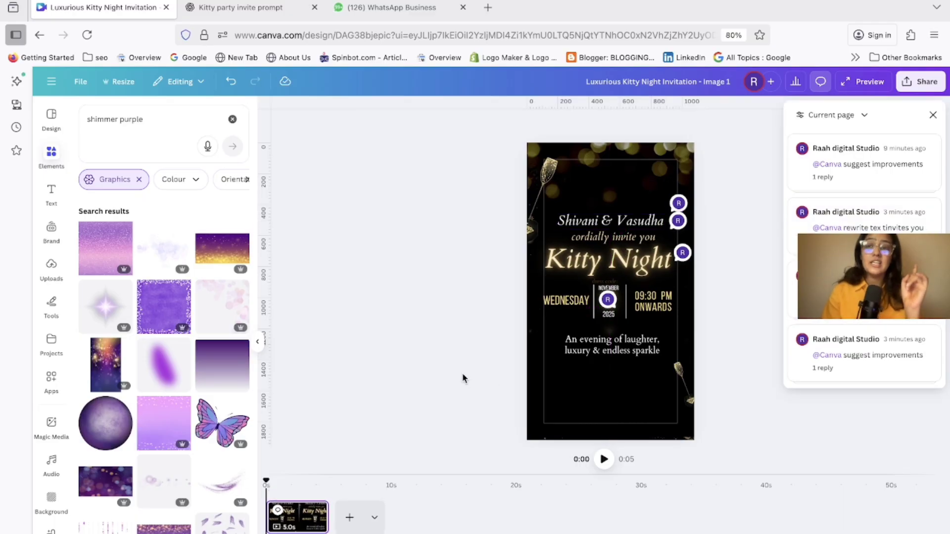
pyautogui.click(97, 33)
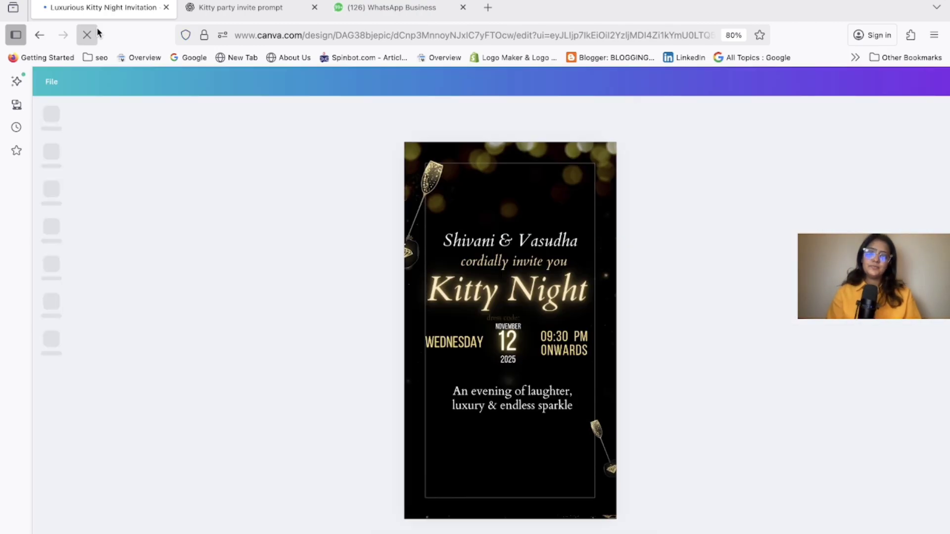
# Switch to the ChatGPT conversation and send the request "lines dena dress code black".
pyautogui.click(228, 13)
pyautogui.scroll(5, 415, 515)
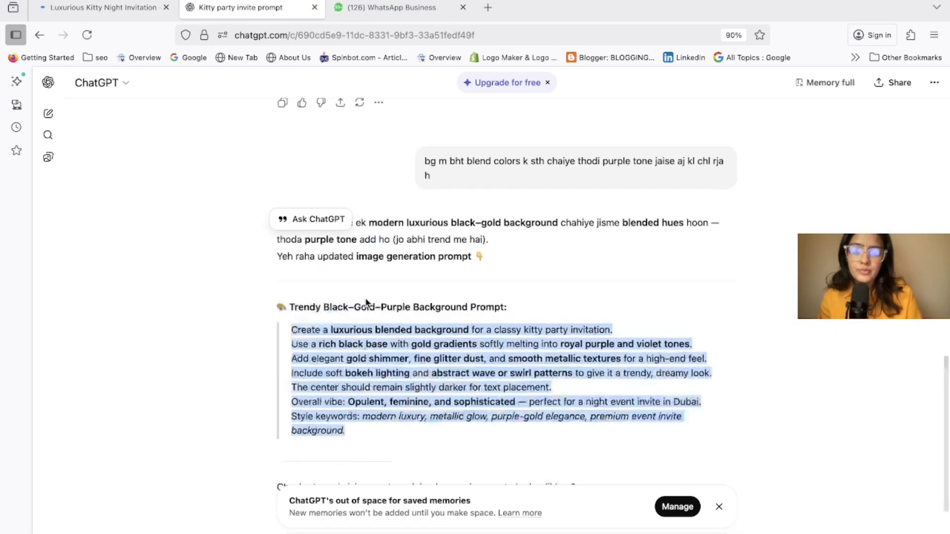
pyautogui.scroll(-5, 415, 515)
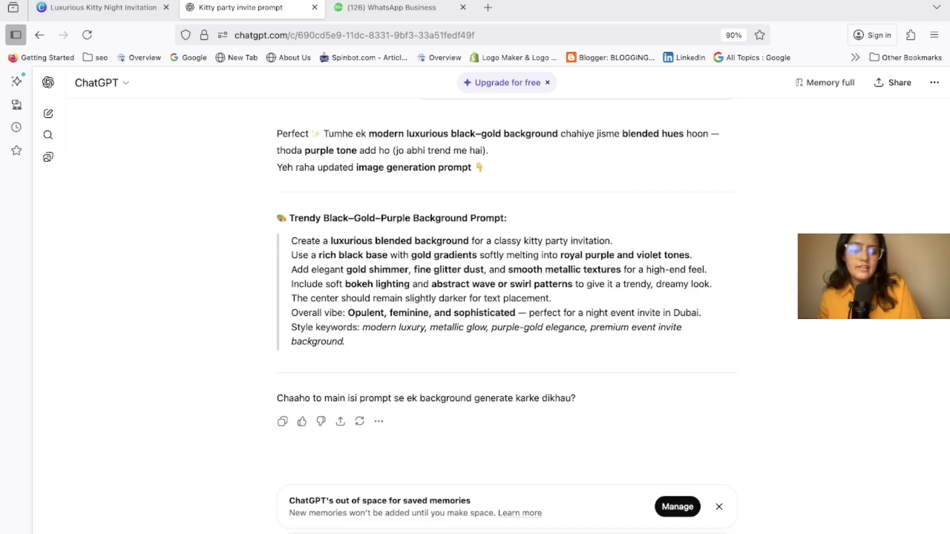
pyautogui.press('Return')
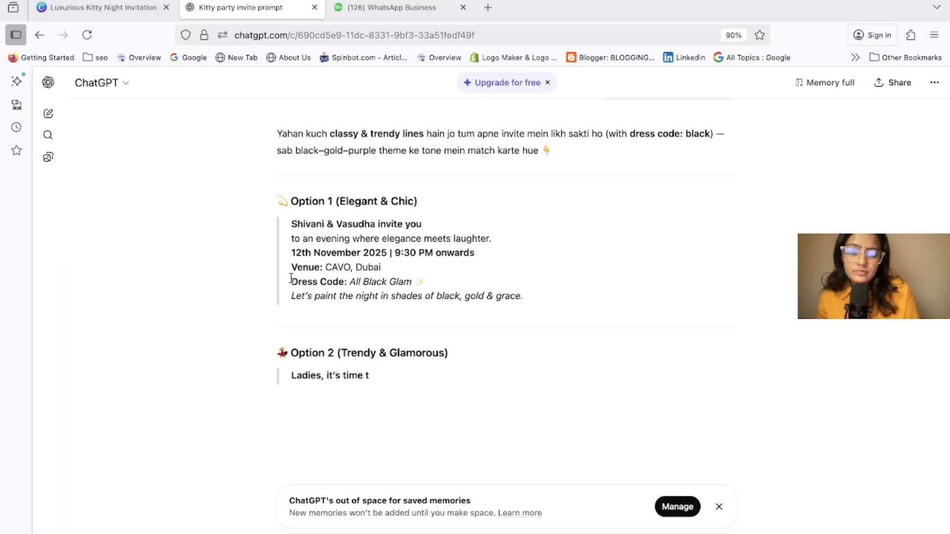
# Copy the "Dress Code: All Black Glam ✨" line from Option 1 and review the other suggested invite wordings.
pyautogui.moveTo(290, 281); pyautogui.dragTo(423, 280)
pyautogui.hotkey('ctrl', 'c')
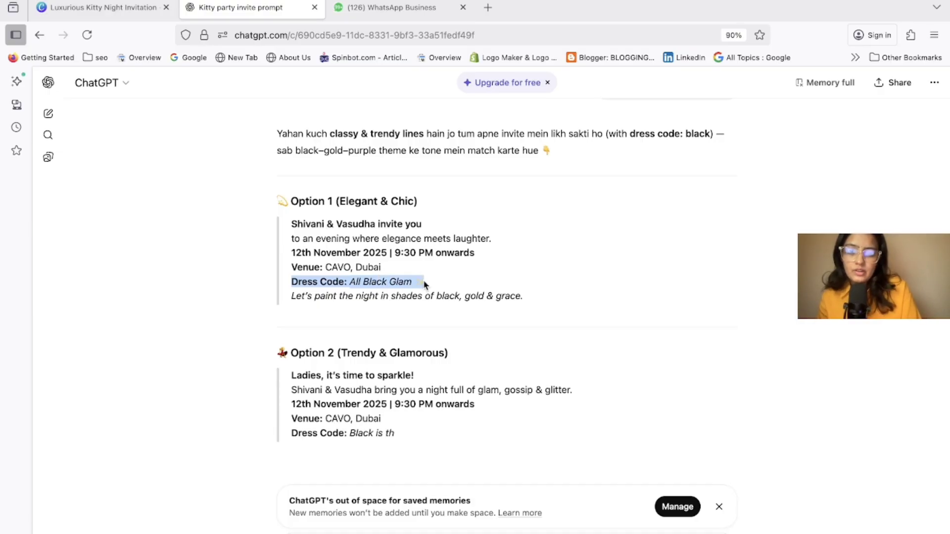
pyautogui.scroll(-1, 408, 361)
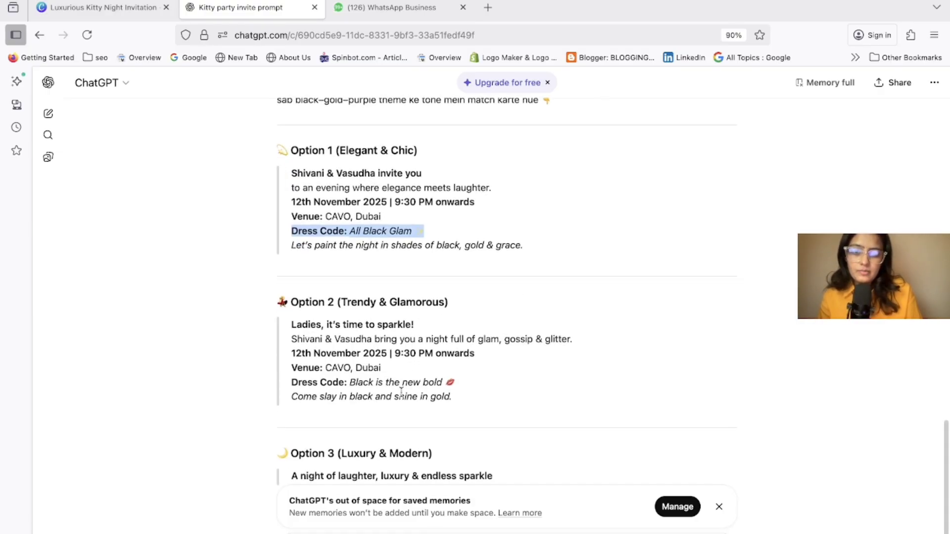
pyautogui.scroll(-2, 353, 382)
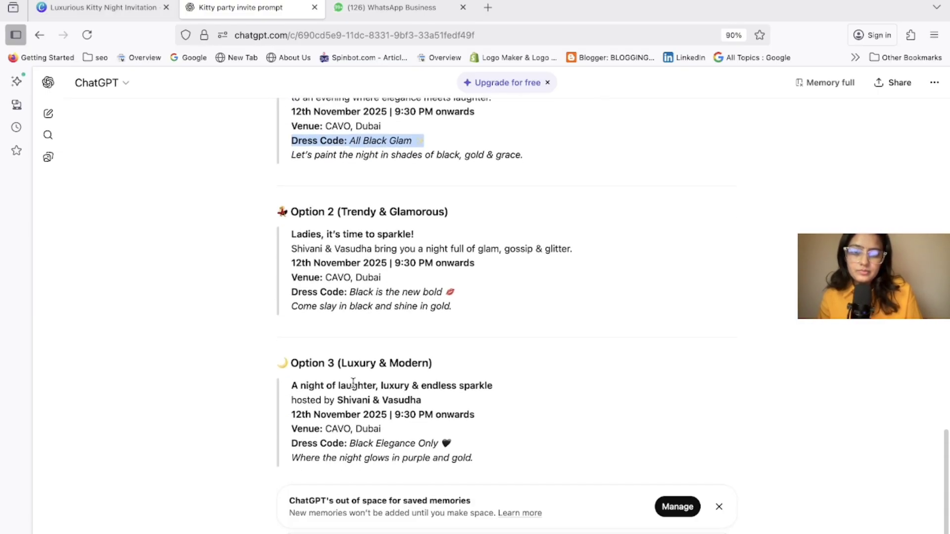
pyautogui.scroll(3, 327, 322)
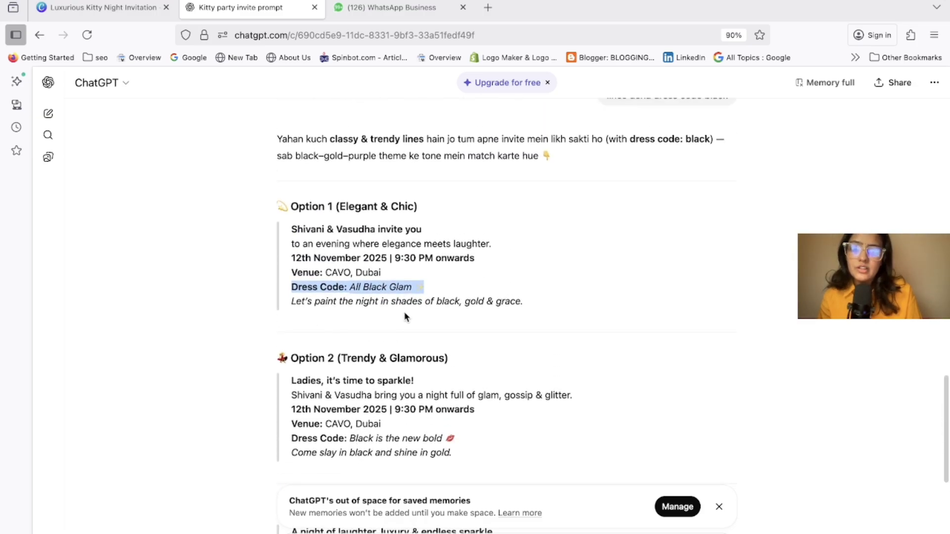
pyautogui.scroll(3, 440, 315)
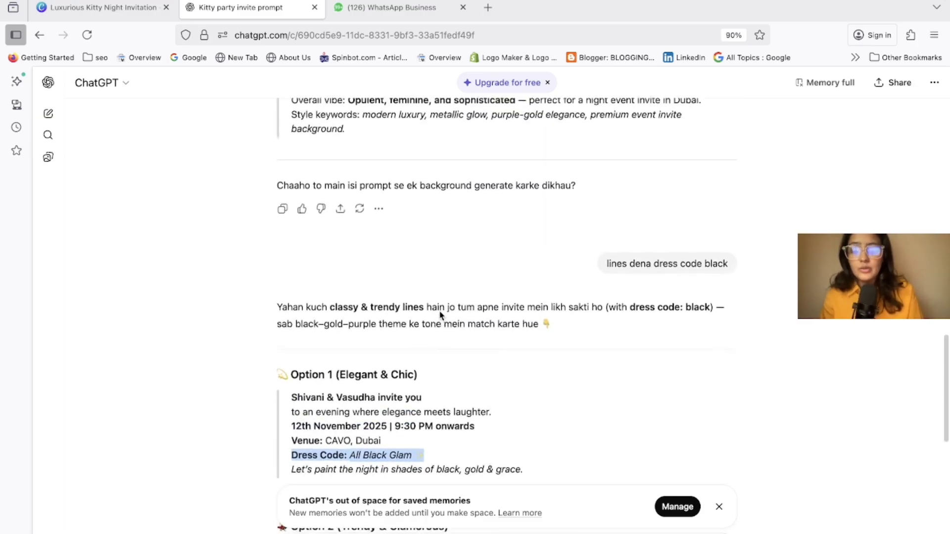
# Back in Canva, move the tagline down slightly and add a subheading below it reading "Dress Code: All Black Glam ✨".
pyautogui.click(110, 7)
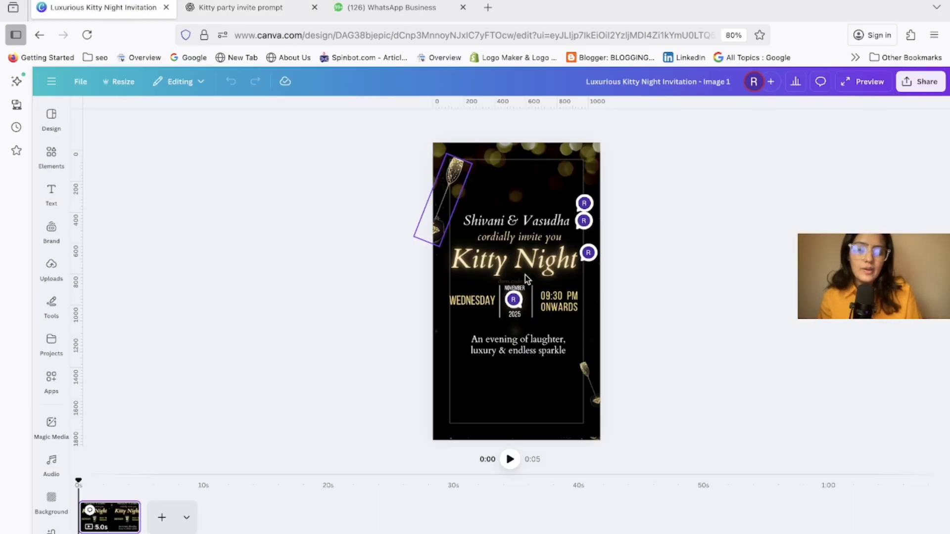
pyautogui.click(510, 356)
pyautogui.click(51, 193)
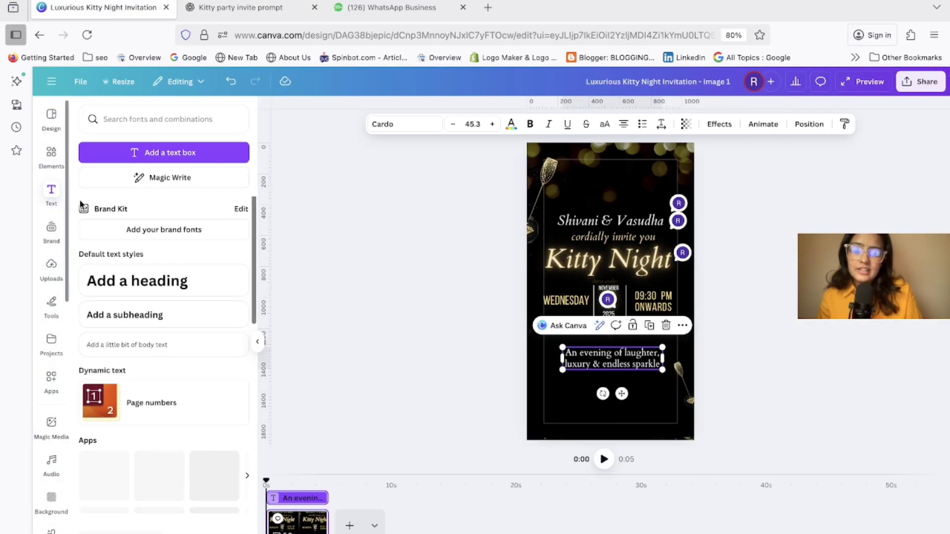
pyautogui.click(186, 323)
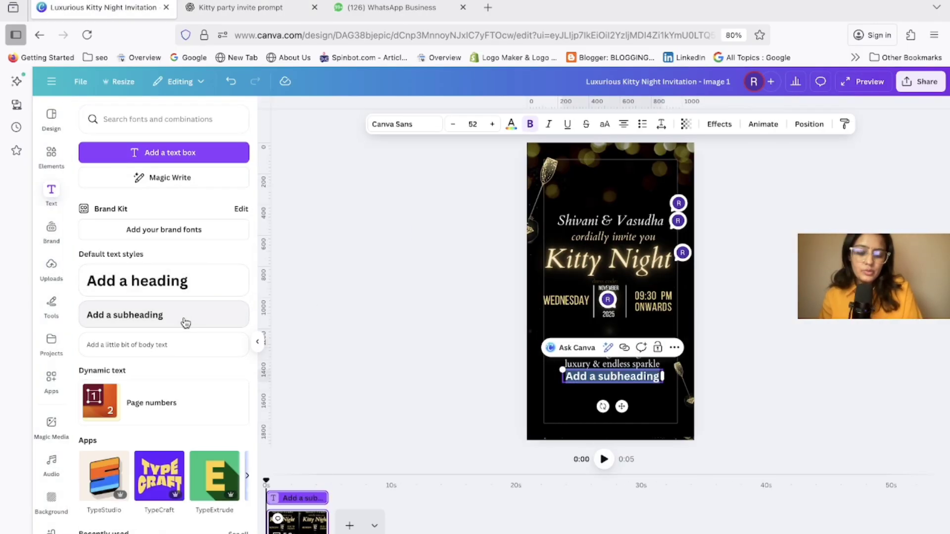
pyautogui.hotkey('ctrl', 'v')
# Scale the dress code text to size 31.9 on one line and place it between the date row and the tagline.
pyautogui.click(572, 397)
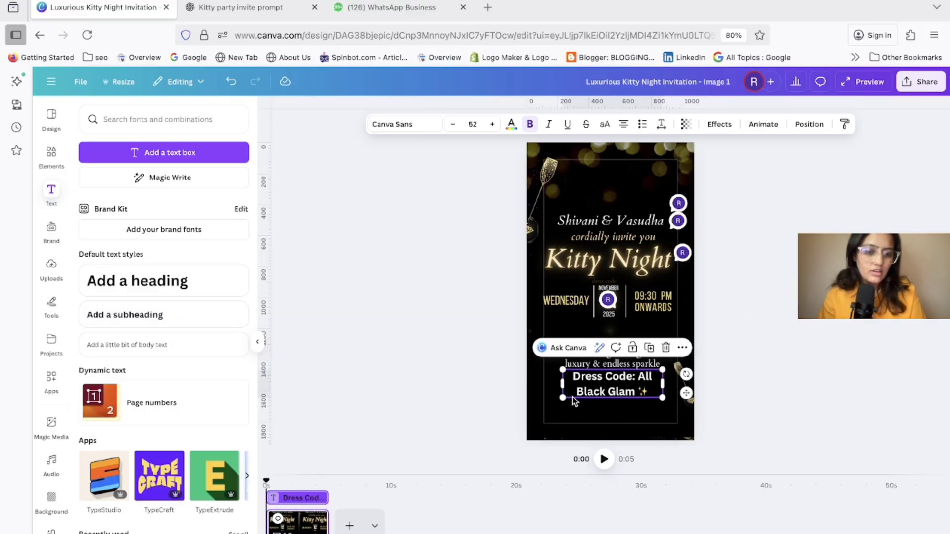
pyautogui.moveTo(563, 384)
pyautogui.mouseDown()
pyautogui.moveTo(516, 388)
pyautogui.moveTo(497, 378)
pyautogui.moveTo(555, 382)
pyautogui.mouseUp()
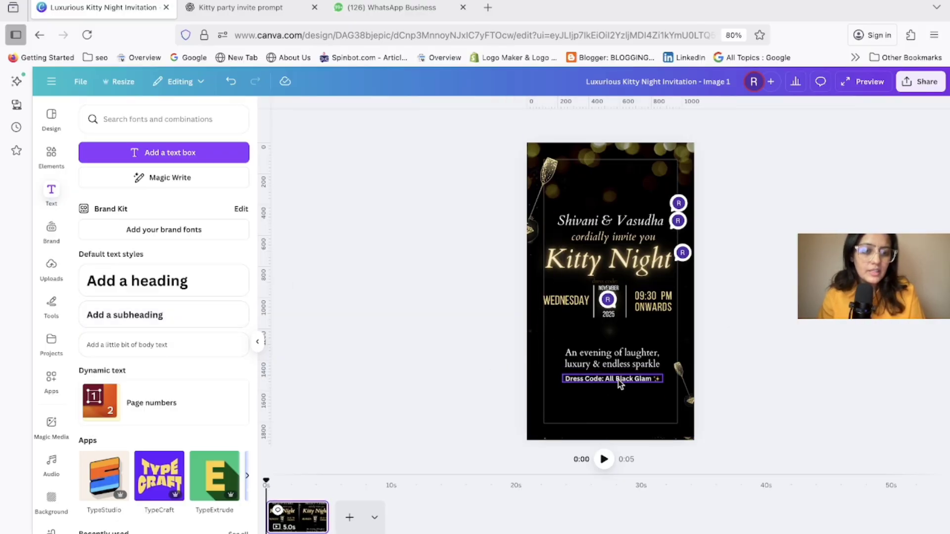
pyautogui.moveTo(622, 380); pyautogui.dragTo(620, 335)
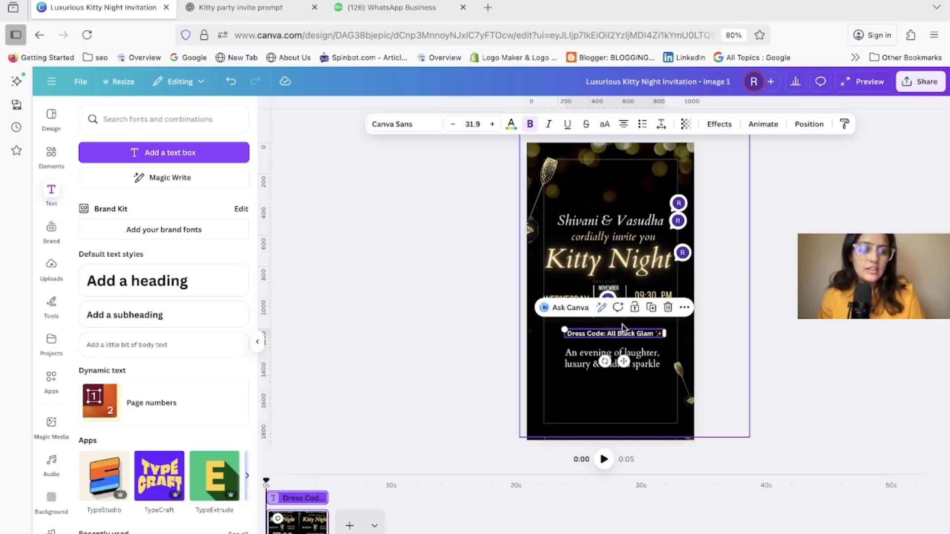
pyautogui.click(602, 308)
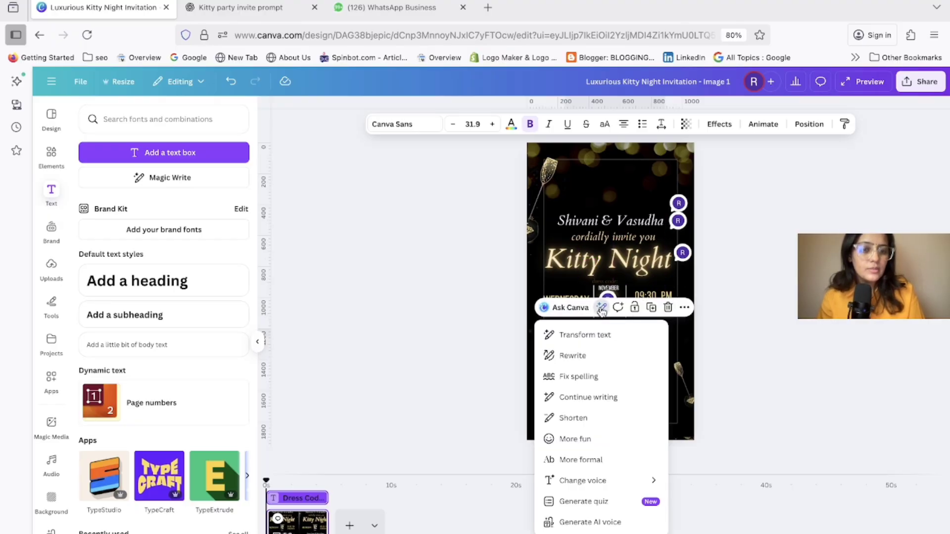
pyautogui.click(589, 336)
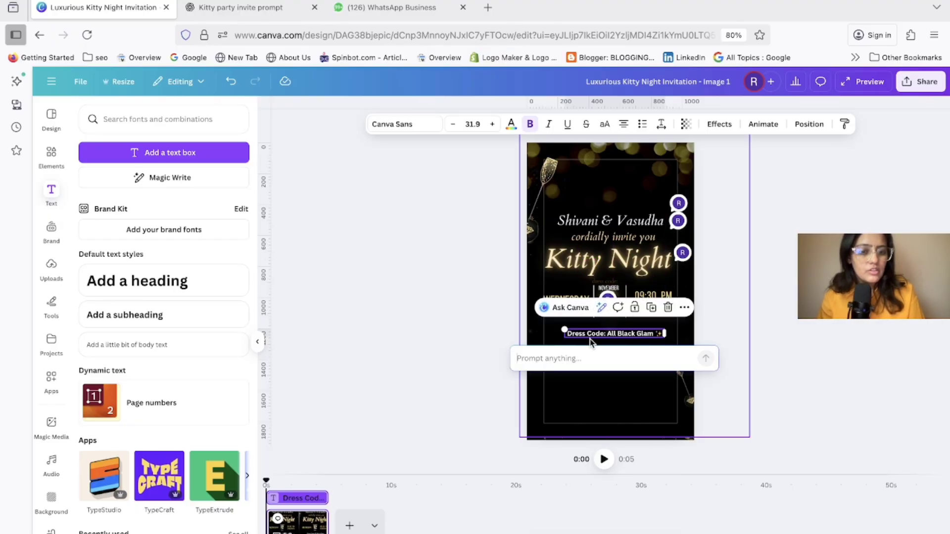
pyautogui.press('super+v')
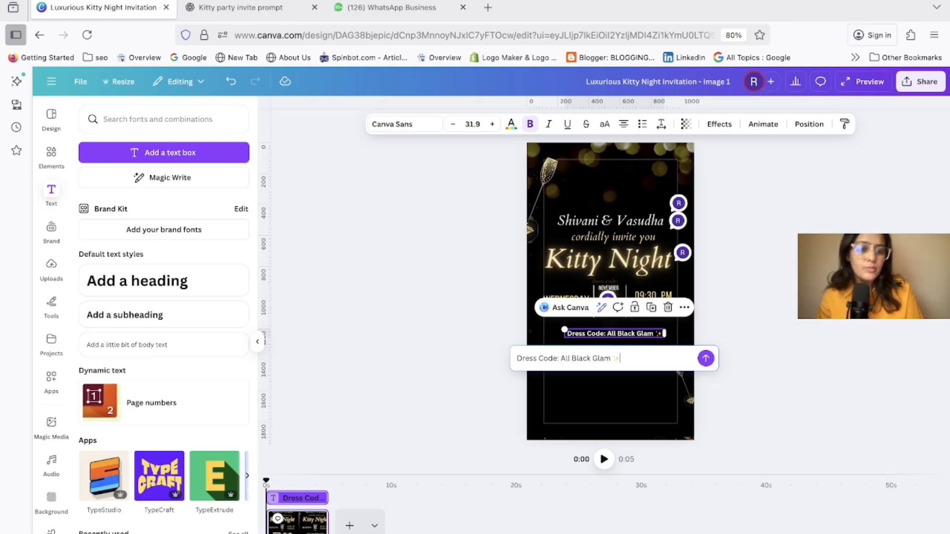
pyautogui.click(732, 297)
# Ask Canva to rewrite the dress code text and replace it with the suggestion "Dress Code: Black, Bold & Glam ✨".
pyautogui.click(589, 333)
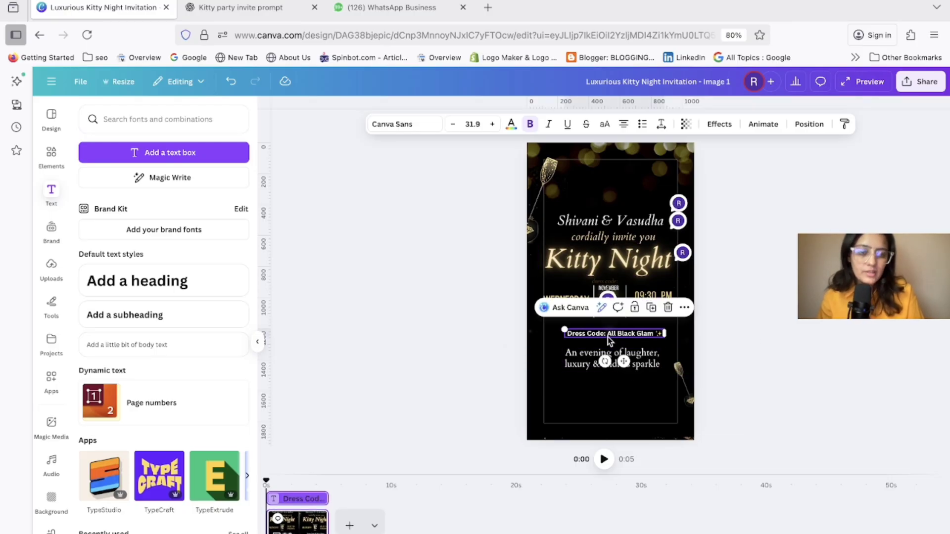
pyautogui.click(557, 312)
pyautogui.click(749, 391)
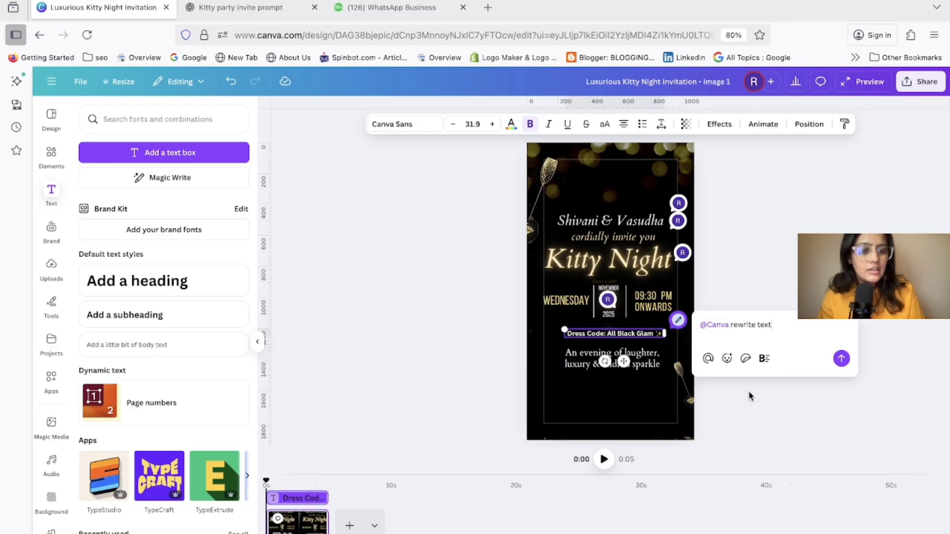
pyautogui.click(841, 359)
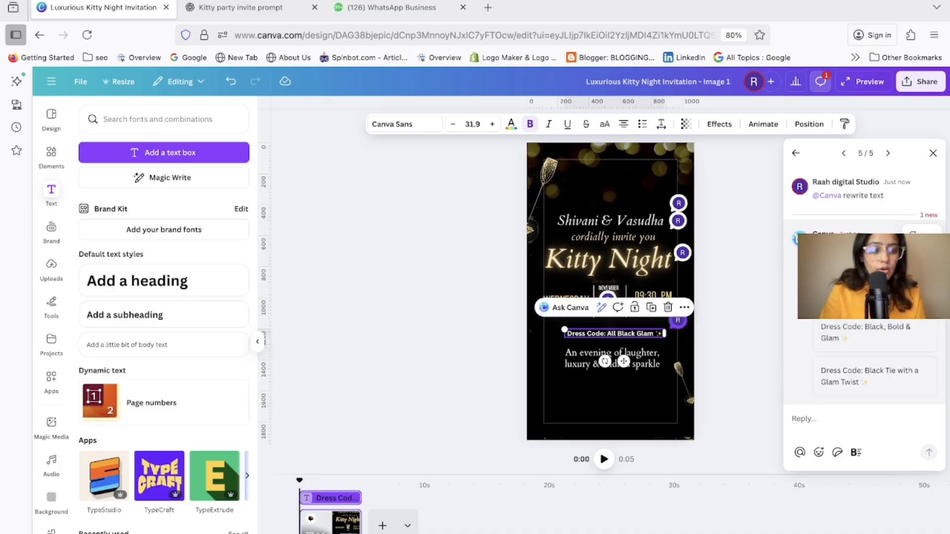
pyautogui.click(842, 341)
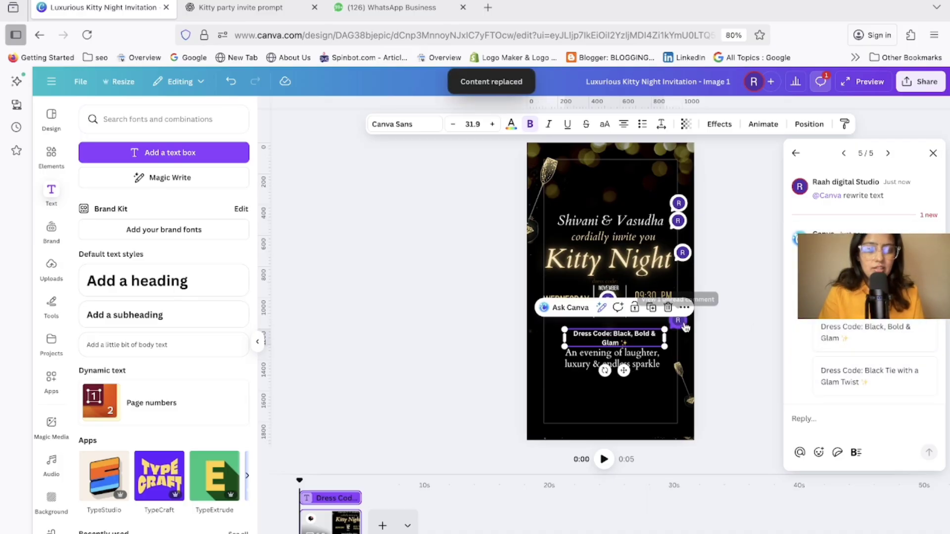
# Widen the dress code text box so the line fits on one row, and centre it above the tagline.
pyautogui.moveTo(666, 338); pyautogui.dragTo(628, 338)
pyautogui.click(730, 296)
pyautogui.click(636, 337)
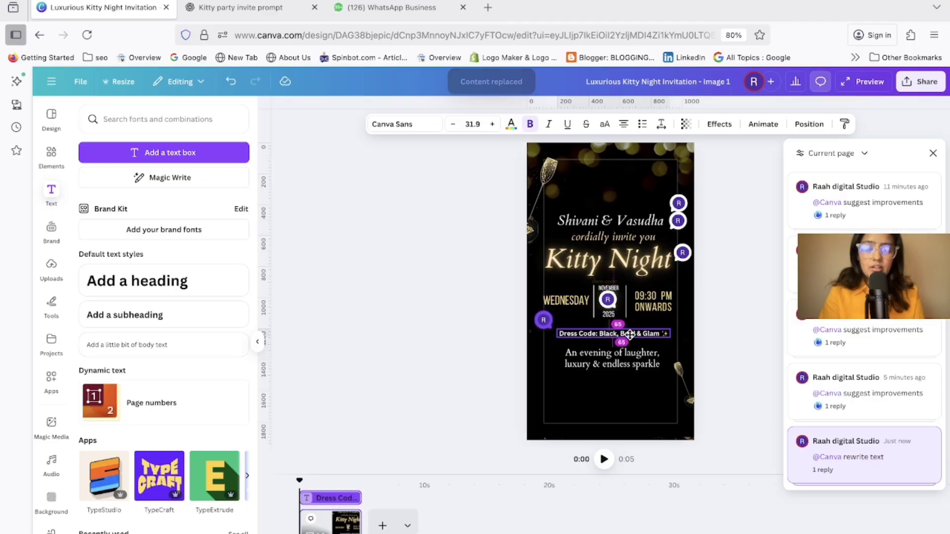
# Switch to ChatGPT and request alternative wording by sending "Dress Code: All Black Glam ✨ dress code ki jgh kuch aur".
pyautogui.click(251, 9)
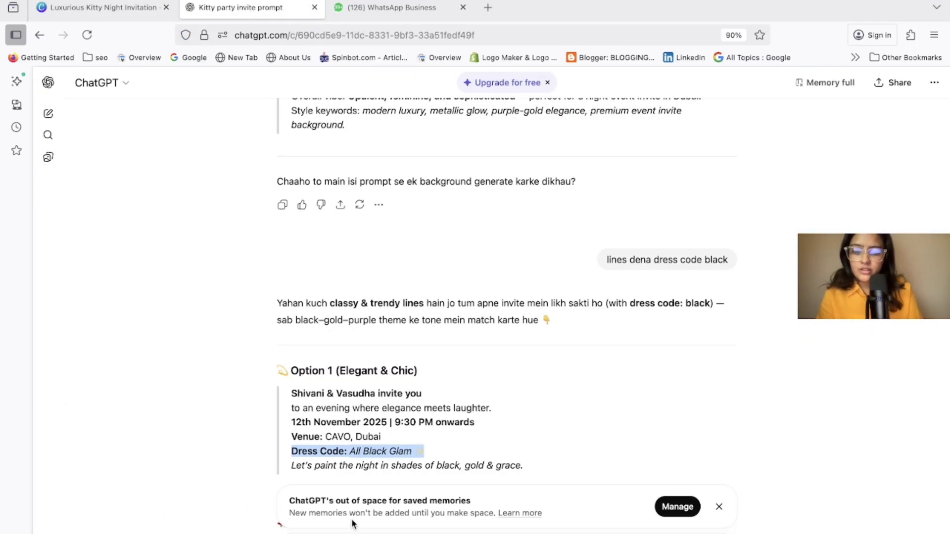
pyautogui.click(357, 453)
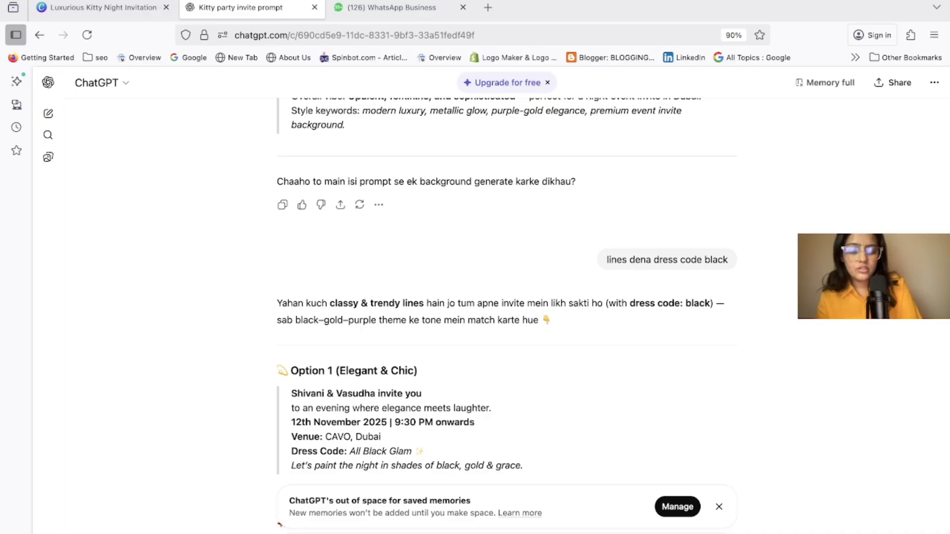
pyautogui.press('Return')
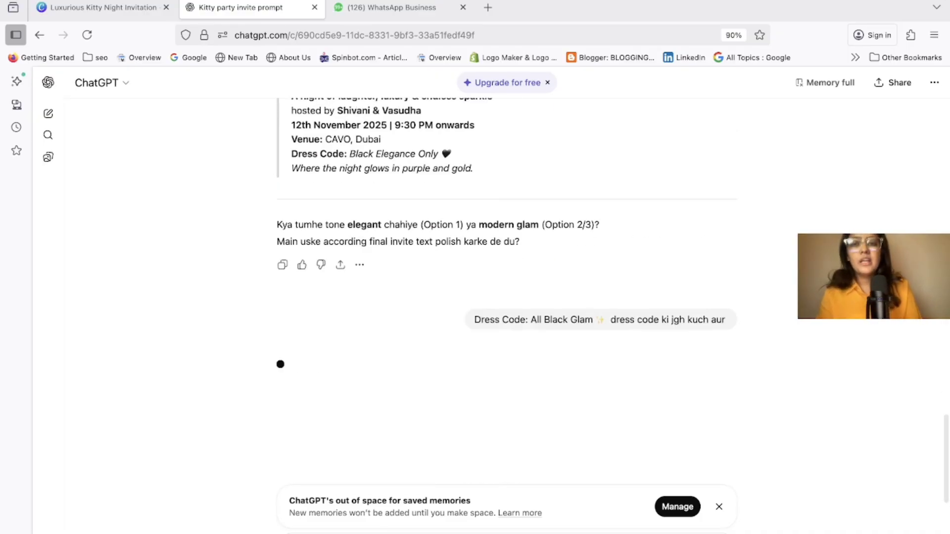
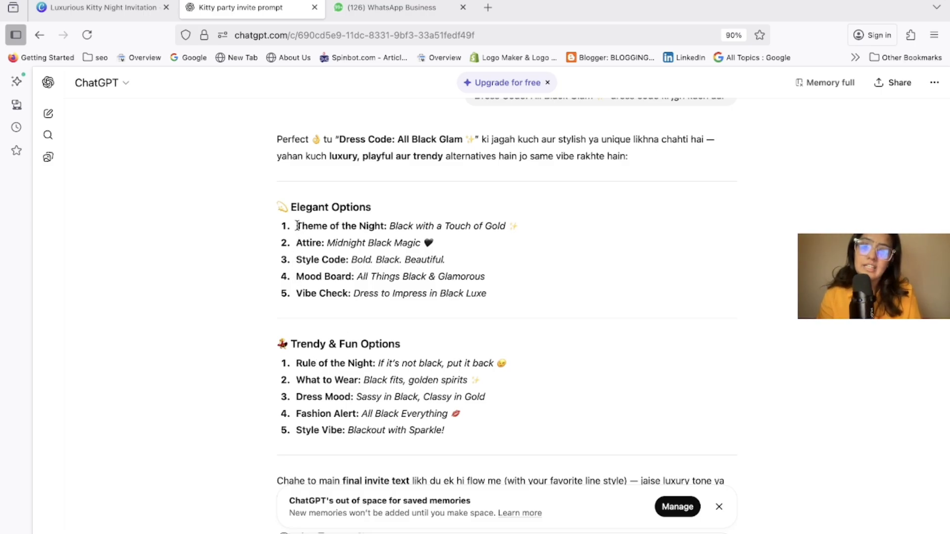
# Copy "Theme of the Night" from ChatGPT's elegant options and replace the dress code text in Canva with it.
pyautogui.moveTo(298, 226); pyautogui.dragTo(383, 231)
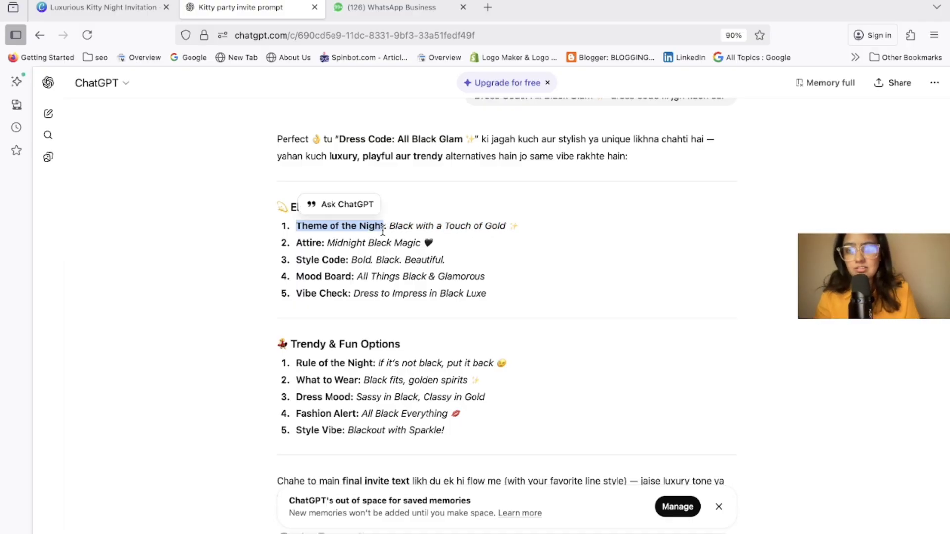
pyautogui.click(99, 7)
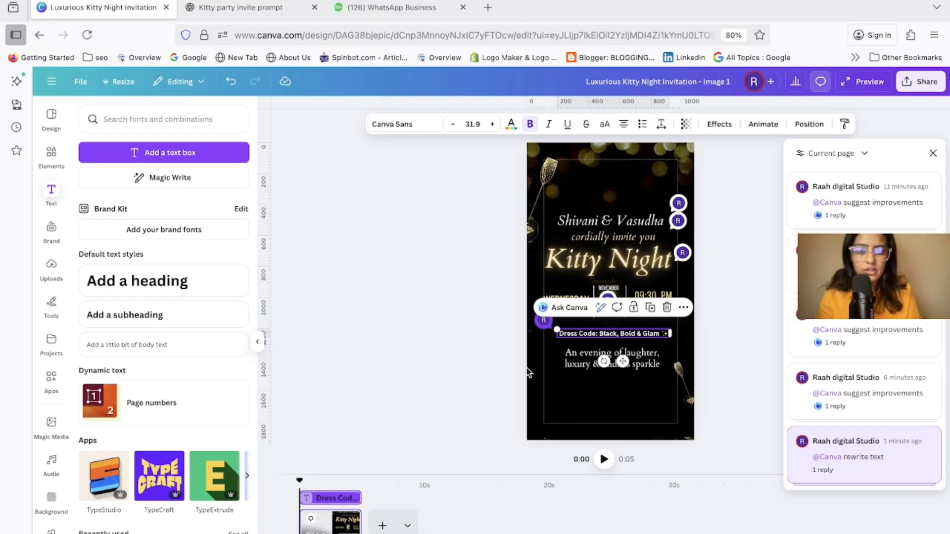
pyautogui.write('Theme of the Night')
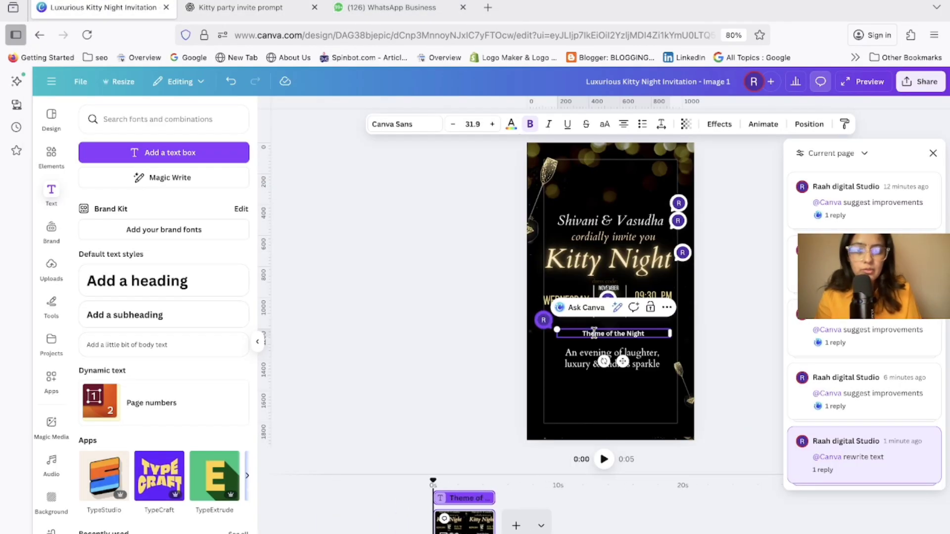
# Copy the "Bold. Black. Beautiful." suggestion from ChatGPT and append it after a hyphen to "Theme of the Night" in Canva.
pyautogui.click(206, 8)
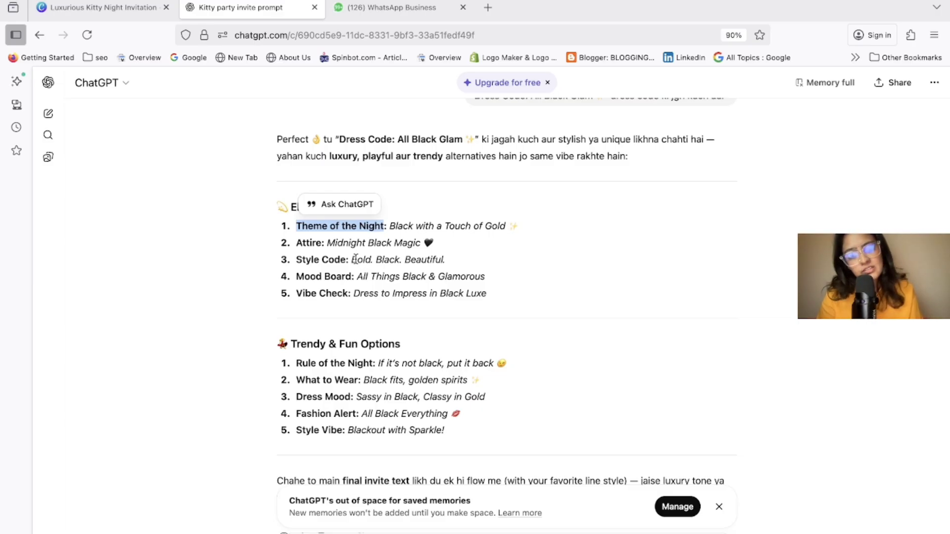
pyautogui.moveTo(352, 259); pyautogui.dragTo(449, 259)
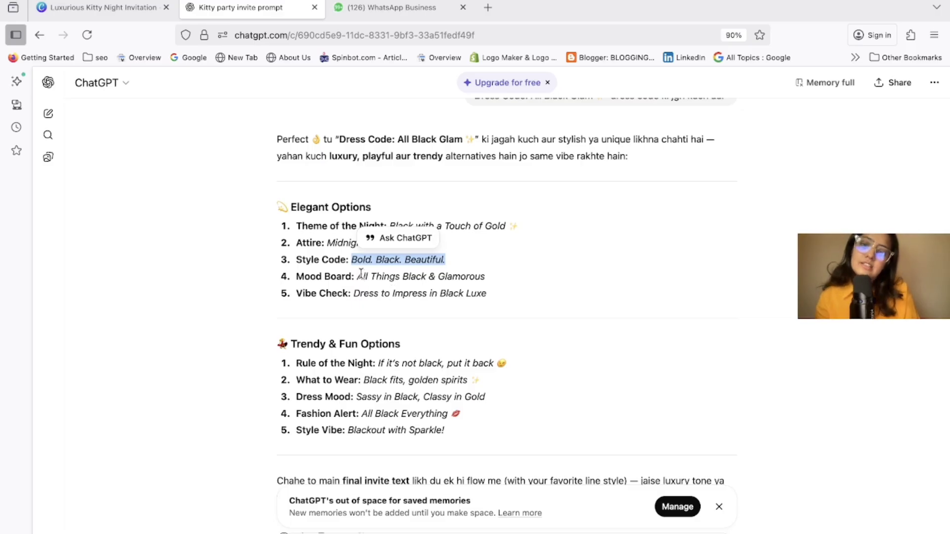
pyautogui.click(589, 276)
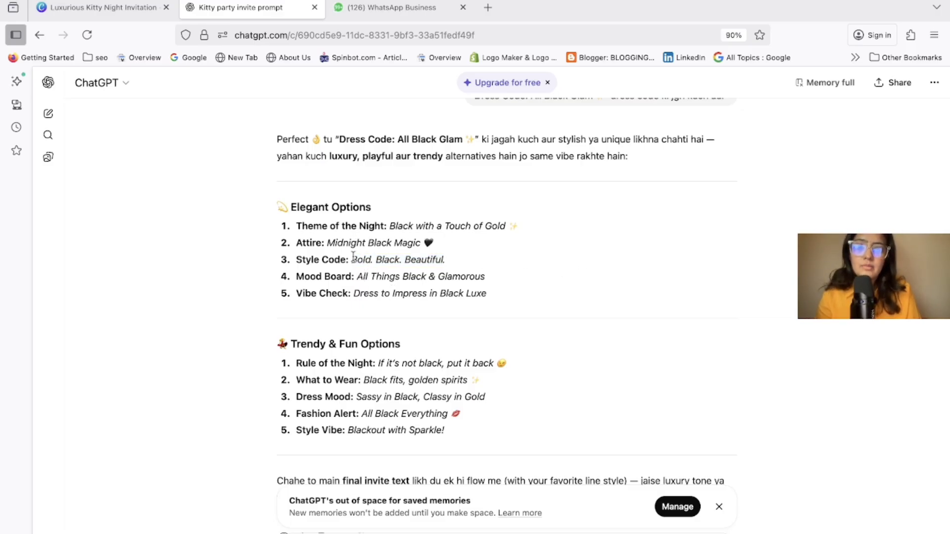
pyautogui.moveTo(352, 260); pyautogui.dragTo(447, 260)
pyautogui.press('super+c')
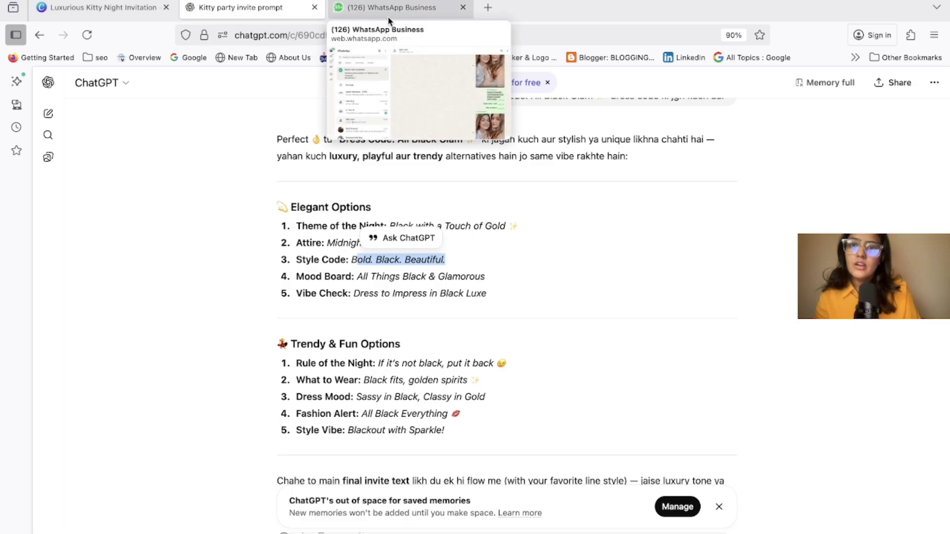
pyautogui.click(99, 7)
pyautogui.click(651, 332)
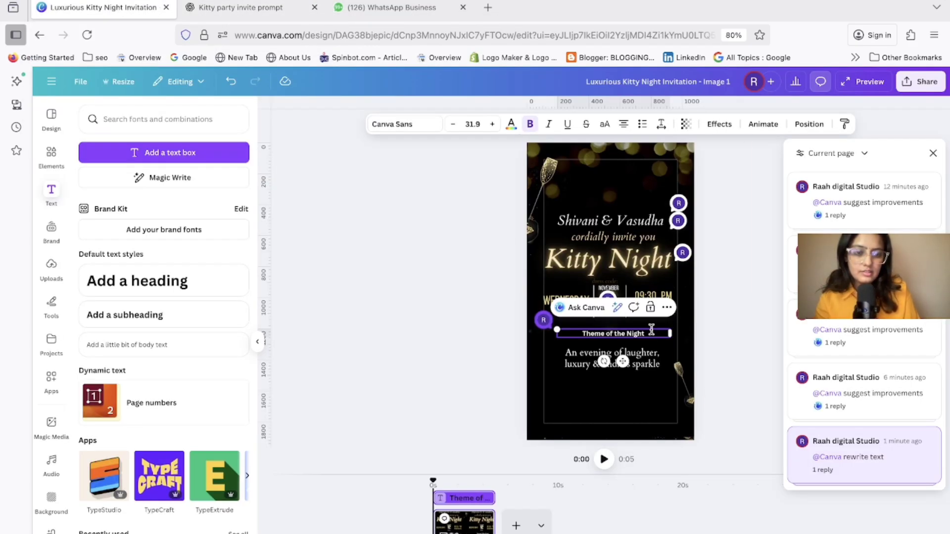
pyautogui.write('-')
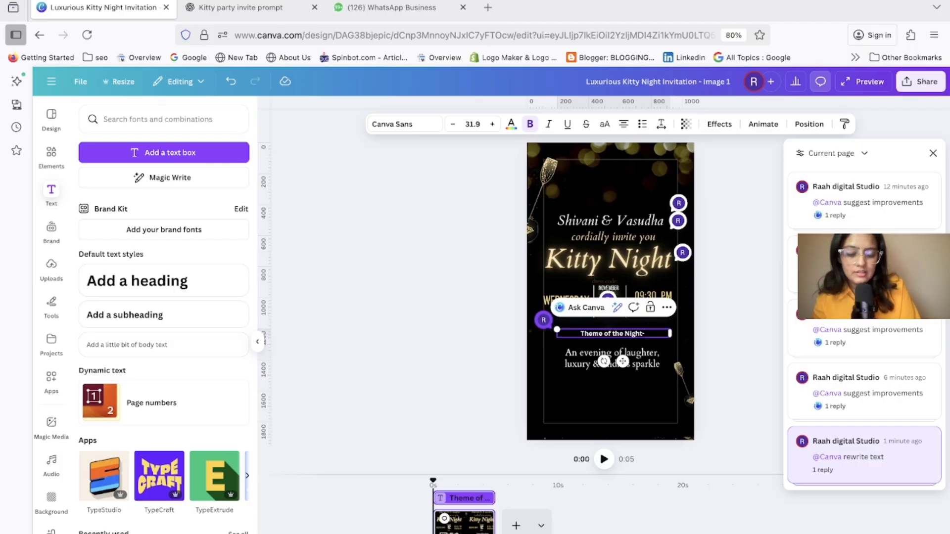
pyautogui.press('super+v')
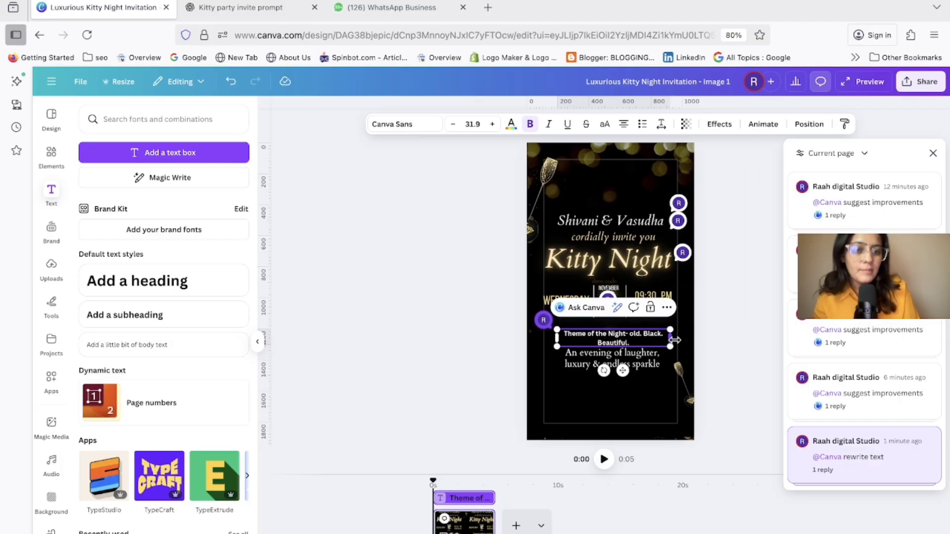
# Widen the theme text box so its wording fits on one row, and centre it above the tagline.
pyautogui.moveTo(674, 340); pyautogui.dragTo(695, 343)
pyautogui.click(507, 318)
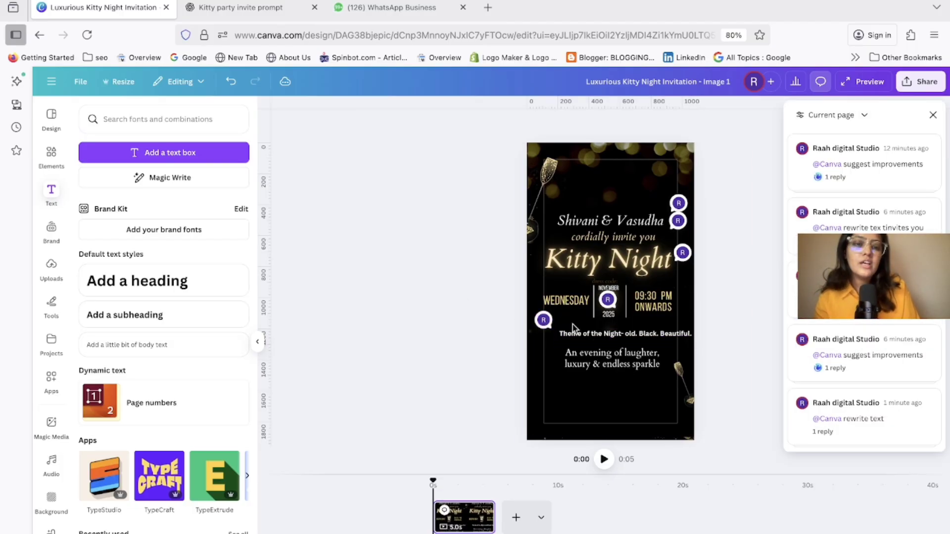
pyautogui.click(643, 336)
pyautogui.click(593, 358)
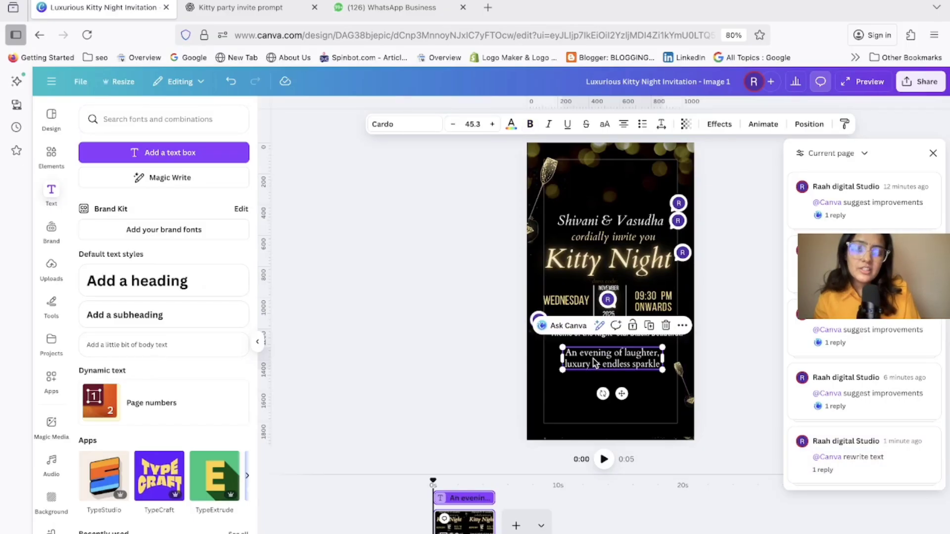
pyautogui.click(731, 319)
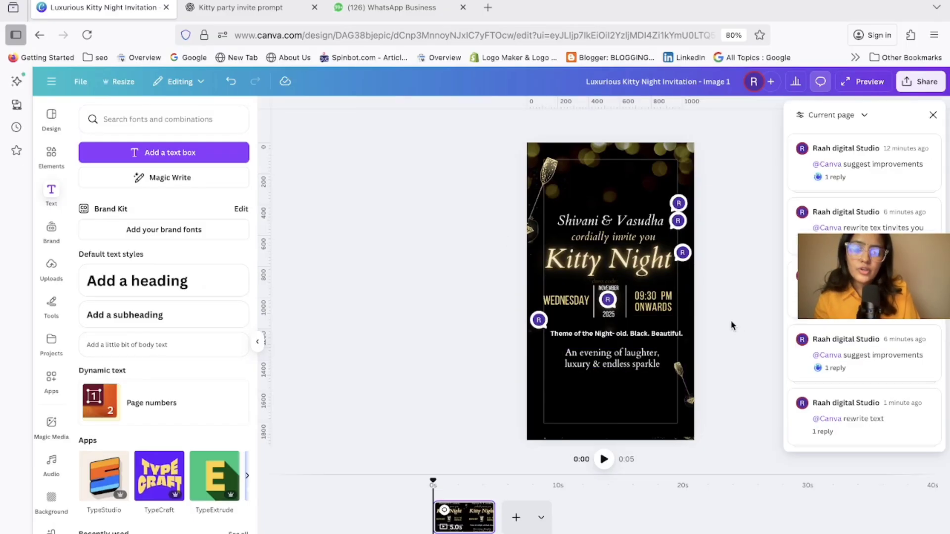
# Set the theme line's font to Cardo, narrow its box and put "Bold. Black. Beautiful." on its own second row.
pyautogui.click(594, 335)
pyautogui.click(402, 128)
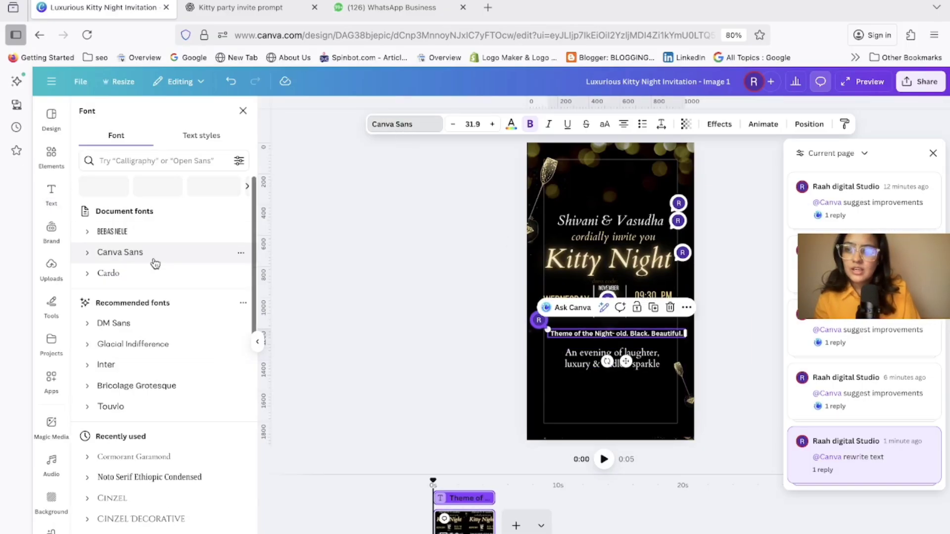
pyautogui.click(149, 274)
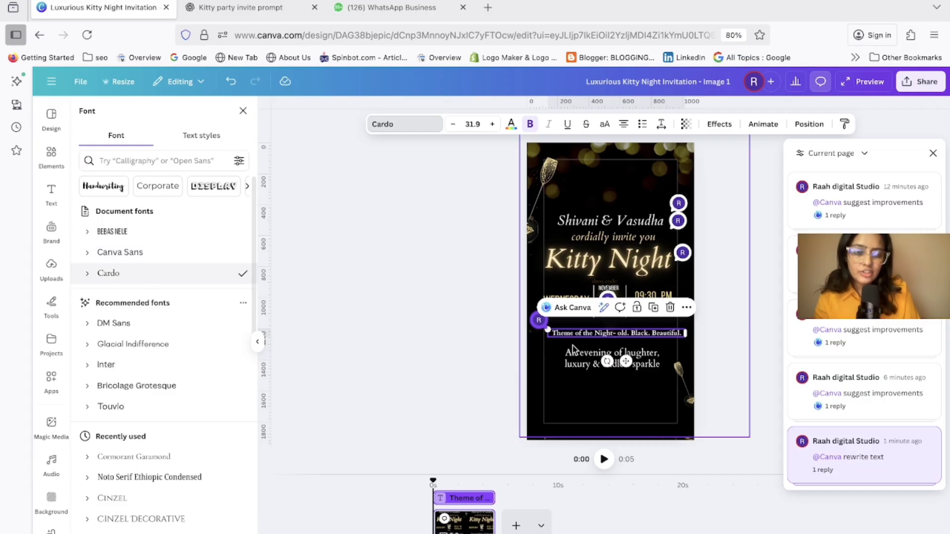
pyautogui.moveTo(685, 334); pyautogui.dragTo(681, 339)
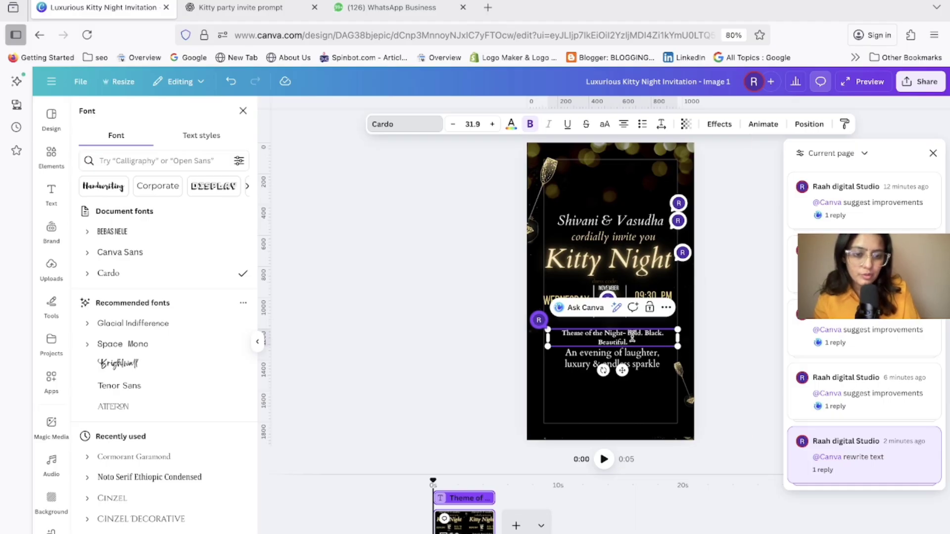
pyautogui.click(613, 334)
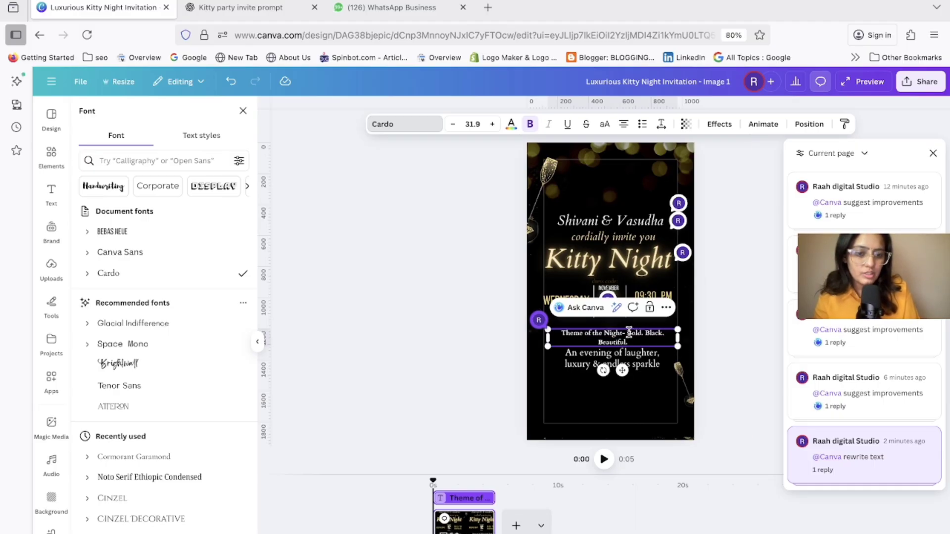
pyautogui.press('Return')
# Colour "Bold. Black. Beautiful." with the light gold document colour and enlarge it beyond the row above.
pyautogui.tripleClick(653, 341)
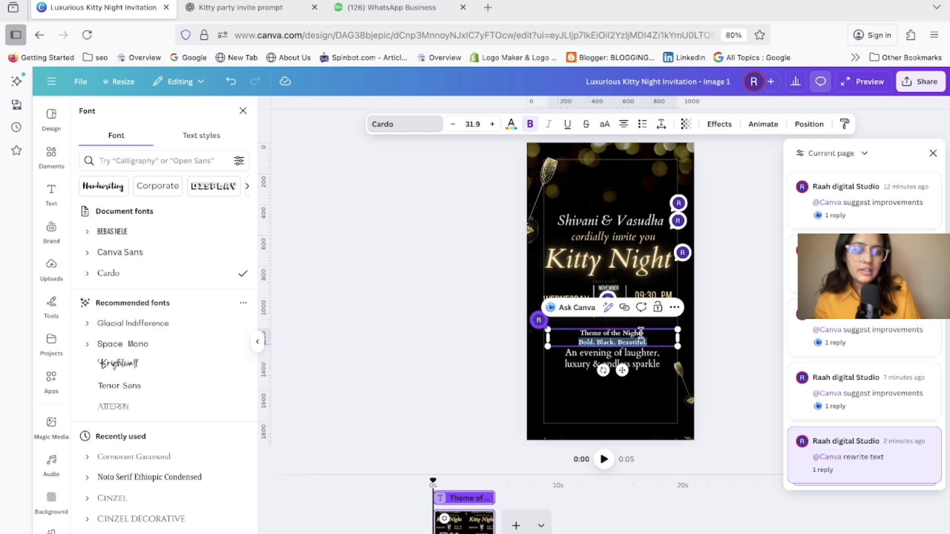
pyautogui.click(511, 124)
pyautogui.click(190, 188)
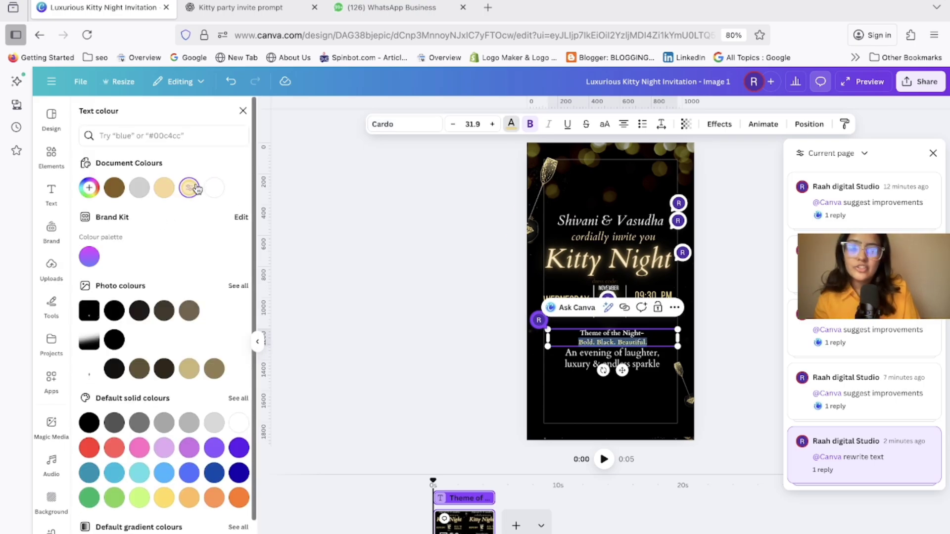
pyautogui.click(493, 125)
pyautogui.click(492, 124)
pyautogui.click(493, 125)
pyautogui.click(493, 124)
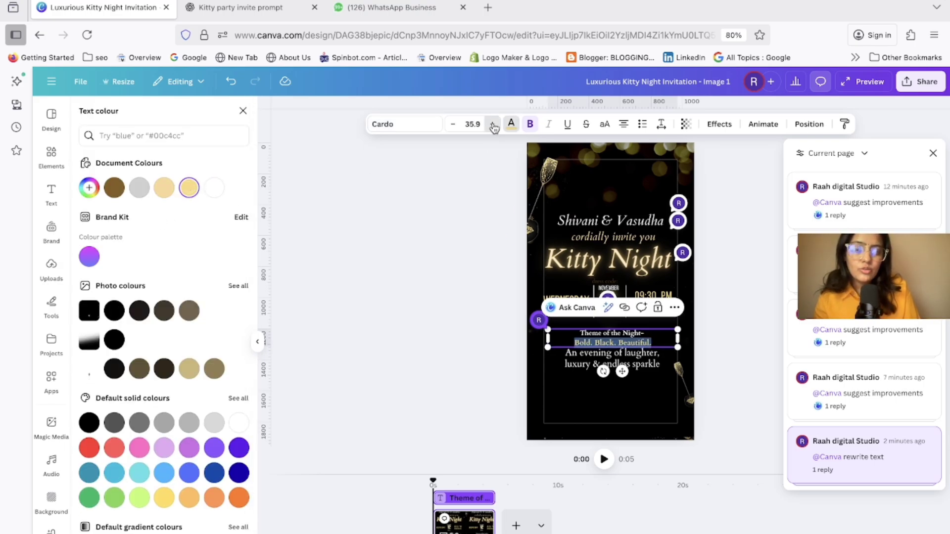
pyautogui.doubleClick(493, 124)
pyautogui.doubleClick(493, 125)
pyautogui.doubleClick(493, 124)
pyautogui.doubleClick(493, 124)
pyautogui.click(493, 125)
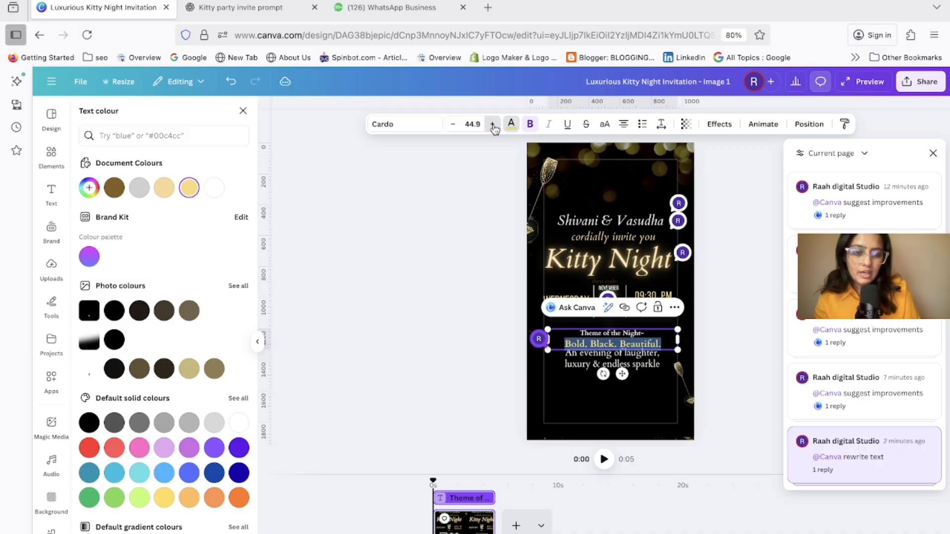
# Enlarge the "Theme of the Night-" row slightly, keeping it smaller than the gold row beneath it.
pyautogui.tripleClick(604, 333)
pyautogui.click(488, 129)
pyautogui.click(489, 129)
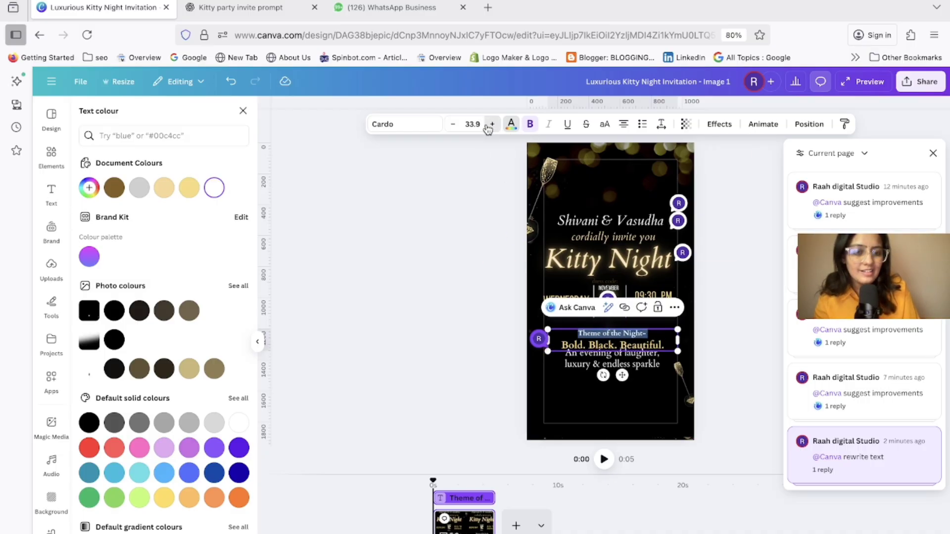
pyautogui.click(488, 128)
pyautogui.click(488, 128)
pyautogui.click(488, 129)
pyautogui.click(394, 238)
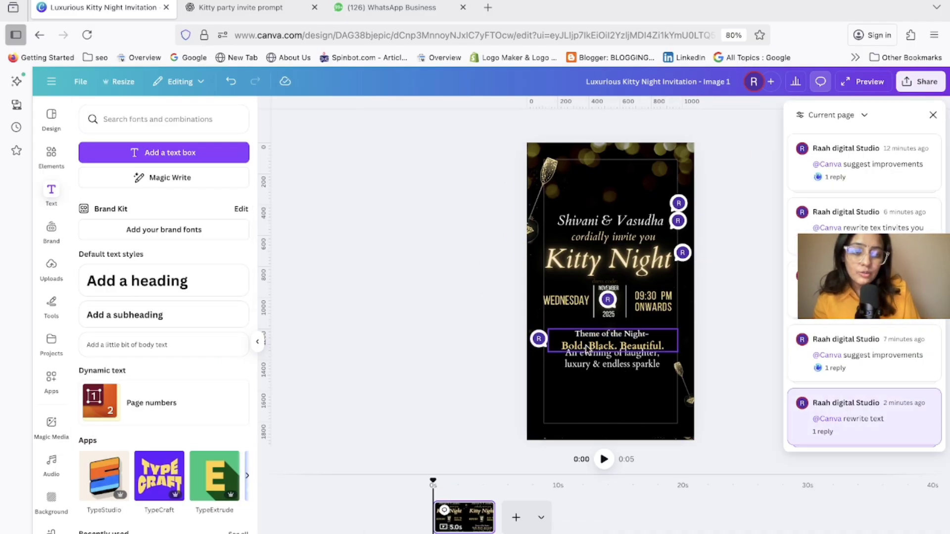
# Try placing the tagline "An evening of laughter, luxury & endless sparkle" above the host names and bringing it forward.
pyautogui.click(618, 344)
pyautogui.moveTo(618, 343); pyautogui.dragTo(625, 202)
pyautogui.click(511, 123)
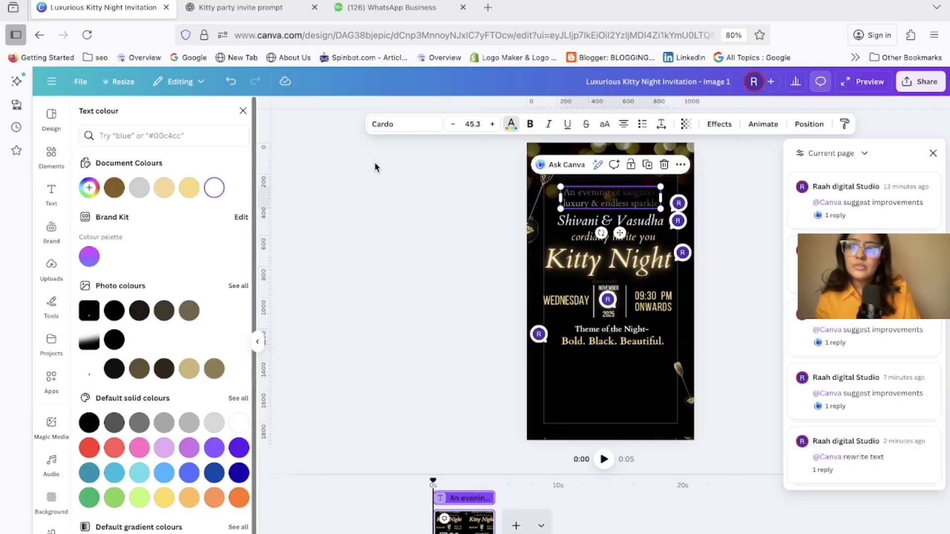
pyautogui.click(809, 124)
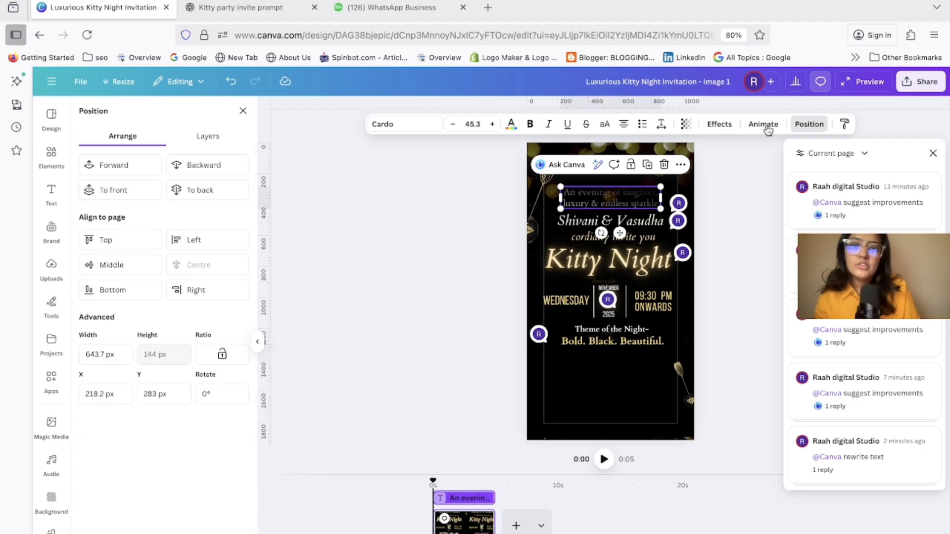
pyautogui.click(127, 169)
pyautogui.click(332, 253)
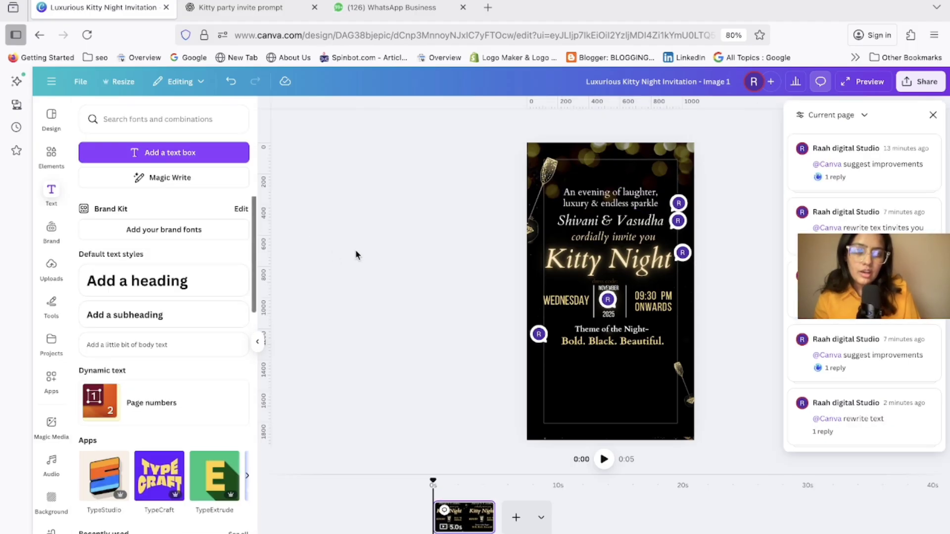
pyautogui.click(619, 198)
pyautogui.click(394, 294)
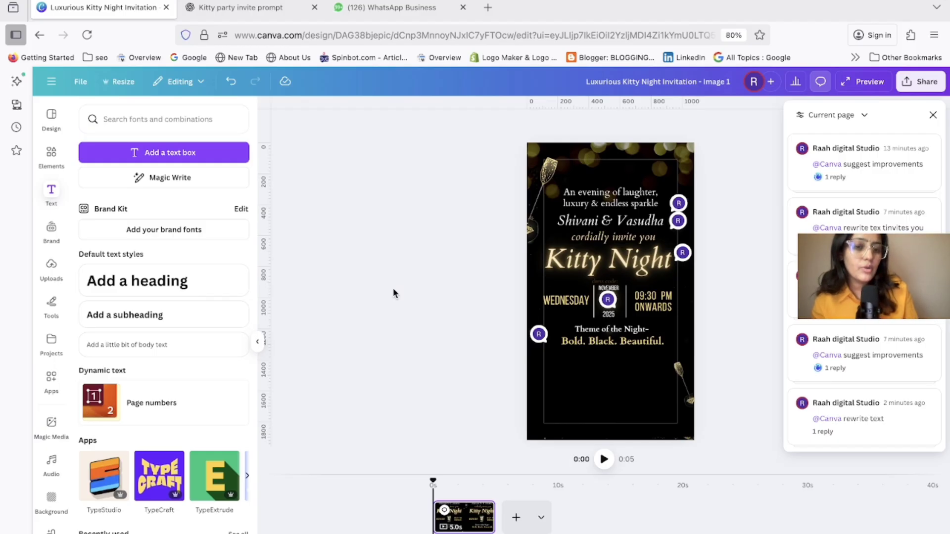
# Try spreading out the layout by moving "cordially invite you", the theme text and the date row lower.
pyautogui.click(643, 242)
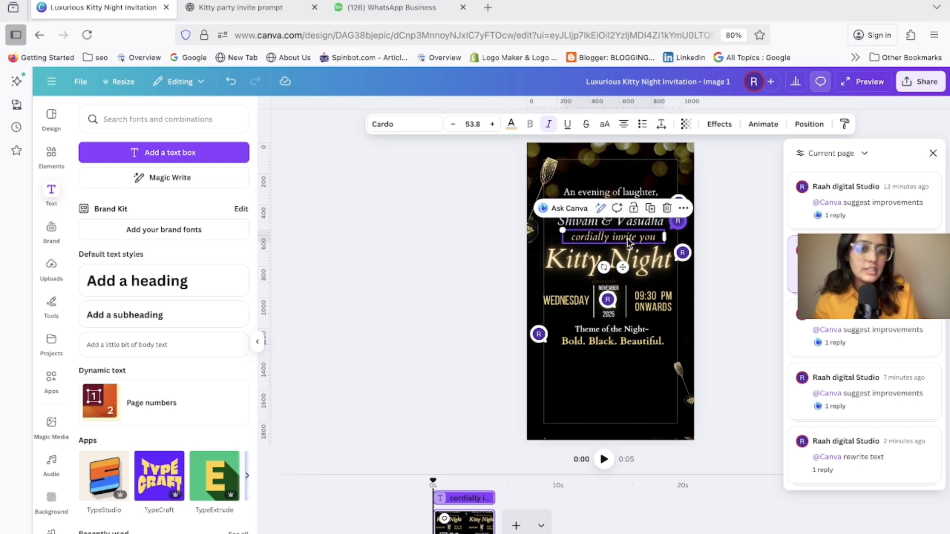
pyautogui.moveTo(628, 238); pyautogui.dragTo(626, 244)
pyautogui.moveTo(618, 339); pyautogui.dragTo(618, 350)
pyautogui.click(462, 294)
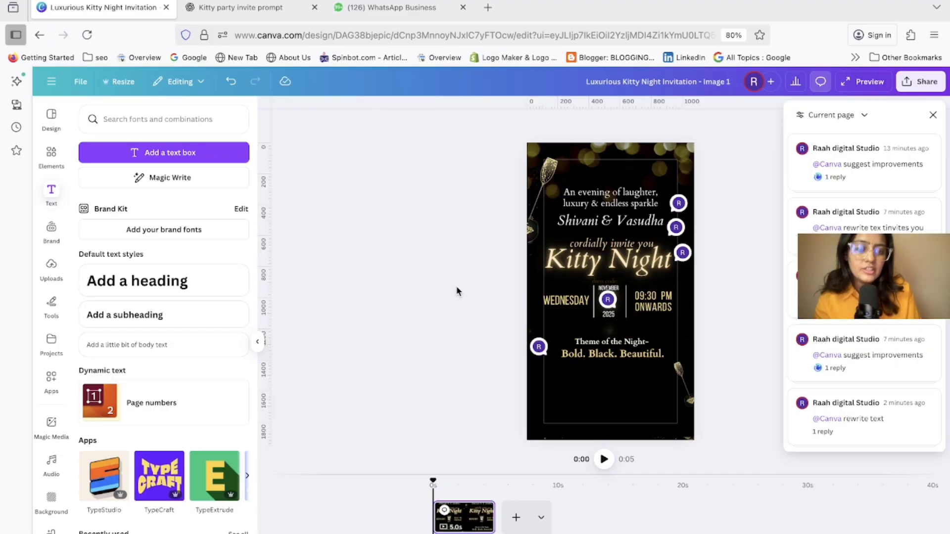
pyautogui.moveTo(457, 291); pyautogui.dragTo(718, 319)
pyautogui.moveTo(647, 304); pyautogui.dragTo(637, 312)
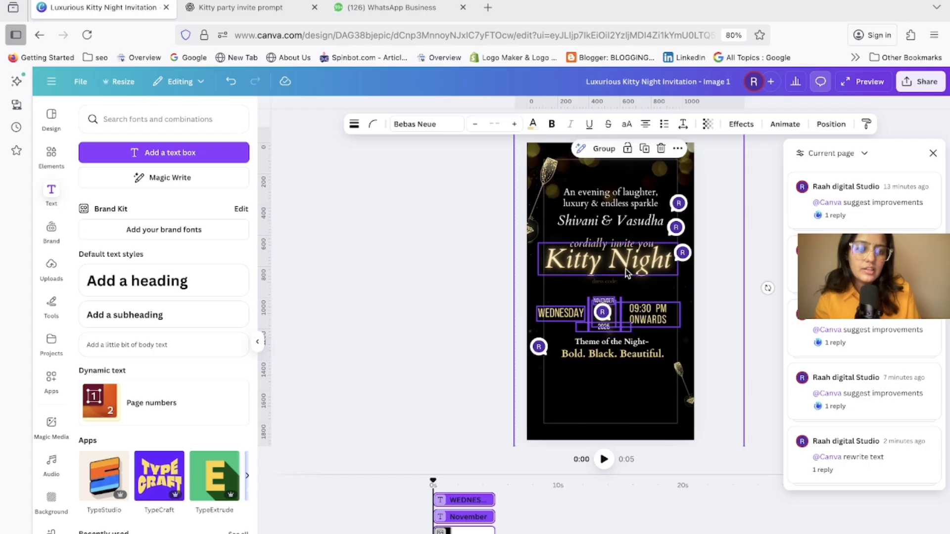
pyautogui.moveTo(627, 273); pyautogui.dragTo(625, 288)
# Undo the spacing changes and the tagline's move above the host names.
pyautogui.hotkey('ctrl', 'z')
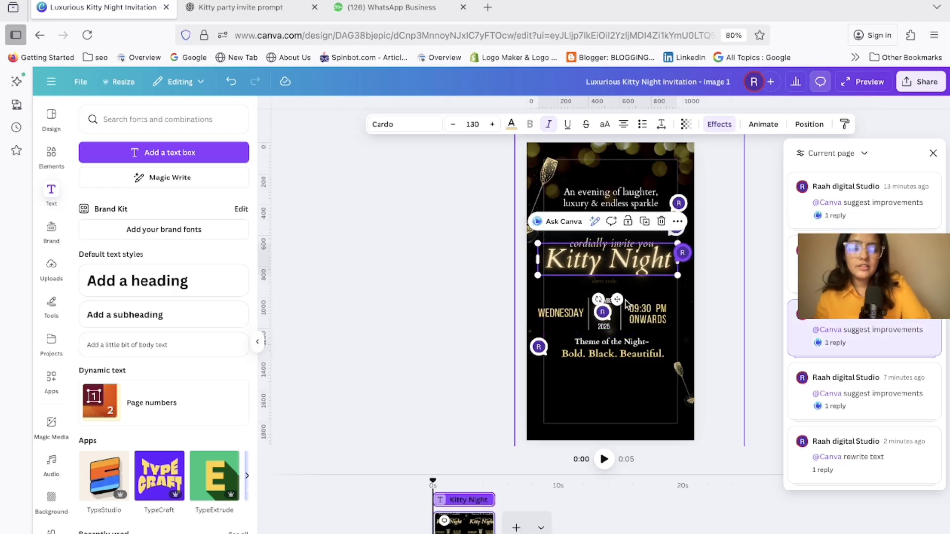
pyautogui.hotkey('ctrl', 'z')
pyautogui.hotkey('ctrl', 'z')
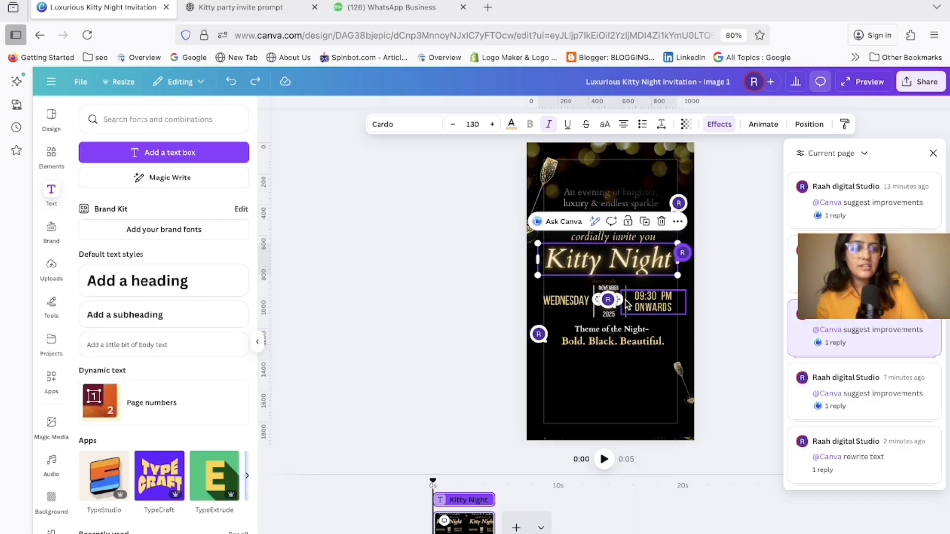
pyautogui.hotkey('ctrl', 'shift', 'z')
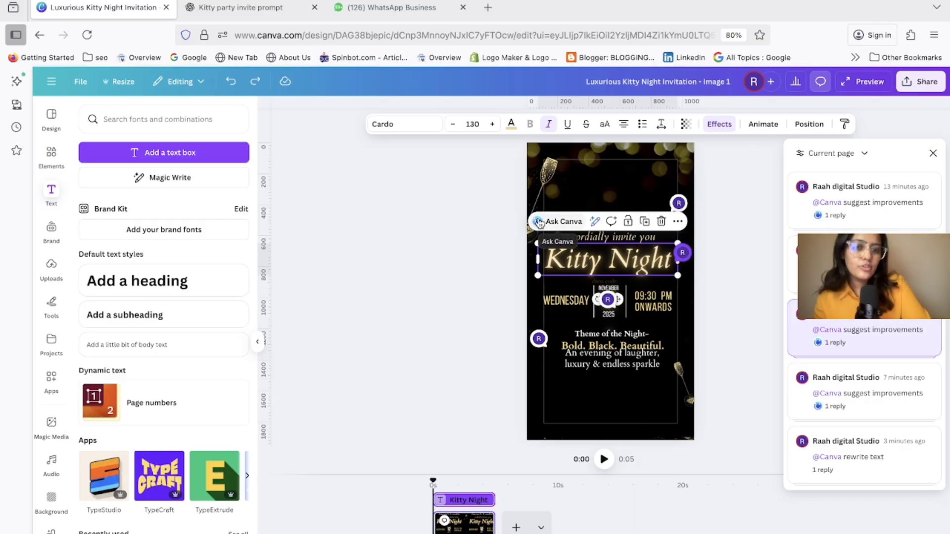
pyautogui.hotkey('ctrl', 'shift', 'z')
# Move the tagline down to the page's bottom edge and shift all the invitation elements together slightly lower.
pyautogui.moveTo(607, 361); pyautogui.dragTo(603, 435)
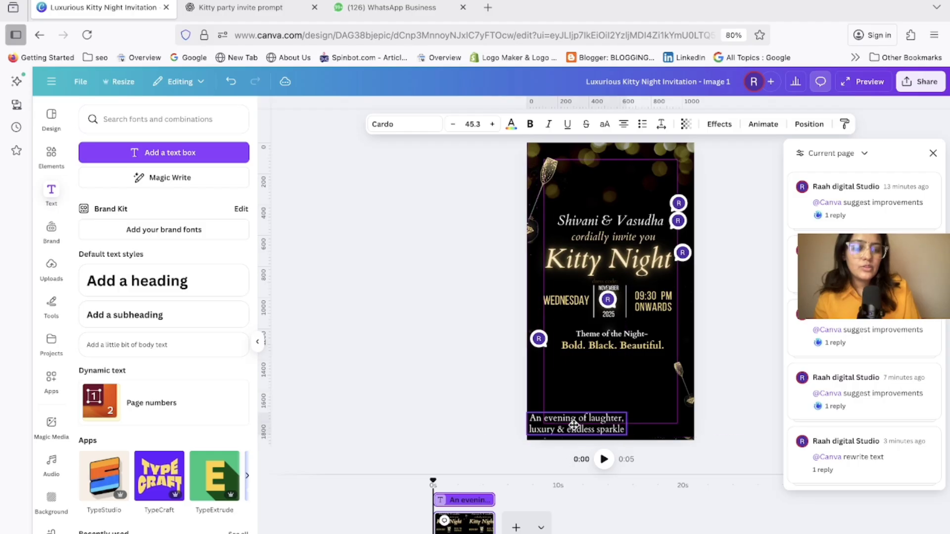
pyautogui.click(493, 233)
pyautogui.moveTo(472, 218); pyautogui.dragTo(772, 426)
pyautogui.moveTo(613, 255); pyautogui.dragTo(615, 281)
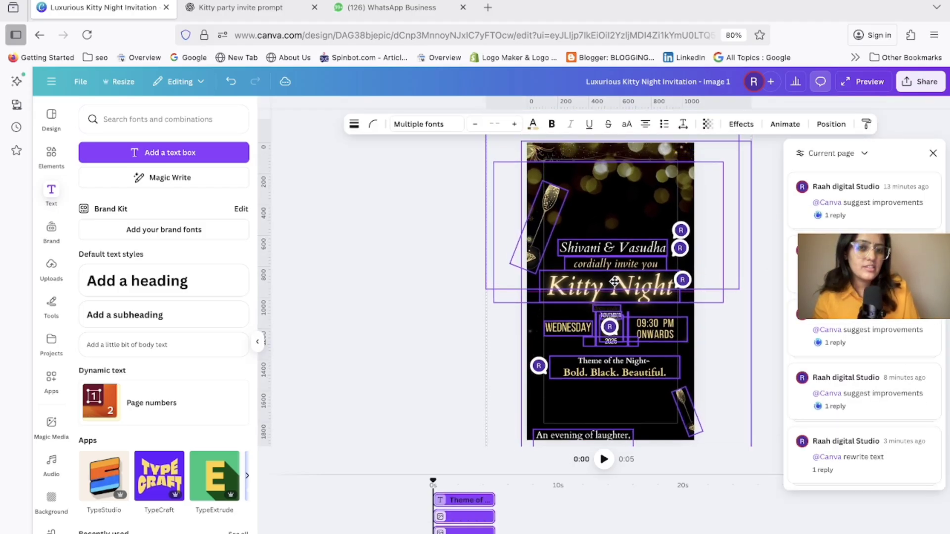
# Move the gold bokeh image and the black gradient overlay back up towards the top of the invitation.
pyautogui.click(459, 275)
pyautogui.click(598, 155)
pyautogui.moveTo(623, 130); pyautogui.dragTo(623, 151)
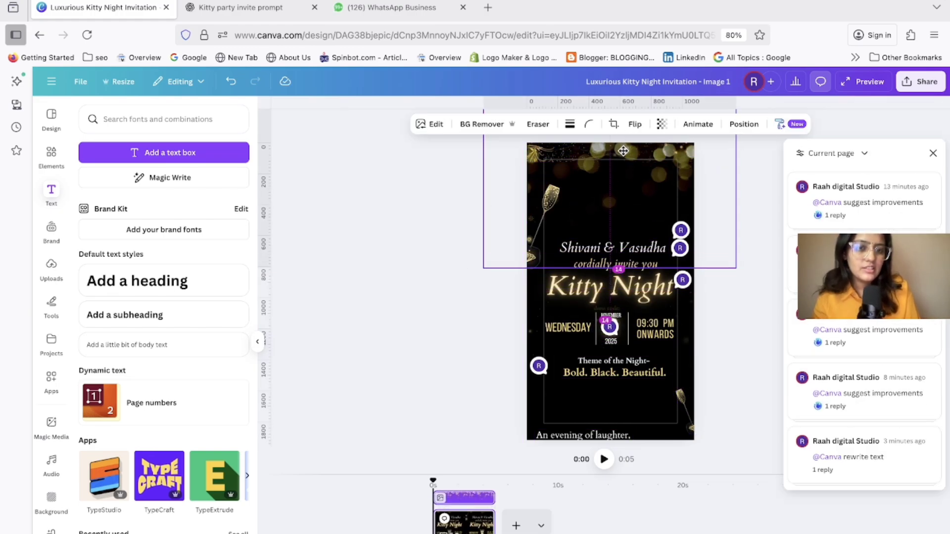
pyautogui.click(725, 125)
pyautogui.click(219, 137)
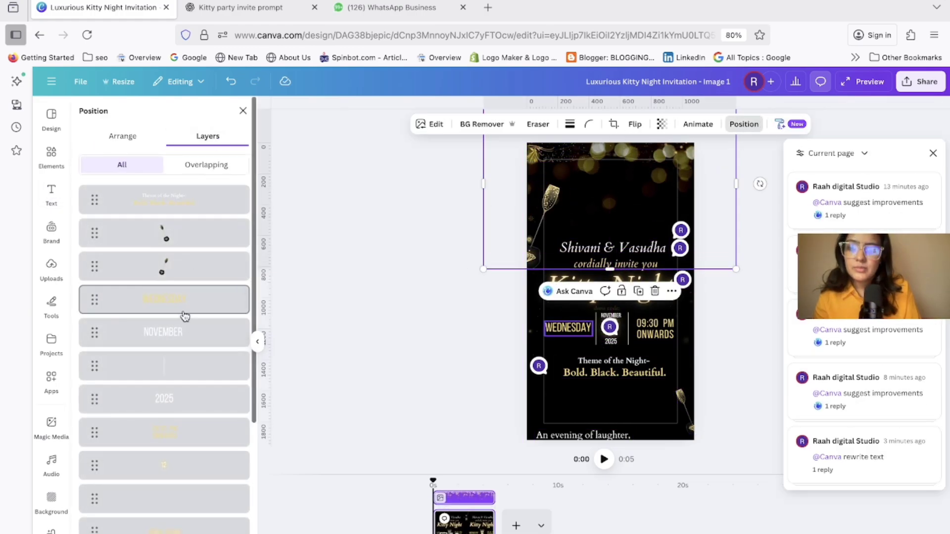
pyautogui.scroll(-5, 182, 322)
pyautogui.click(183, 433)
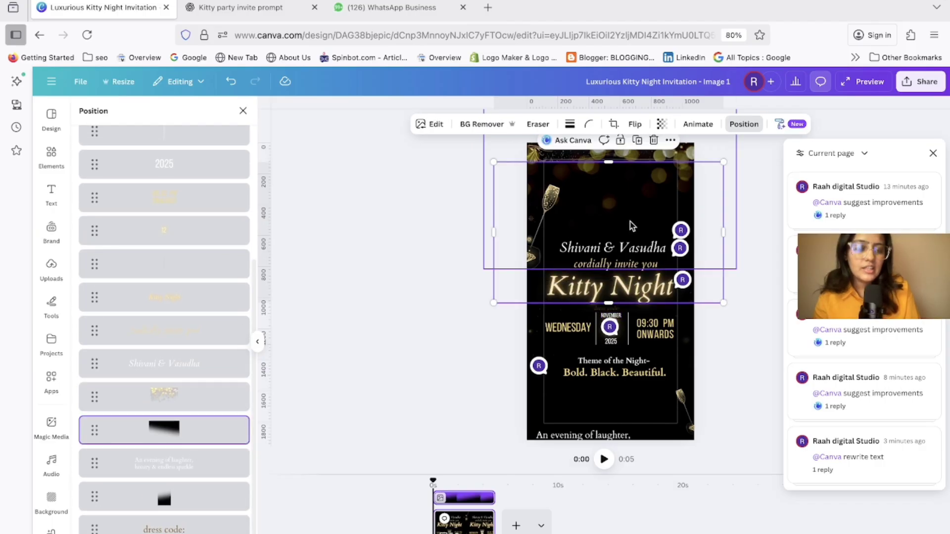
pyautogui.moveTo(568, 229); pyautogui.dragTo(560, 178)
pyautogui.press('Escape')
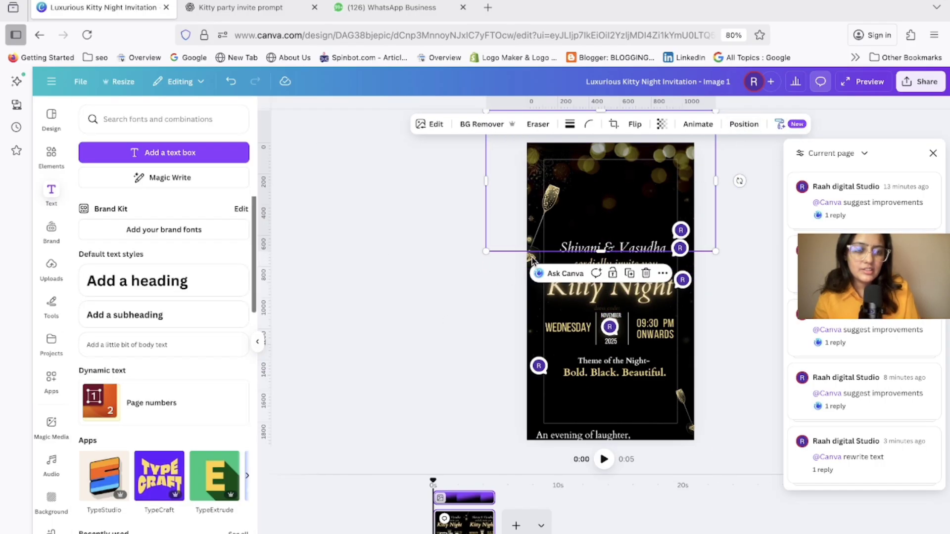
pyautogui.click(340, 353)
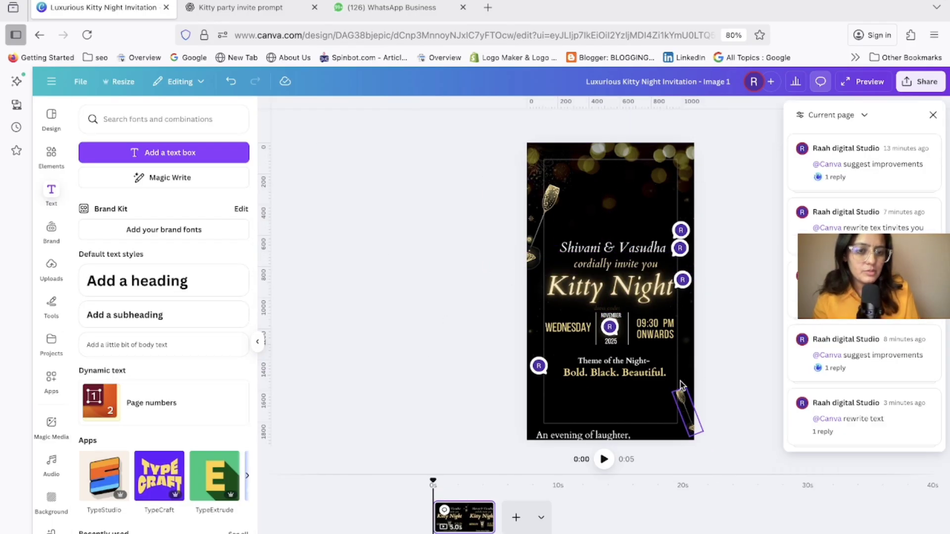
# Place the tagline above the host names, then switch to ChatGPT and copy "Ladies, it's time to sparkle!" from Option 2.
pyautogui.moveTo(542, 434); pyautogui.dragTo(617, 221)
pyautogui.click(241, 8)
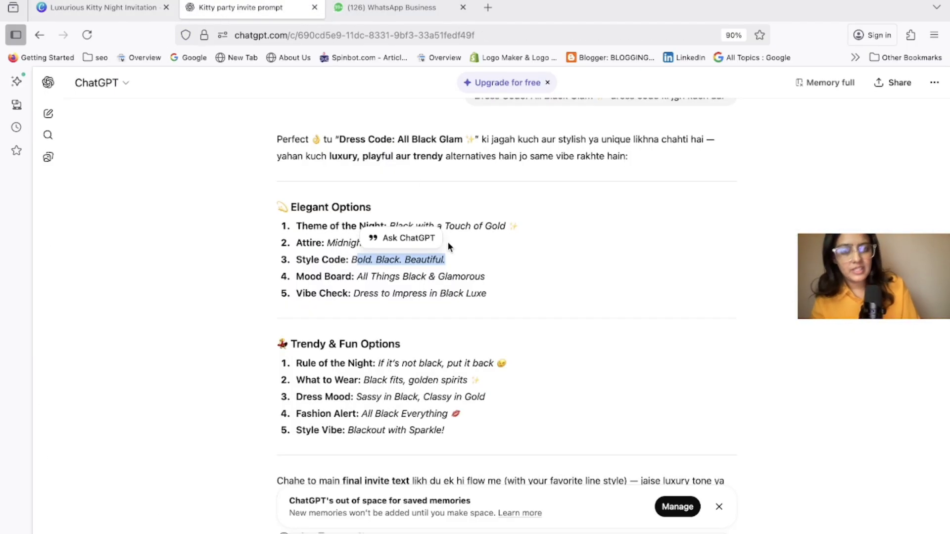
pyautogui.scroll(-10, 448, 246)
pyautogui.scroll(2, 364, 209)
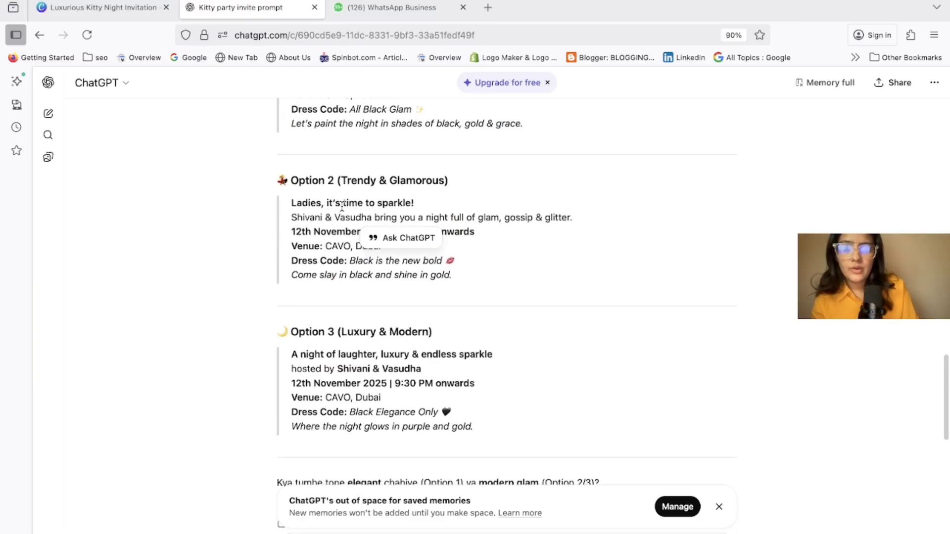
pyautogui.moveTo(307, 198); pyautogui.dragTo(434, 198)
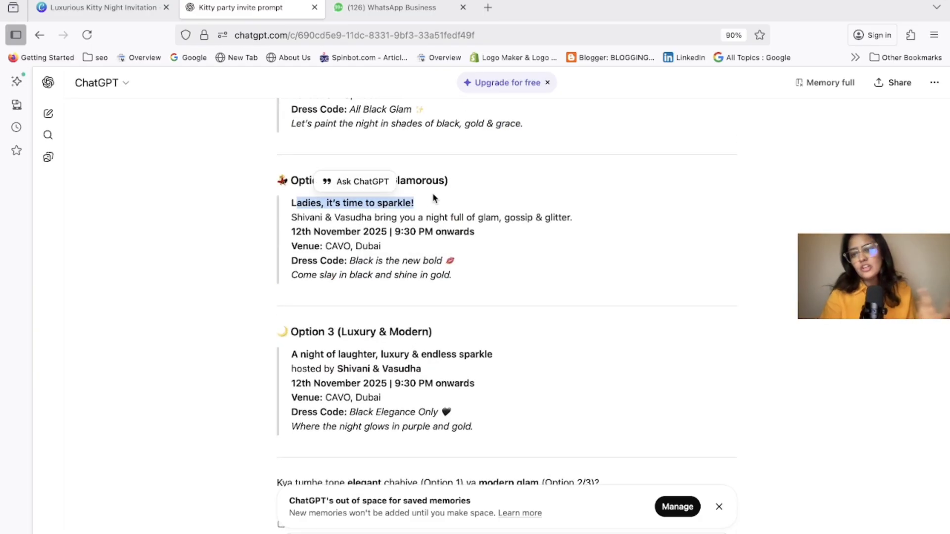
pyautogui.click(434, 198)
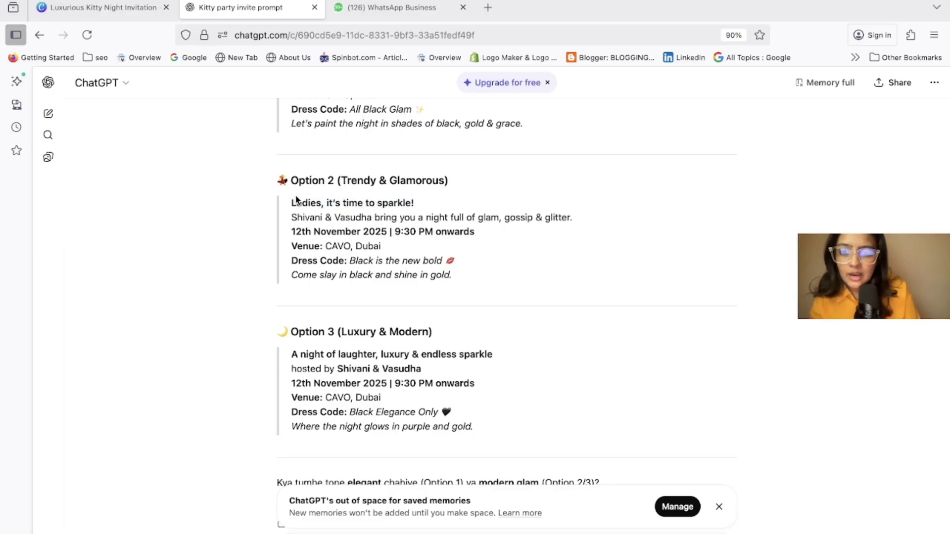
pyautogui.moveTo(292, 202); pyautogui.dragTo(429, 208)
pyautogui.hotkey('ctrl', 'c')
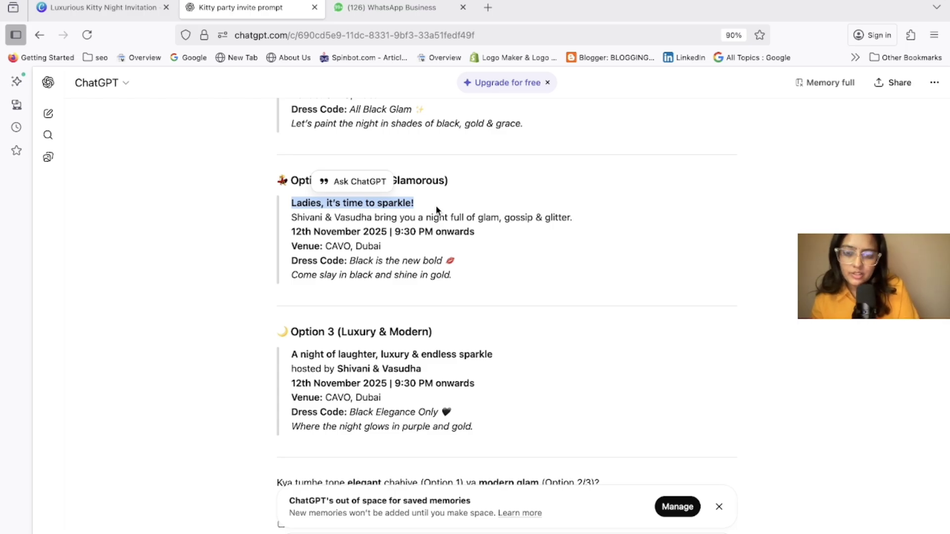
# In Canva, clear the overlay images off the tagline and replace its text with "Ladies, it's time to sparkle!", breaking the line after "Ladies,".
pyautogui.click(119, 7)
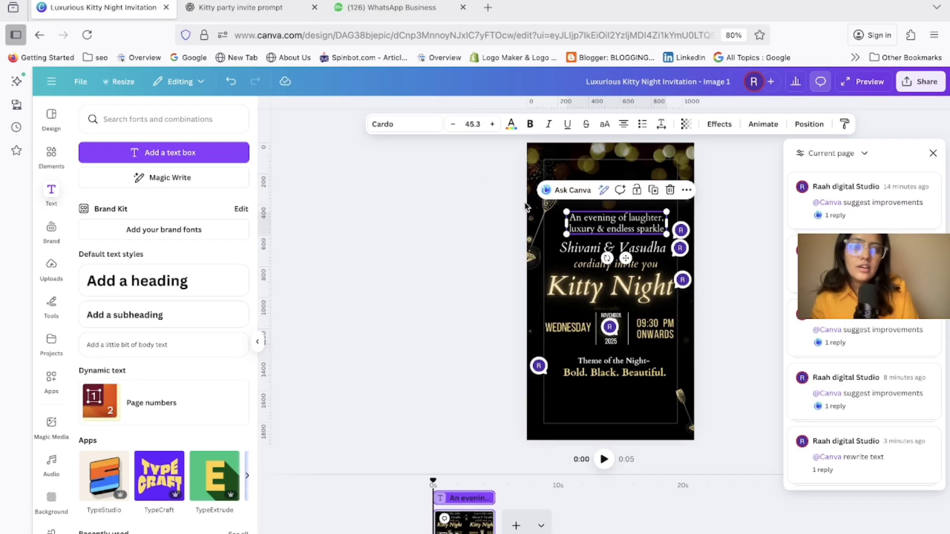
pyautogui.doubleClick(591, 221)
pyautogui.click(400, 233)
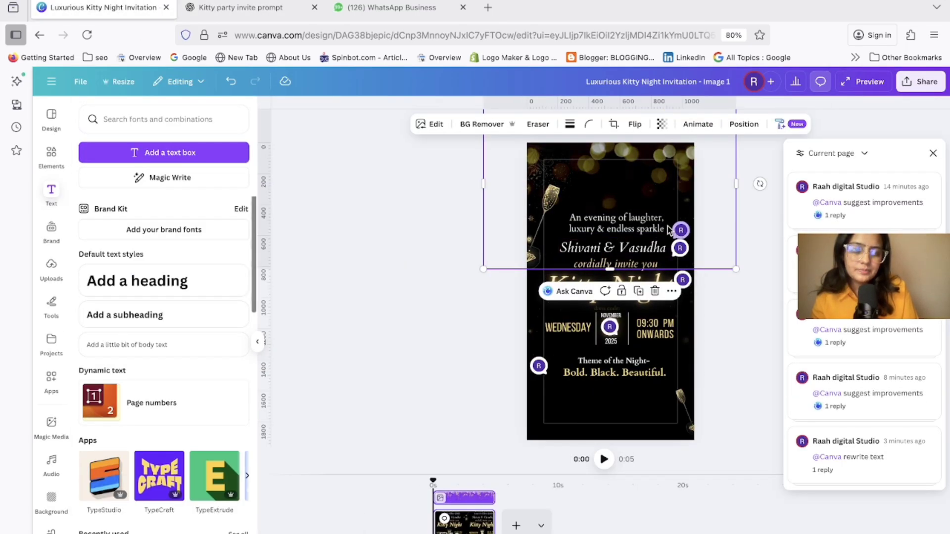
pyautogui.click(744, 124)
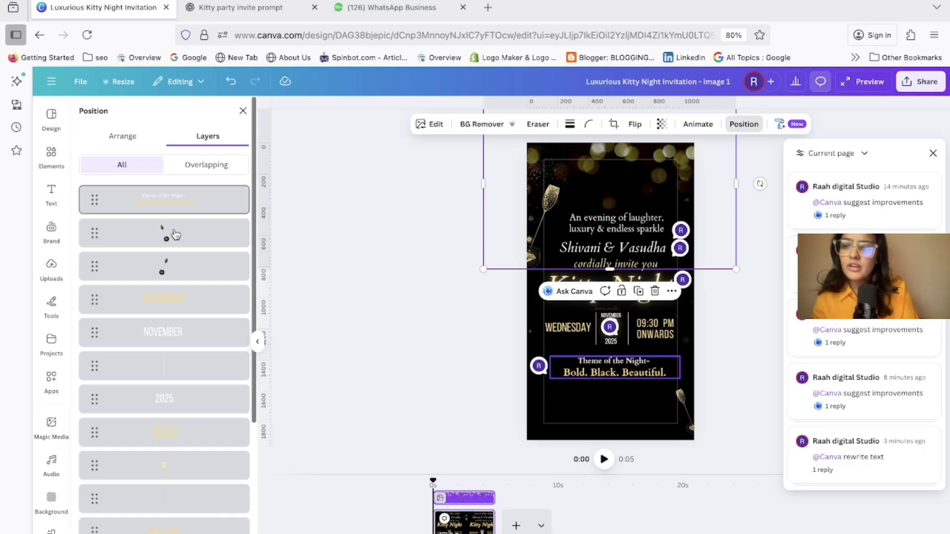
pyautogui.scroll(-5, 186, 312)
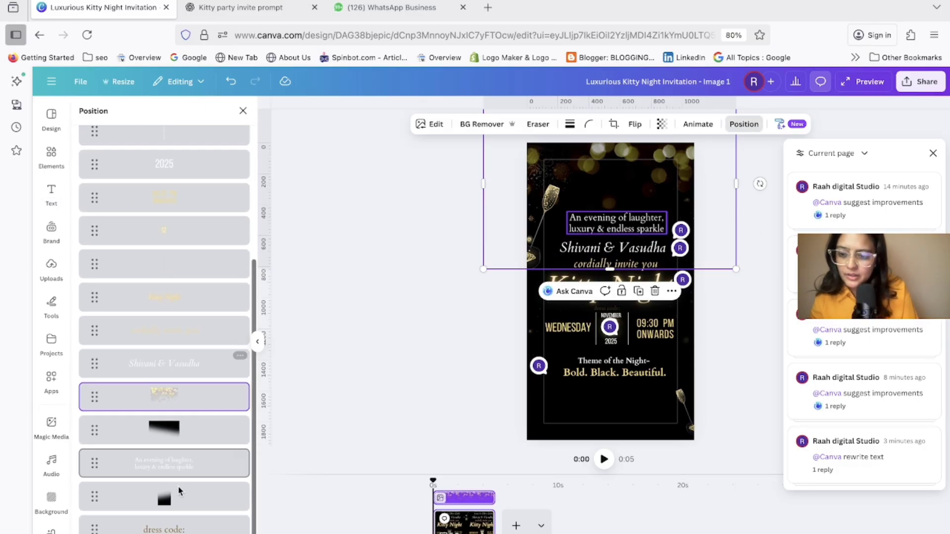
pyautogui.click(165, 463)
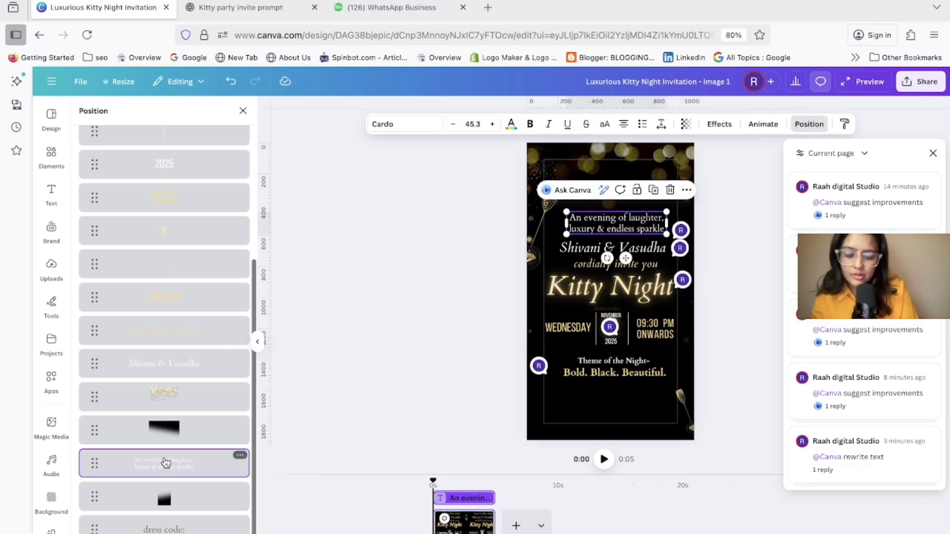
pyautogui.doubleClick(594, 228)
pyautogui.click(449, 326)
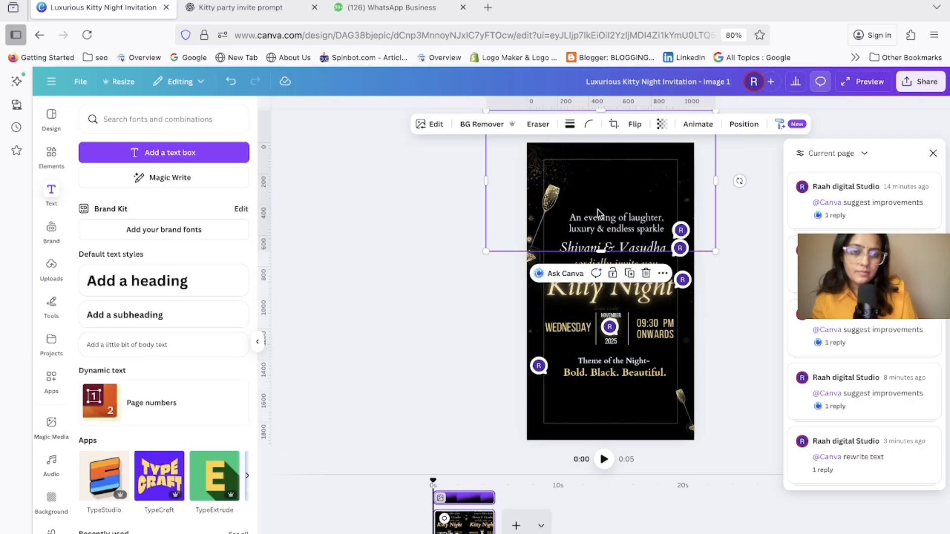
pyautogui.moveTo(598, 210); pyautogui.dragTo(449, 221)
pyautogui.doubleClick(637, 228)
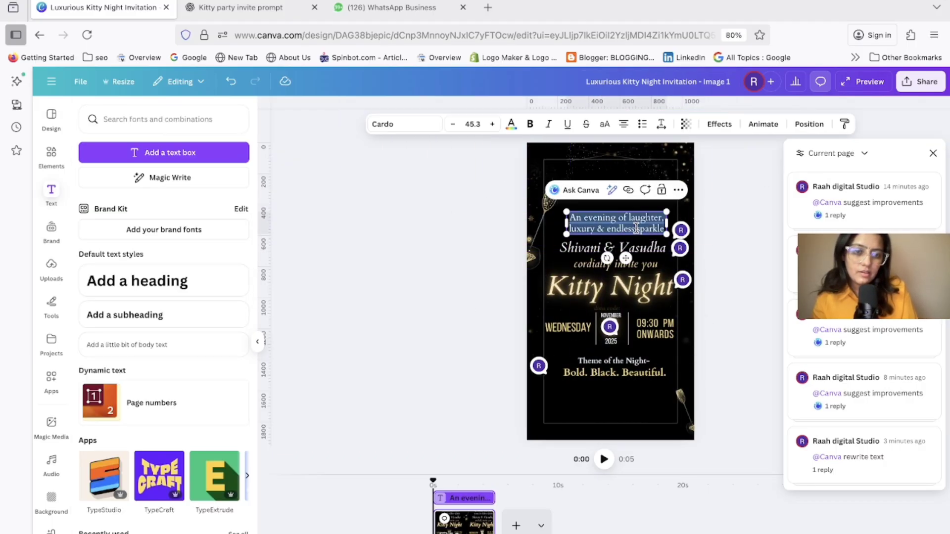
pyautogui.hotkey('ctrl', 'v')
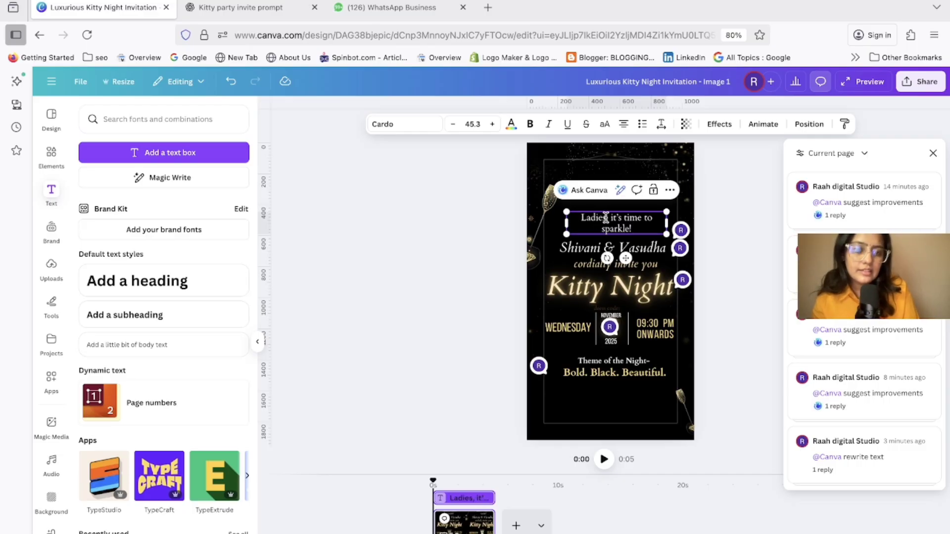
pyautogui.click(611, 218)
pyautogui.press('Return')
# Enlarge the word "Ladies," to size 89.3 and make it italic.
pyautogui.doubleClick(618, 216)
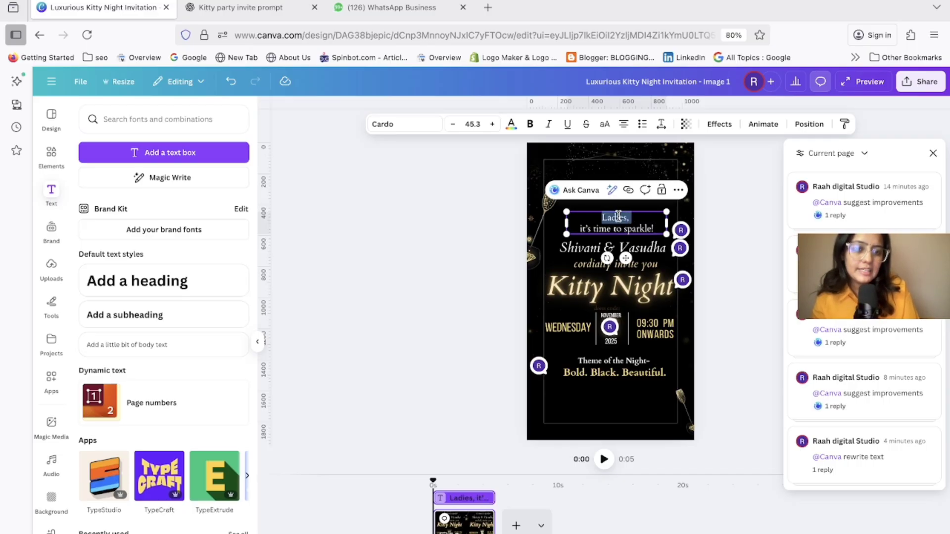
pyautogui.click(493, 125)
pyautogui.click(492, 124)
pyautogui.click(492, 124)
pyautogui.click(493, 124)
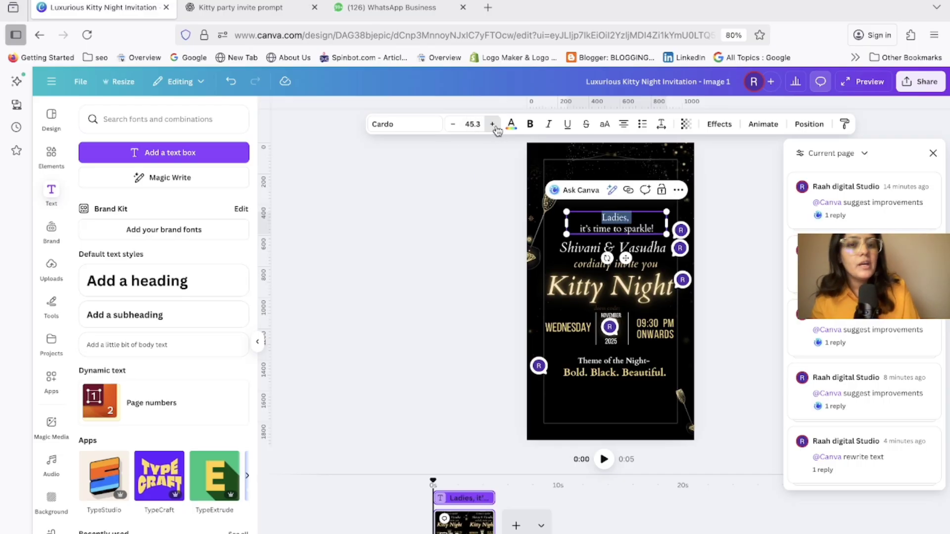
pyautogui.click(493, 124)
pyautogui.click(492, 124)
pyautogui.click(493, 124)
pyautogui.click(493, 124)
pyautogui.click(493, 124)
pyautogui.click(492, 124)
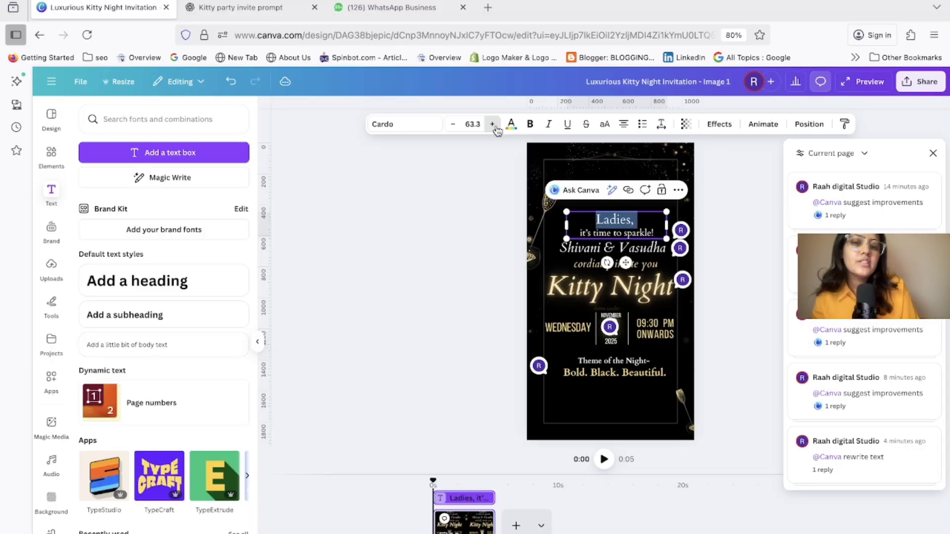
pyautogui.click(492, 125)
pyautogui.click(493, 125)
pyautogui.click(493, 124)
pyautogui.click(492, 124)
pyautogui.click(493, 124)
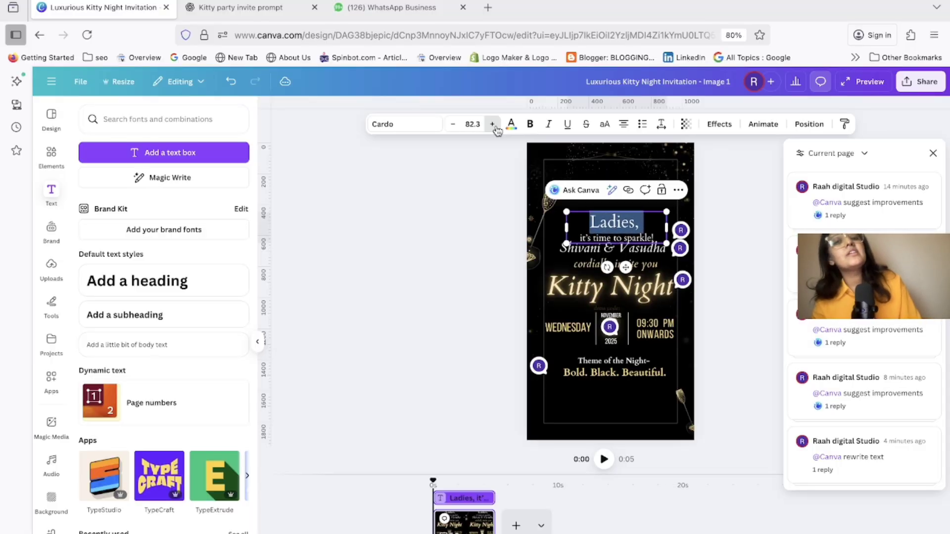
pyautogui.click(492, 125)
pyautogui.click(493, 124)
pyautogui.click(492, 125)
pyautogui.click(549, 125)
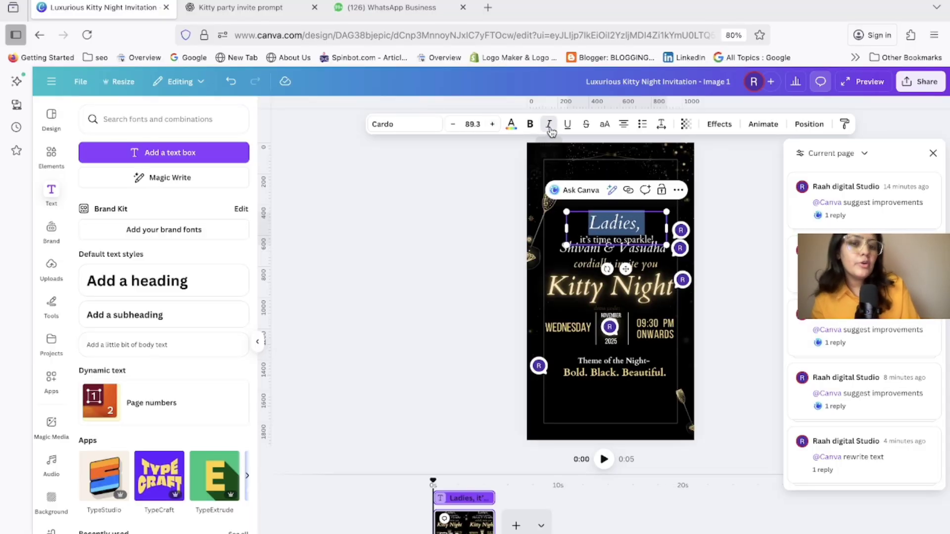
# Move the "Ladies, it's time to sparkle!" text slightly higher, clear of the host names.
pyautogui.click(722, 214)
pyautogui.click(629, 223)
pyautogui.moveTo(630, 222); pyautogui.dragTo(629, 215)
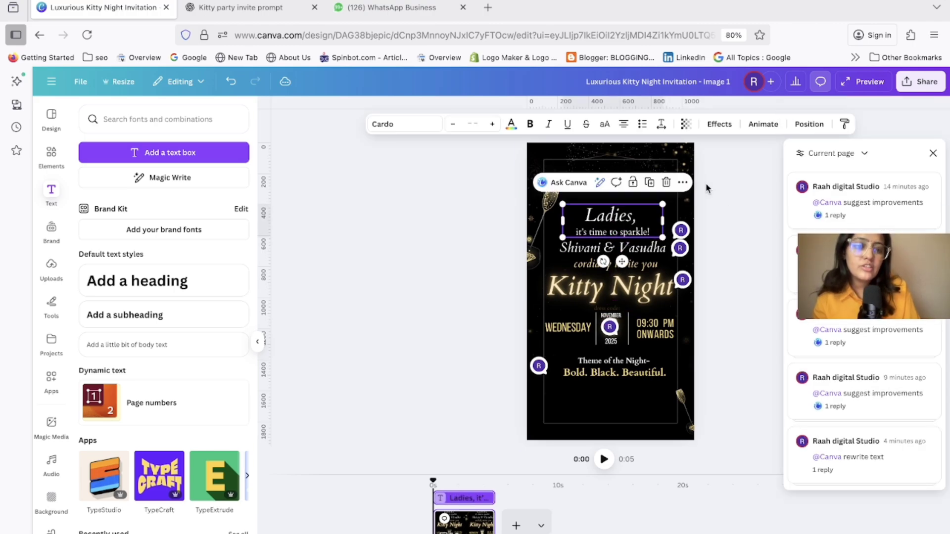
# Bring the gold bokeh image back down over the top of the invitation.
pyautogui.click(707, 189)
pyautogui.click(615, 218)
pyautogui.moveTo(580, 155); pyautogui.dragTo(600, 228)
pyautogui.click(411, 367)
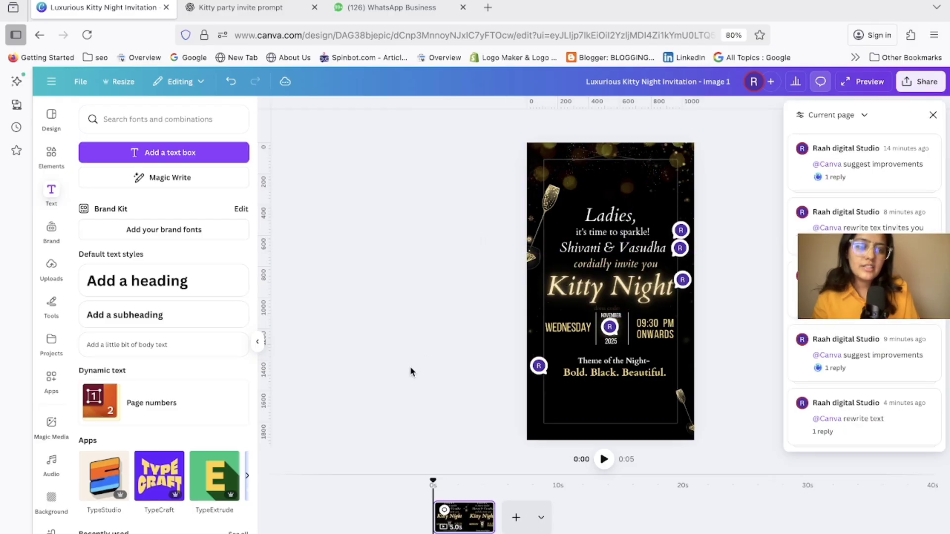
# Select the "Ladies," text through its layer and nudge it and the host names upward to open up spacing.
pyautogui.click(600, 224)
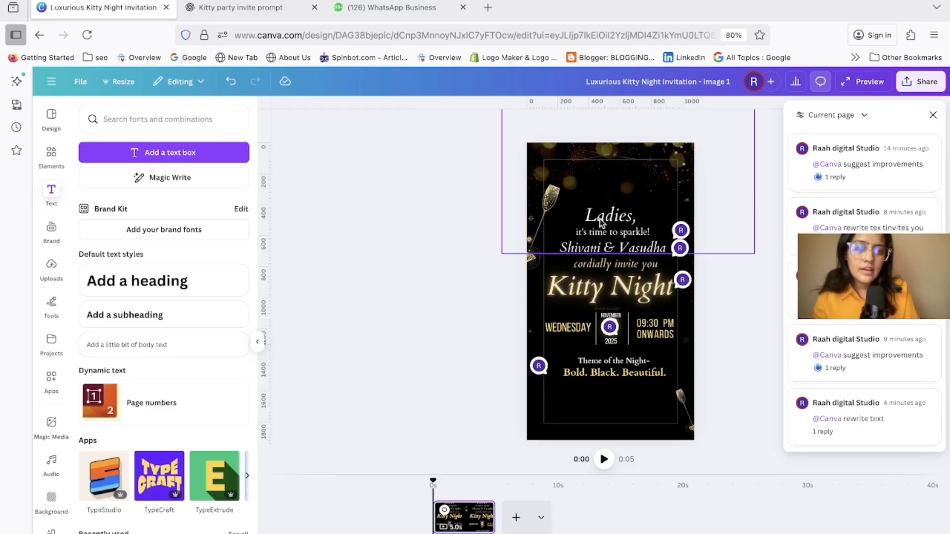
pyautogui.click(416, 341)
pyautogui.click(652, 230)
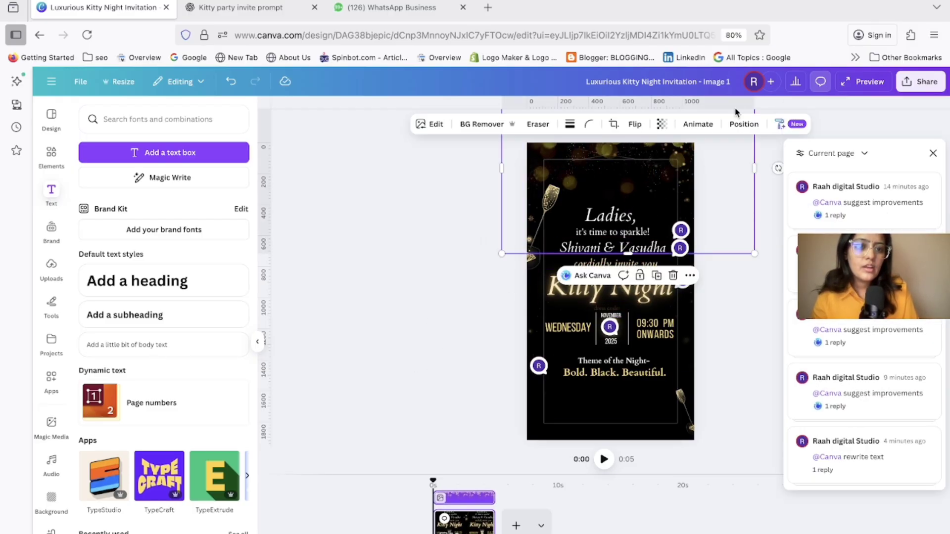
pyautogui.click(744, 124)
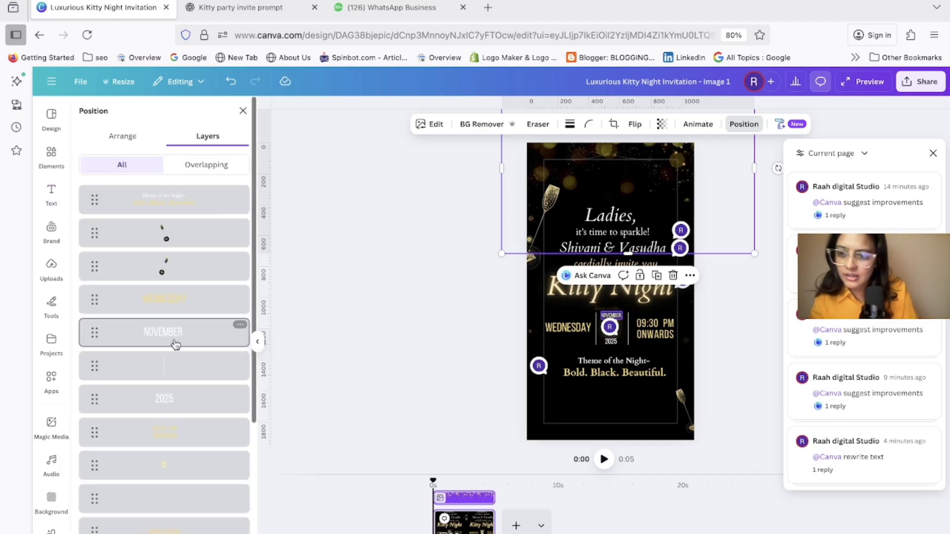
pyautogui.scroll(-5, 178, 367)
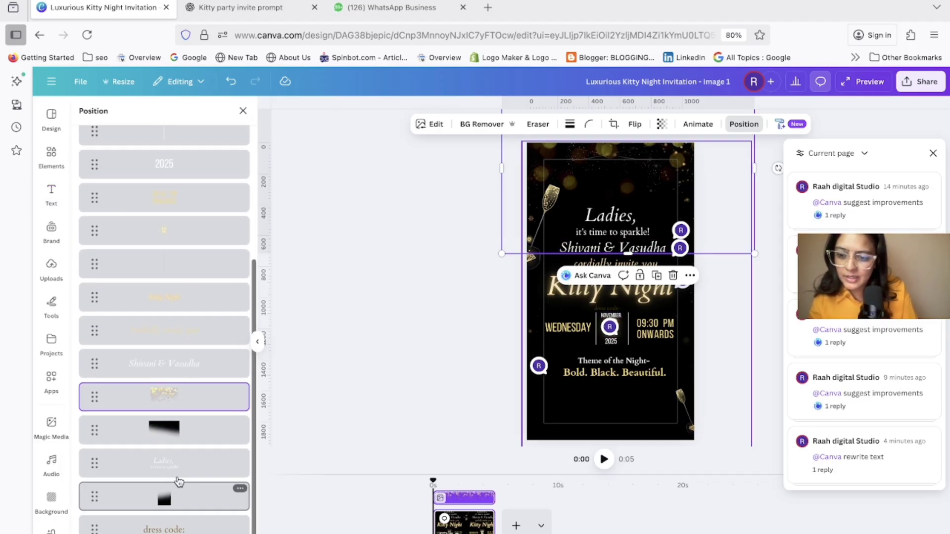
pyautogui.click(180, 469)
pyautogui.moveTo(626, 222); pyautogui.dragTo(627, 216)
pyautogui.moveTo(626, 252); pyautogui.dragTo(628, 243)
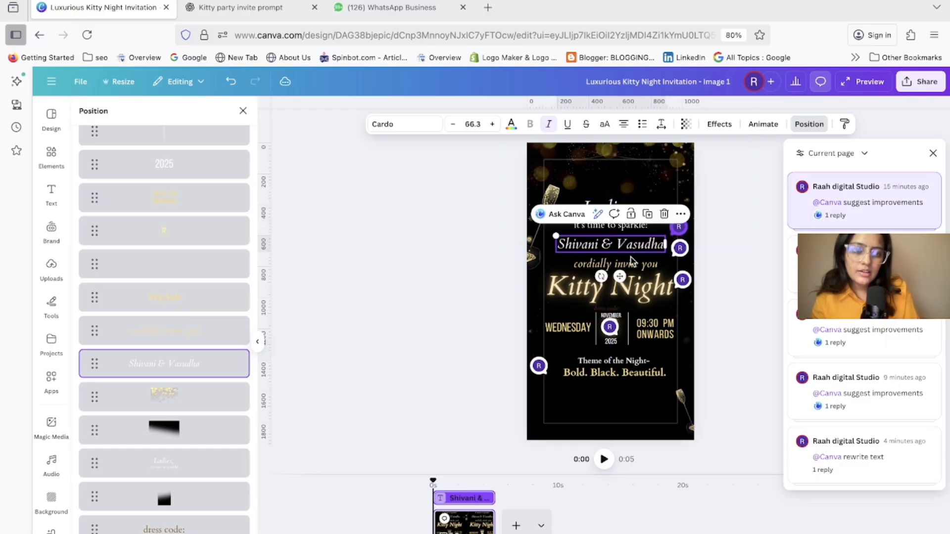
pyautogui.click(732, 275)
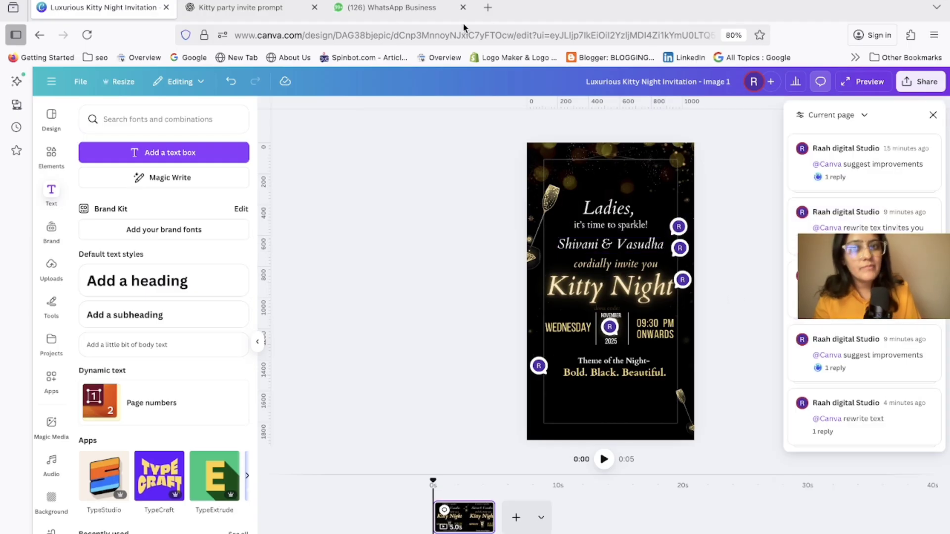
# Switch to the ChatGPT conversation and copy "bring you a night full of glam, gossip & glitter." from Option 2.
pyautogui.click(271, 6)
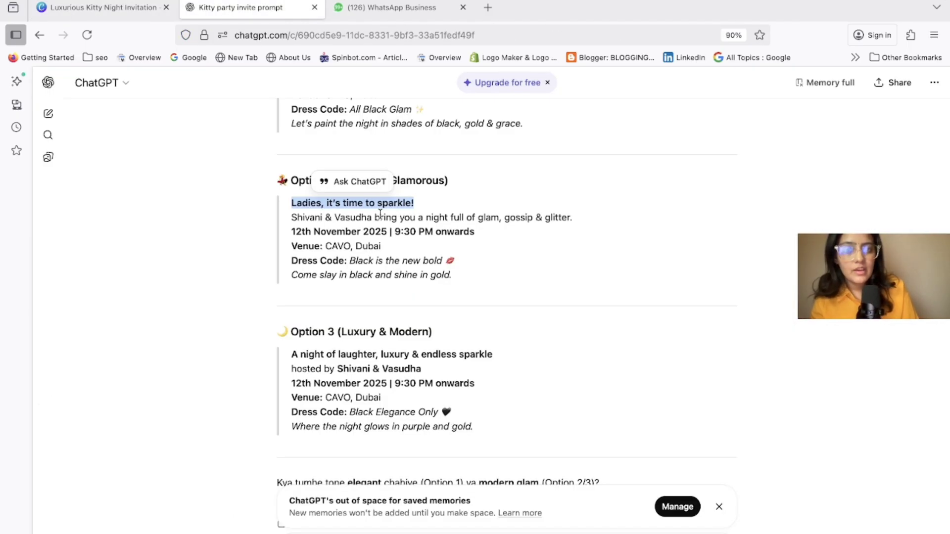
pyautogui.moveTo(375, 218); pyautogui.dragTo(589, 226)
pyautogui.scroll(-1, 322, 292)
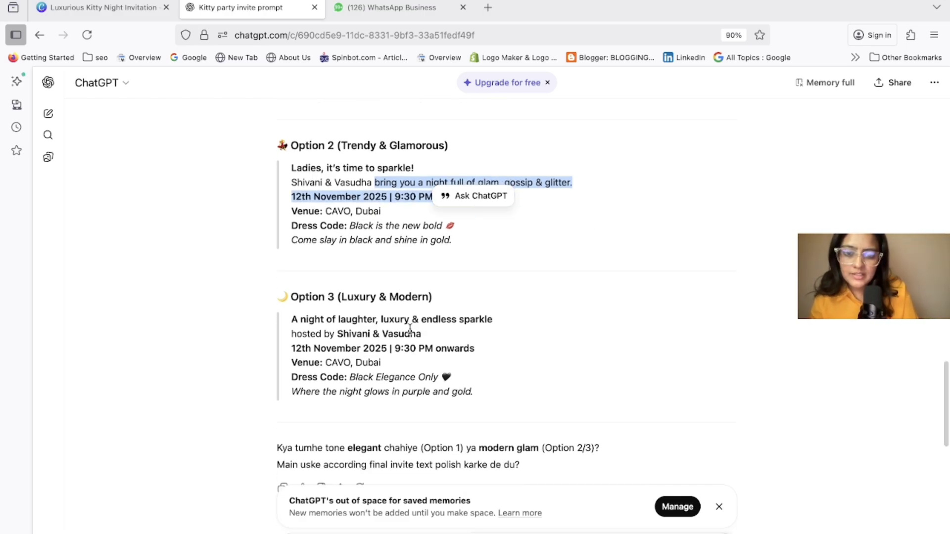
pyautogui.scroll(2, 300, 310)
pyautogui.click(321, 285)
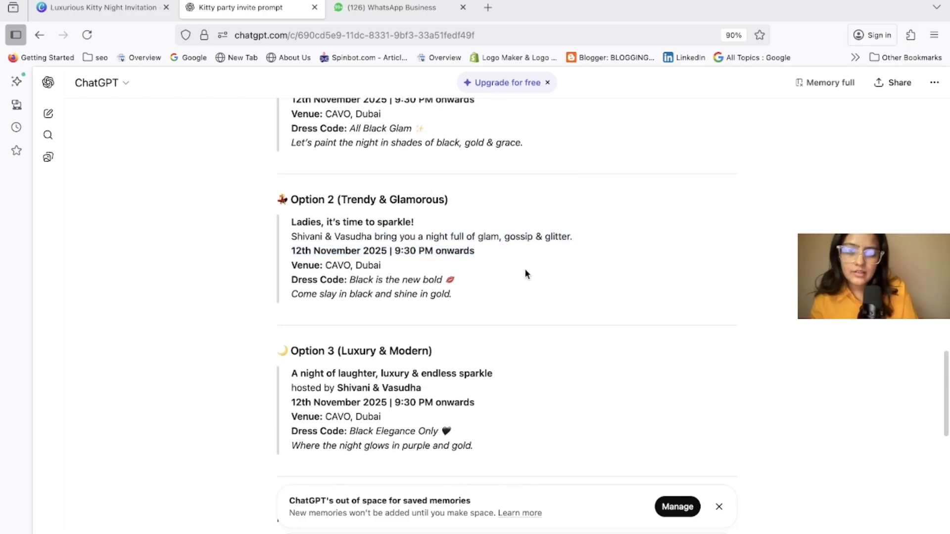
pyautogui.moveTo(374, 236); pyautogui.dragTo(584, 243)
pyautogui.press('super+c')
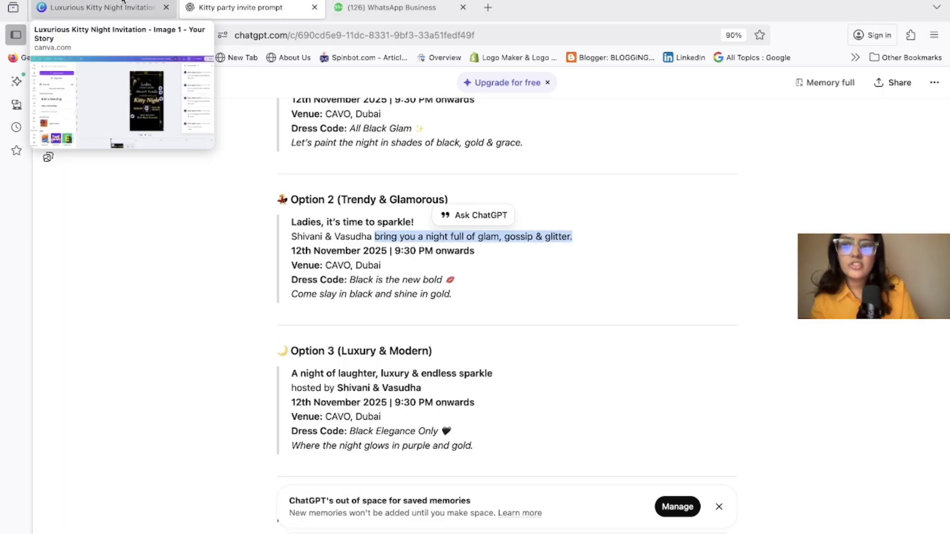
# Back in Canva, replace the "cordially invite you" text with the copied line.
pyautogui.click(117, 43)
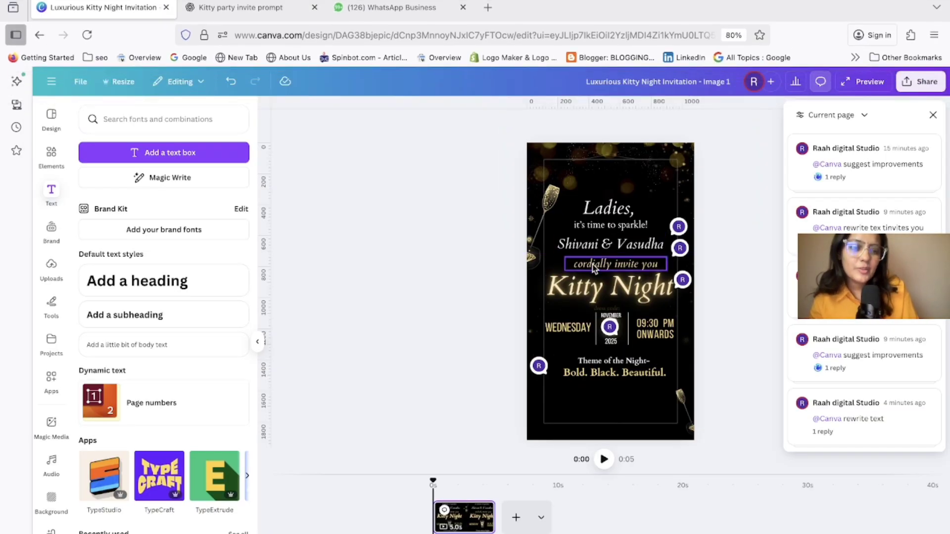
pyautogui.doubleClick(594, 267)
pyautogui.press('super+v')
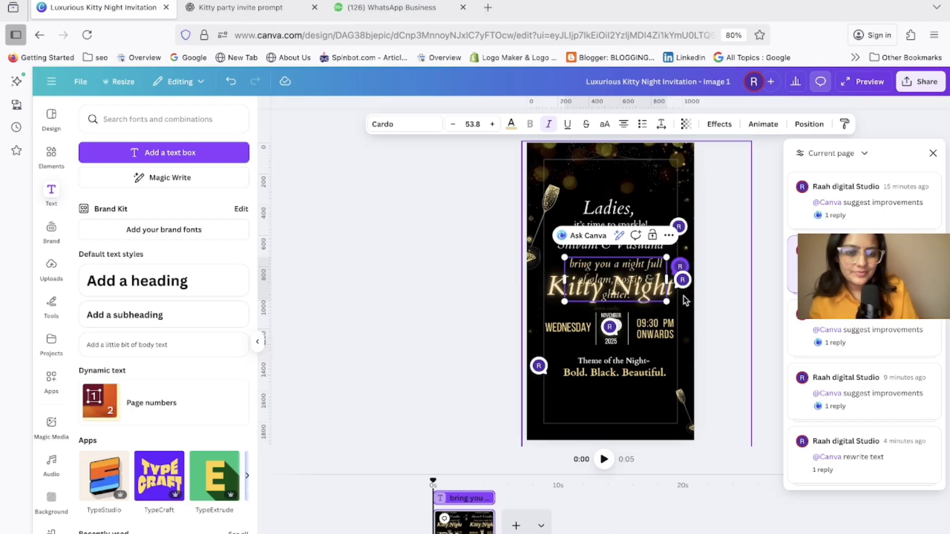
# Scale down the "bring you a night full of glam, gossip & glitter." text and adjust its font size to 40.7.
pyautogui.moveTo(667, 300); pyautogui.dragTo(681, 277)
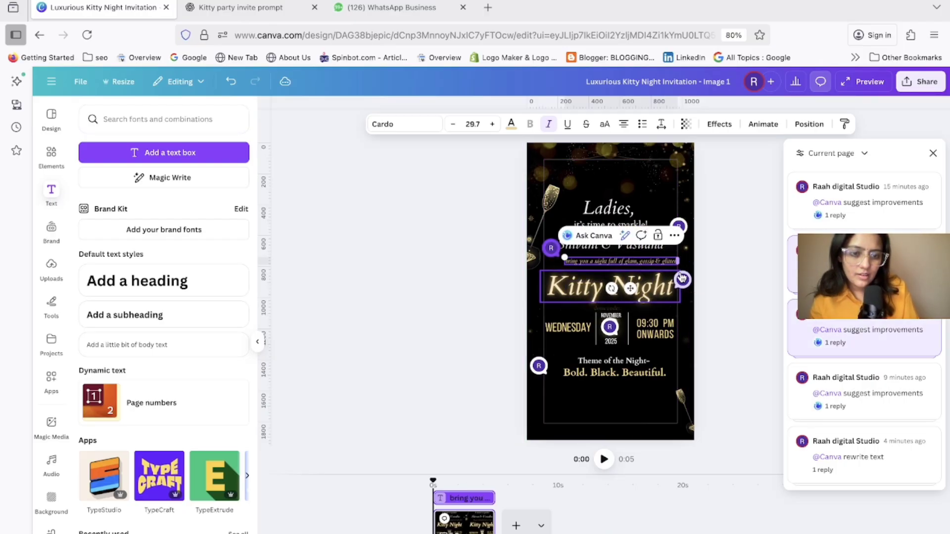
pyautogui.click(510, 124)
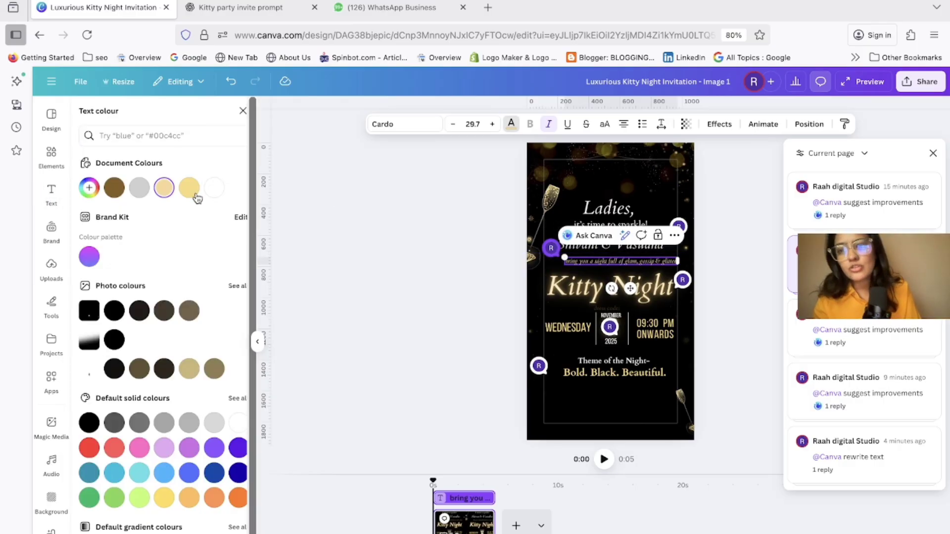
pyautogui.click(493, 124)
pyautogui.click(492, 124)
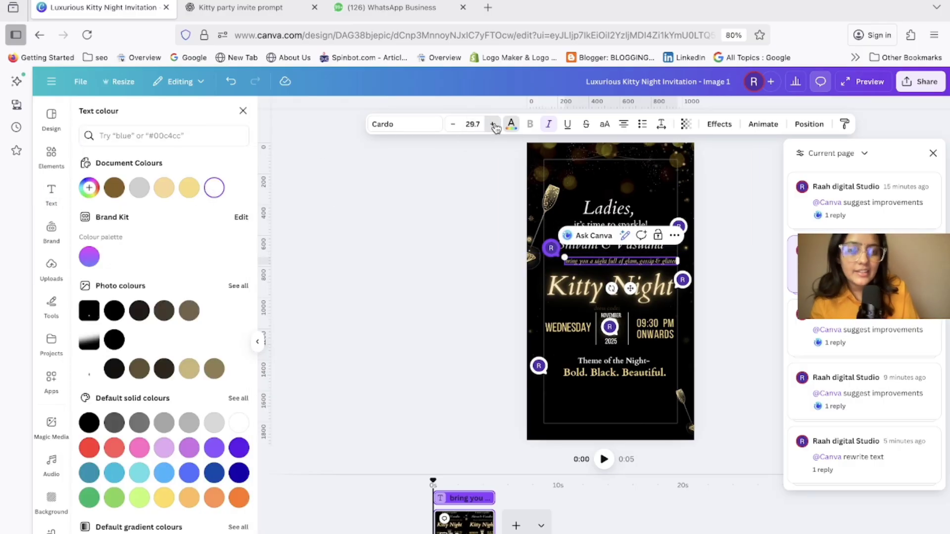
pyautogui.click(493, 124)
pyautogui.click(492, 124)
pyautogui.click(493, 124)
pyautogui.click(492, 124)
pyautogui.click(493, 124)
pyautogui.click(493, 124)
pyautogui.click(492, 124)
pyautogui.click(492, 124)
pyautogui.click(493, 124)
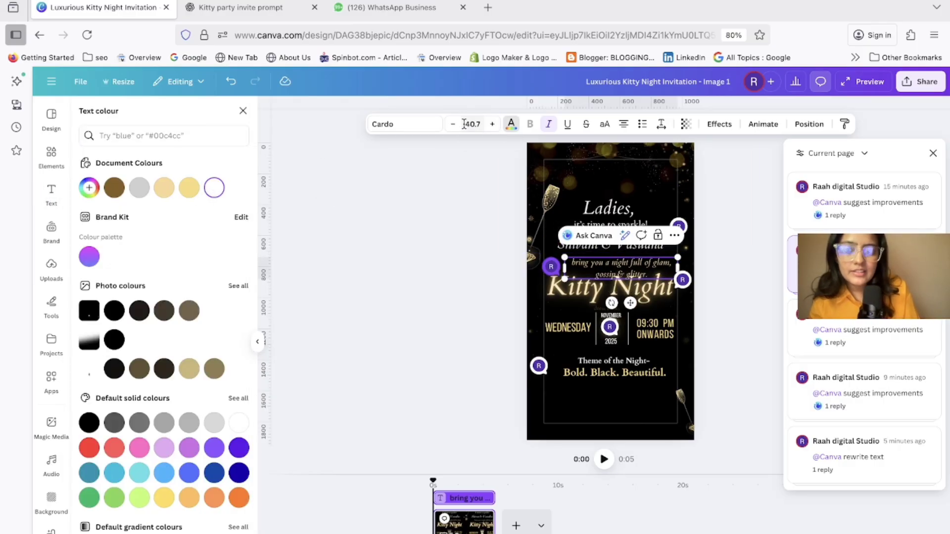
# Recolour the glam, gossip & glitter line white, centre it under the host names and lower "Kitty Night" slightly.
pyautogui.click(625, 275)
pyautogui.click(625, 271)
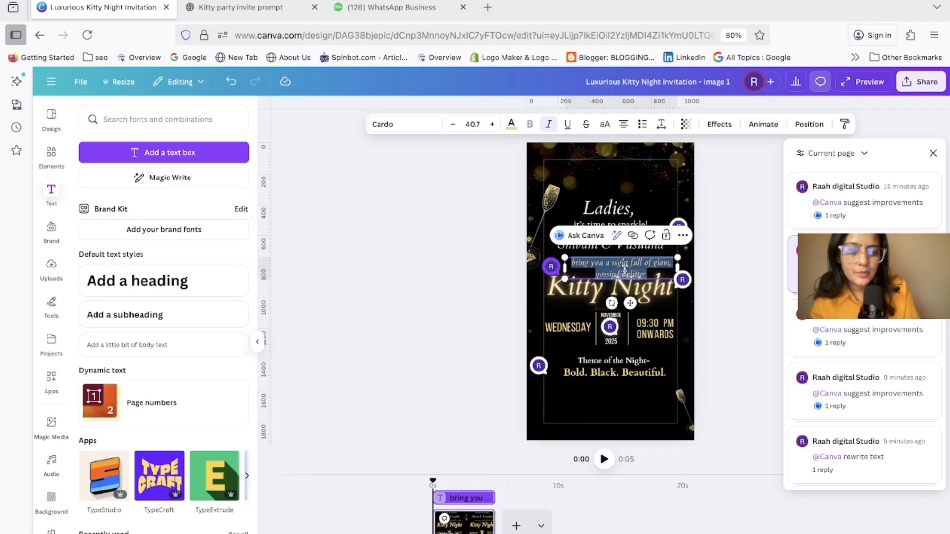
pyautogui.click(512, 125)
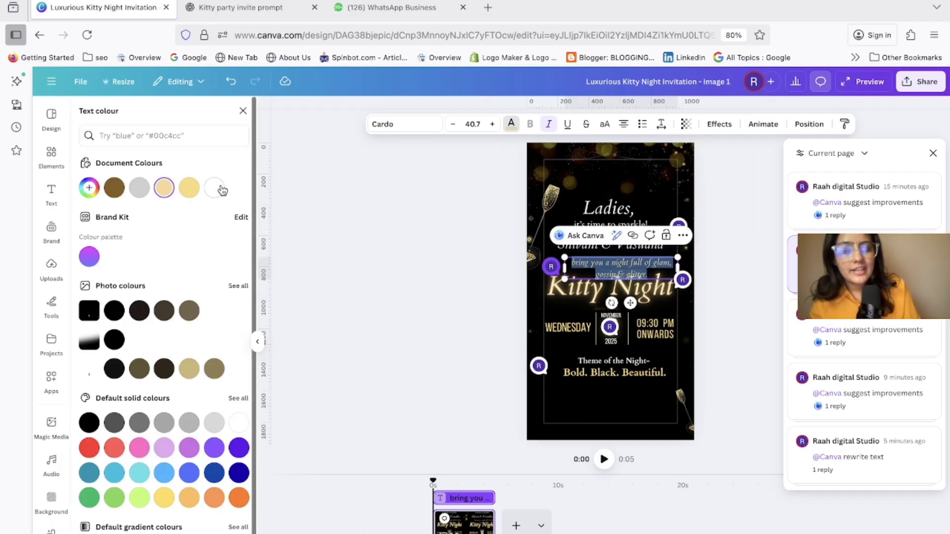
pyautogui.click(361, 281)
pyautogui.click(614, 261)
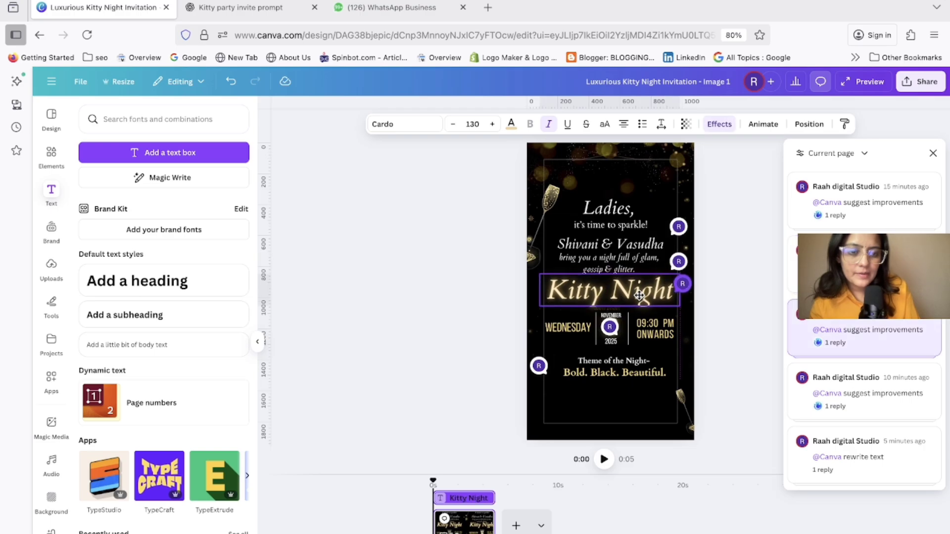
pyautogui.click(720, 301)
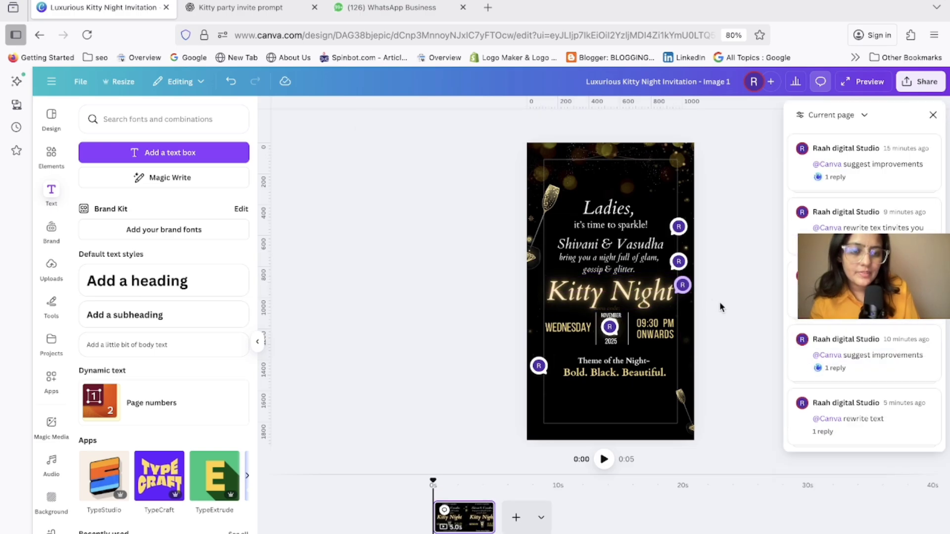
# Change the glam, gossip & glitter line's text colour to gold from the document colours.
pyautogui.click(634, 262)
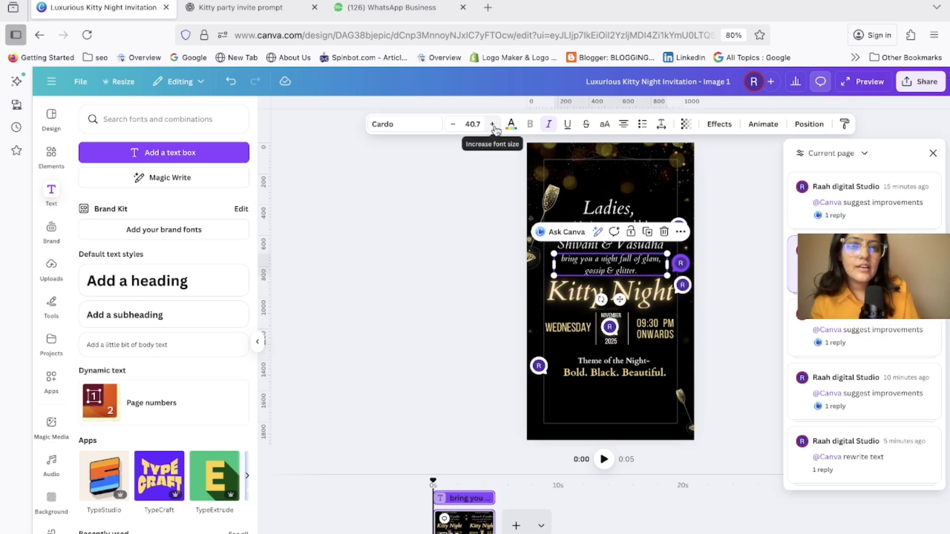
pyautogui.click(511, 123)
pyautogui.click(187, 191)
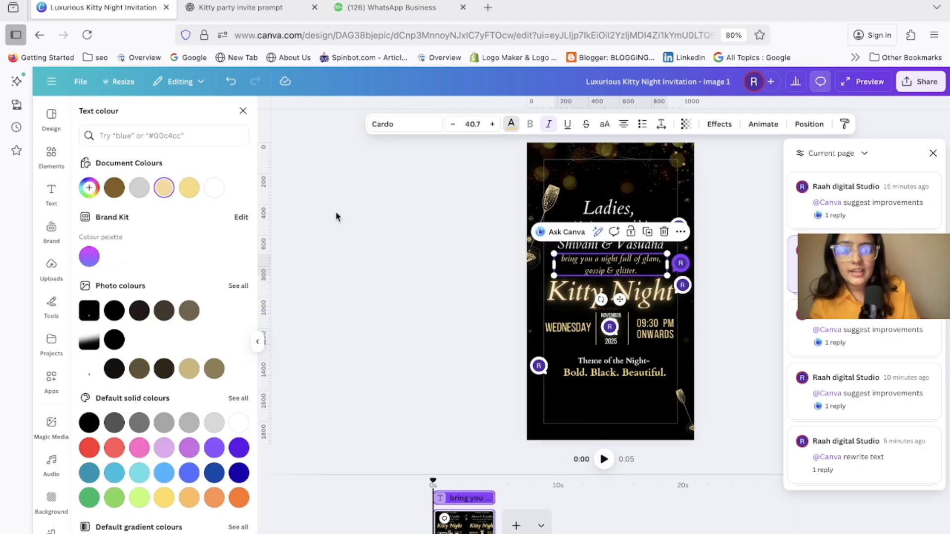
# Try the Lift and Neon effects on the glam, gossip & glitter line, settling on Outline in the dark gold document colour.
pyautogui.click(730, 127)
pyautogui.click(222, 172)
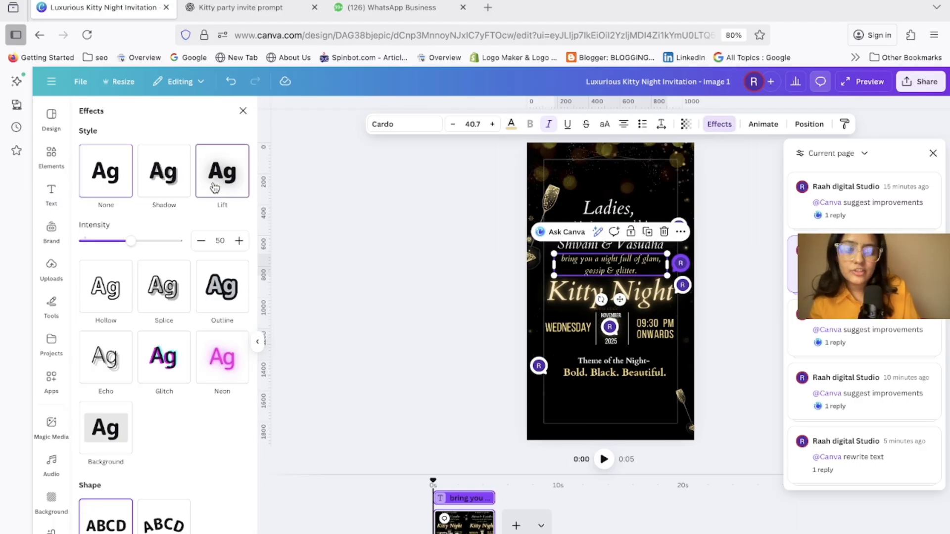
pyautogui.click(222, 313)
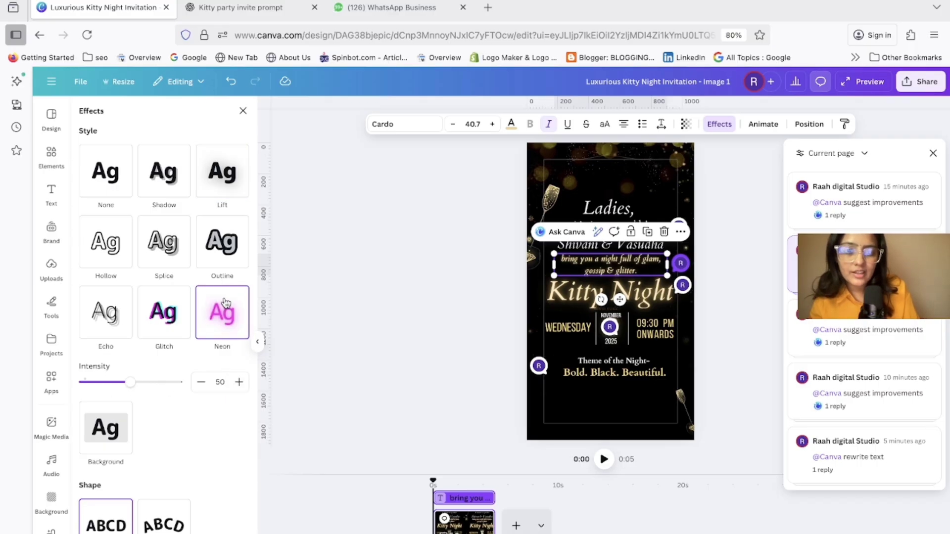
pyautogui.click(226, 270)
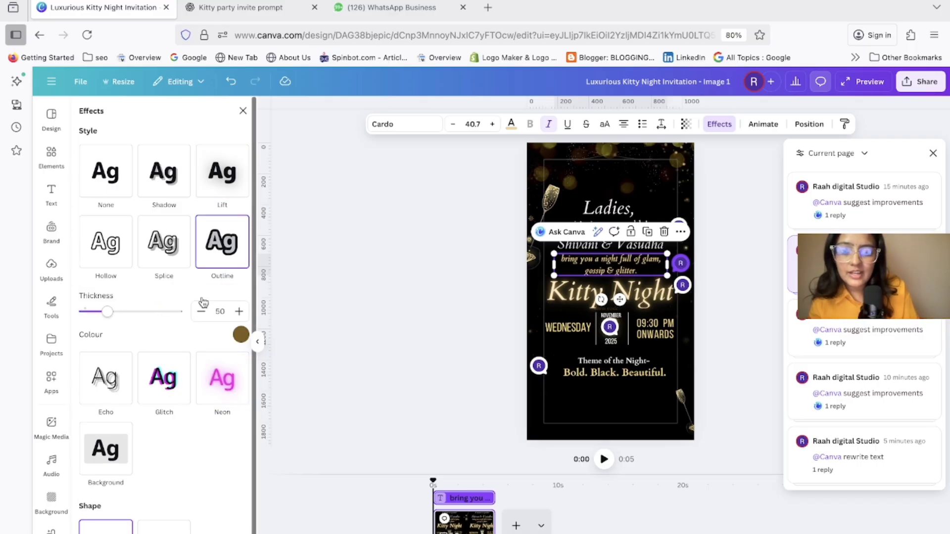
pyautogui.click(241, 336)
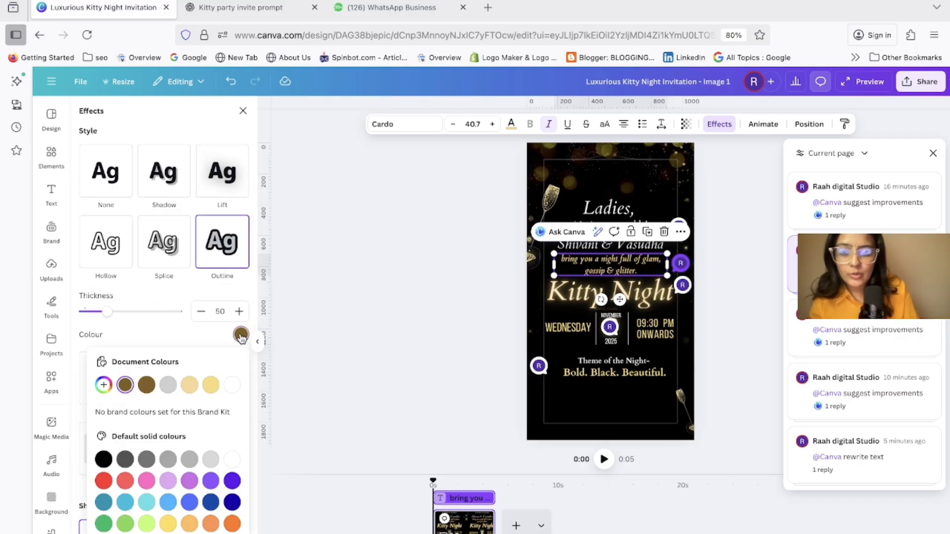
pyautogui.click(231, 385)
pyautogui.click(212, 386)
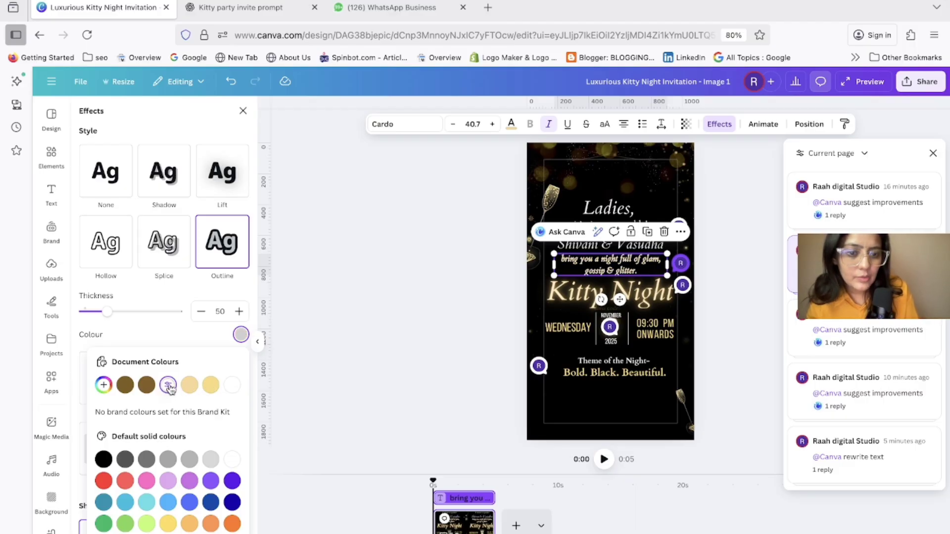
pyautogui.click(125, 386)
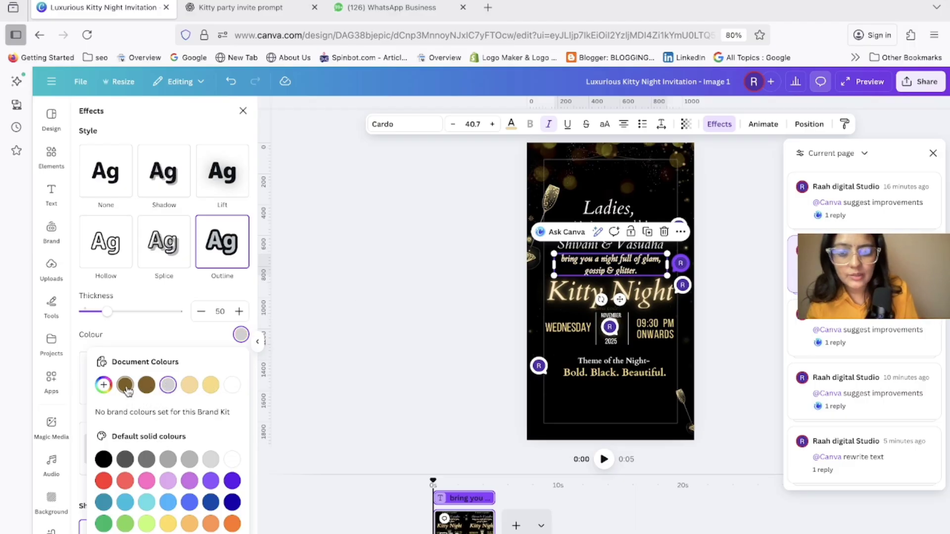
pyautogui.click(359, 296)
# Shift the tagline slightly down and break it so that "glam," starts the second line.
pyautogui.click(628, 260)
pyautogui.moveTo(627, 261); pyautogui.dragTo(632, 266)
pyautogui.click(641, 265)
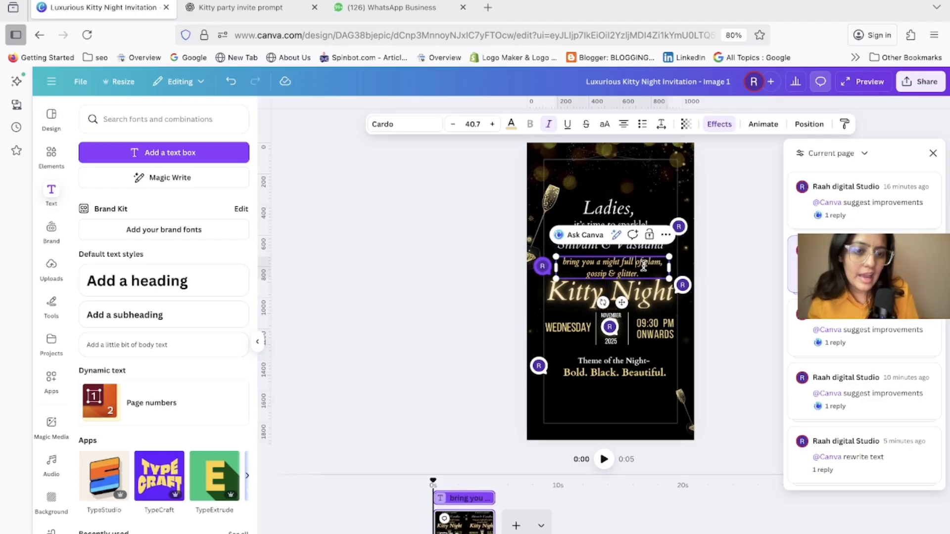
pyautogui.click(732, 234)
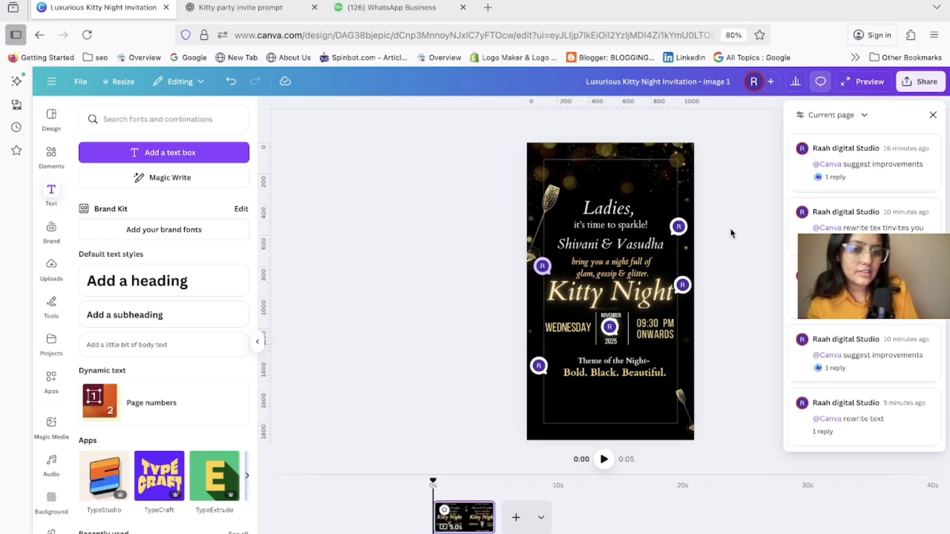
# Nudge the host names slightly down and the two-line tagline slightly up, clear of "Kitty Night".
pyautogui.click(611, 267)
pyautogui.moveTo(610, 267); pyautogui.dragTo(610, 268)
pyautogui.click(452, 267)
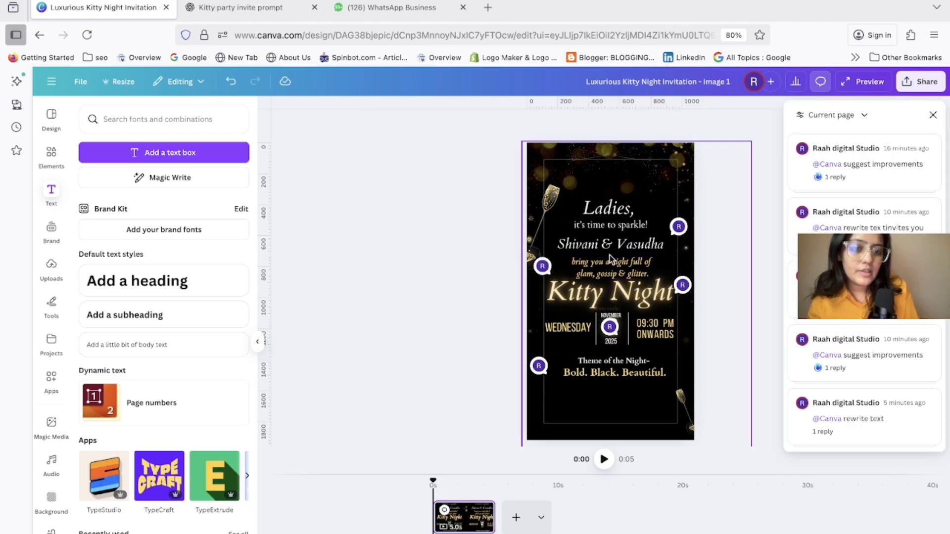
pyautogui.click(604, 248)
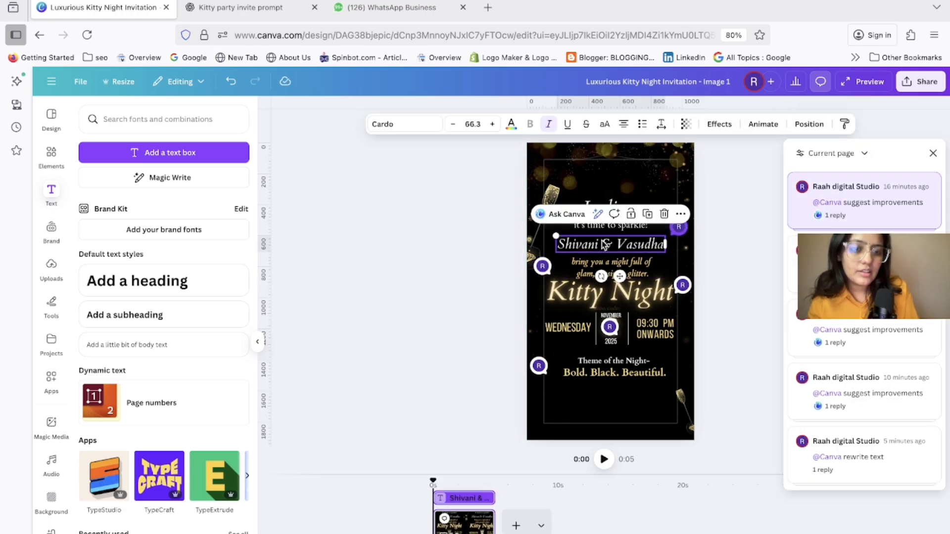
pyautogui.click(603, 271)
pyautogui.click(735, 257)
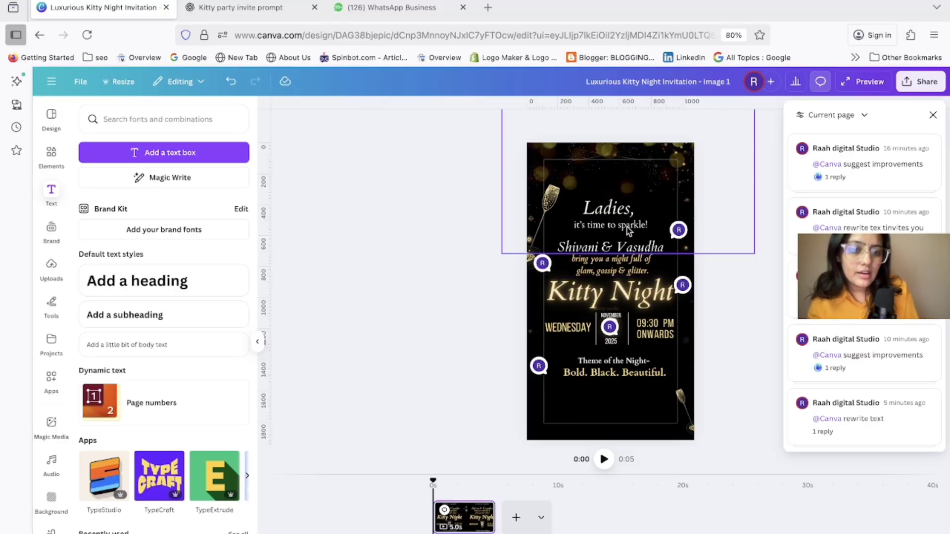
pyautogui.click(613, 246)
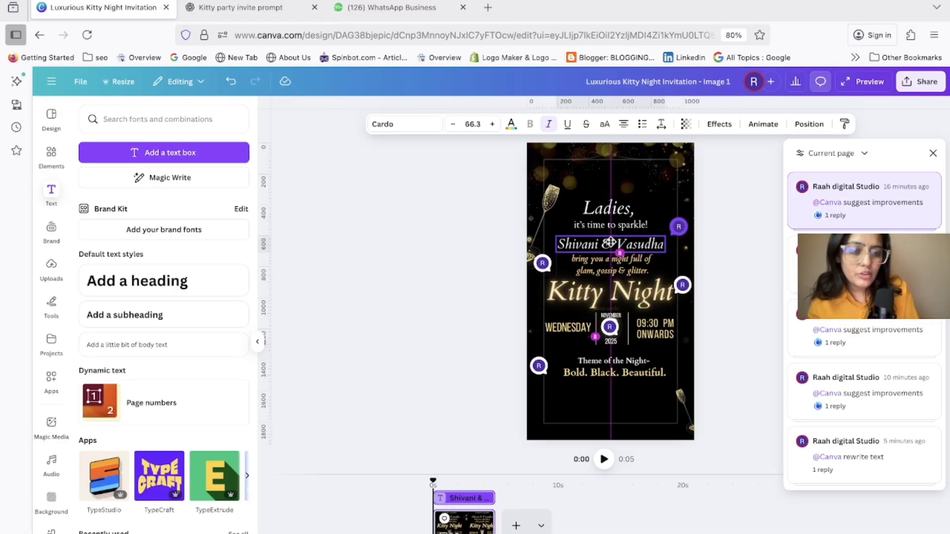
pyautogui.click(622, 269)
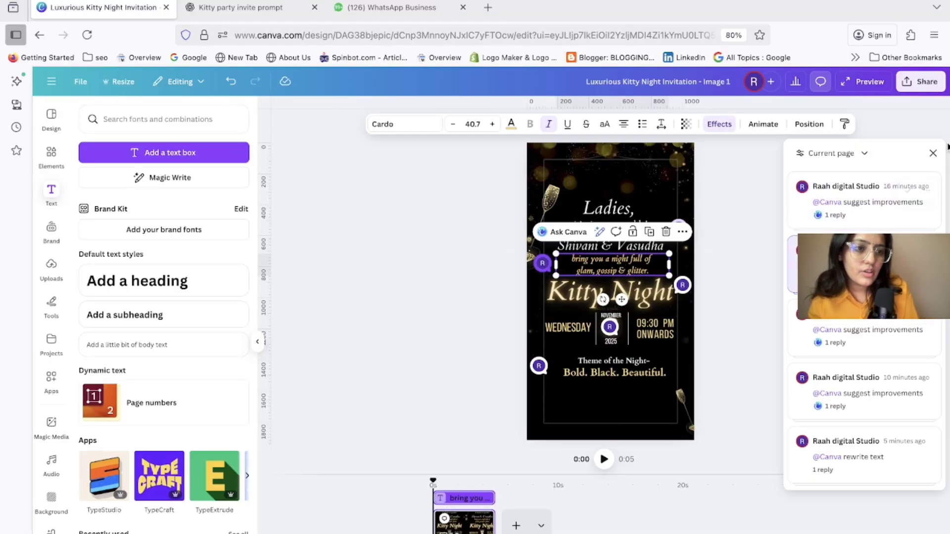
# Close the list of comments for the current page.
pyautogui.click(933, 156)
pyautogui.click(684, 286)
pyautogui.click(757, 254)
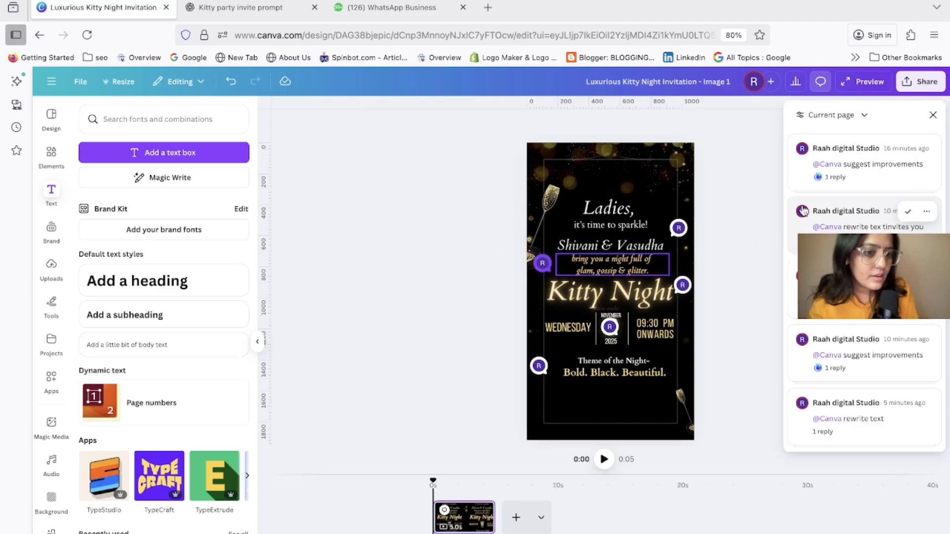
pyautogui.click(933, 117)
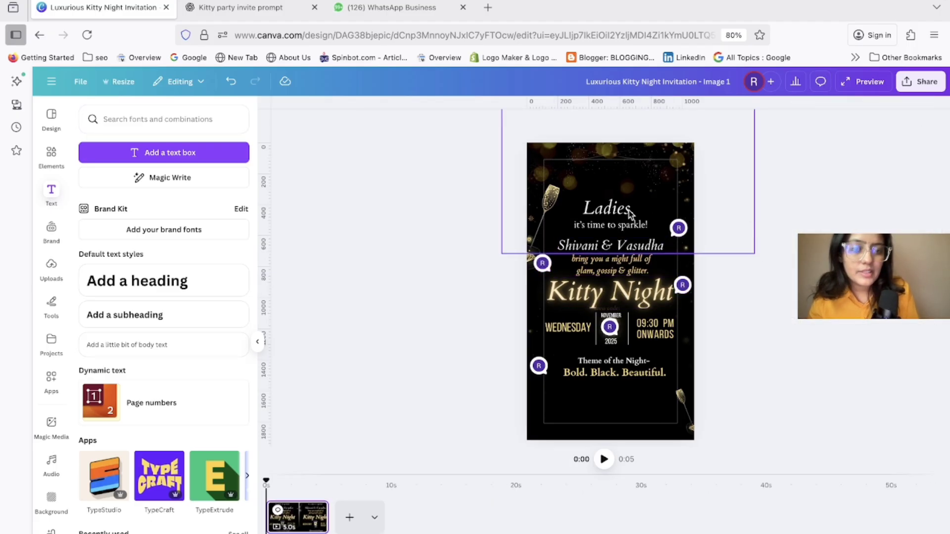
# Enlarge the host names to size 76.4 and place them just below "it's time to sparkle!".
pyautogui.click(577, 245)
pyautogui.moveTo(555, 234)
pyautogui.mouseDown()
pyautogui.moveTo(542, 231)
pyautogui.moveTo(586, 239)
pyautogui.mouseUp()
pyautogui.click(699, 272)
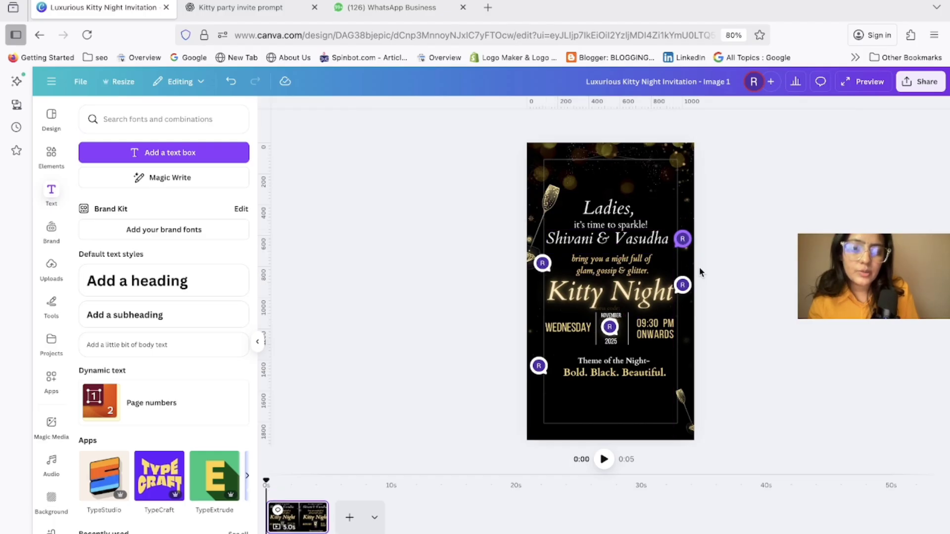
pyautogui.click(626, 270)
pyautogui.click(779, 189)
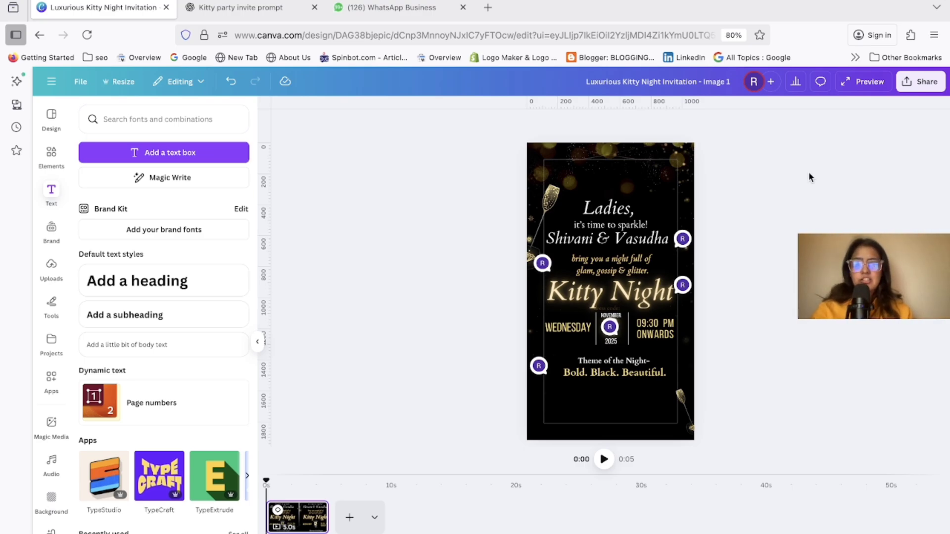
pyautogui.click(602, 270)
pyautogui.click(740, 261)
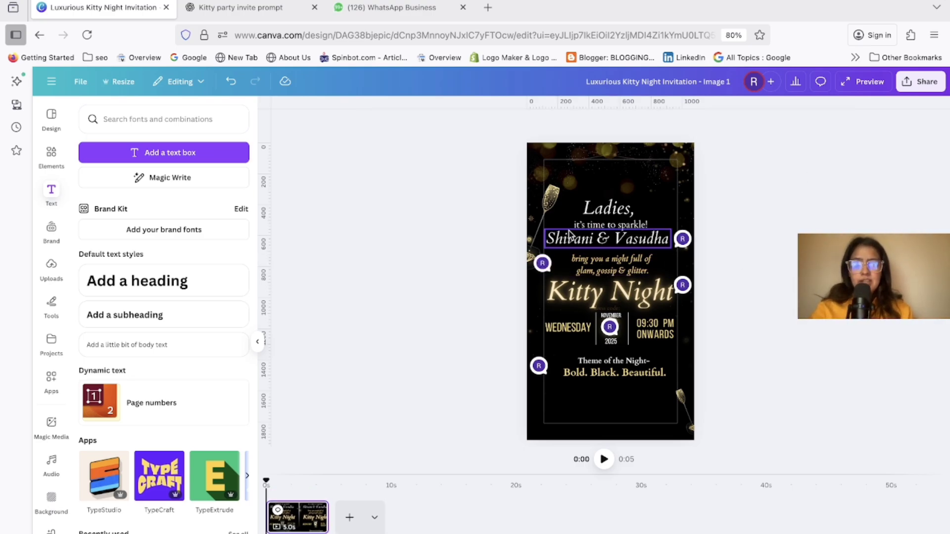
# Recolour the host names in the pale gold document colour and keep them slightly lower under "it's time to sparkle!".
pyautogui.click(566, 239)
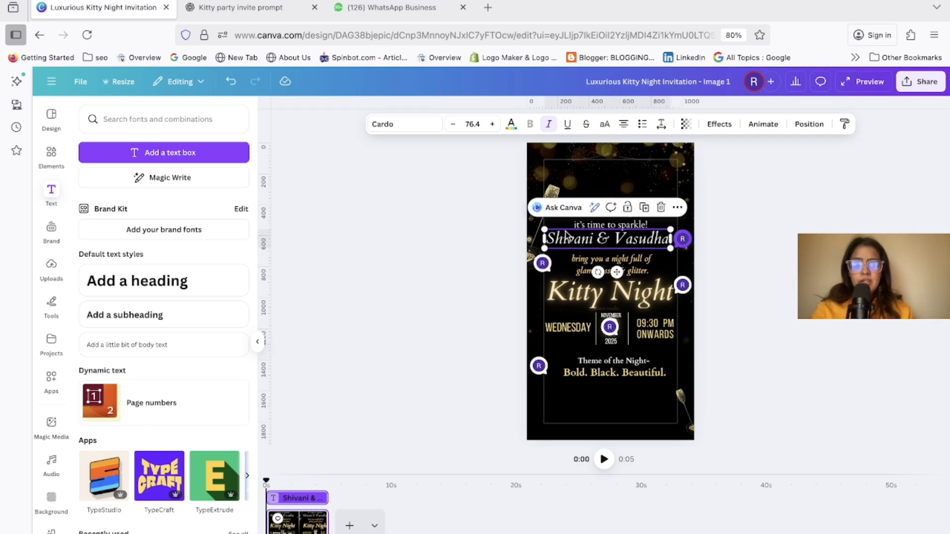
pyautogui.click(512, 125)
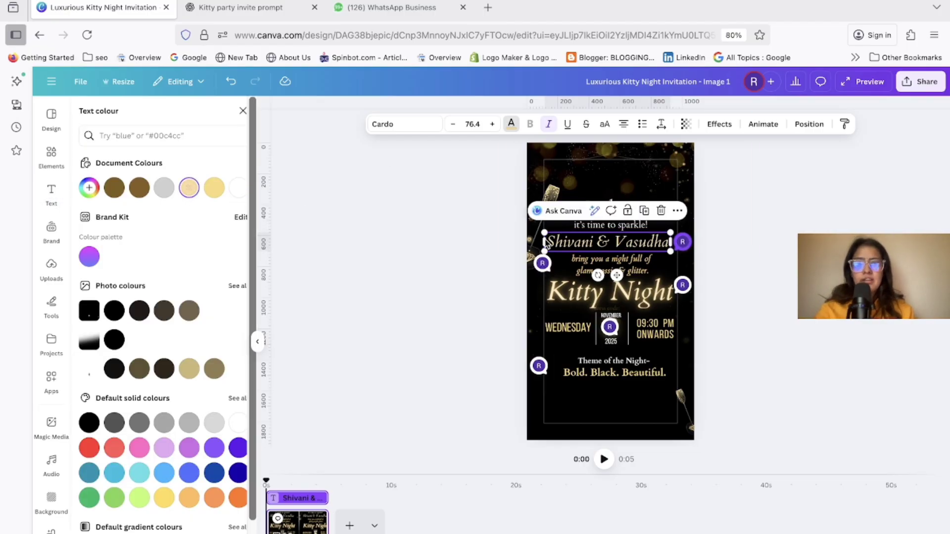
# Remove the brown outline effect from the "bring you a night full of glam" tagline, trying Lift before settling on None.
pyautogui.click(564, 258)
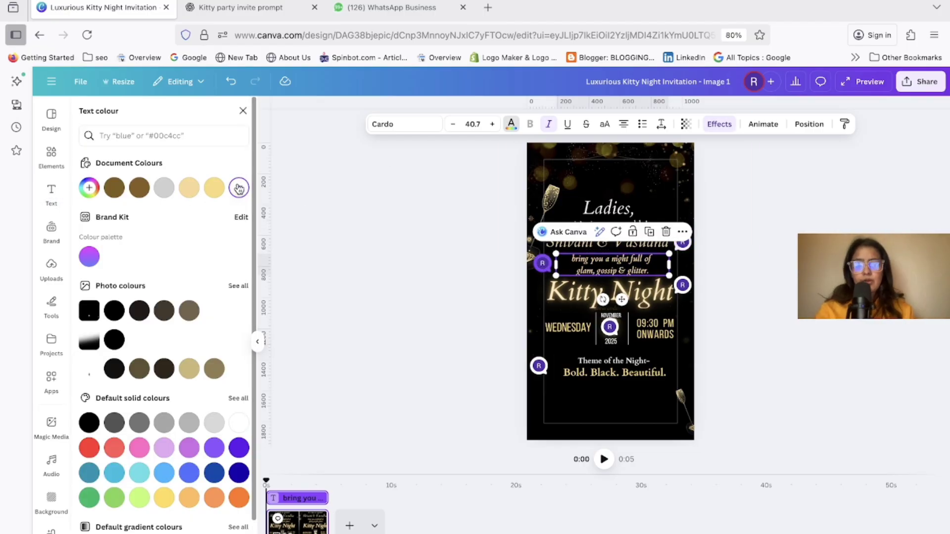
pyautogui.scroll(-1, 169, 366)
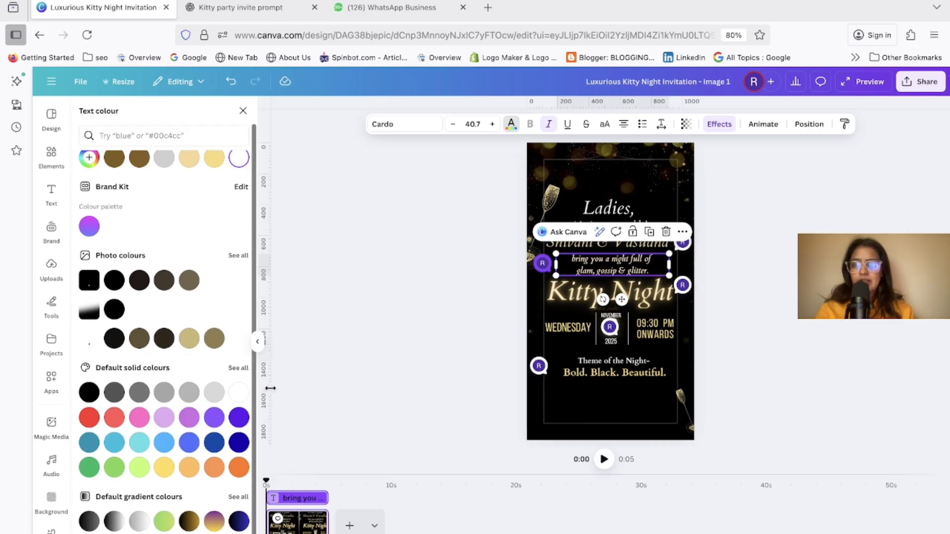
pyautogui.click(719, 124)
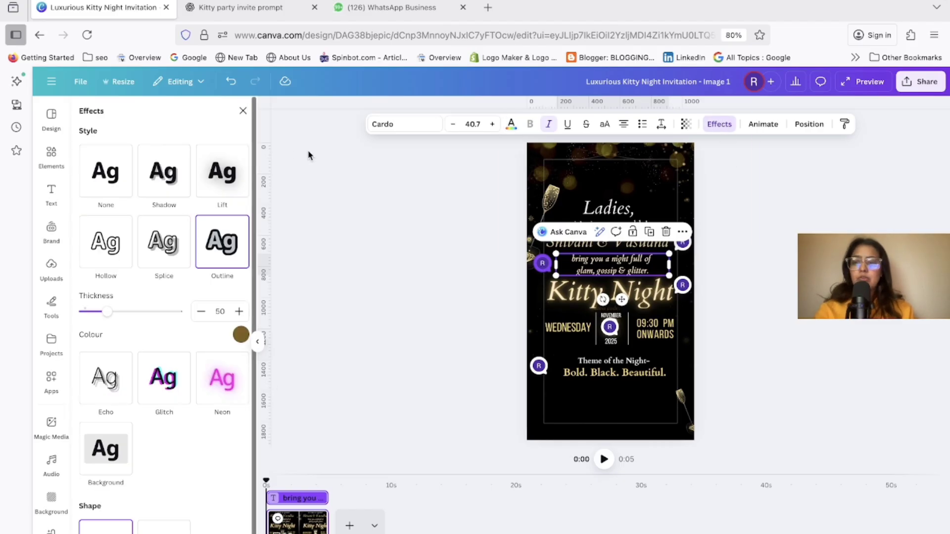
pyautogui.click(105, 171)
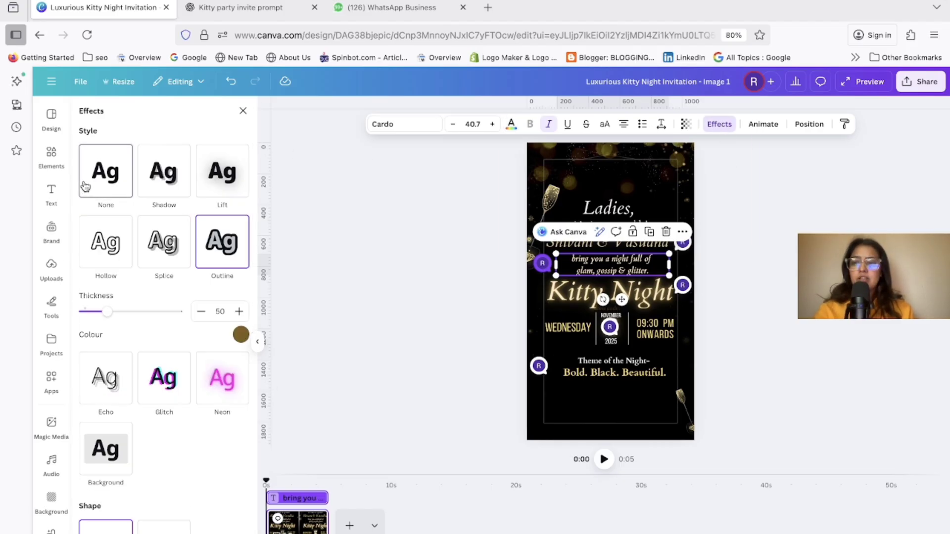
pyautogui.click(220, 169)
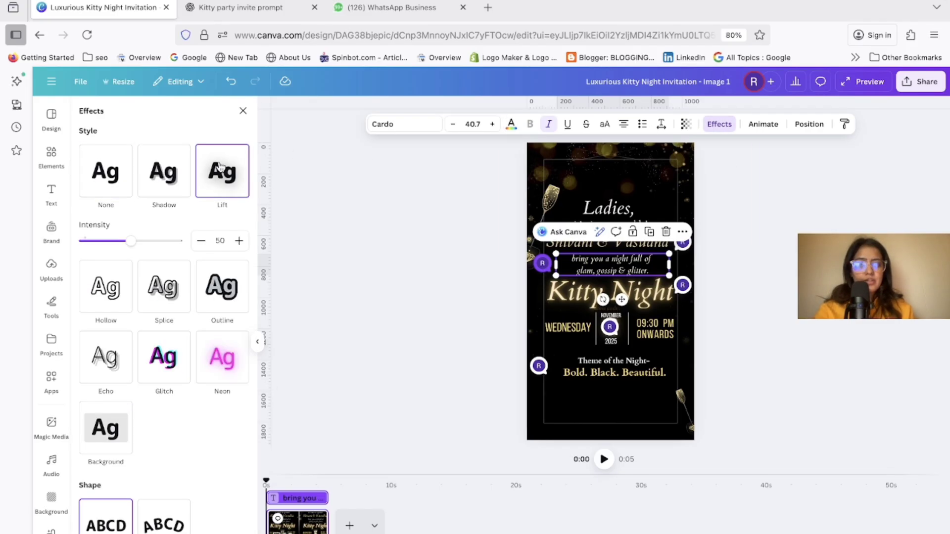
pyautogui.click(458, 283)
pyautogui.click(619, 264)
pyautogui.click(709, 124)
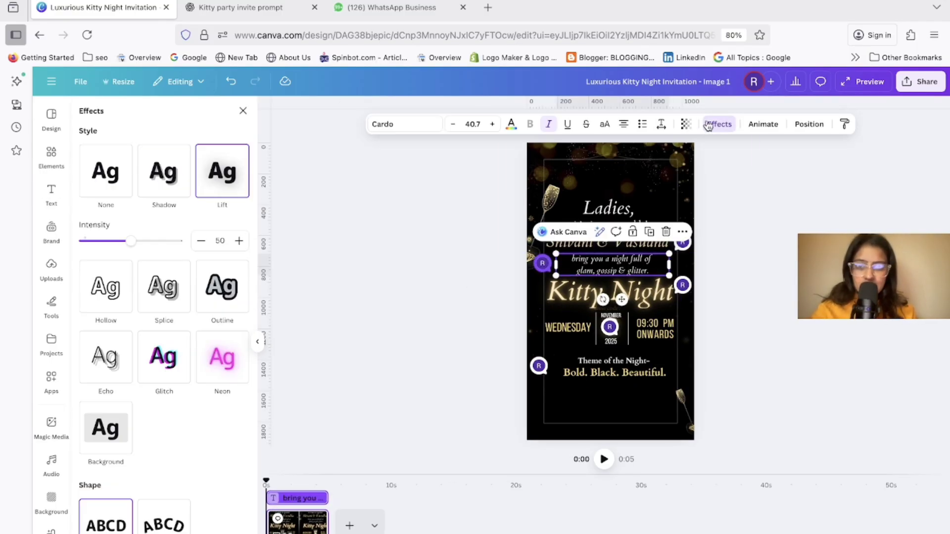
pyautogui.click(98, 192)
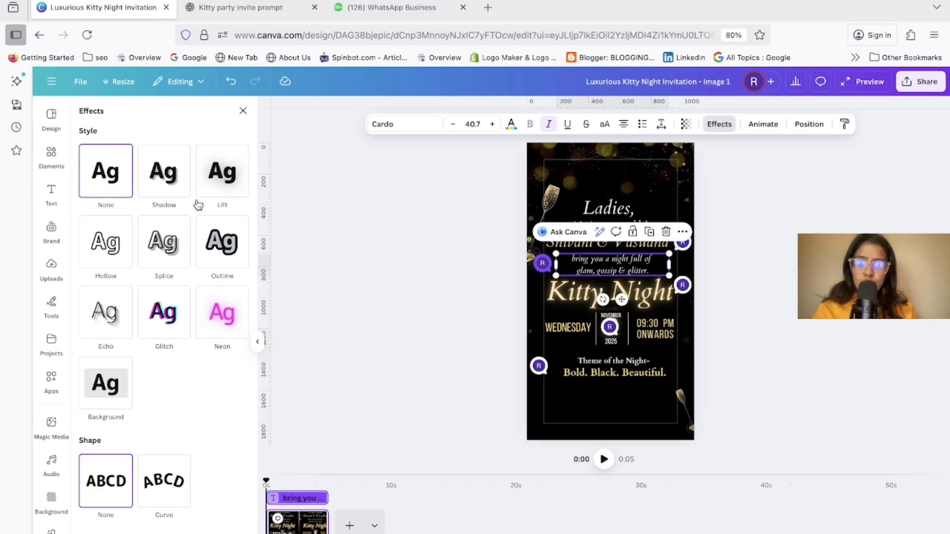
pyautogui.click(431, 233)
pyautogui.click(637, 269)
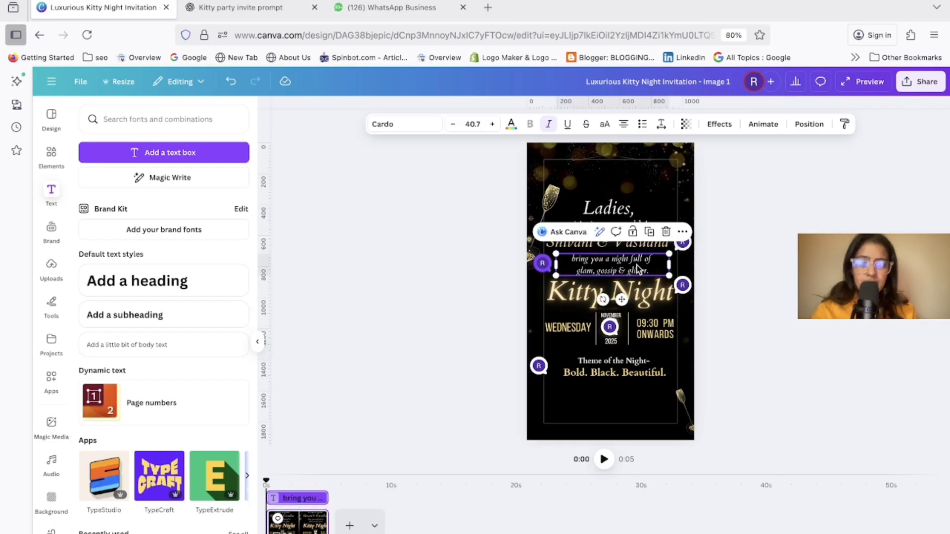
pyautogui.click(513, 128)
pyautogui.scroll(-1, 188, 277)
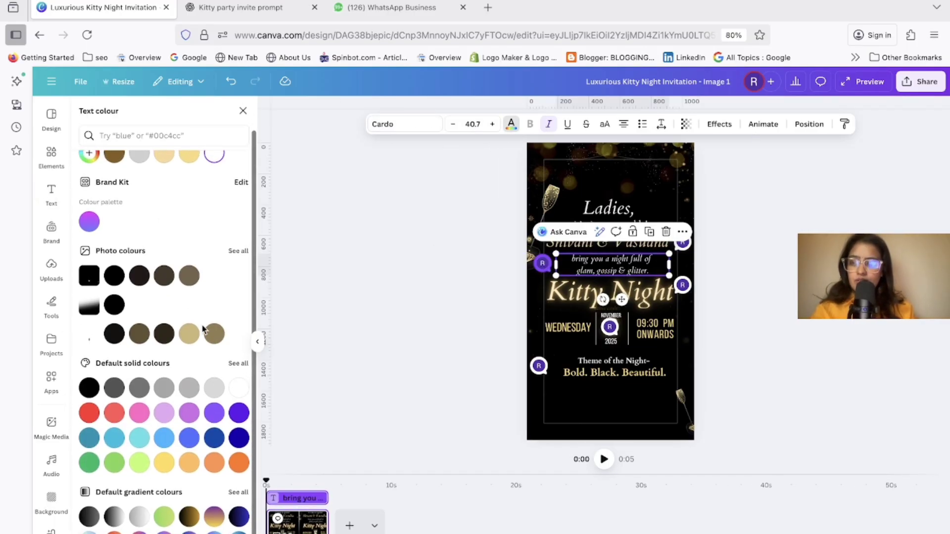
pyautogui.doubleClick(611, 267)
pyautogui.moveTo(652, 267); pyautogui.dragTo(567, 259)
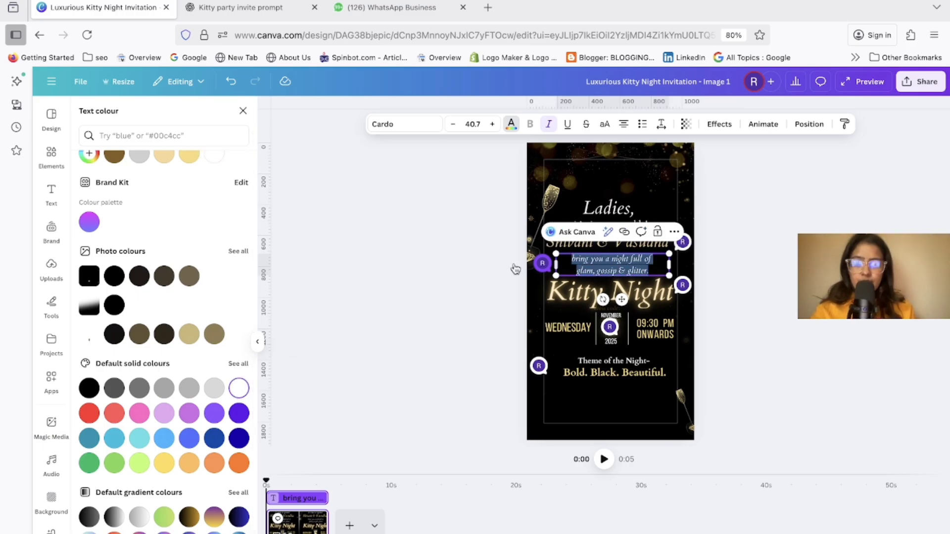
pyautogui.scroll(2, 239, 387)
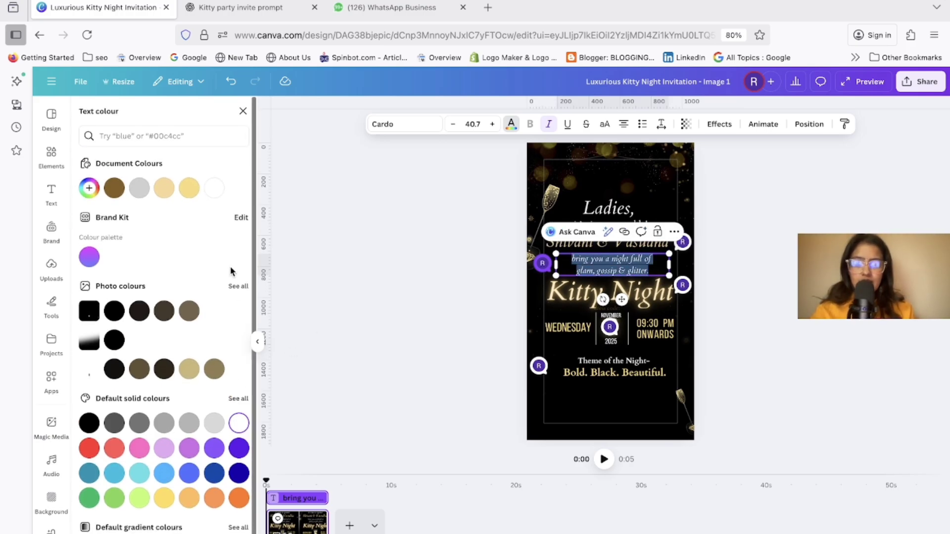
pyautogui.click(440, 226)
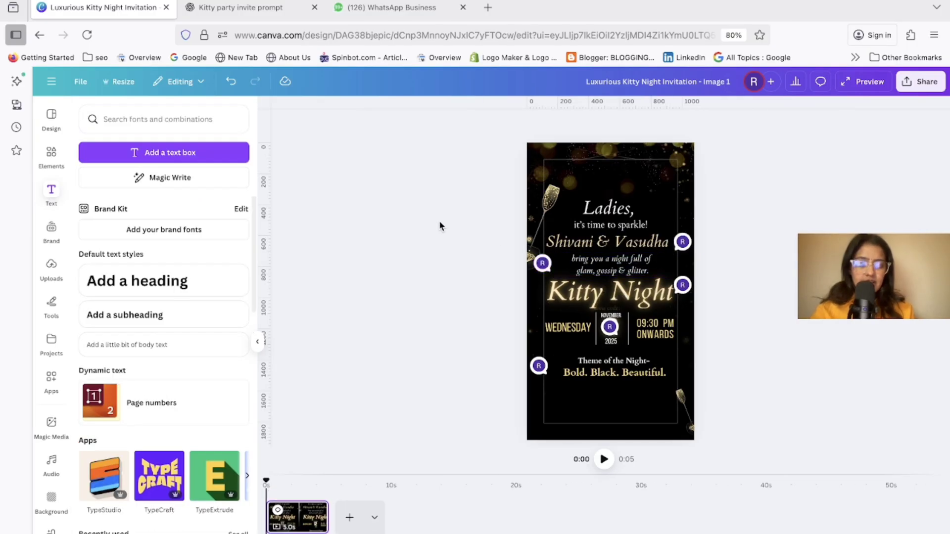
# Apply the Outline text effect with thickness 50 and a grey colour to the two-line tagline.
pyautogui.click(604, 266)
pyautogui.click(720, 125)
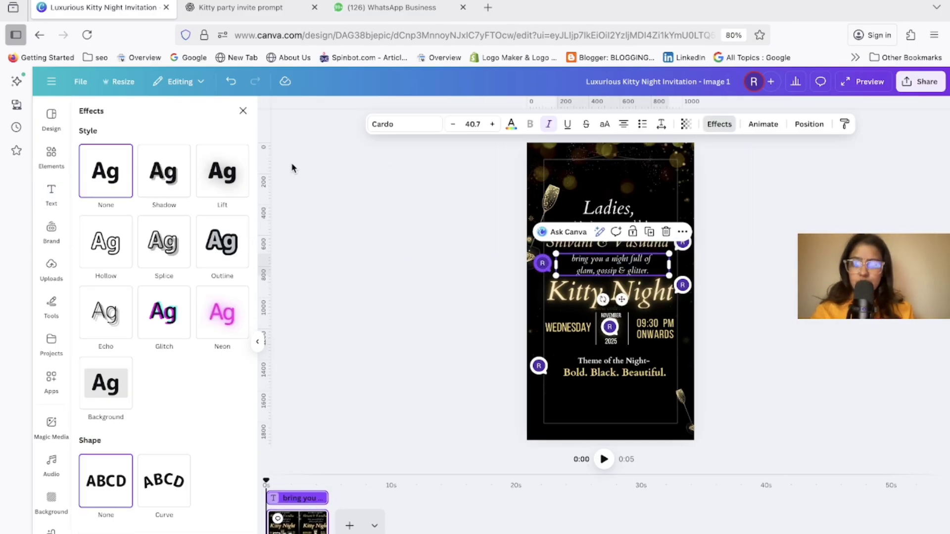
pyautogui.click(222, 172)
pyautogui.click(223, 243)
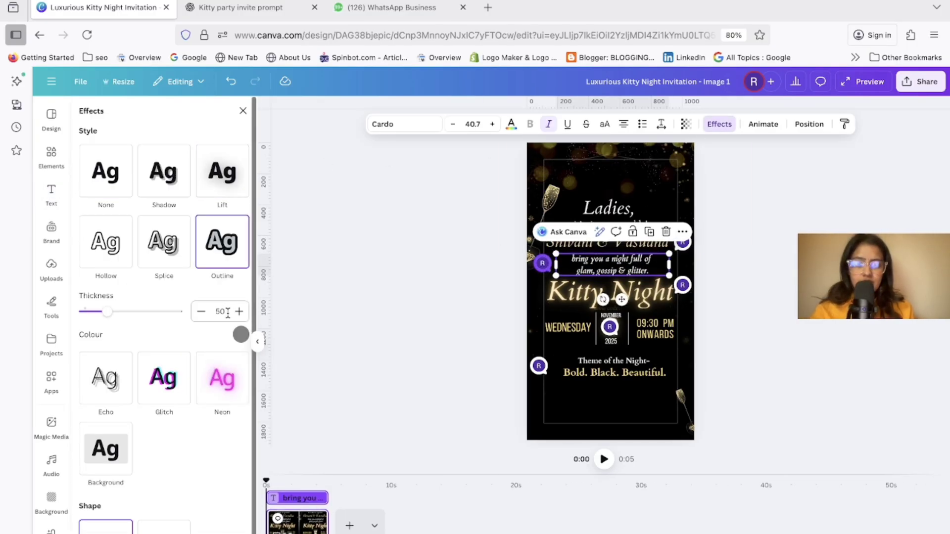
pyautogui.click(364, 296)
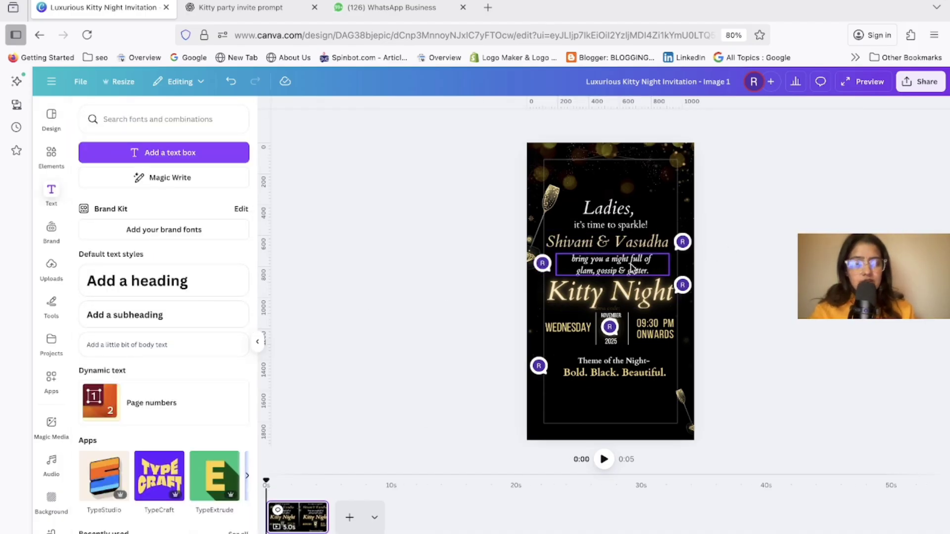
# Enlarge the tagline to size 46.7 and position it between the host names and "Kitty Night".
pyautogui.moveTo(631, 268); pyautogui.dragTo(629, 266)
pyautogui.click(492, 124)
pyautogui.click(492, 124)
pyautogui.click(493, 124)
pyautogui.click(493, 124)
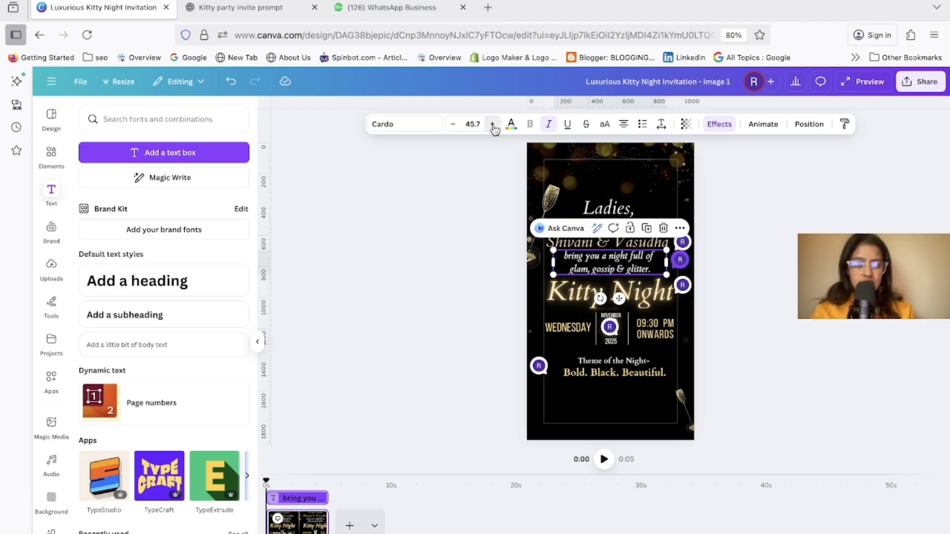
pyautogui.click(492, 124)
pyautogui.click(493, 124)
pyautogui.click(756, 274)
pyautogui.click(630, 268)
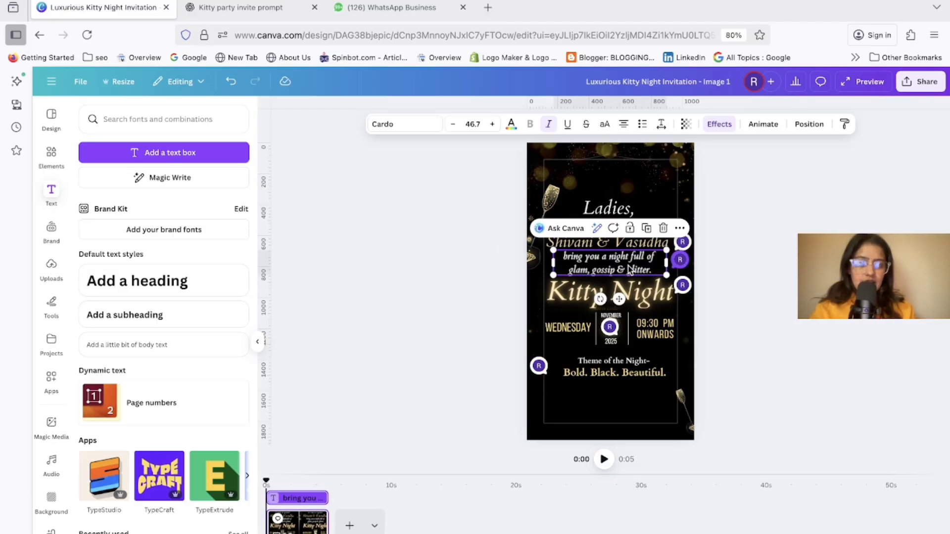
pyautogui.moveTo(629, 268); pyautogui.dragTo(630, 272)
# Shrink the "Kitty Night" title to size 107 and space it evenly between the tagline and the date row.
pyautogui.click(643, 295)
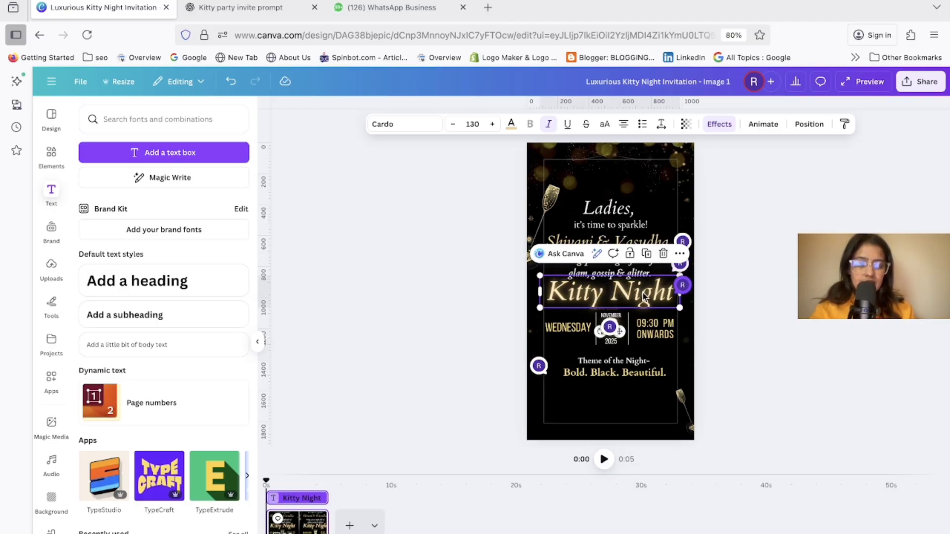
pyautogui.moveTo(540, 275); pyautogui.dragTo(558, 279)
pyautogui.moveTo(613, 292); pyautogui.dragTo(608, 299)
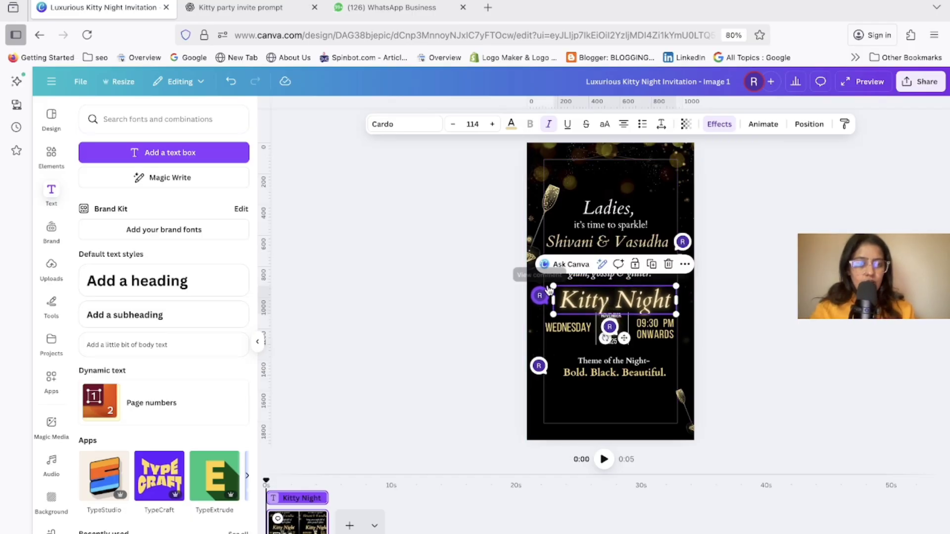
pyautogui.moveTo(553, 284); pyautogui.dragTo(579, 285)
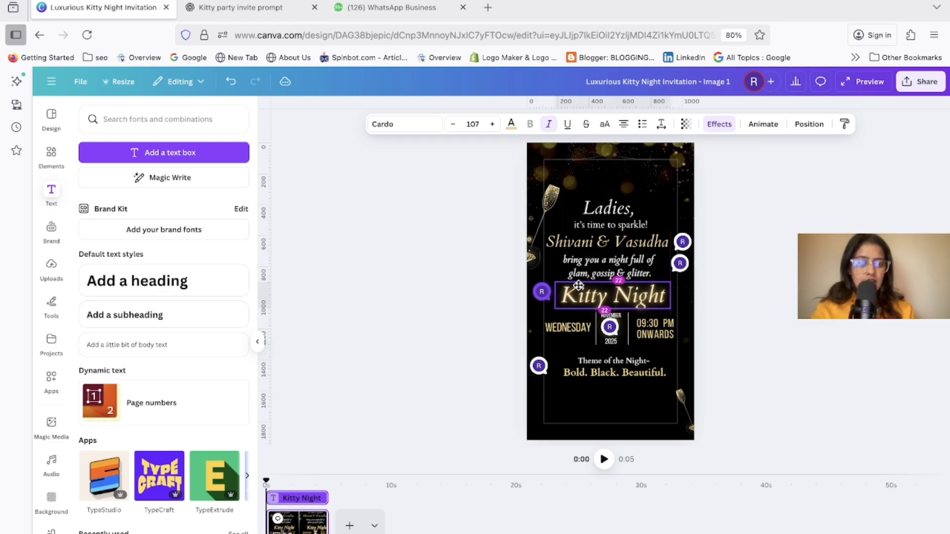
pyautogui.click(738, 323)
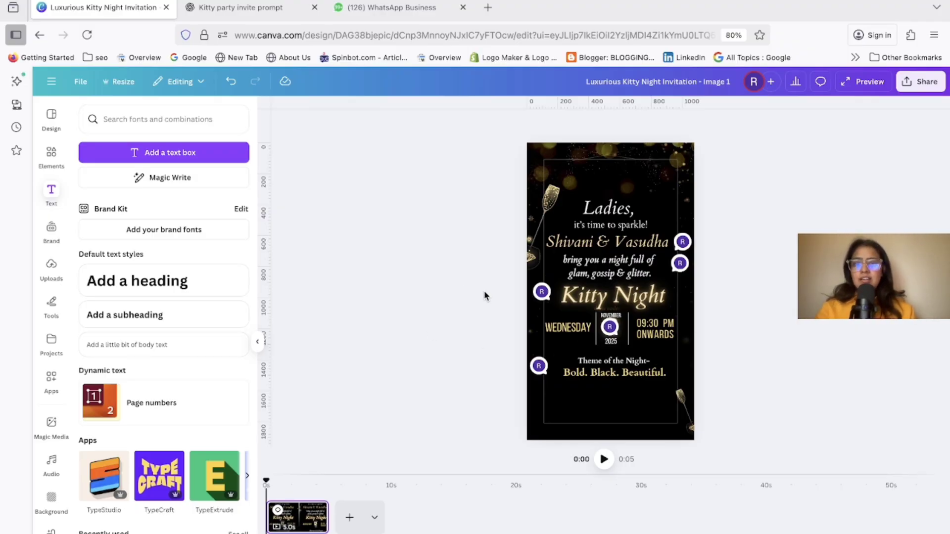
# Shift "Kitty Night", the date row, the theme text and the lower champagne glass slightly down together.
pyautogui.moveTo(484, 290); pyautogui.dragTo(830, 402)
pyautogui.moveTo(623, 324); pyautogui.dragTo(621, 326)
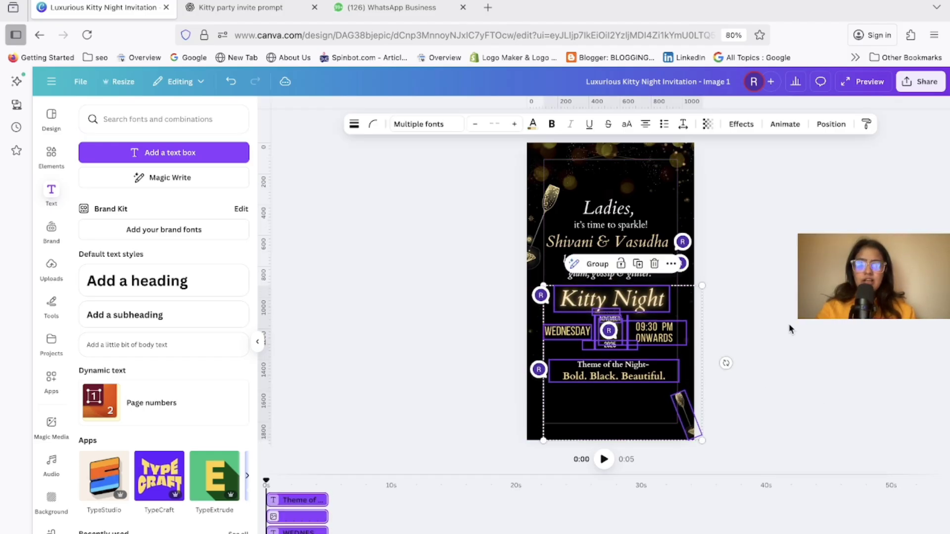
pyautogui.click(801, 321)
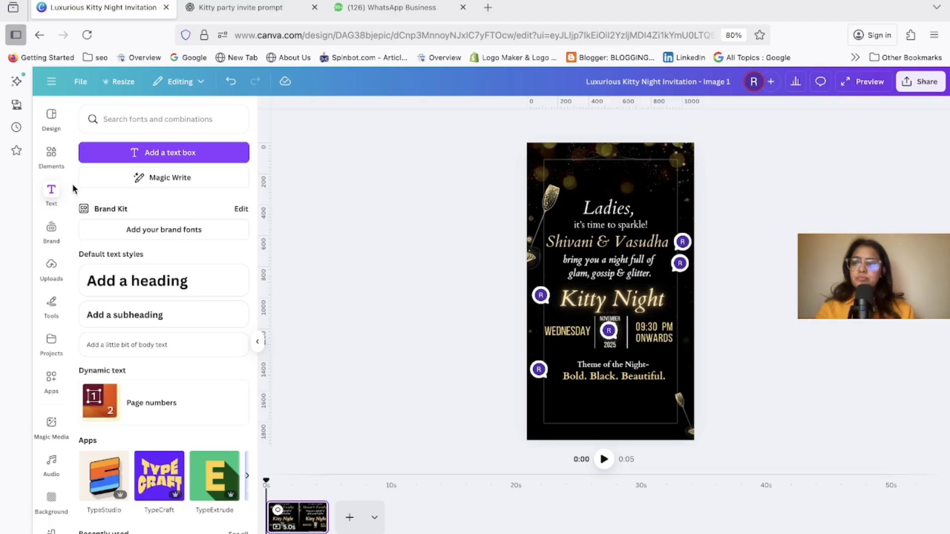
# Try the uploaded night city skyline photo on the page, then undo it.
pyautogui.click(47, 270)
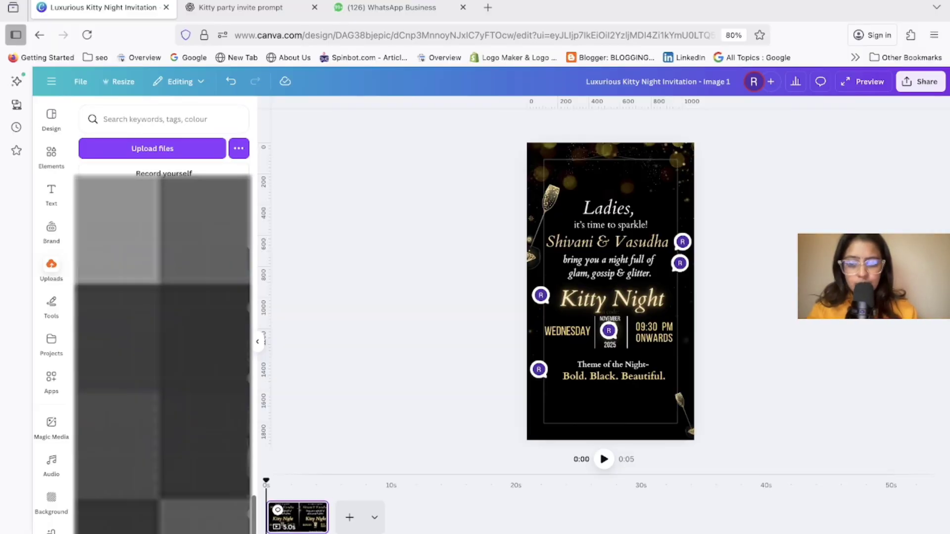
pyautogui.click(118, 336)
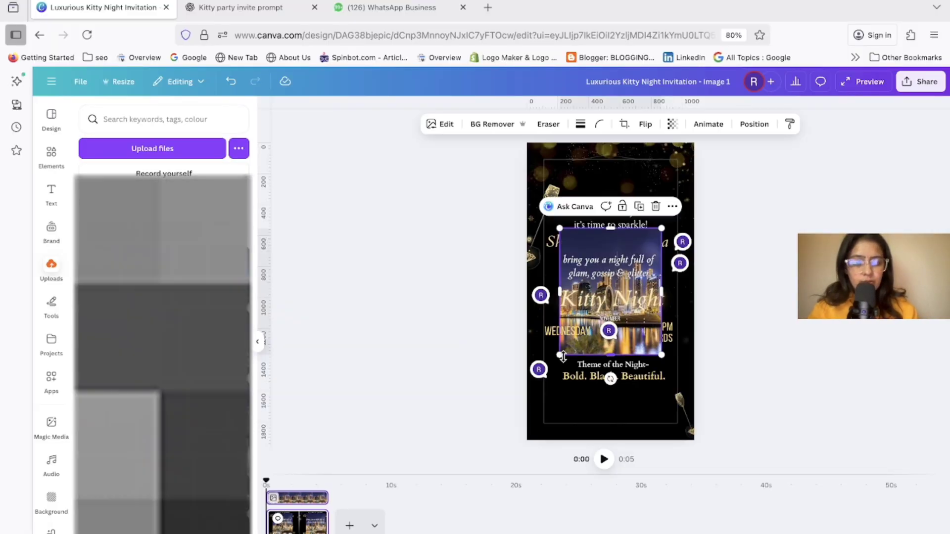
pyautogui.moveTo(578, 344); pyautogui.dragTo(340, 347)
pyautogui.hotkey('ctrl', 'z')
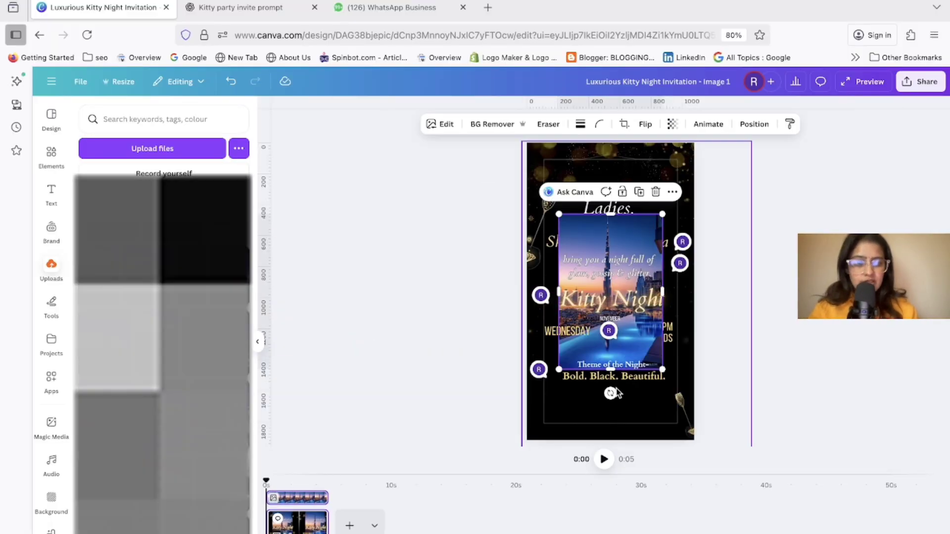
# Add the uploaded photo of the tall tower with the blue pool and enlarge it to cover the whole page.
pyautogui.moveTo(559, 370); pyautogui.dragTo(455, 441)
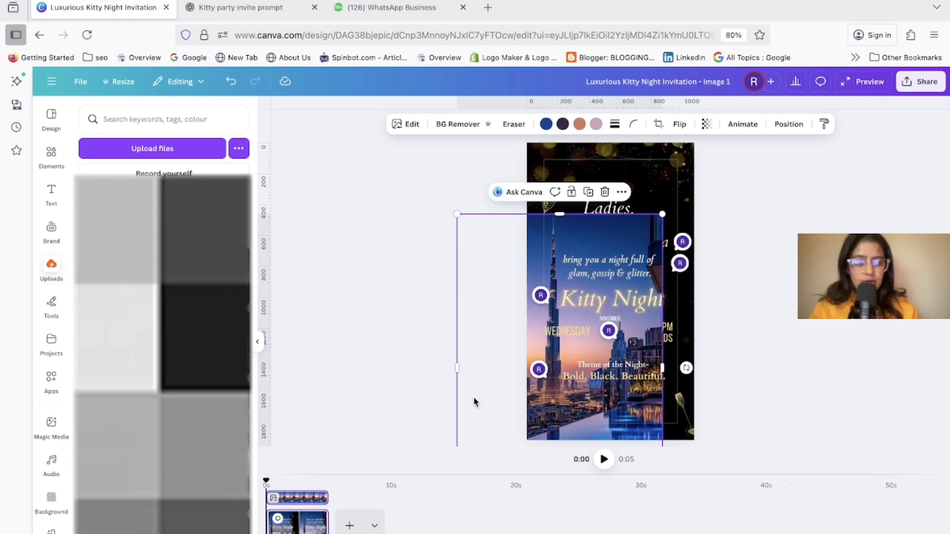
pyautogui.moveTo(476, 401); pyautogui.dragTo(524, 331)
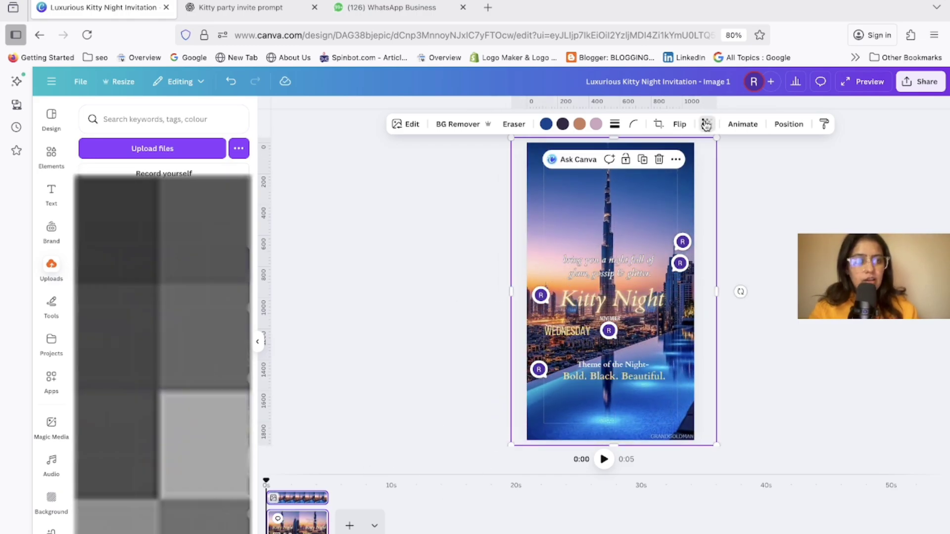
# Set the tower photo's transparency to 27 and send it backward behind the champagne glasses.
pyautogui.click(707, 124)
pyautogui.moveTo(673, 167); pyautogui.dragTo(676, 168)
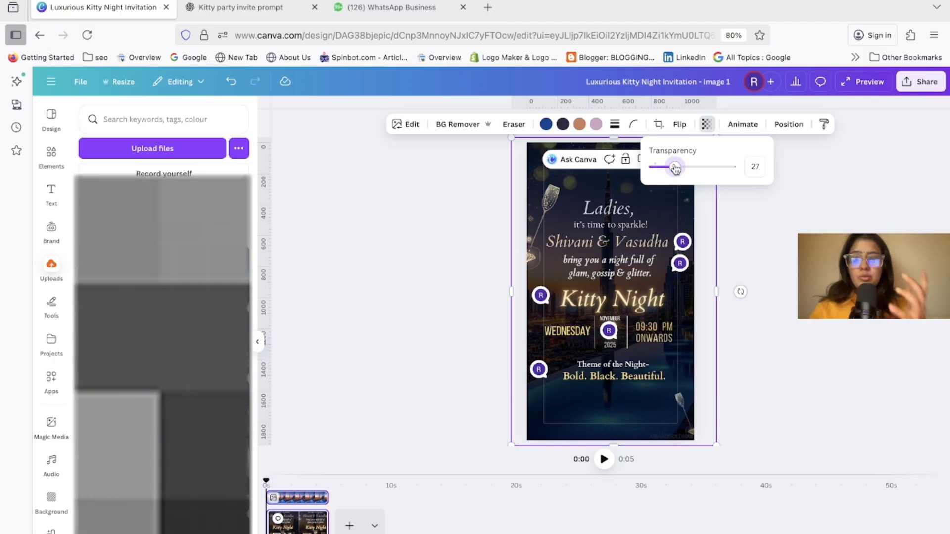
pyautogui.click(787, 124)
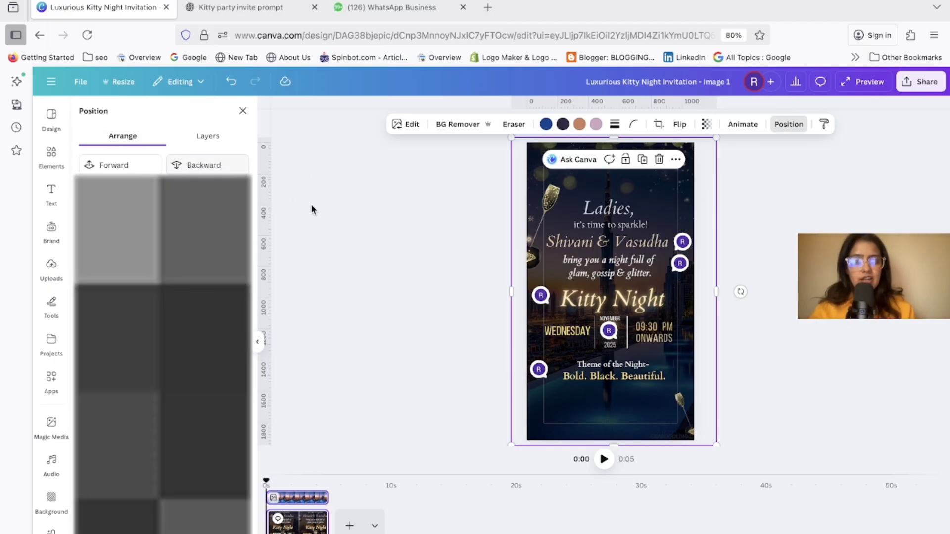
pyautogui.click(341, 235)
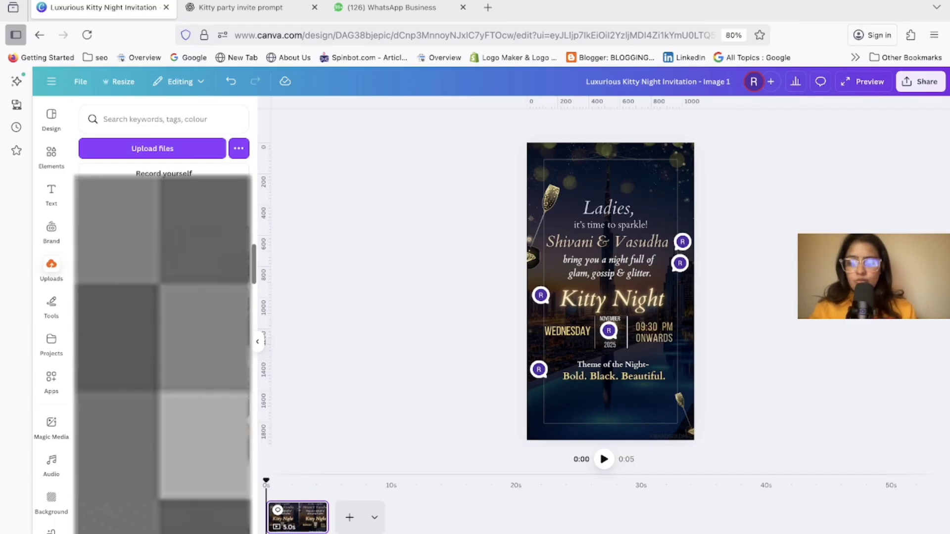
# Add the uploaded portrait photo with the patterned wall, enlarge it beyond the page width and set its transparency to 50.
pyautogui.click(198, 307)
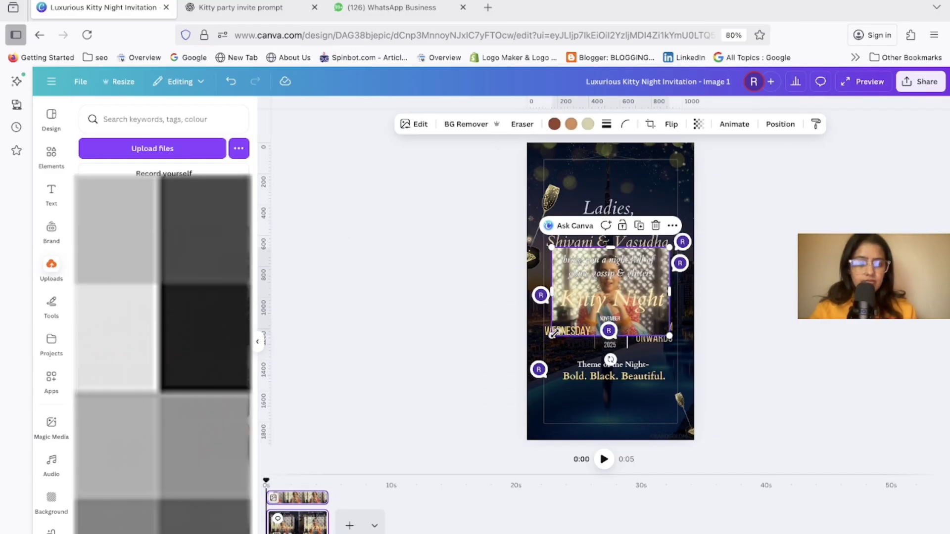
pyautogui.moveTo(551, 337); pyautogui.dragTo(331, 448)
pyautogui.moveTo(404, 388); pyautogui.dragTo(529, 286)
pyautogui.click(698, 123)
pyautogui.moveTo(666, 167); pyautogui.dragTo(685, 166)
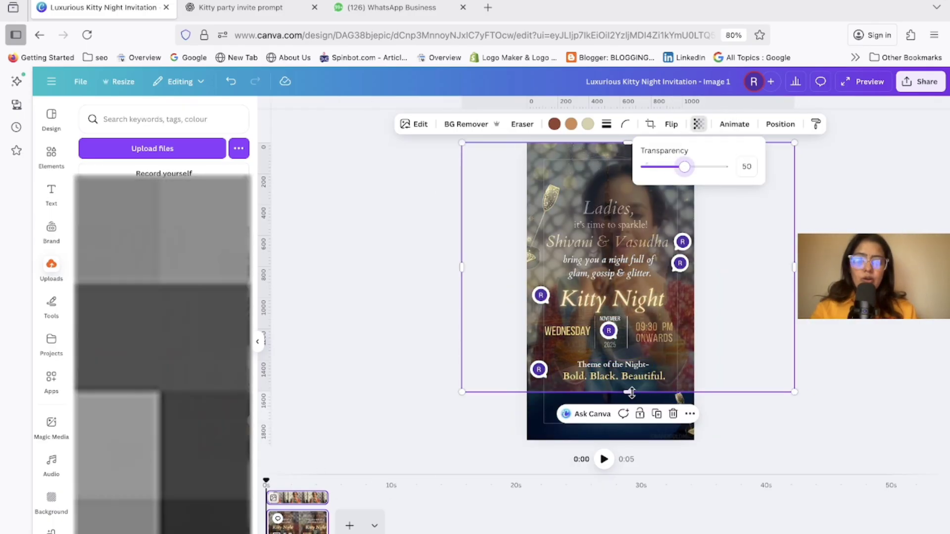
# Enlarge the portrait photo to cover the full page height and set its transparency to 30.
pyautogui.moveTo(628, 392); pyautogui.dragTo(632, 447)
pyautogui.click(699, 124)
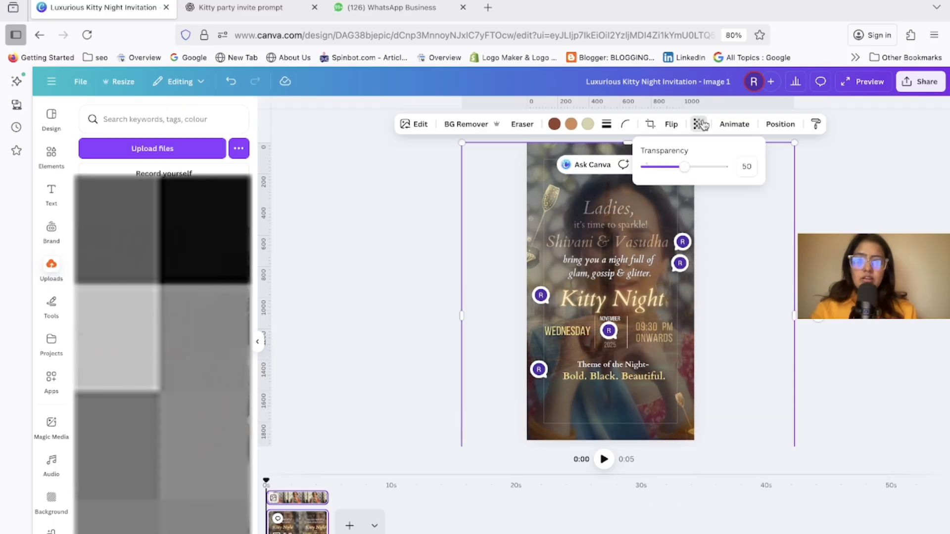
pyautogui.moveTo(656, 168); pyautogui.dragTo(670, 168)
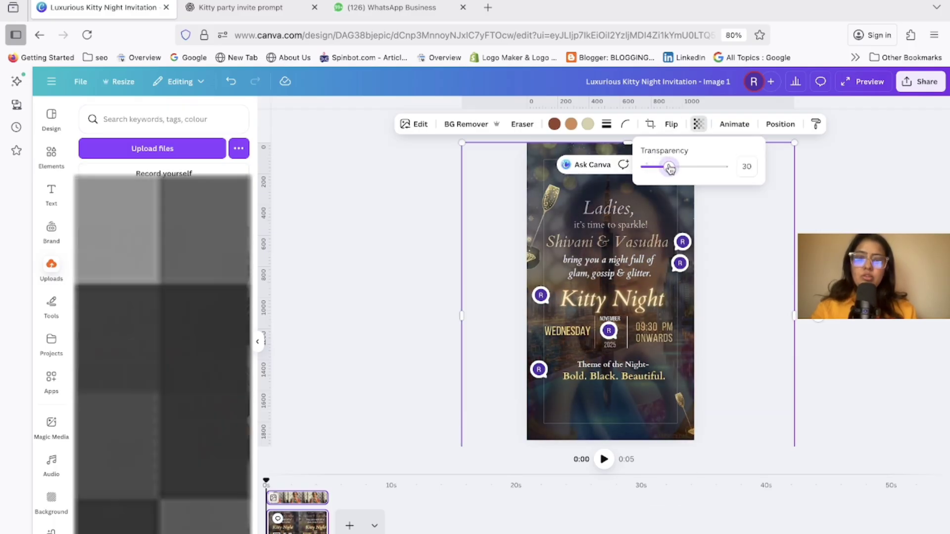
# Find the tower photo in the layer list and delete it from the page.
pyautogui.click(781, 124)
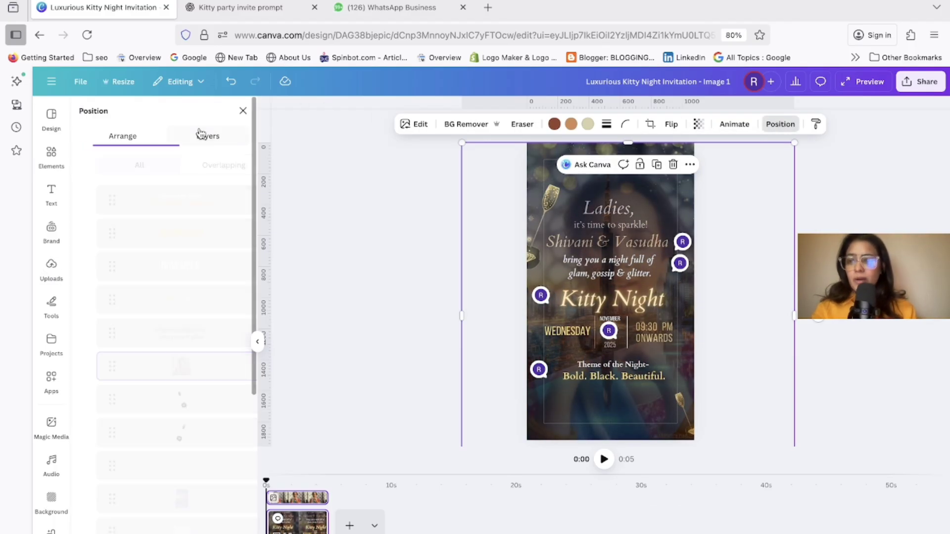
pyautogui.scroll(-5, 191, 403)
pyautogui.click(178, 233)
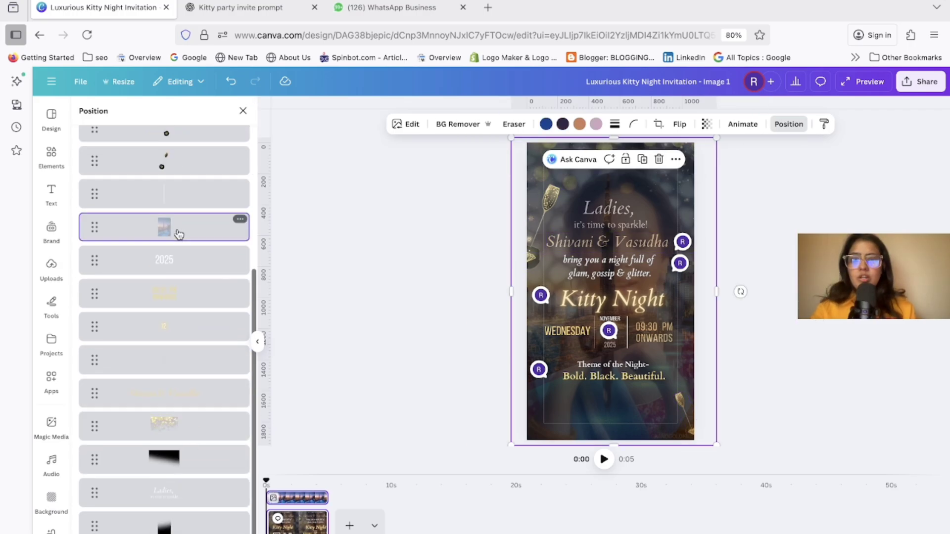
pyautogui.press('Delete')
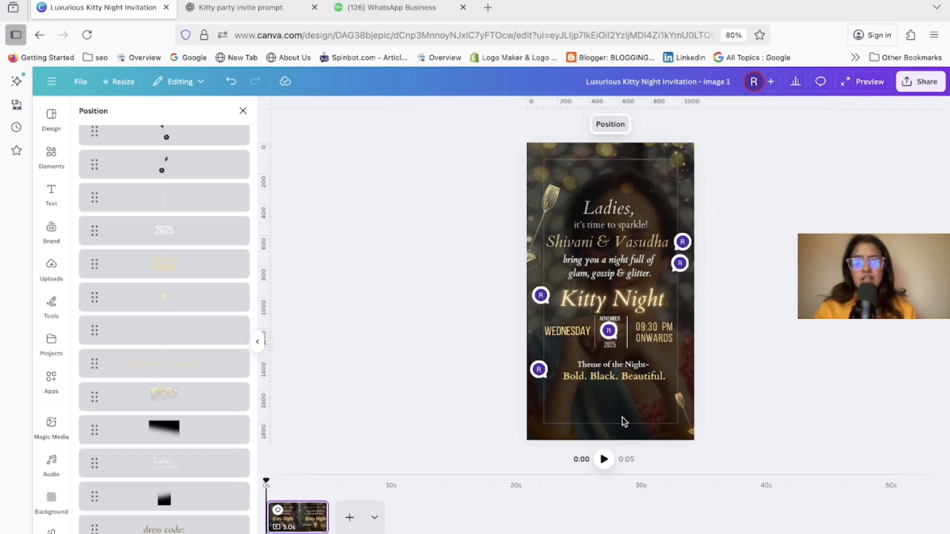
# Recolour the reddish-brown tone of the background portrait photo to black.
pyautogui.click(628, 447)
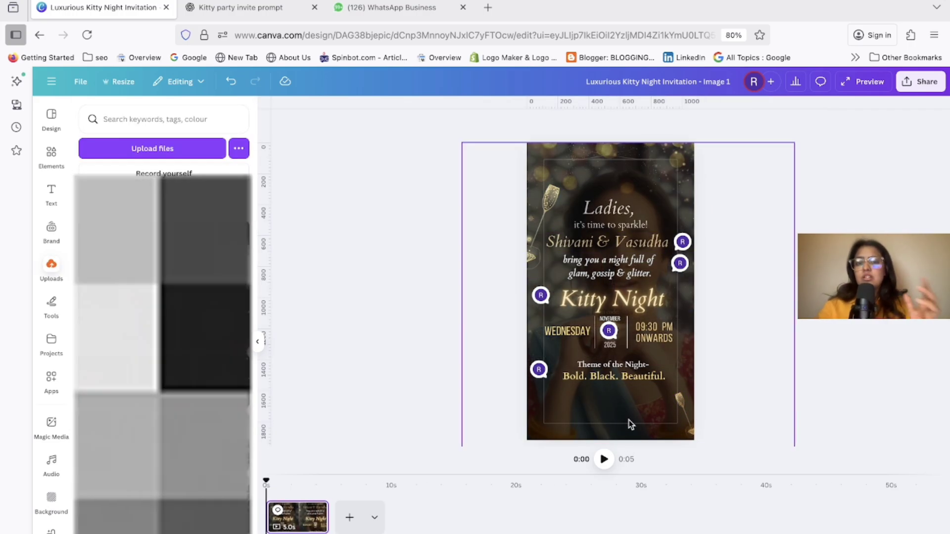
pyautogui.click(631, 424)
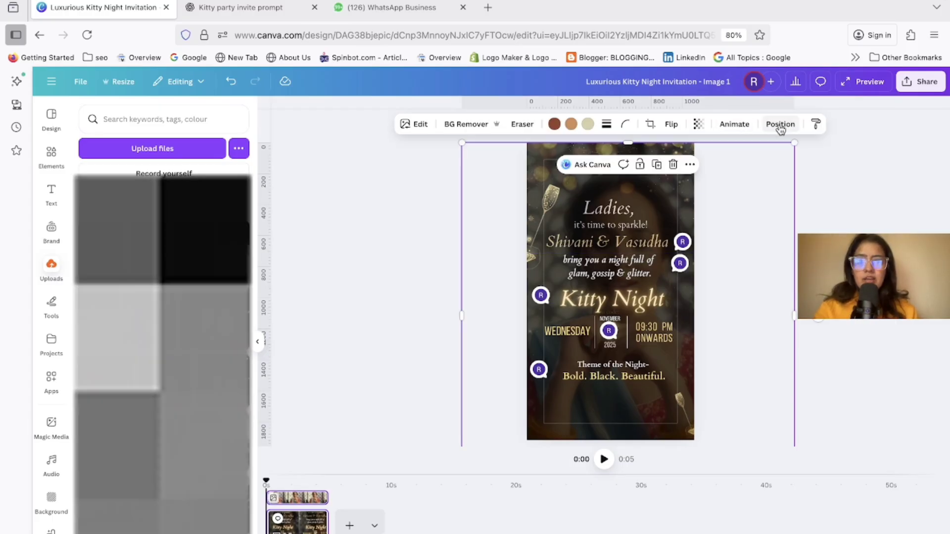
pyautogui.click(780, 125)
pyautogui.click(554, 123)
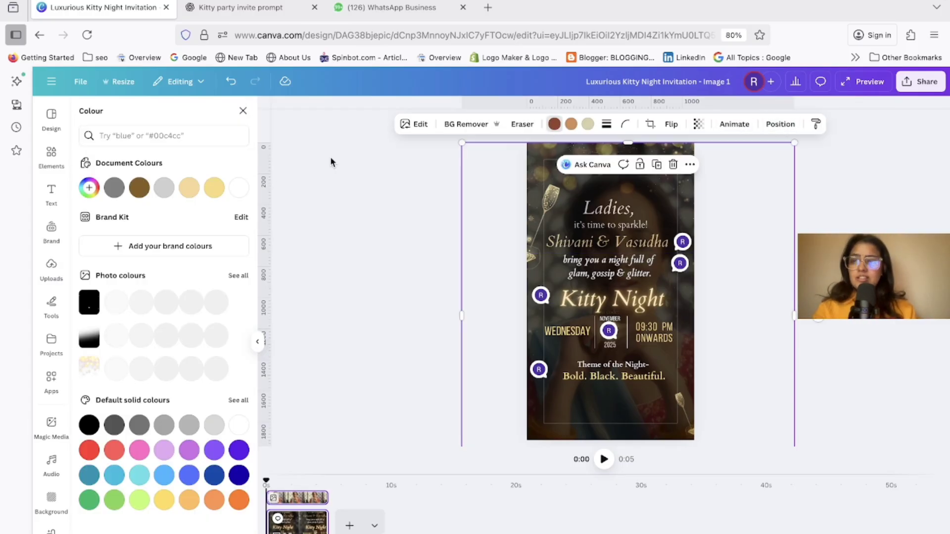
pyautogui.click(113, 300)
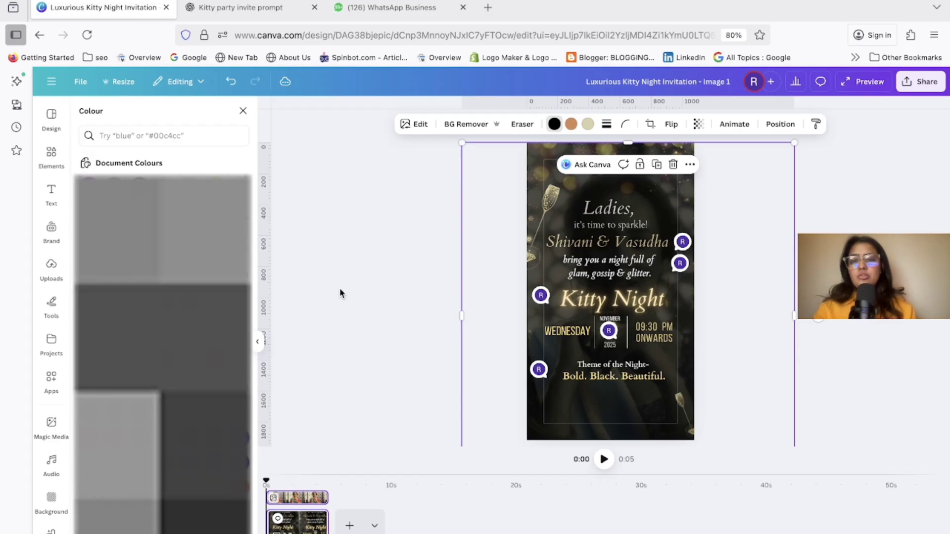
pyautogui.click(340, 289)
# Search the elements for "BLUE SPARKLE" and show all matching graphics.
pyautogui.click(51, 157)
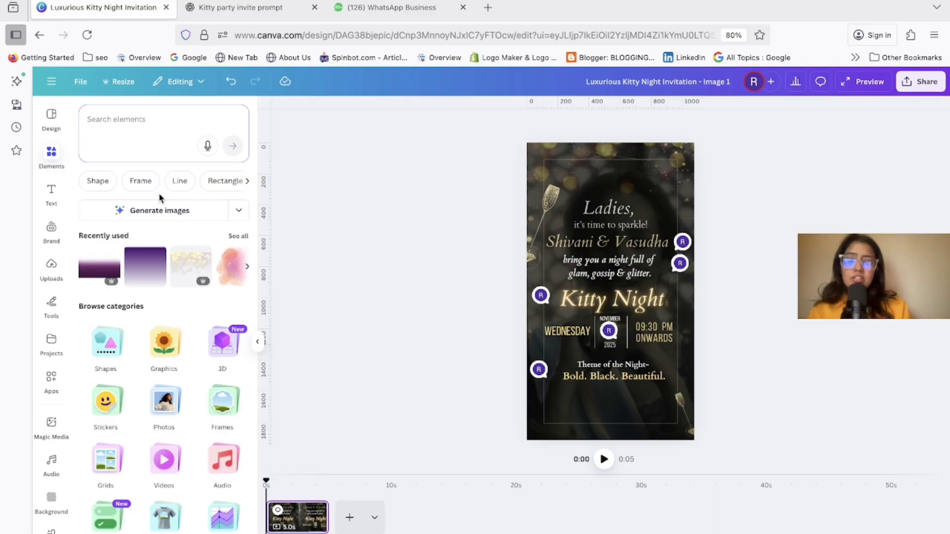
pyautogui.click(146, 132)
pyautogui.write('BLUE SPAR')
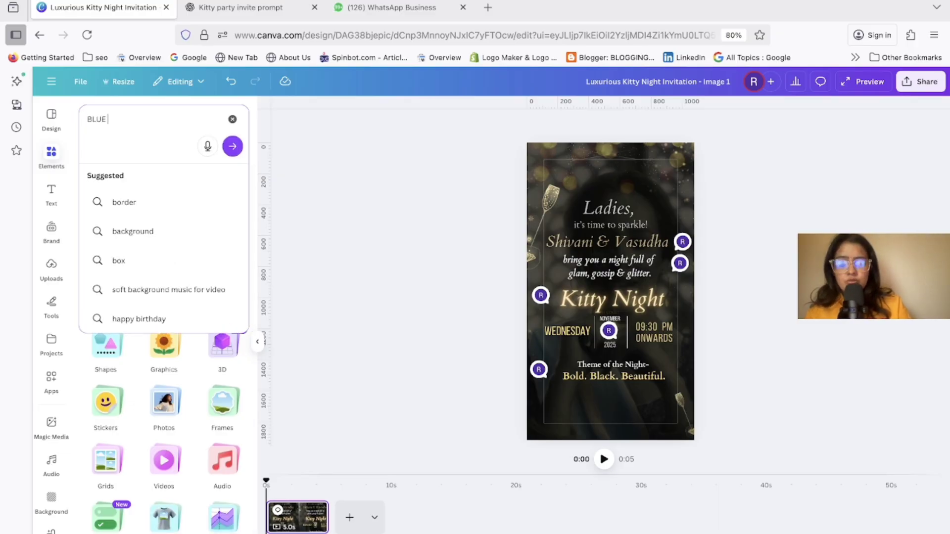
pyautogui.write('KLE')
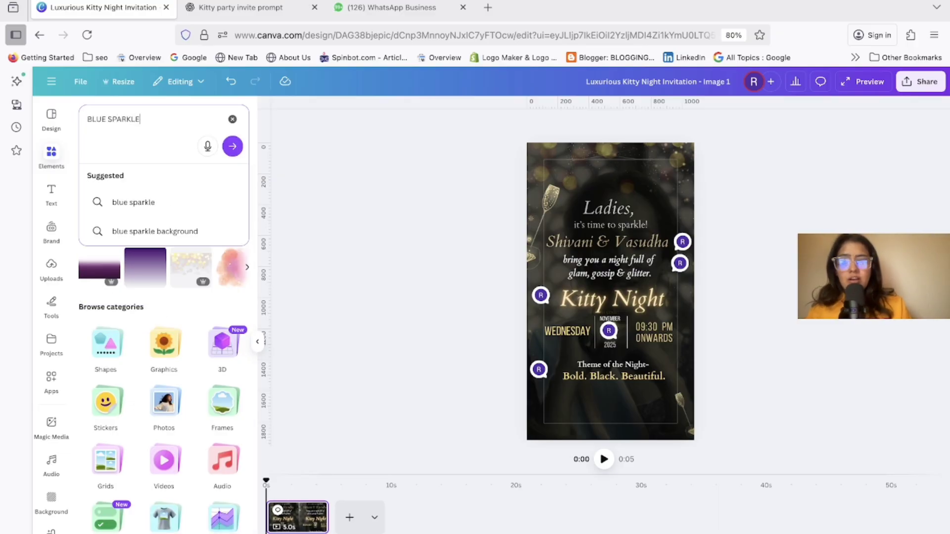
pyautogui.press('Return')
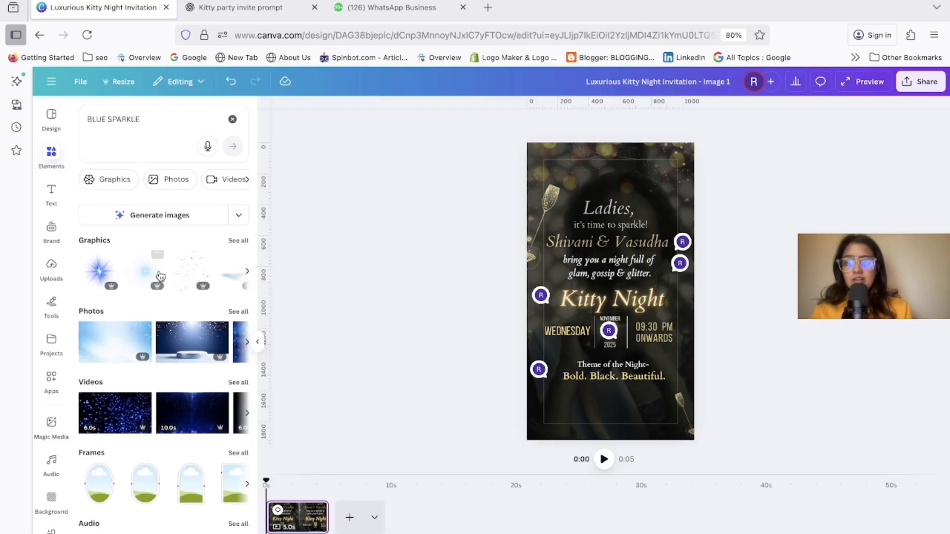
pyautogui.scroll(-1, 179, 261)
pyautogui.click(237, 223)
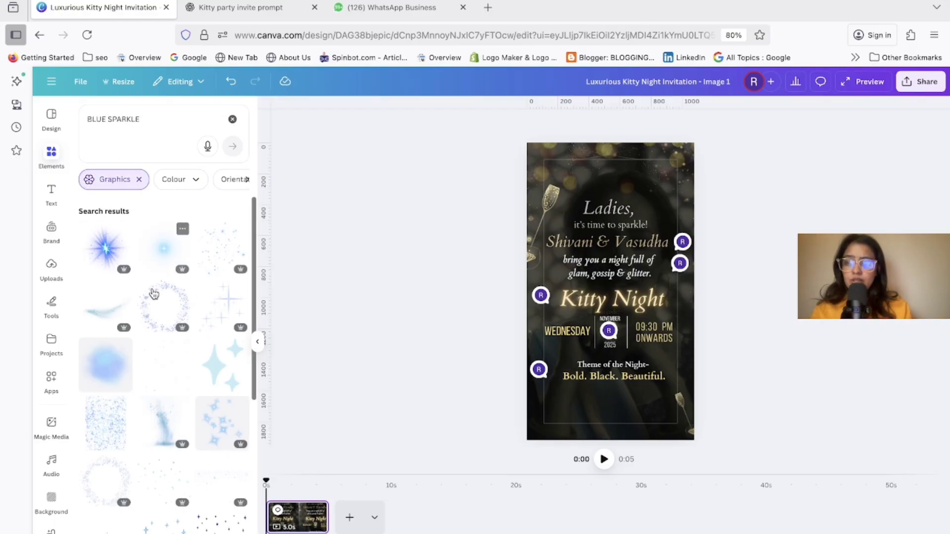
# Try the blurred blue glow graphic in the middle of the page, then remove it.
pyautogui.scroll(-1, 153, 338)
pyautogui.click(116, 355)
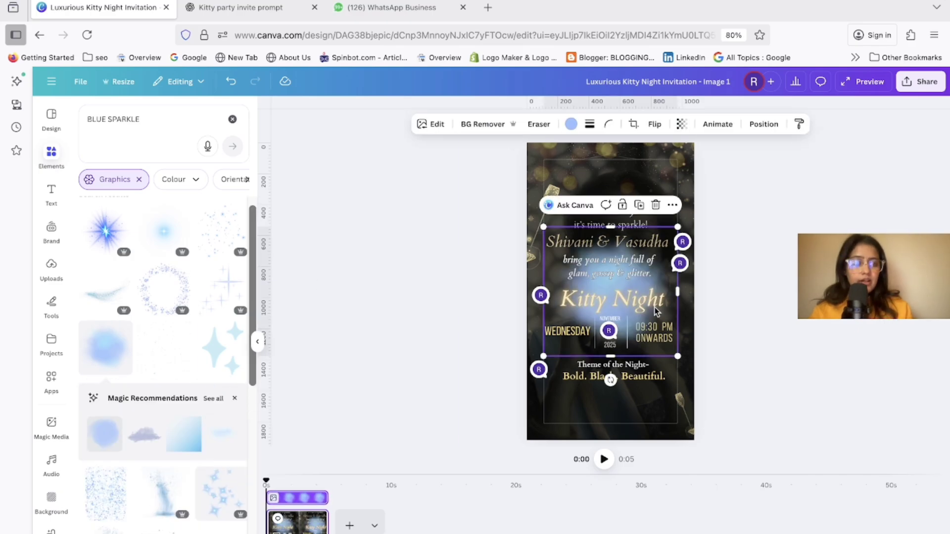
pyautogui.moveTo(633, 315); pyautogui.dragTo(262, 309)
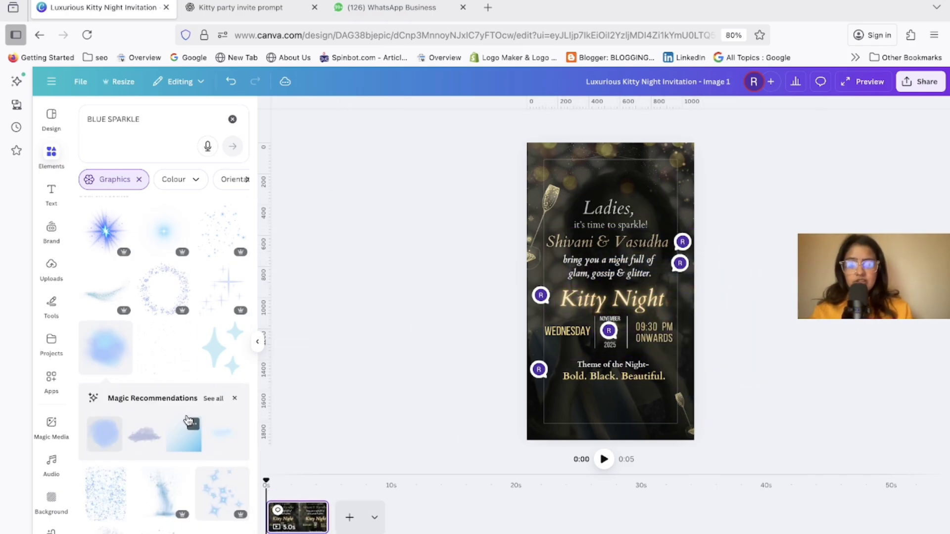
# Search the graphics for "SHIMMER" and "SHIMMER BLUE" and browse the results for a suitable blue overlay.
pyautogui.scroll(-5, 188, 422)
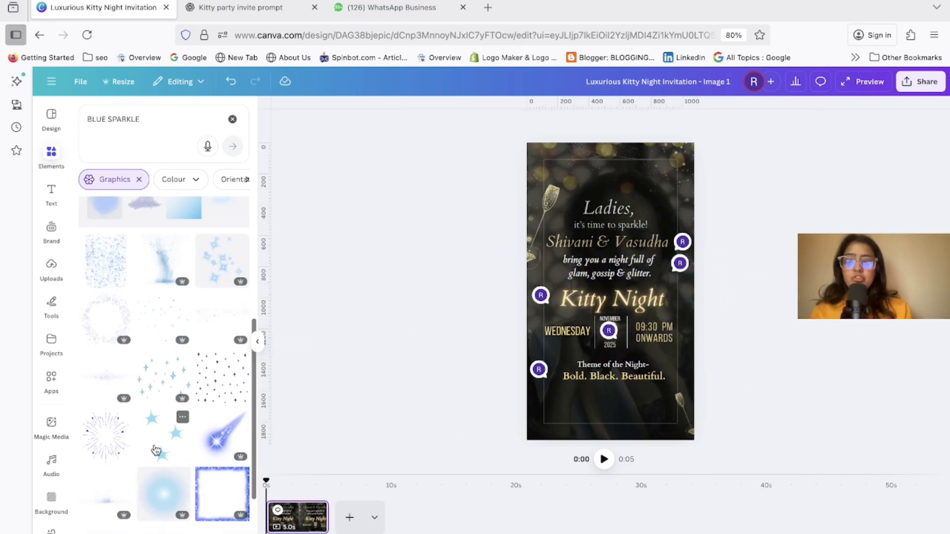
pyautogui.click(142, 120)
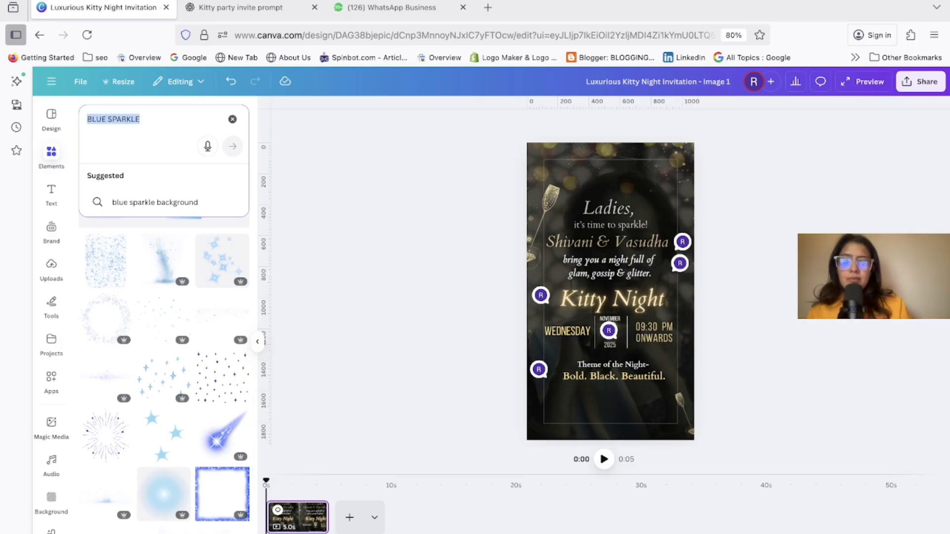
pyautogui.press('BackSpace')
pyautogui.write('SHIMMER')
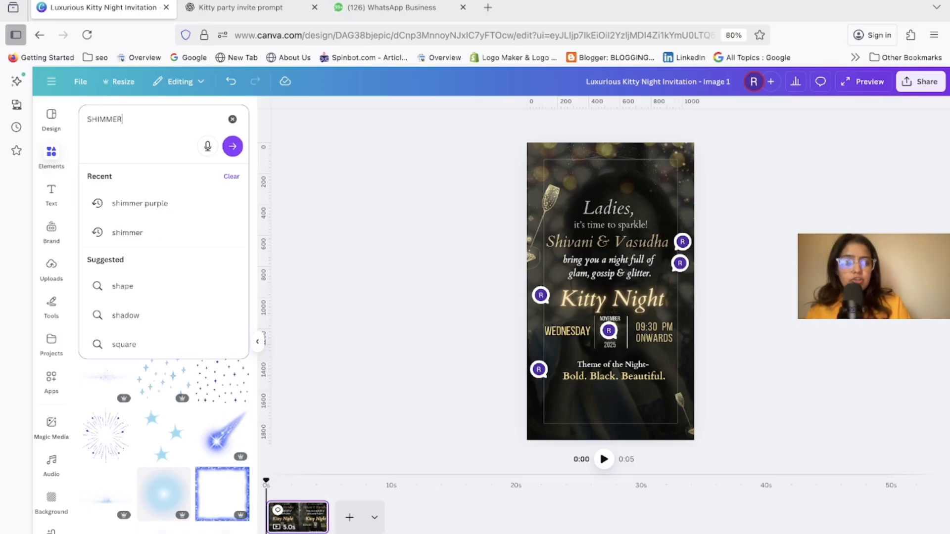
pyautogui.press('Return')
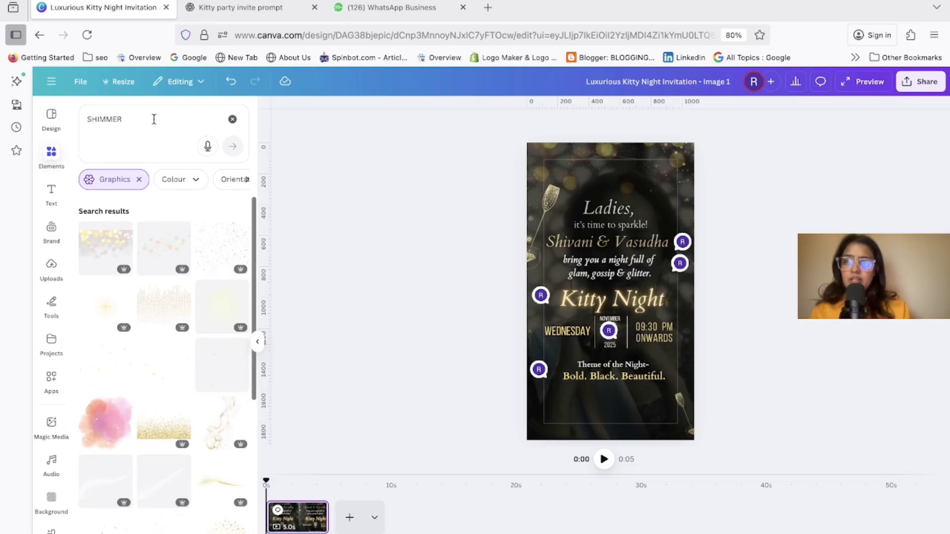
pyautogui.click(153, 119)
pyautogui.write('BLUE')
pyautogui.press('Return')
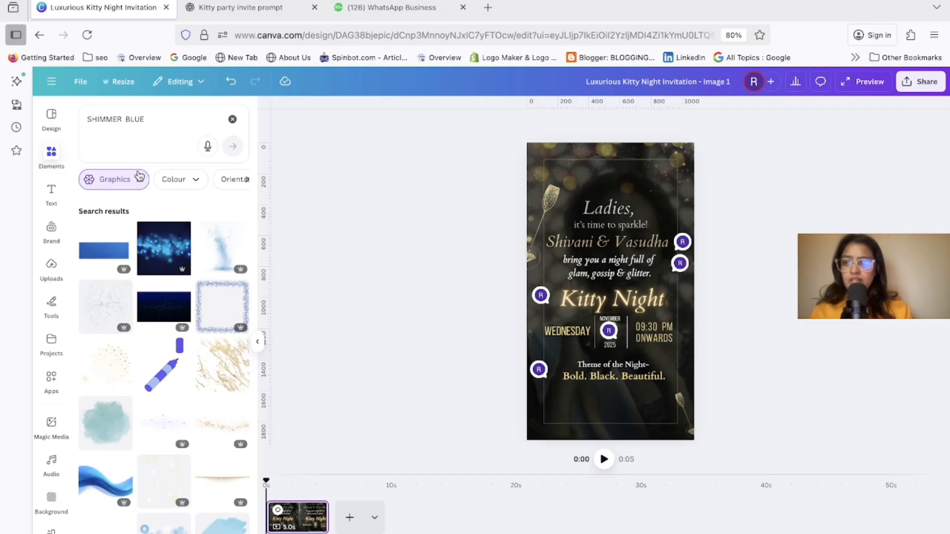
pyautogui.scroll(-3, 150, 308)
pyautogui.scroll(-3, 151, 309)
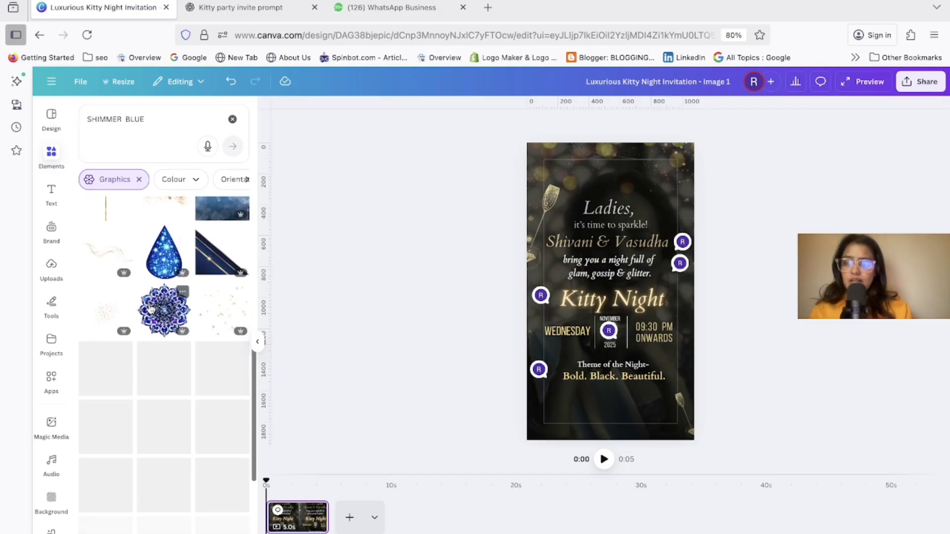
# Change the graphics search to "SHIMMER PURPLE".
pyautogui.click(166, 120)
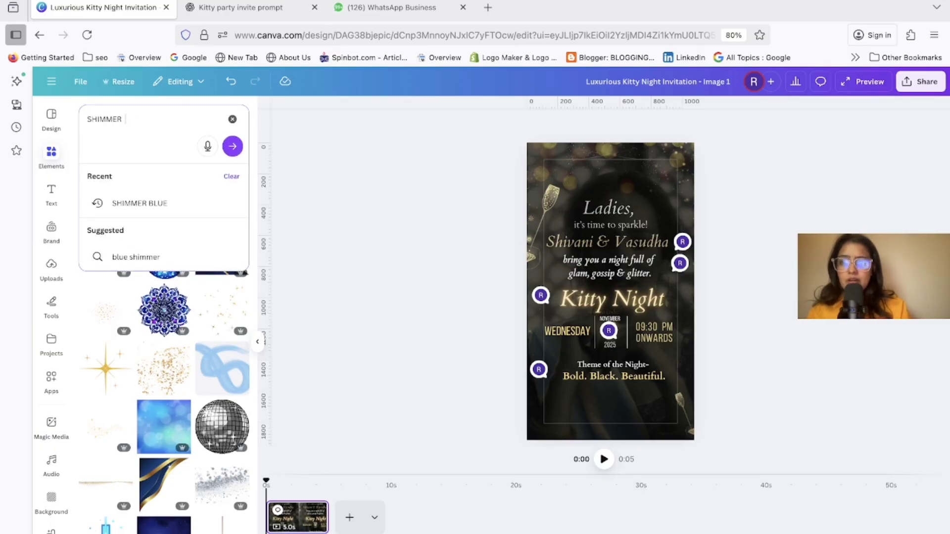
pyautogui.write('PURPL')
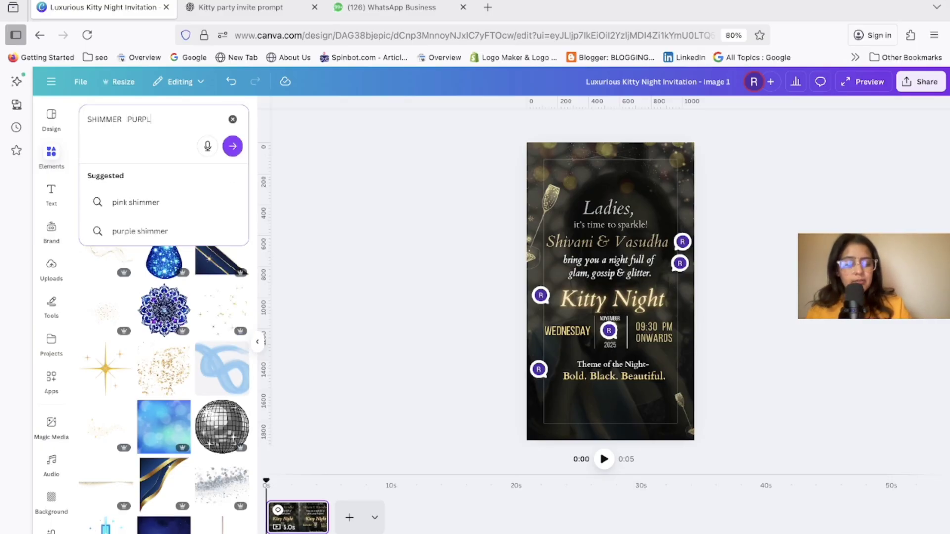
pyautogui.write('E')
pyautogui.press('Return')
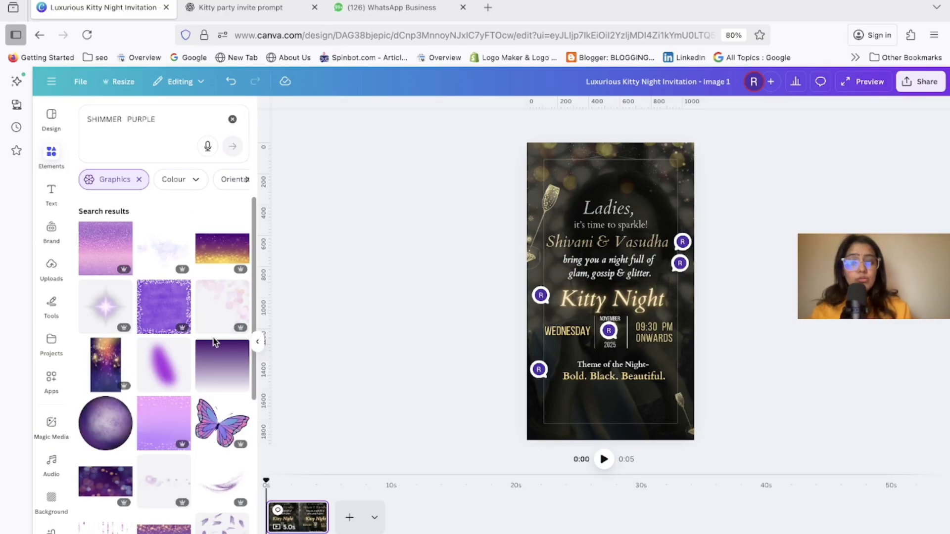
# Try the purple swoosh graphic enlarged near the bottom of the invitation, then delete it.
pyautogui.scroll(-3, 214, 342)
pyautogui.click(204, 341)
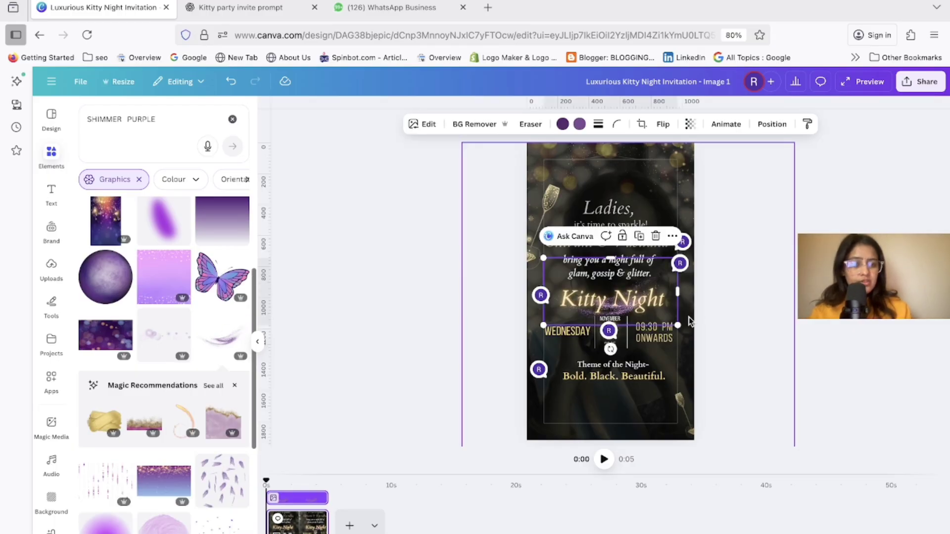
pyautogui.moveTo(677, 323); pyautogui.dragTo(819, 397)
pyautogui.moveTo(725, 345); pyautogui.dragTo(642, 437)
pyautogui.press('Delete')
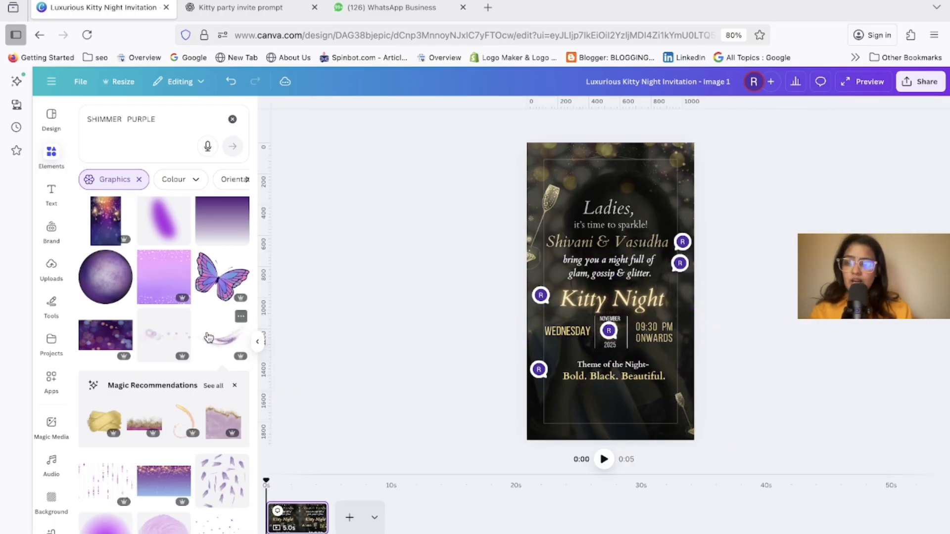
# Add the purple-to-white gradient graphic, rotate it to -90°, and enlarge it to about 1331 px across the page's lower half.
pyautogui.scroll(-5, 208, 345)
pyautogui.scroll(-8, 208, 345)
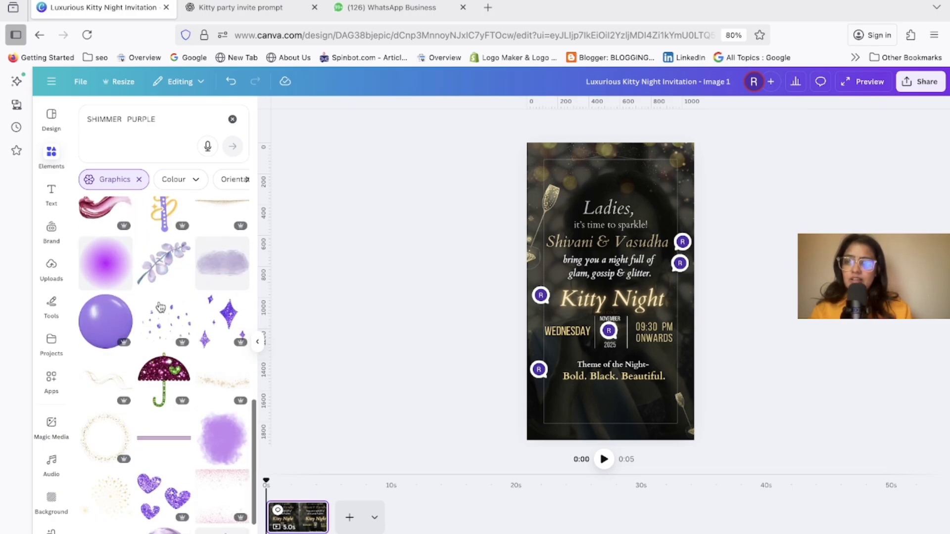
pyautogui.scroll(-3, 157, 409)
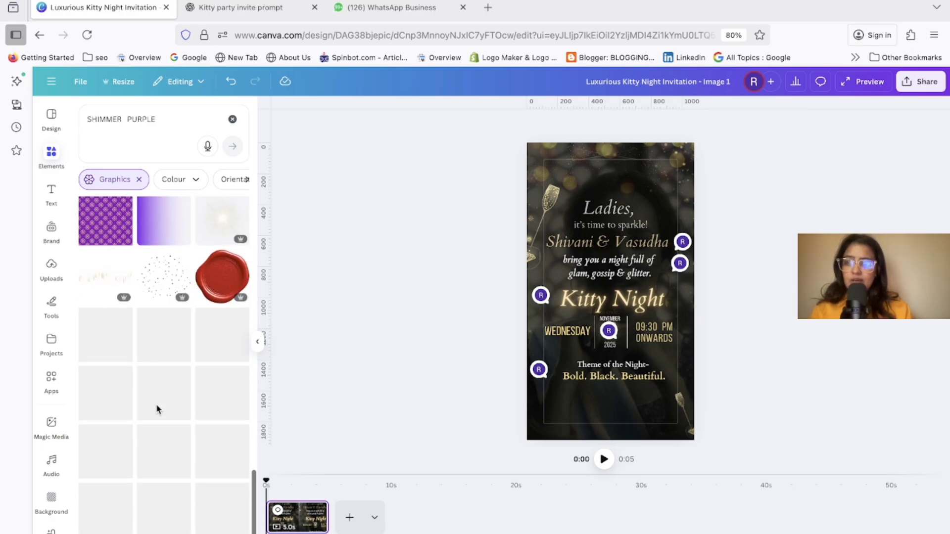
pyautogui.click(151, 218)
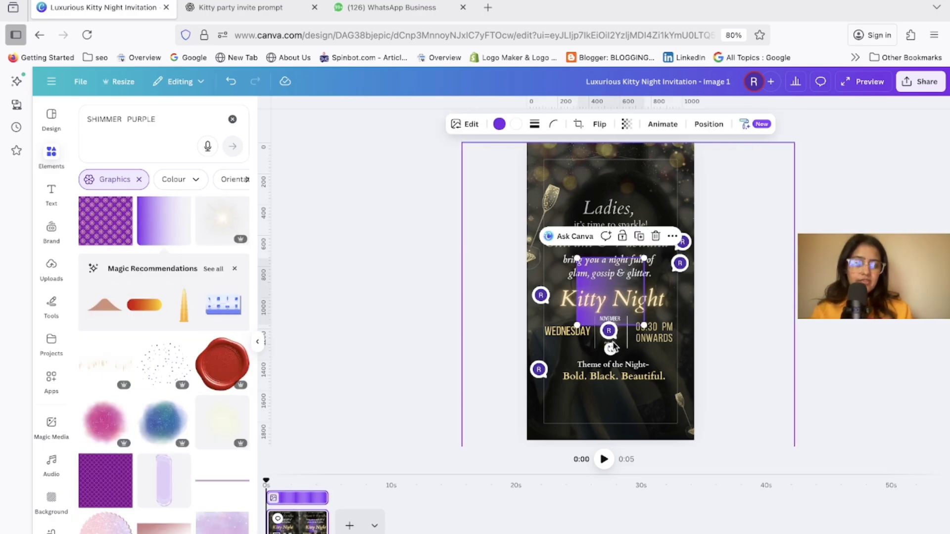
pyautogui.moveTo(610, 349); pyautogui.dragTo(690, 289)
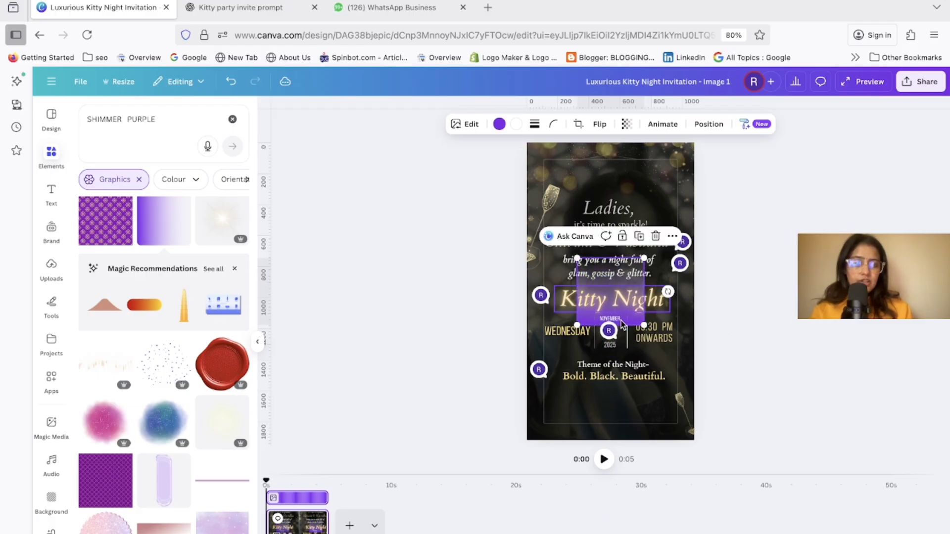
pyautogui.moveTo(578, 324); pyautogui.dragTo(525, 430)
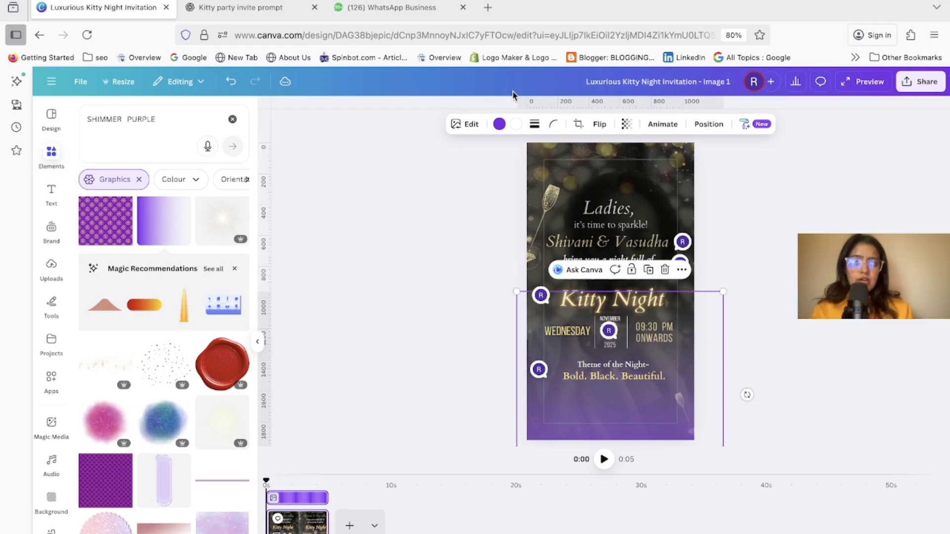
# Recolour the gradient's white to black and its purple to light blue.
pyautogui.click(516, 127)
pyautogui.click(114, 188)
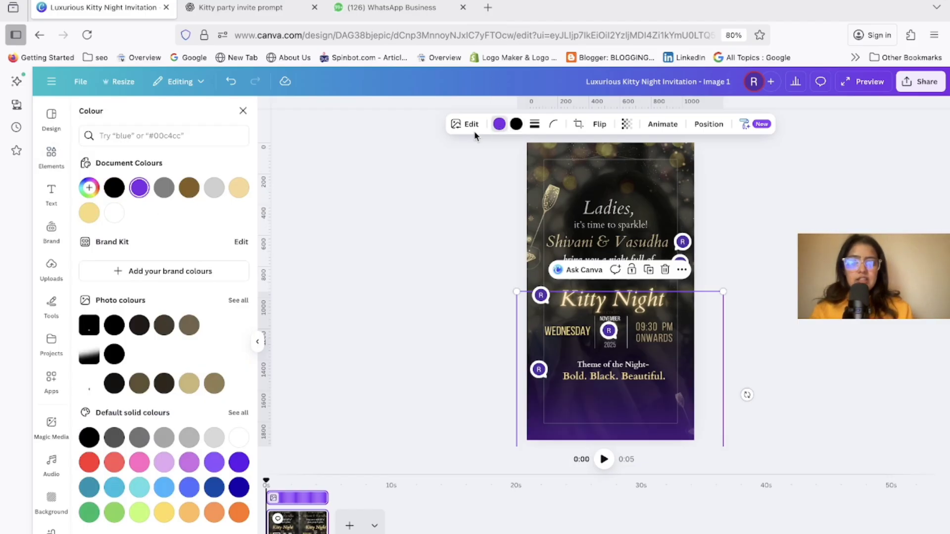
pyautogui.click(164, 488)
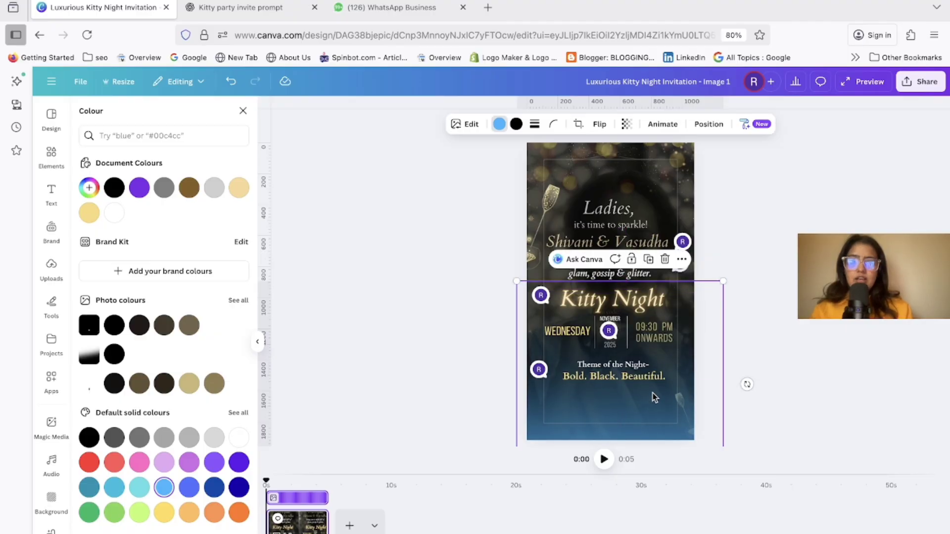
# Send the blue gradient backward in the layer order so it sits behind the golden glass decoration near the page's lower edge.
pyautogui.click(720, 122)
pyautogui.click(118, 137)
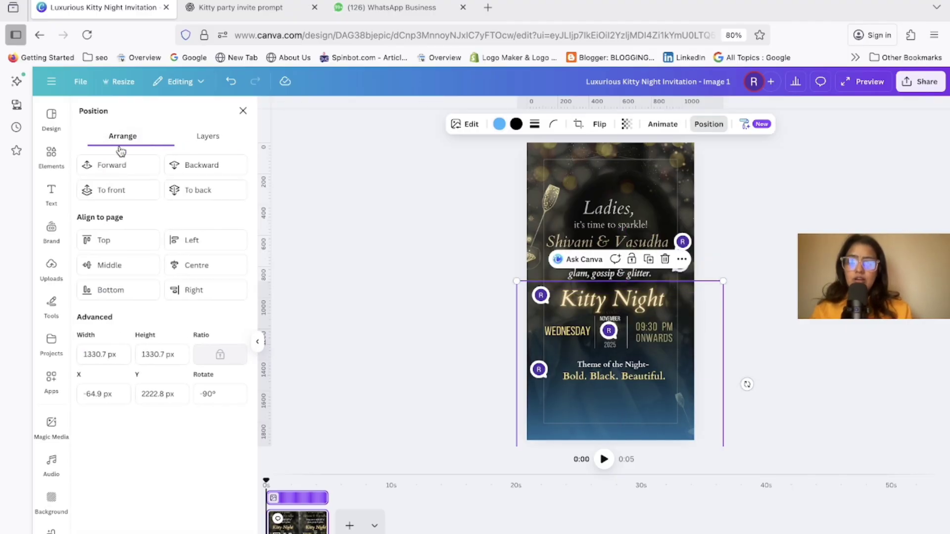
pyautogui.click(227, 165)
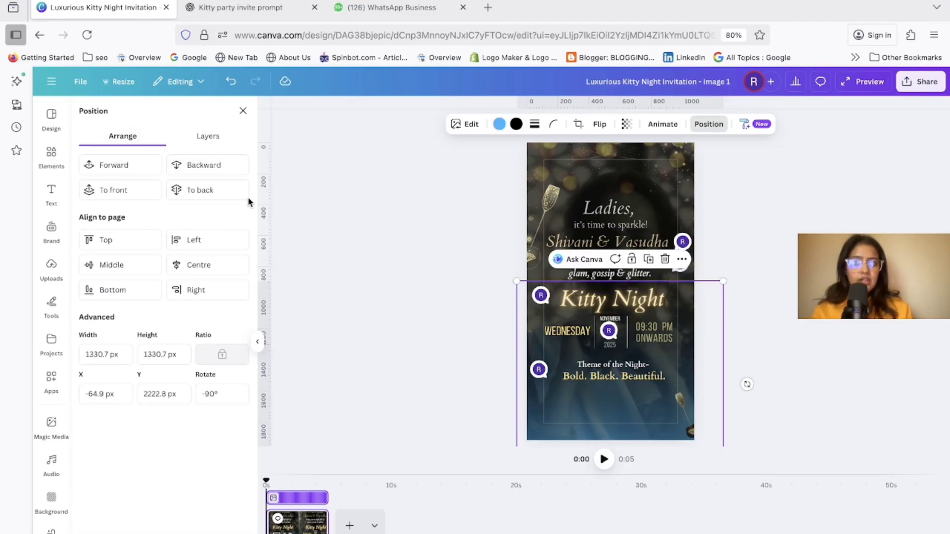
pyautogui.click(214, 169)
pyautogui.click(127, 170)
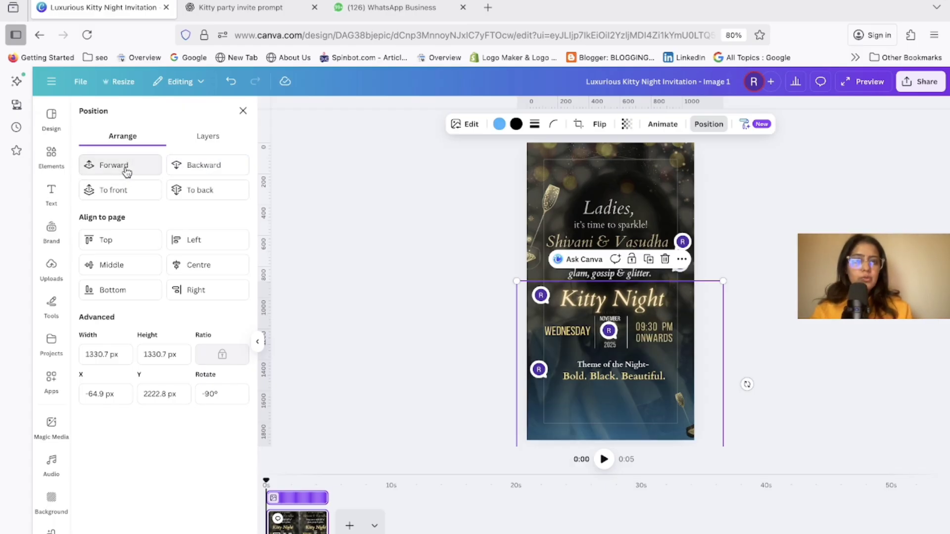
# Recolour the gradient's light blue to royal blue and deselect it.
pyautogui.click(499, 124)
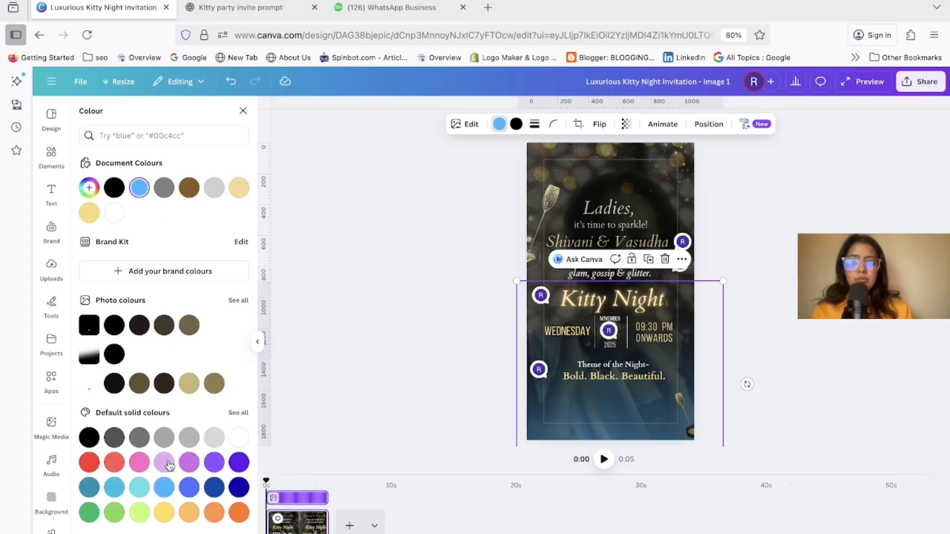
pyautogui.click(189, 488)
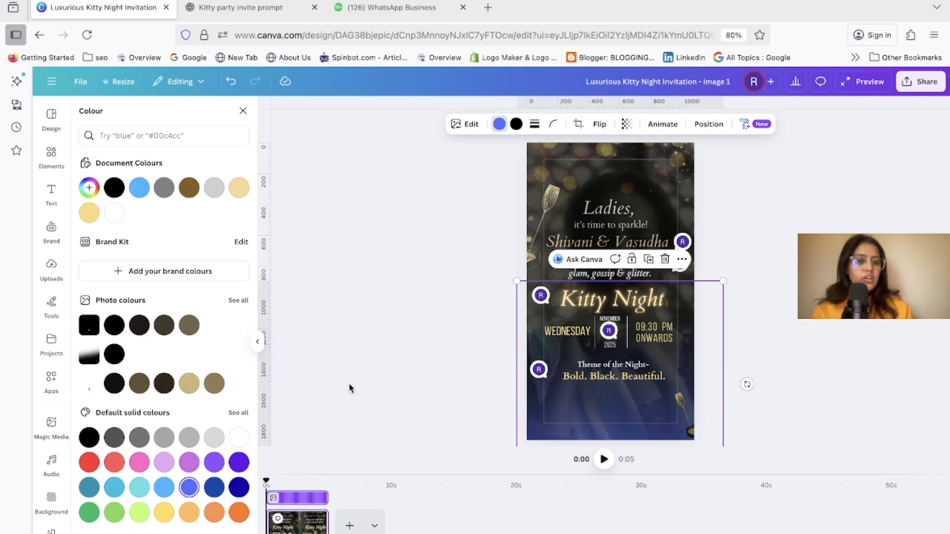
pyautogui.press('Delete')
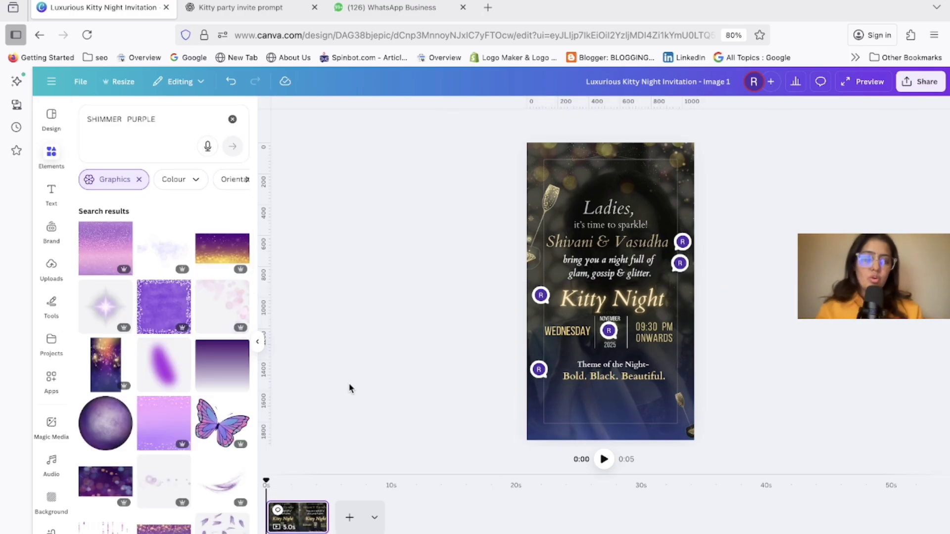
# Select the faded portrait photo in the invitation's background and delete it.
pyautogui.click(718, 158)
pyautogui.click(780, 124)
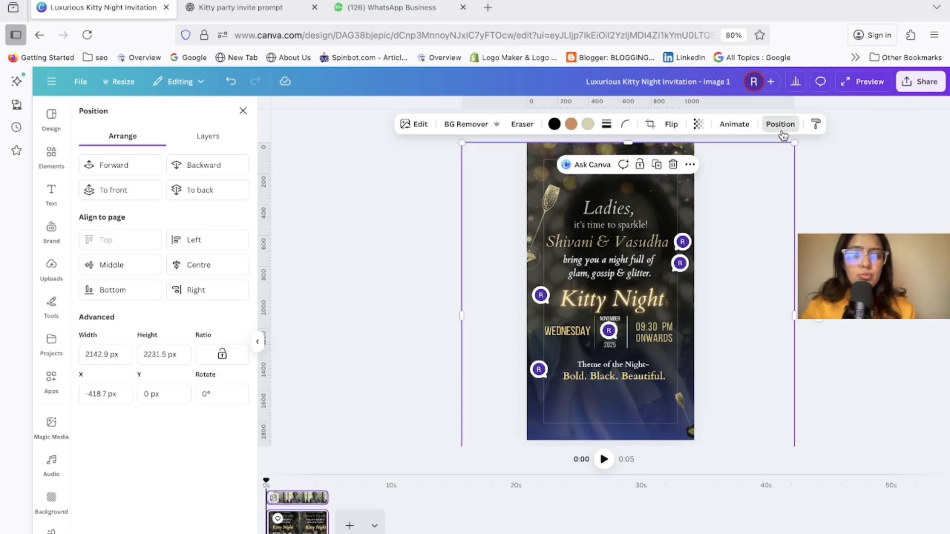
pyautogui.click(228, 136)
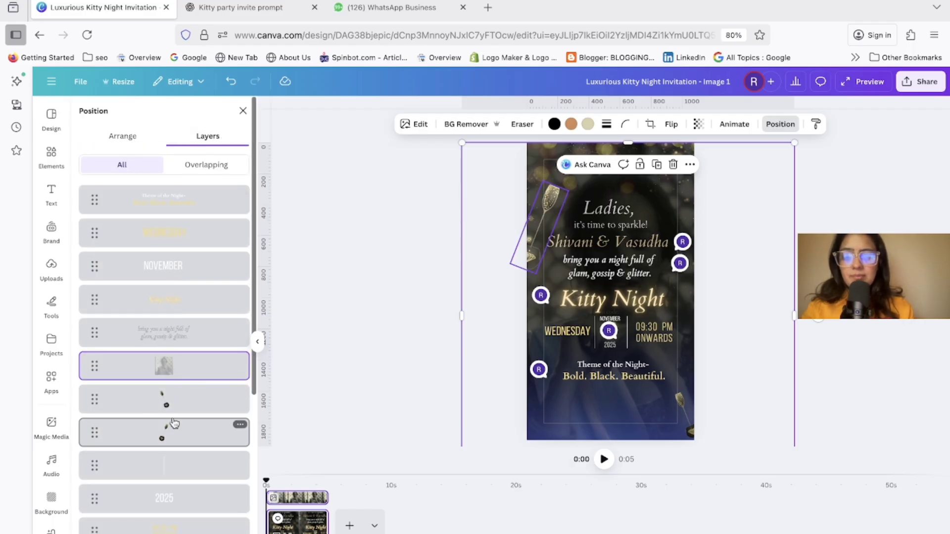
pyautogui.scroll(-3, 173, 423)
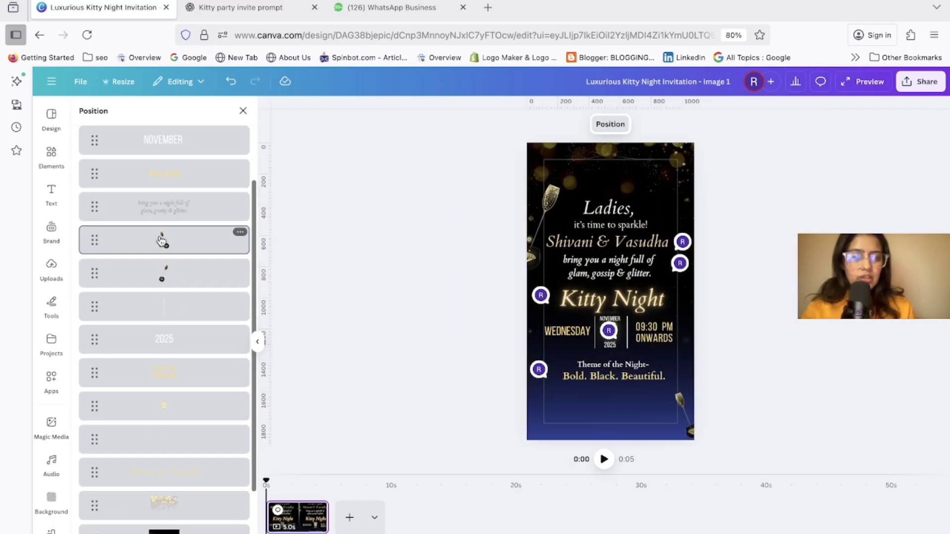
# Add the uploaded photo of two women, enlarged to cover the page, and send it behind all other elements.
pyautogui.click(51, 267)
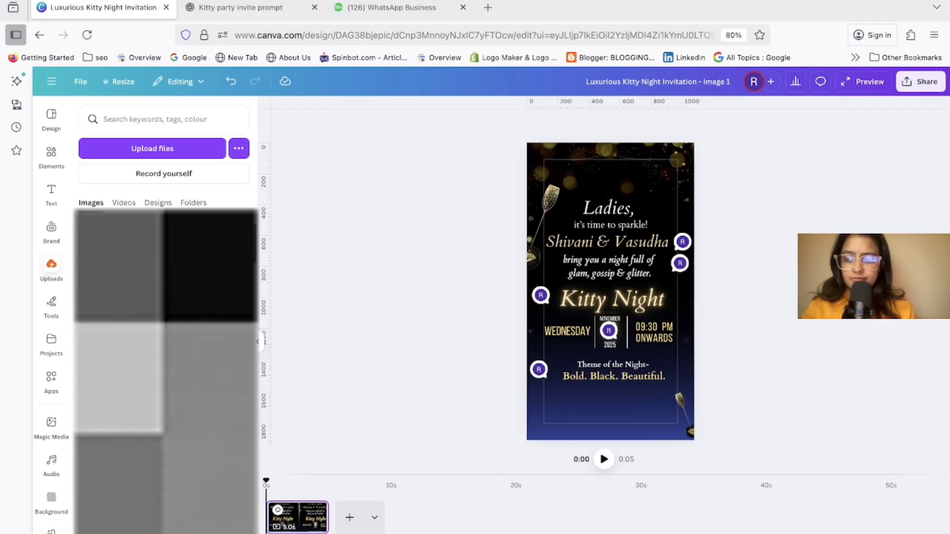
pyautogui.click(119, 258)
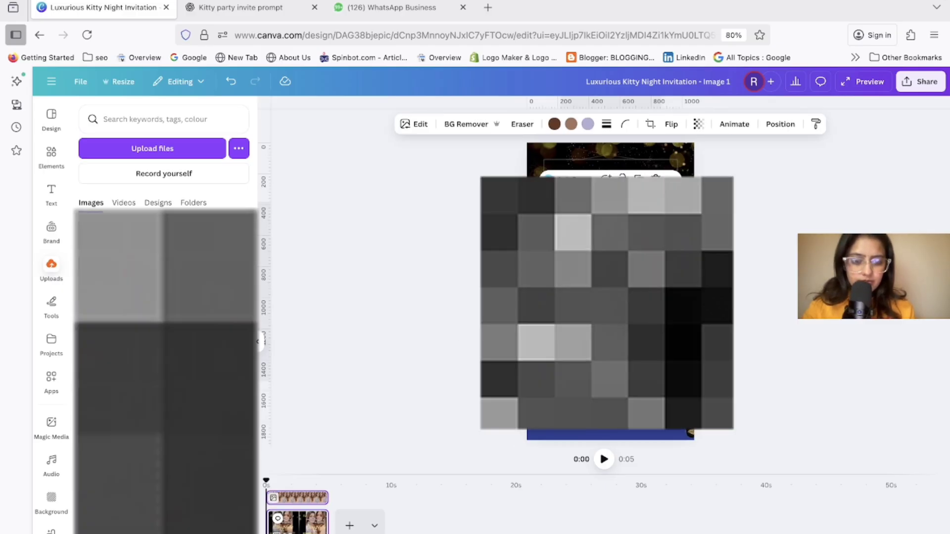
pyautogui.moveTo(561, 381); pyautogui.dragTo(432, 439)
pyautogui.click(780, 124)
pyautogui.click(198, 168)
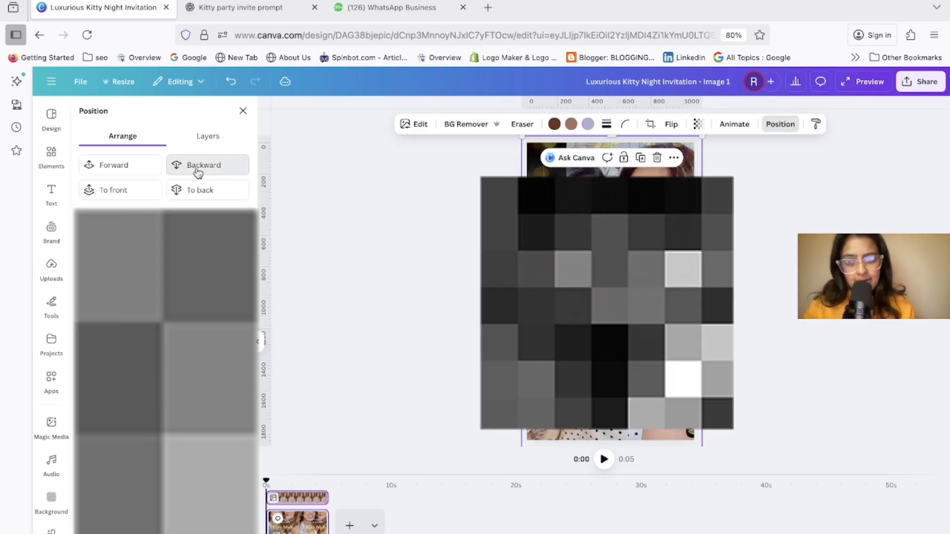
pyautogui.click(198, 168)
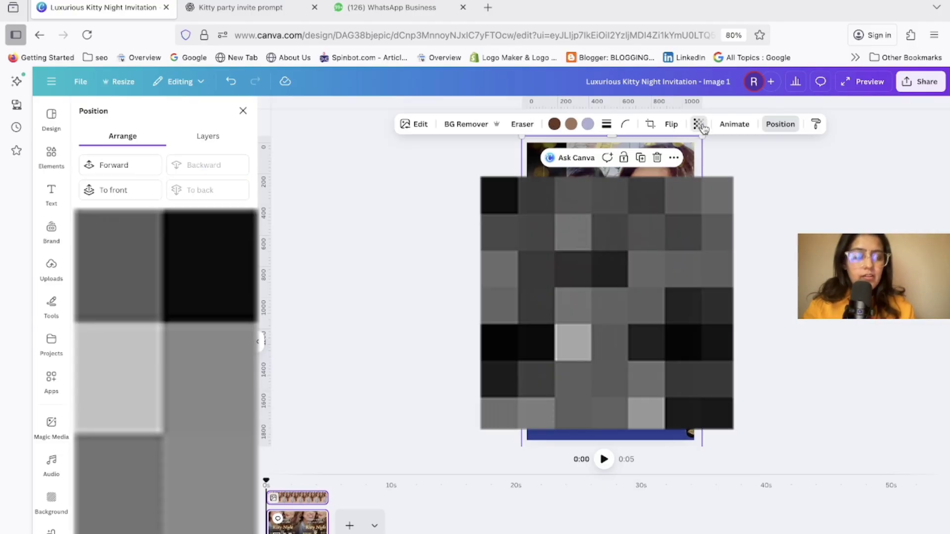
# Fade the photo of the two women by setting its transparency to 28.
pyautogui.click(698, 125)
pyautogui.moveTo(672, 166); pyautogui.dragTo(668, 167)
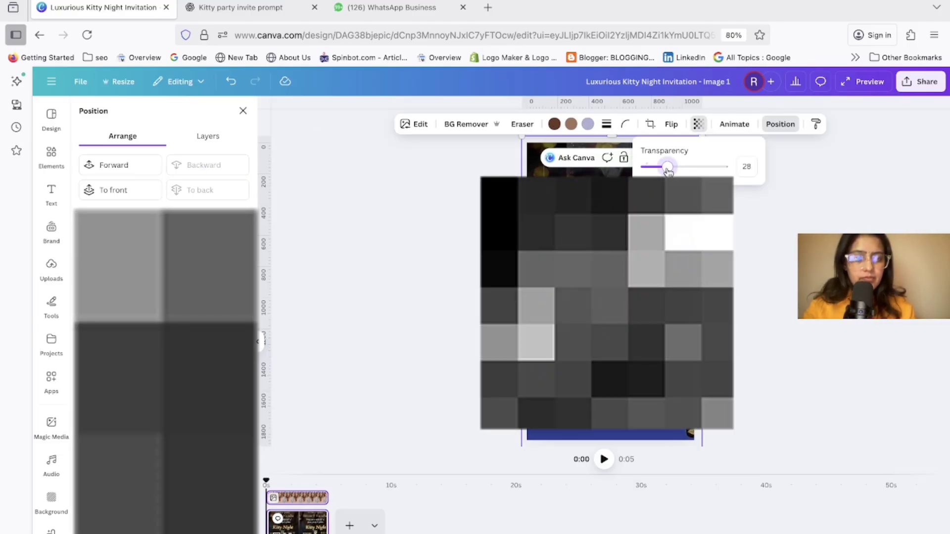
pyautogui.click(783, 298)
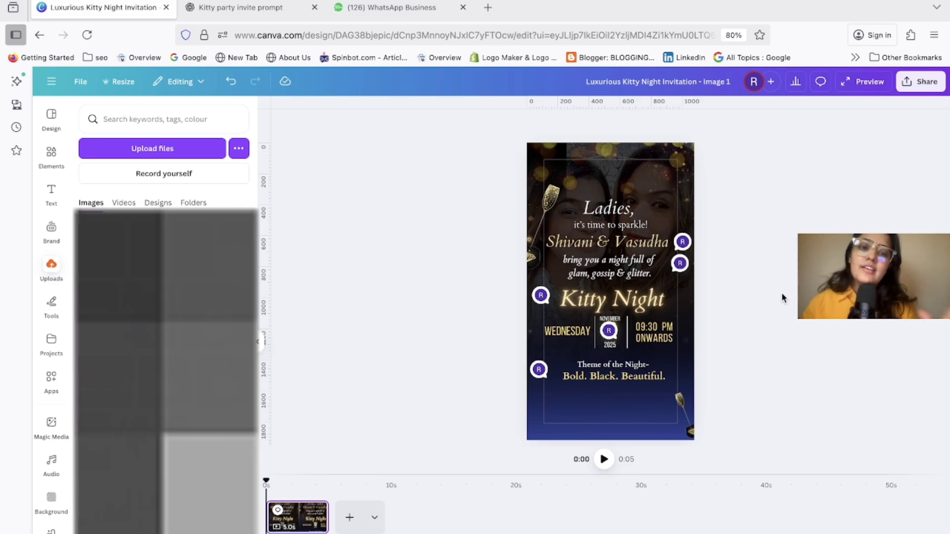
# Place a copy of the blue gradient over the page's upper half and flip it so the blue fades downward from the top edge.
pyautogui.click(592, 409)
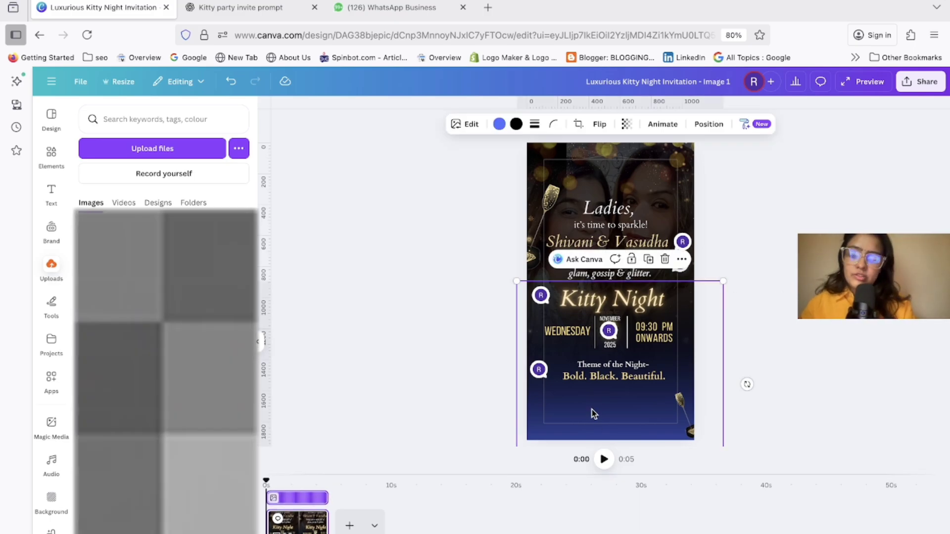
pyautogui.moveTo(592, 409); pyautogui.dragTo(592, 230)
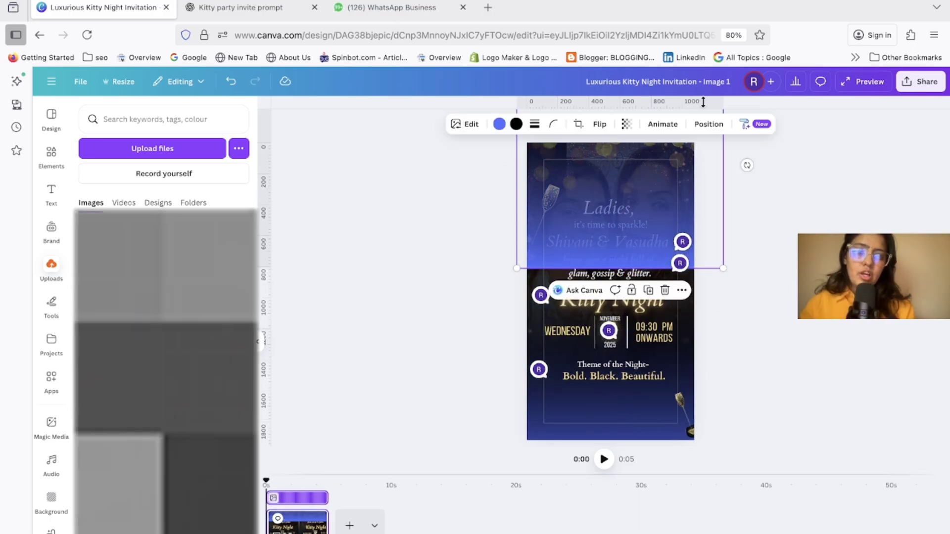
pyautogui.click(709, 124)
pyautogui.click(599, 124)
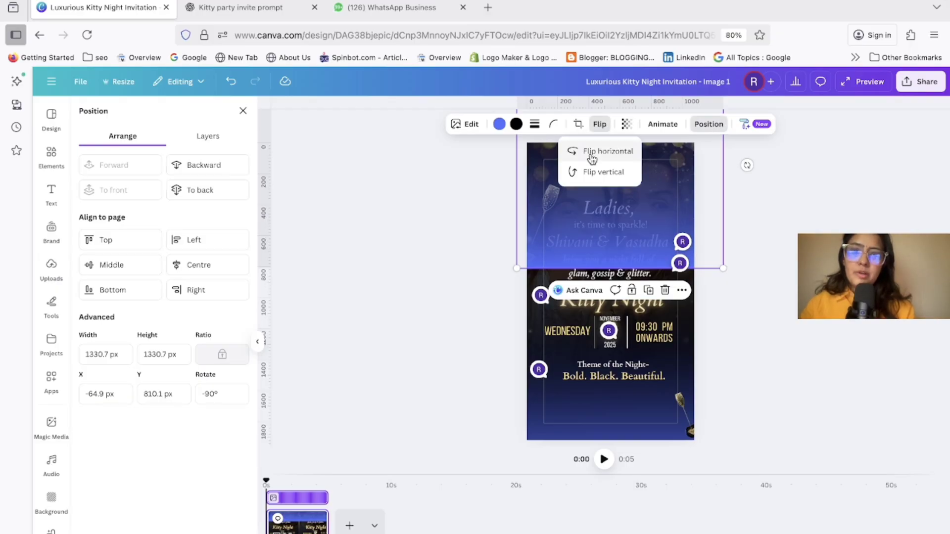
pyautogui.click(586, 174)
pyautogui.click(574, 151)
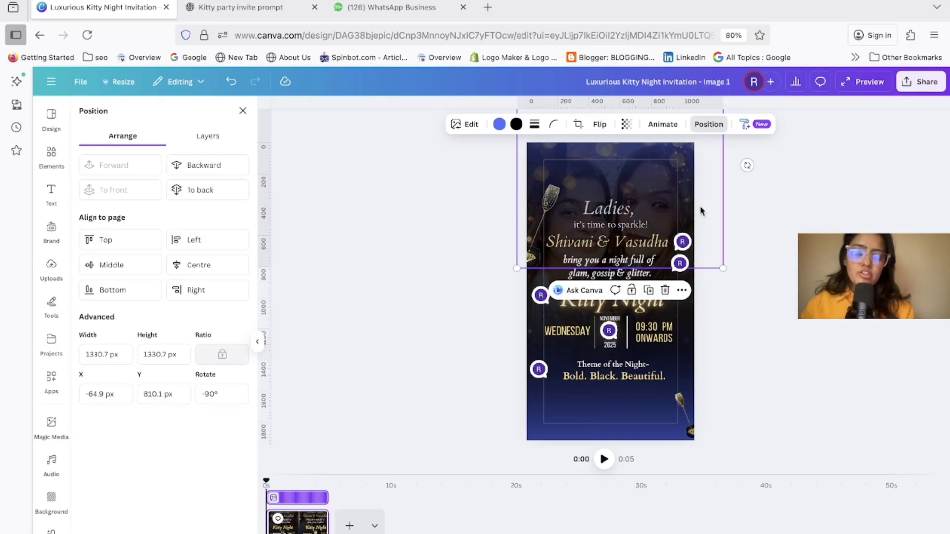
pyautogui.moveTo(700, 206)
pyautogui.mouseDown()
pyautogui.moveTo(700, 229)
pyautogui.moveTo(700, 217)
pyautogui.mouseUp()
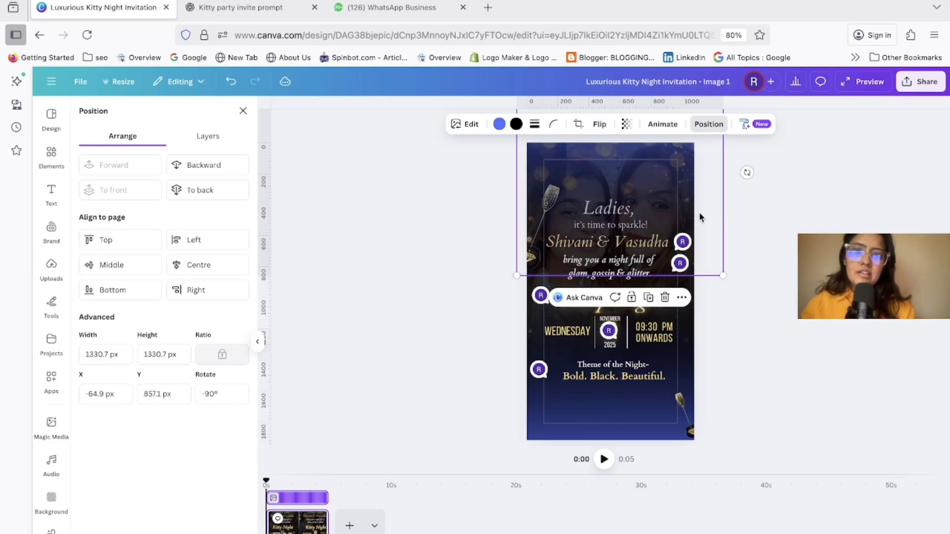
# Send the upper gradient copy to the very back and shift it to about X -146 px, Y 939 px.
pyautogui.click(215, 166)
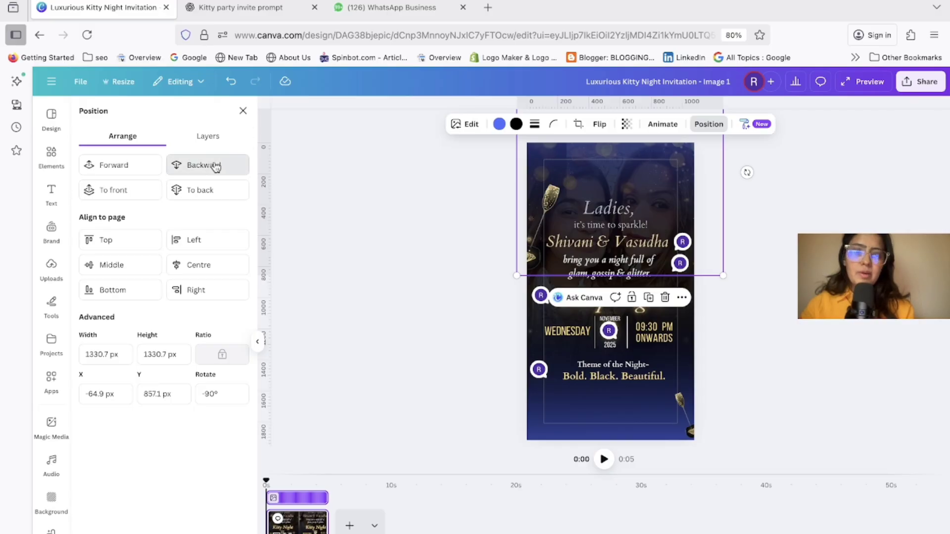
pyautogui.click(216, 166)
pyautogui.click(216, 166)
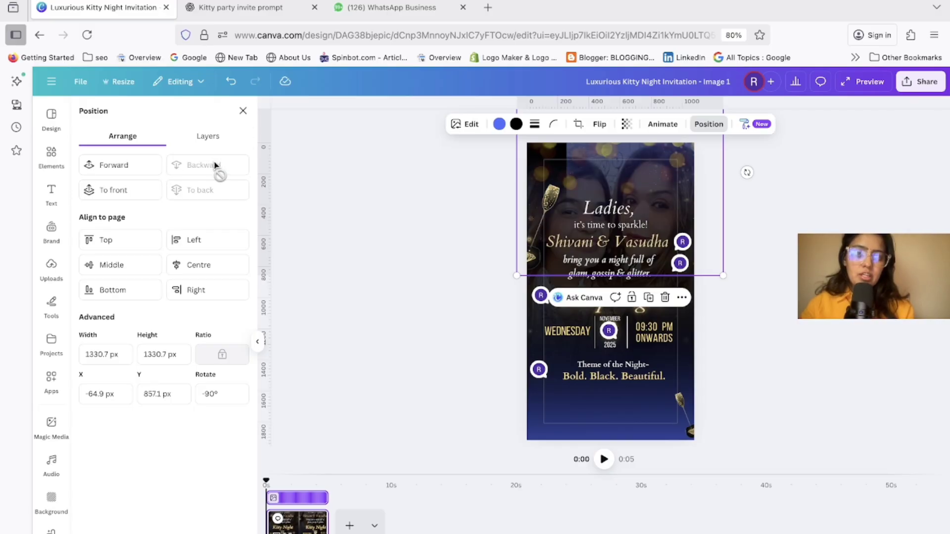
pyautogui.moveTo(533, 163); pyautogui.dragTo(519, 171)
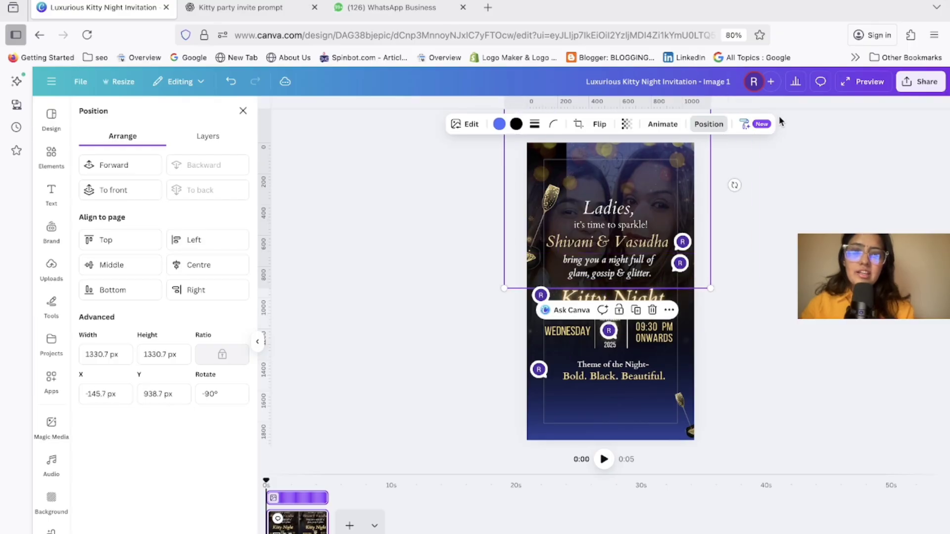
# Select the black gradient layer beyond the page's upper-left edge and move it across the top of the invitation.
pyautogui.click(221, 136)
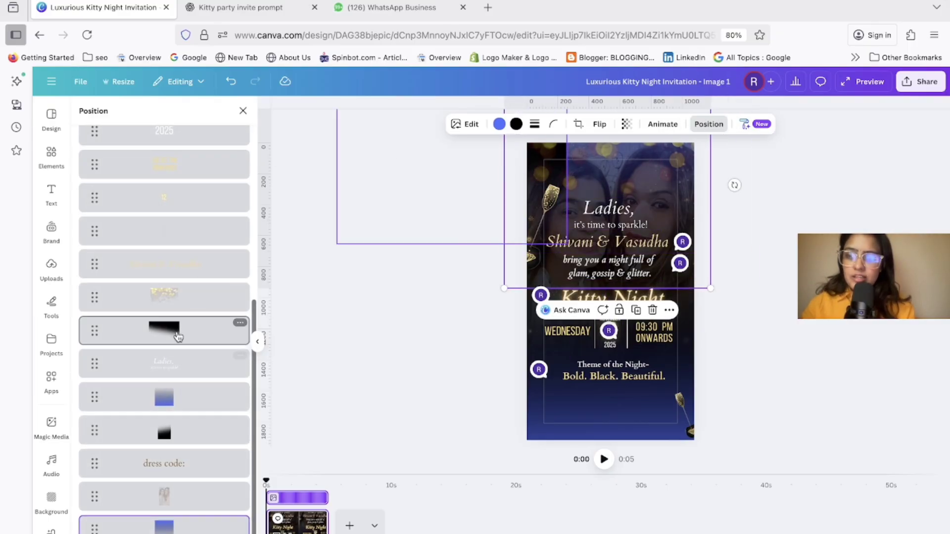
pyautogui.click(233, 329)
pyautogui.moveTo(422, 161); pyautogui.dragTo(574, 165)
pyautogui.click(781, 283)
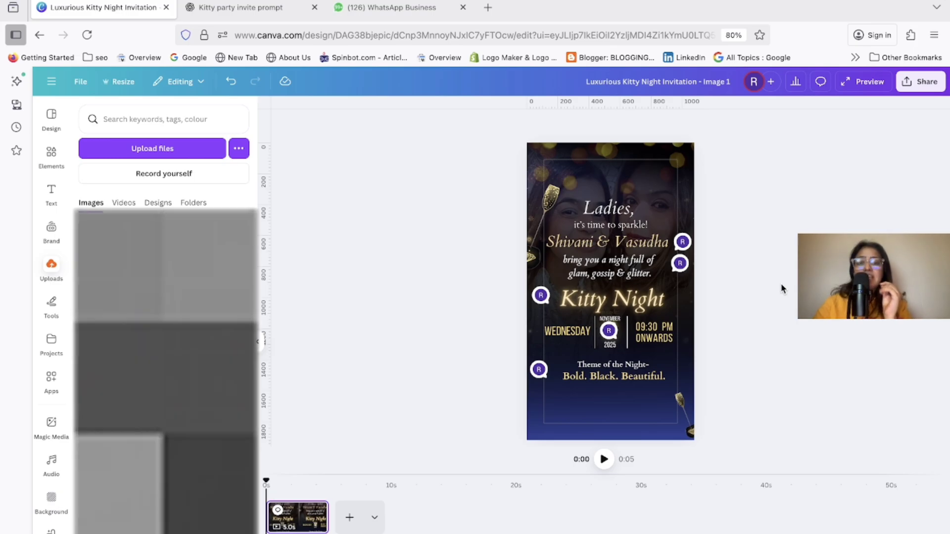
# Search the graphics library for "SHS".
pyautogui.click(51, 157)
pyautogui.tripleClick(112, 126)
pyautogui.write('SHS')
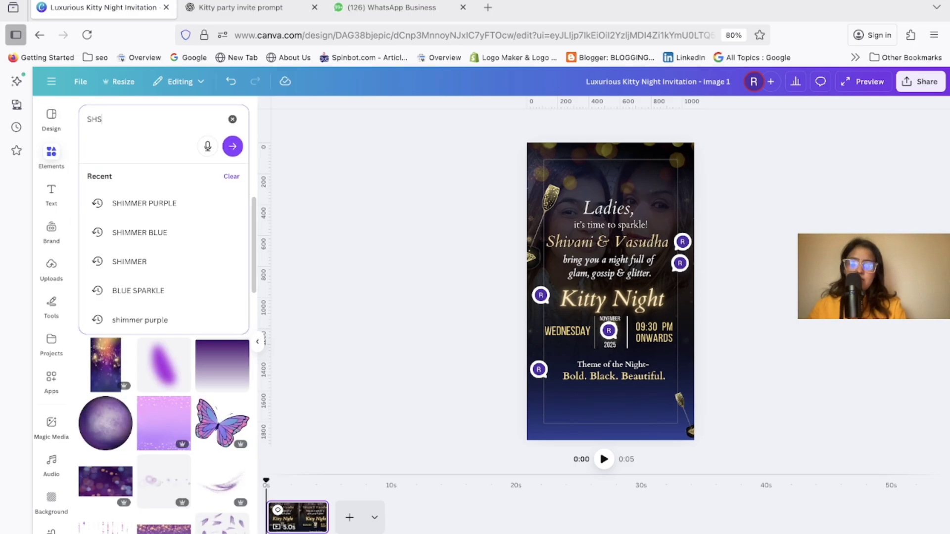
pyautogui.press('Return')
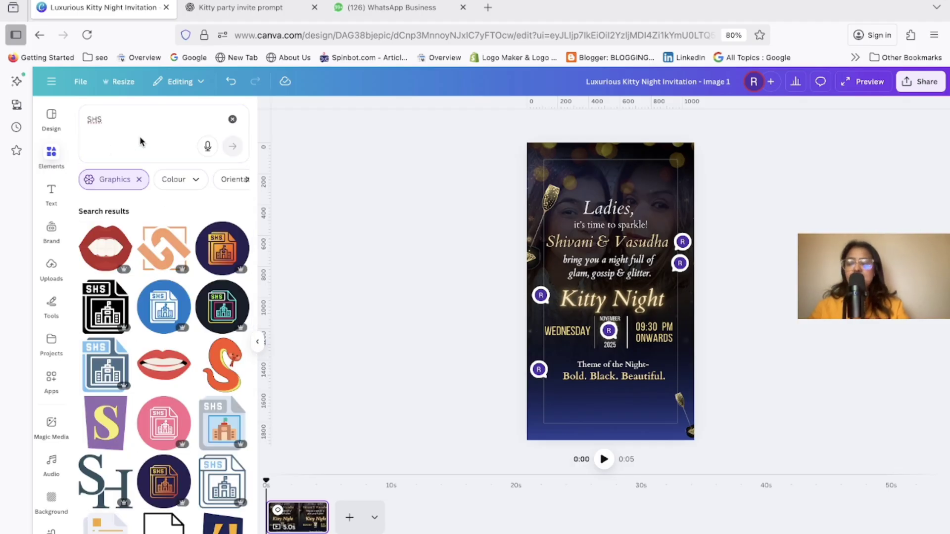
# Change the graphics search to "LADIES" and look through the results for an illustration suiting the invitation.
pyautogui.doubleClick(131, 123)
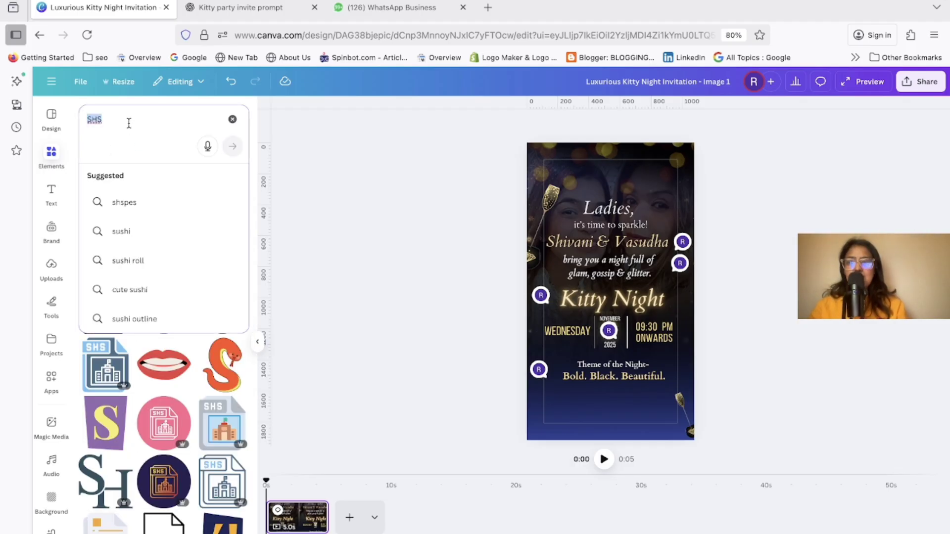
pyautogui.press('BackSpace')
pyautogui.write('LADIES')
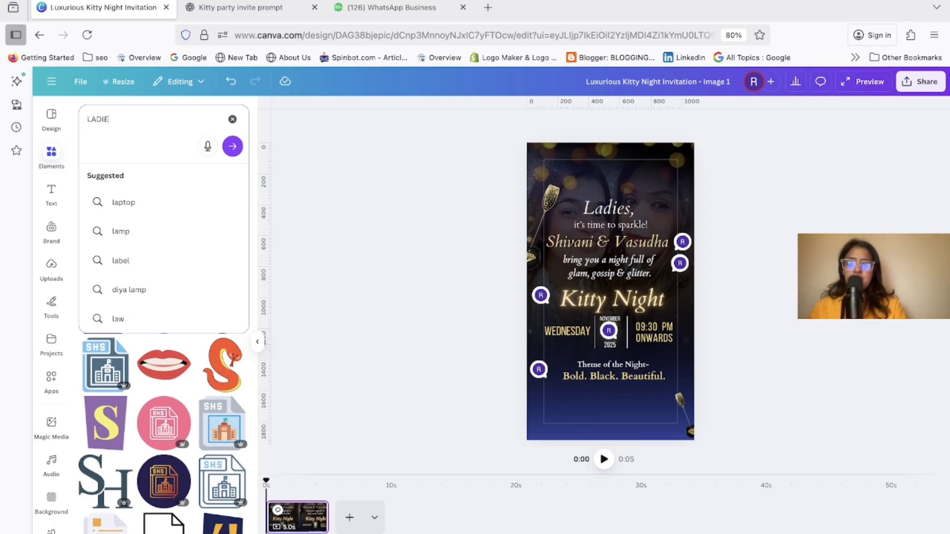
pyautogui.press('Return')
pyautogui.scroll(-3, 145, 338)
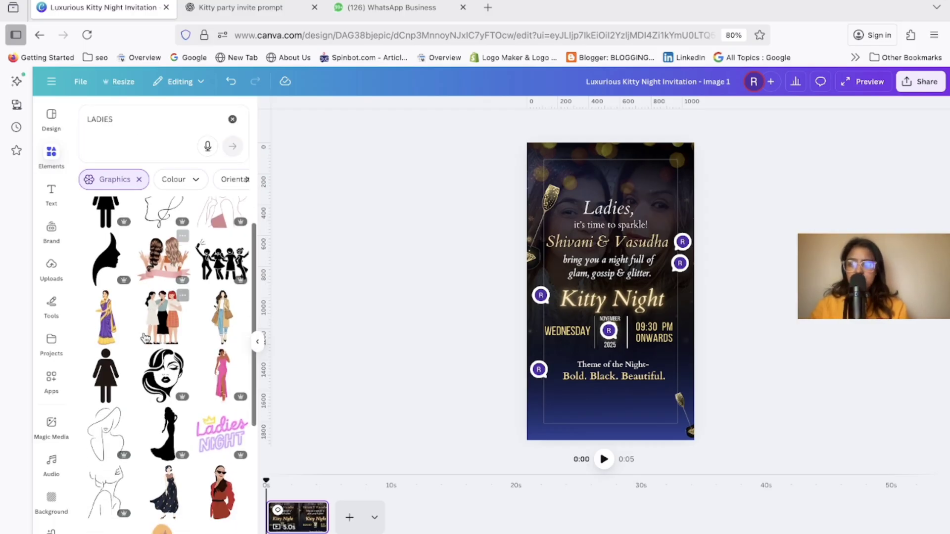
pyautogui.scroll(-5, 145, 338)
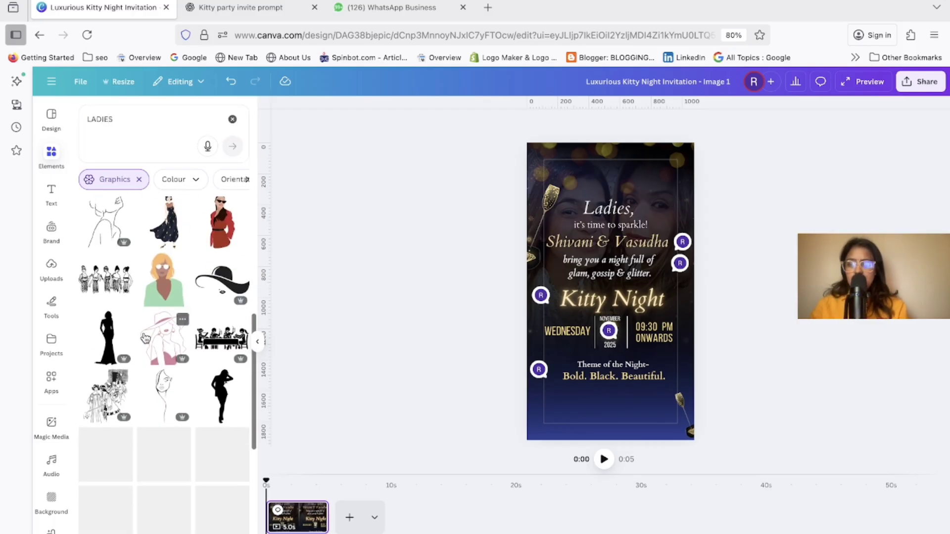
pyautogui.scroll(-4, 144, 343)
pyautogui.scroll(2, 153, 339)
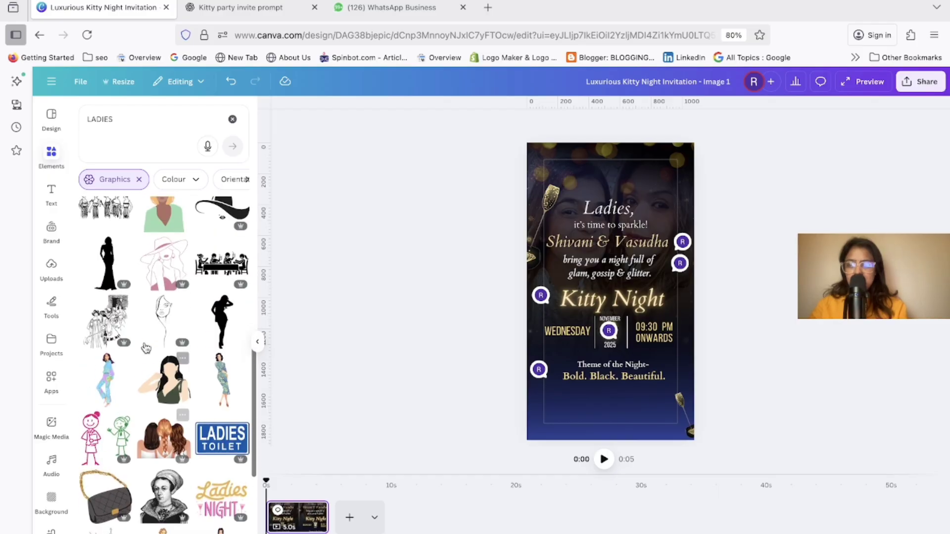
# Search the graphics library for "FINGER ON YOUR LIPS", look through the results for a suitable graphic, and clear the search.
pyautogui.scroll(-1, 158, 297)
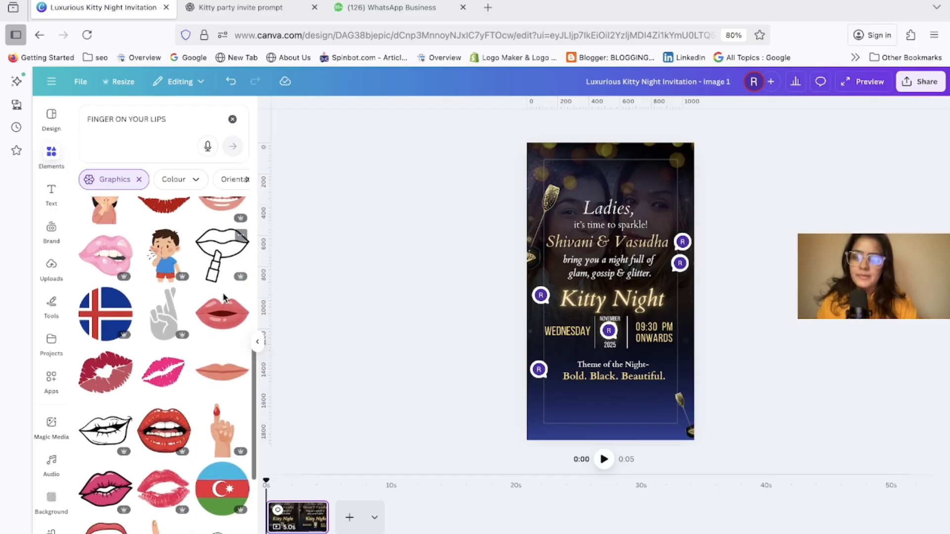
pyautogui.scroll(-5, 214, 336)
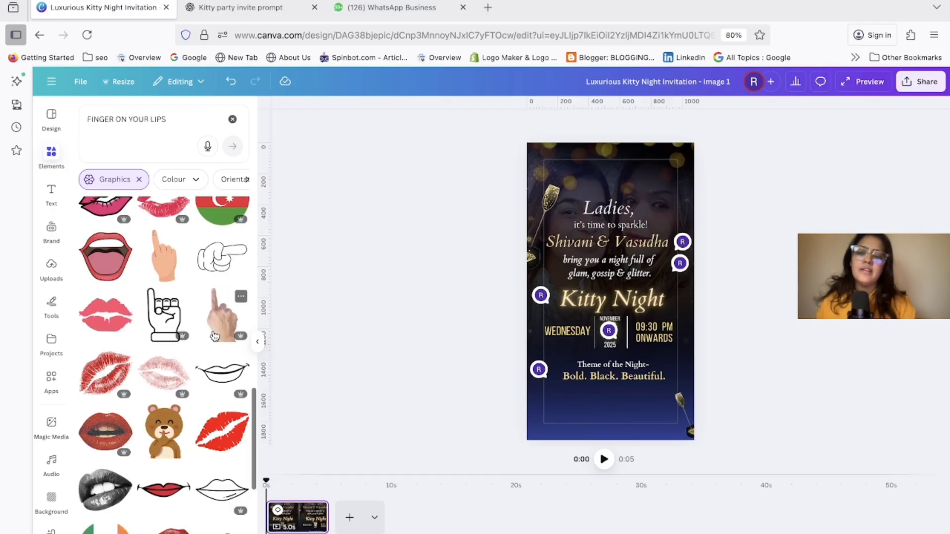
pyautogui.scroll(-6, 215, 337)
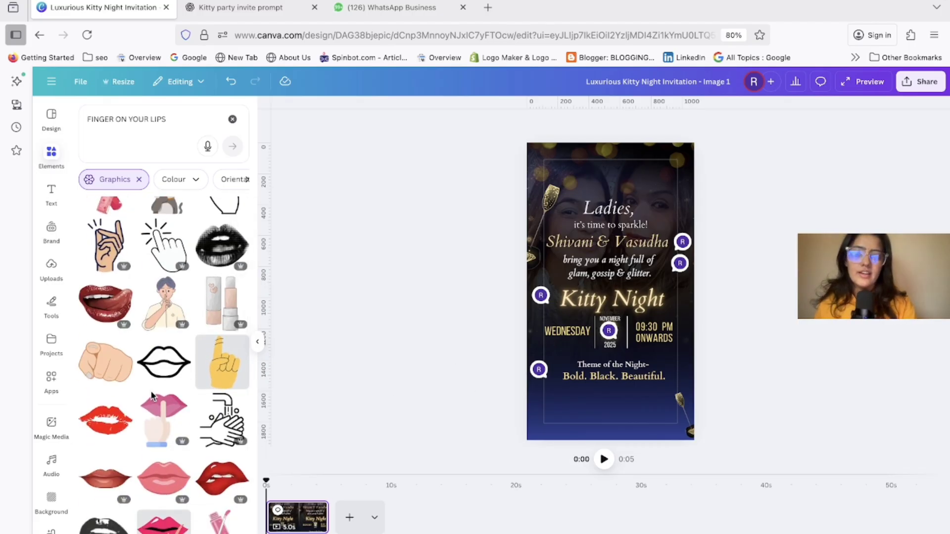
pyautogui.scroll(-4, 163, 346)
pyautogui.click(232, 119)
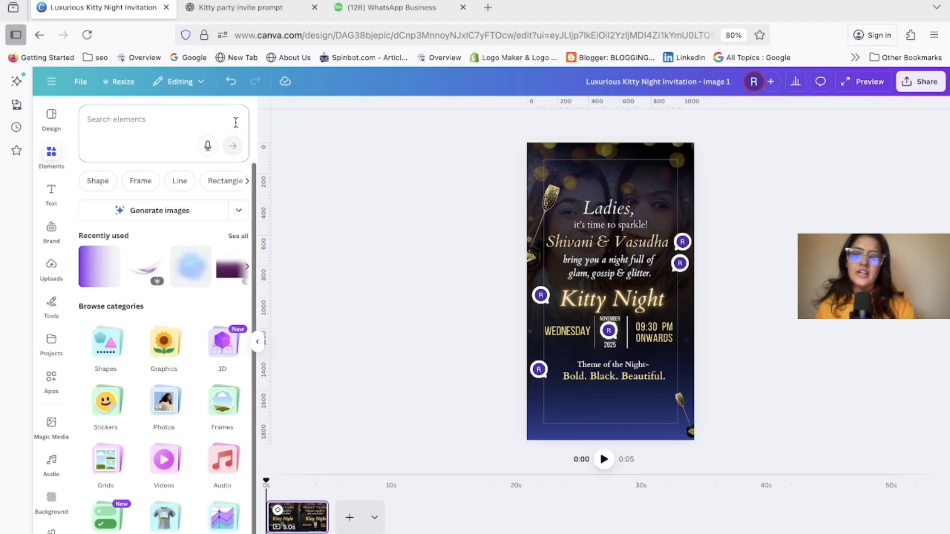
pyautogui.scroll(-1, 248, 418)
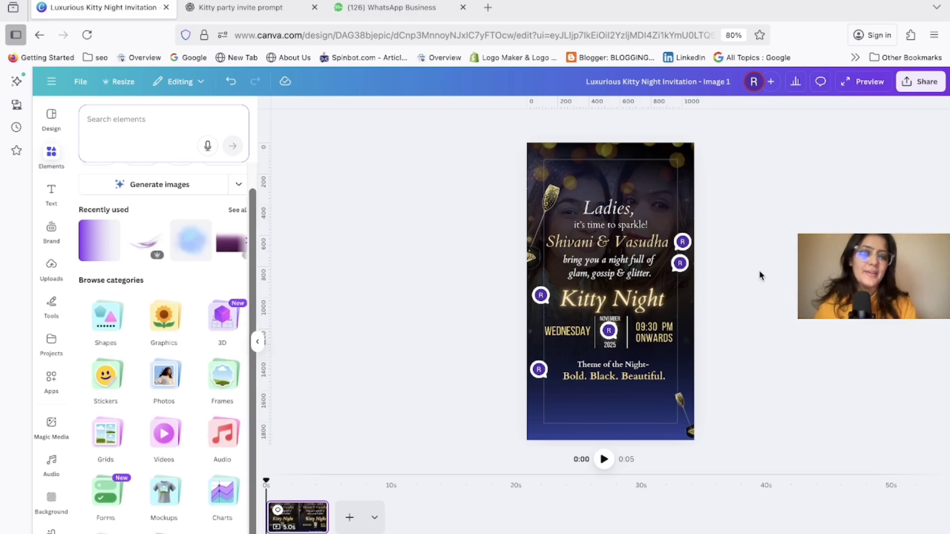
# Blur the whole golden bokeh lights image across the top of the invitation with an intensity of 55.
pyautogui.click(656, 189)
pyautogui.moveTo(656, 189)
pyautogui.mouseDown()
pyautogui.moveTo(494, 180)
pyautogui.moveTo(691, 254)
pyautogui.moveTo(644, 159)
pyautogui.moveTo(669, 185)
pyautogui.moveTo(668, 173)
pyautogui.moveTo(666, 199)
pyautogui.mouseUp()
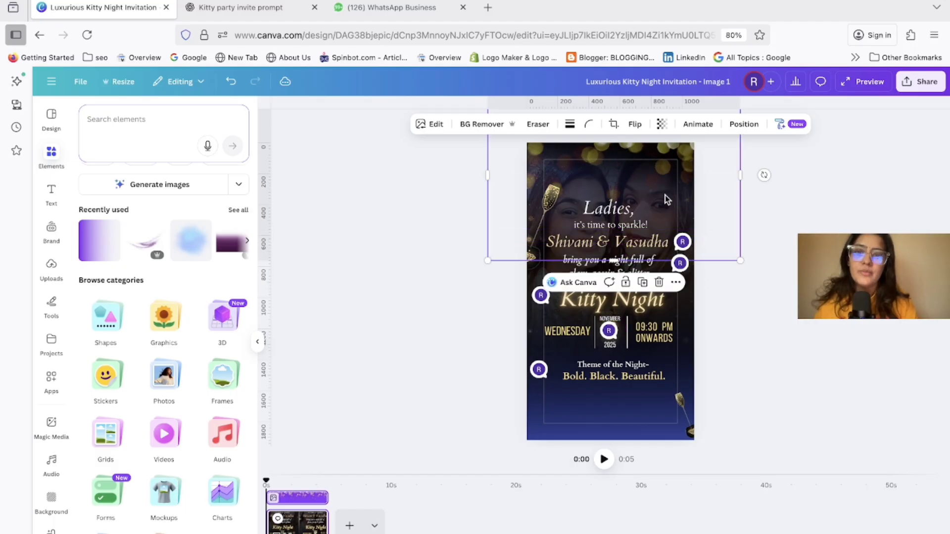
pyautogui.click(420, 125)
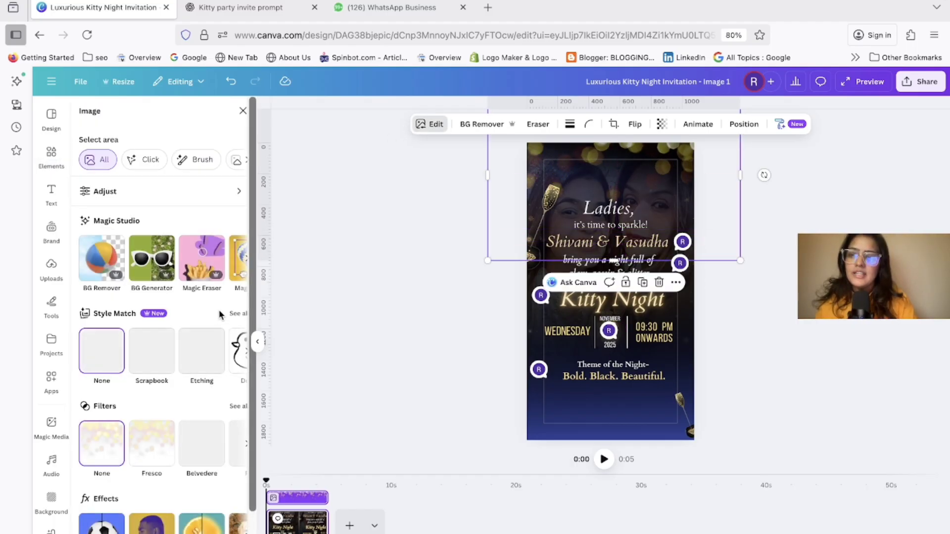
pyautogui.hscroll(2, 221, 296)
pyautogui.hscroll(2, 217, 292)
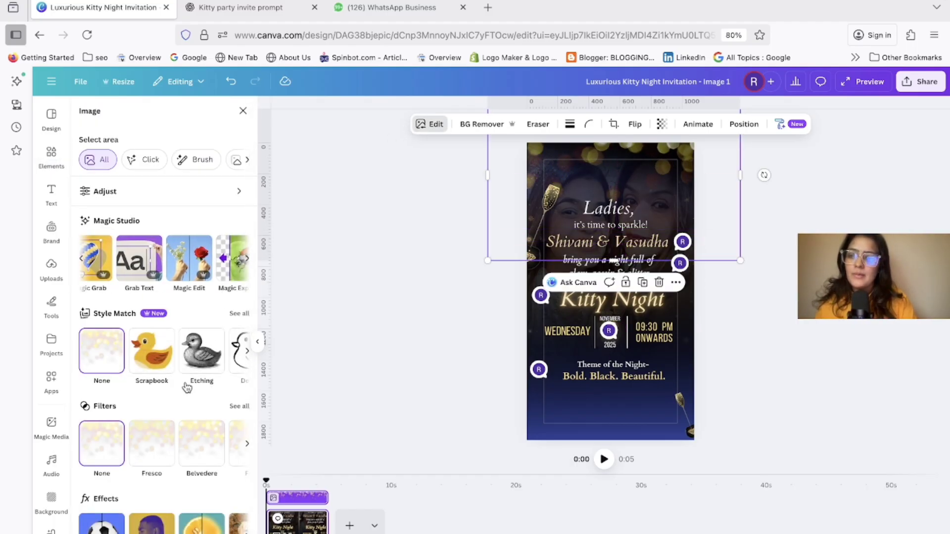
pyautogui.scroll(-3, 196, 420)
pyautogui.click(200, 468)
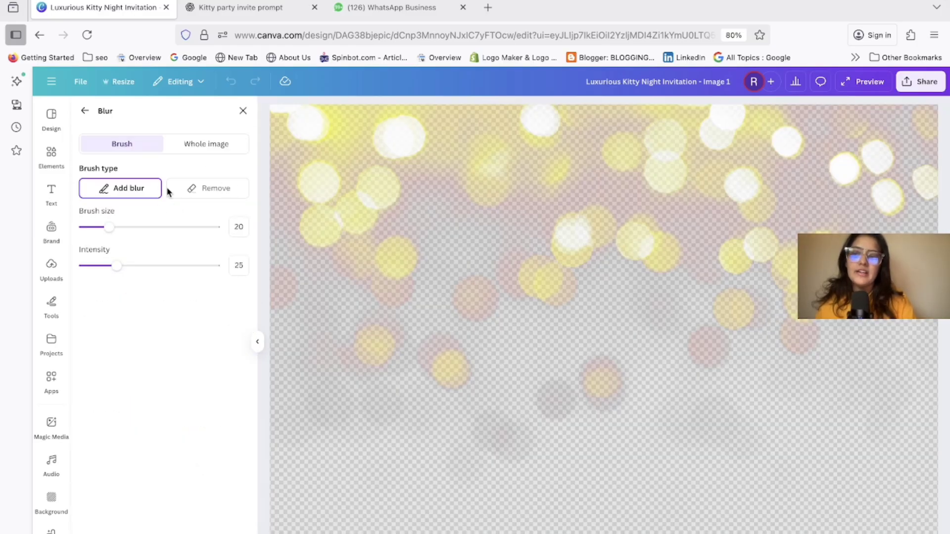
pyautogui.click(200, 145)
pyautogui.moveTo(129, 193); pyautogui.dragTo(160, 191)
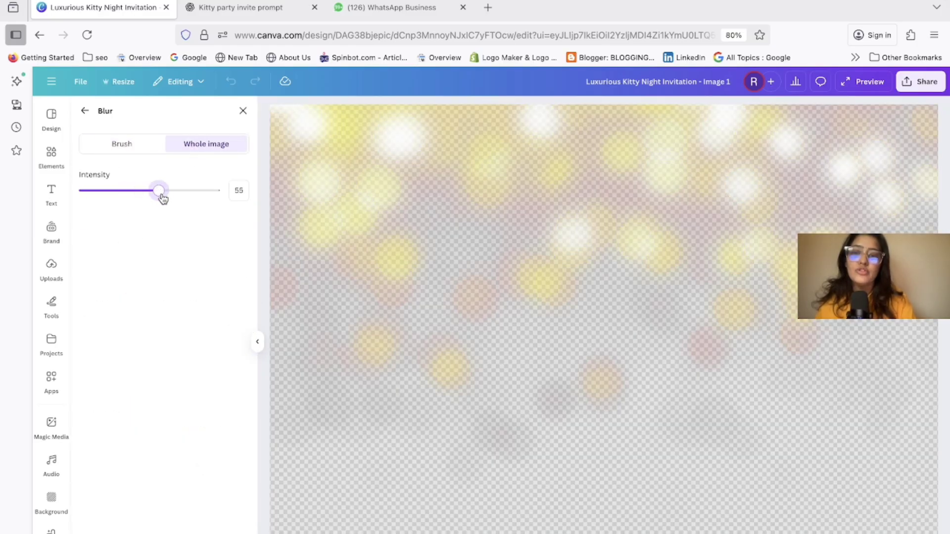
pyautogui.click(86, 111)
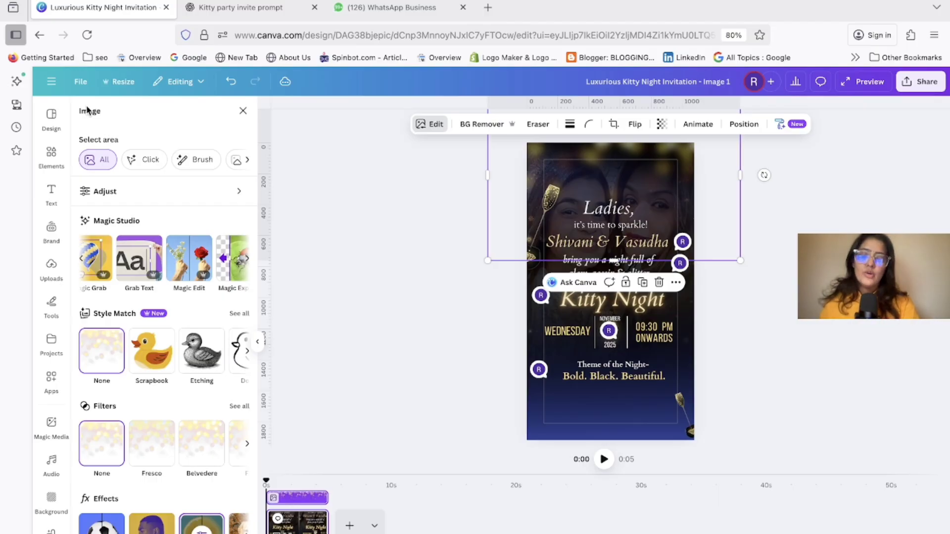
# Place a copy of the blurred bokeh image over the lower half of the invitation and flip it vertically.
pyautogui.moveTo(568, 164); pyautogui.dragTo(625, 306)
pyautogui.click(661, 124)
pyautogui.click(658, 171)
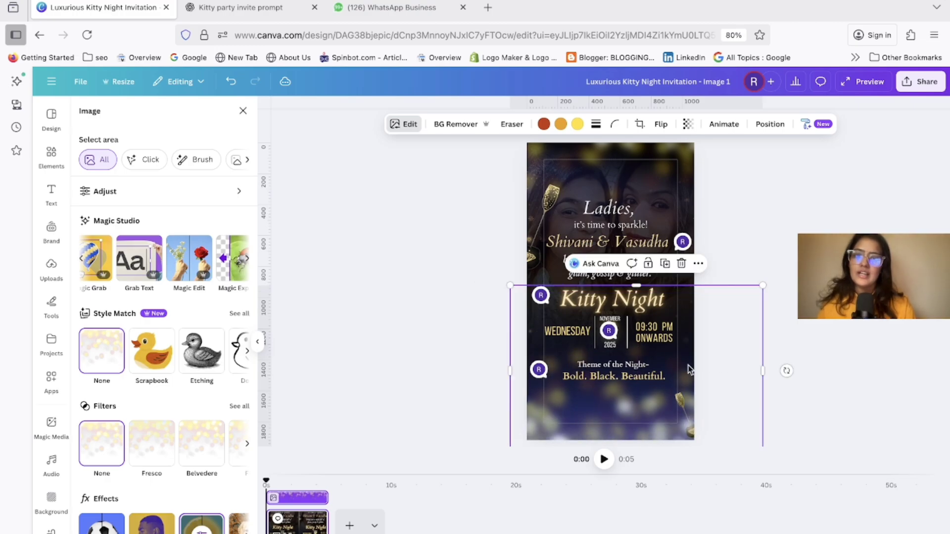
# Shift the lower bokeh copy down past the page's bottom edge and the upper one further above the top edge, leaving only faint lights.
pyautogui.moveTo(638, 405); pyautogui.dragTo(572, 476)
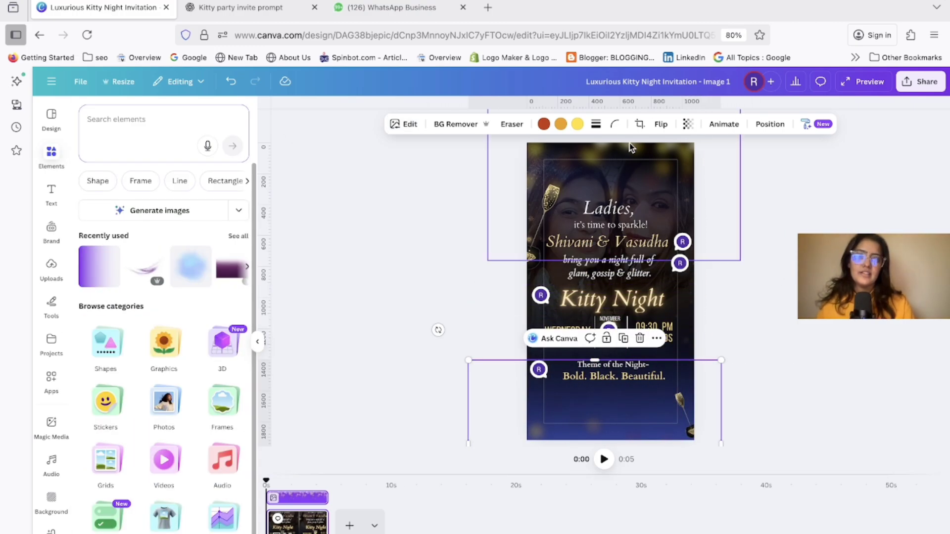
pyautogui.moveTo(629, 159); pyautogui.dragTo(626, 127)
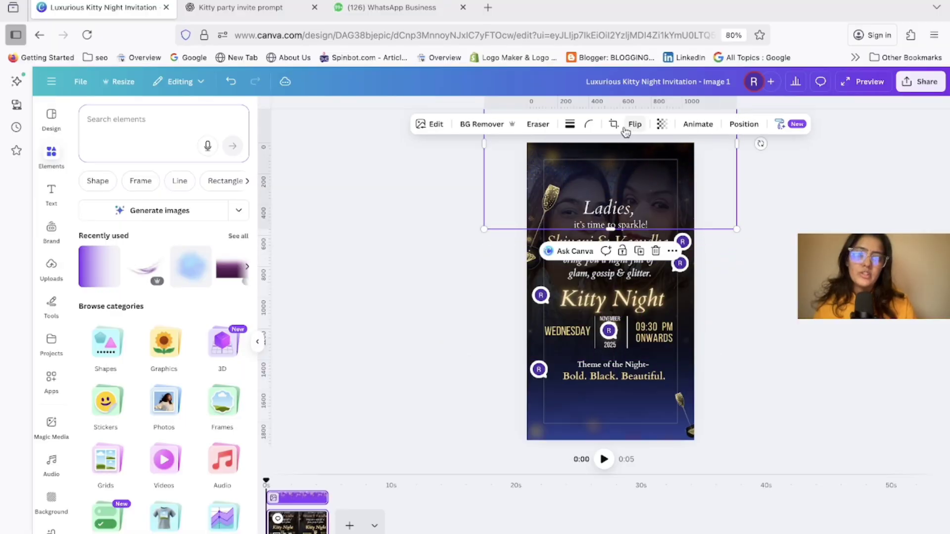
pyautogui.click(827, 268)
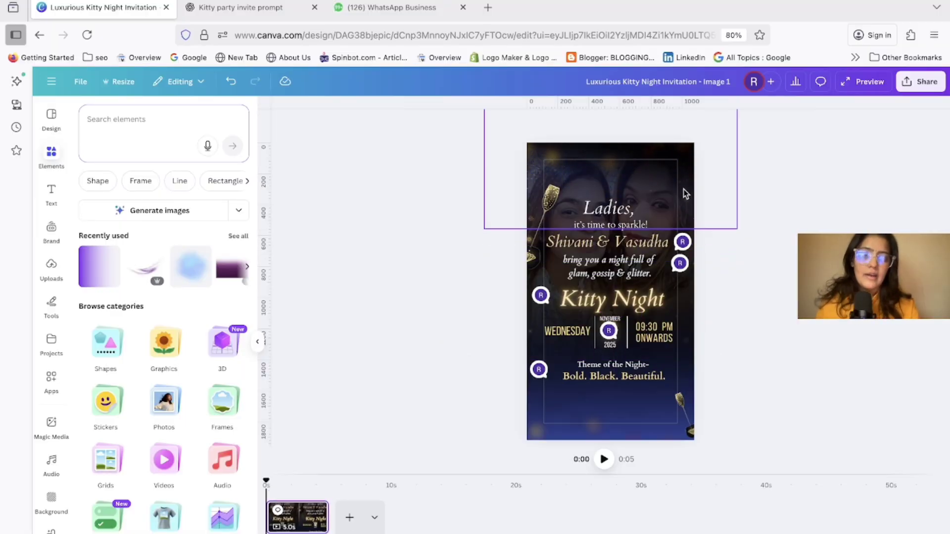